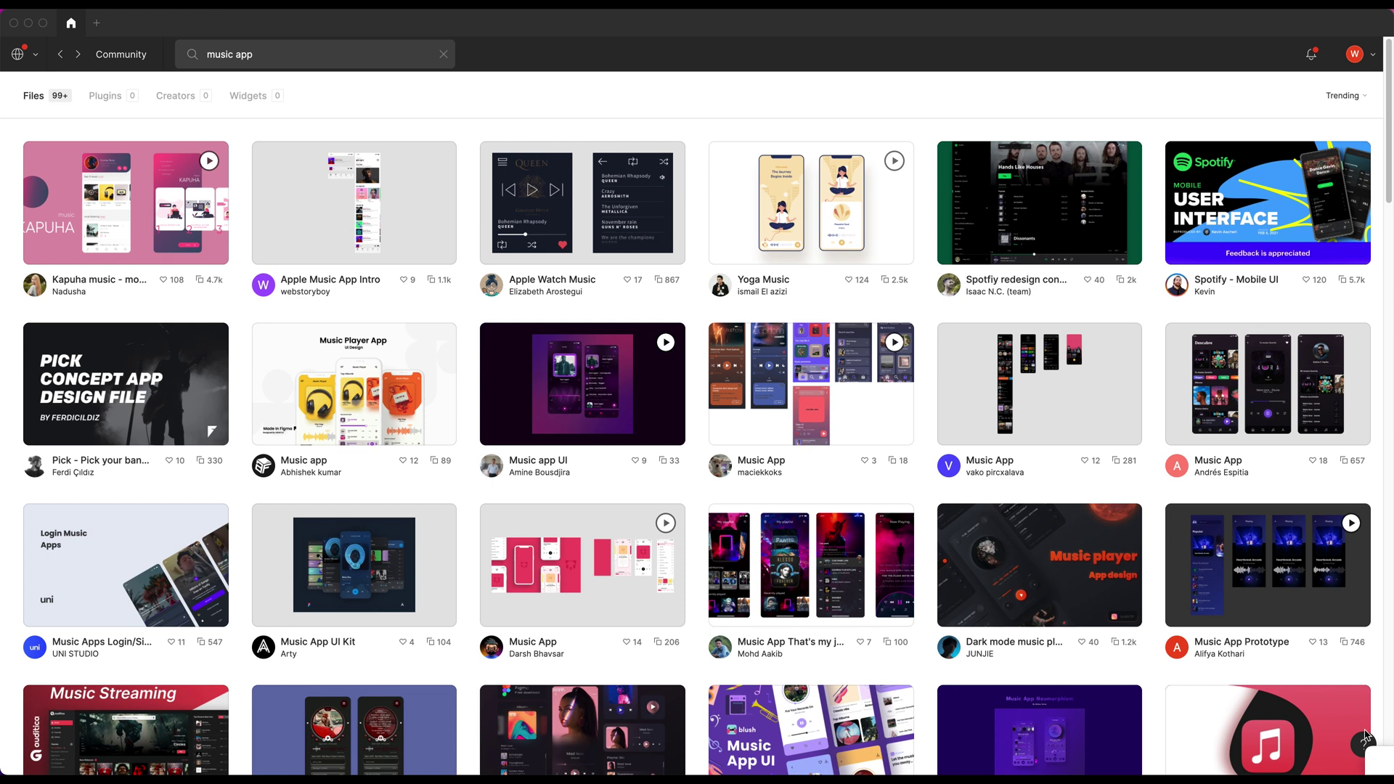
Step: Browse the "music app" community results and open the Music App Template with Illustrations by Blush
mouse_move(1024, 768)
scroll(822, 450, down, 3)
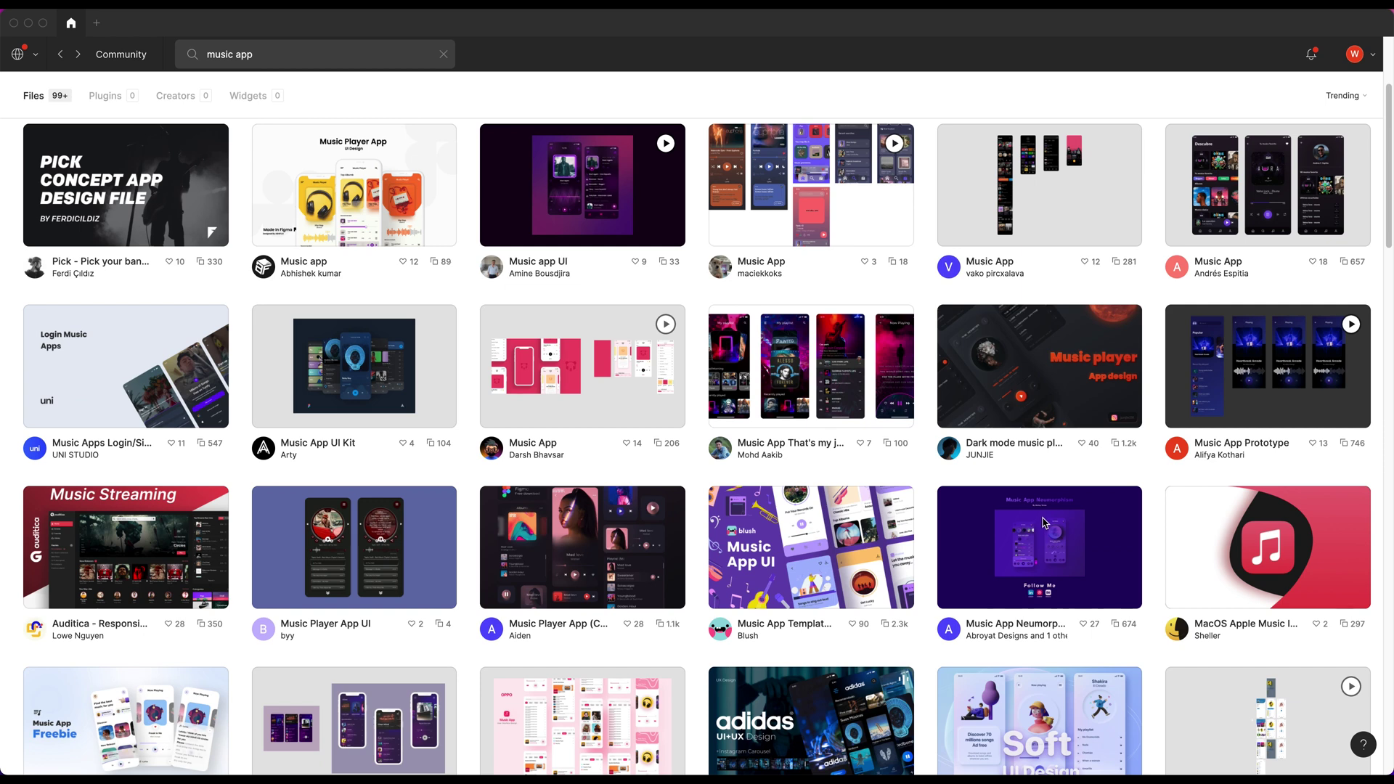
scroll(1045, 519, down, 1)
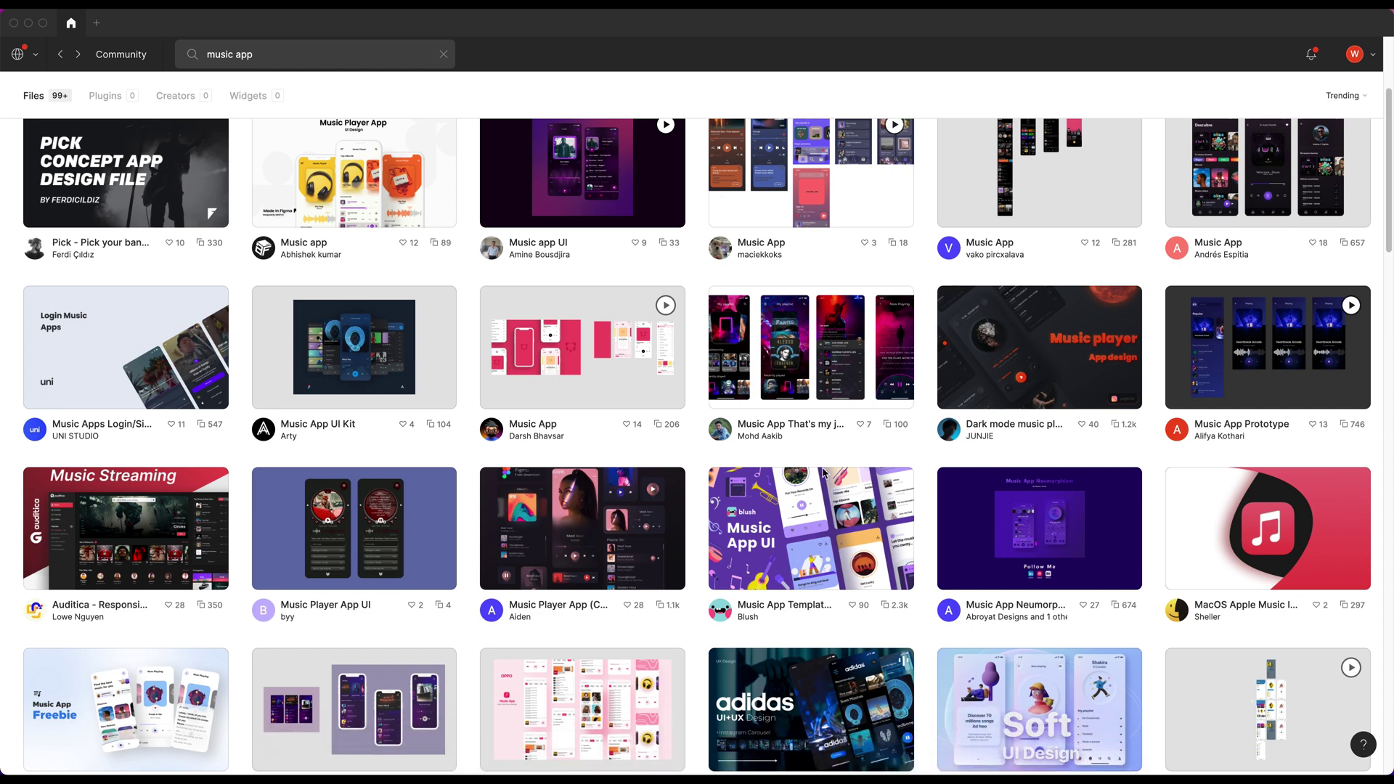
scroll(857, 506, down, 1)
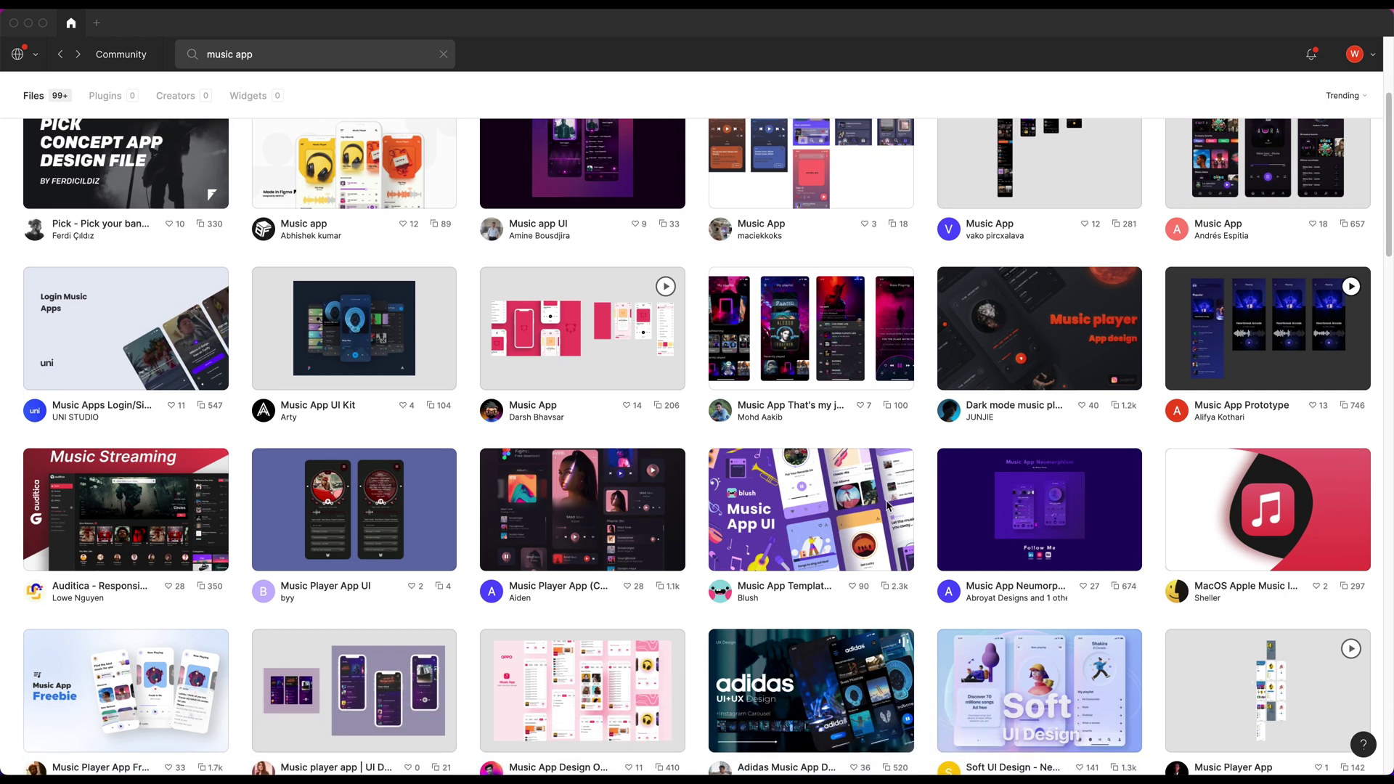
click(842, 505)
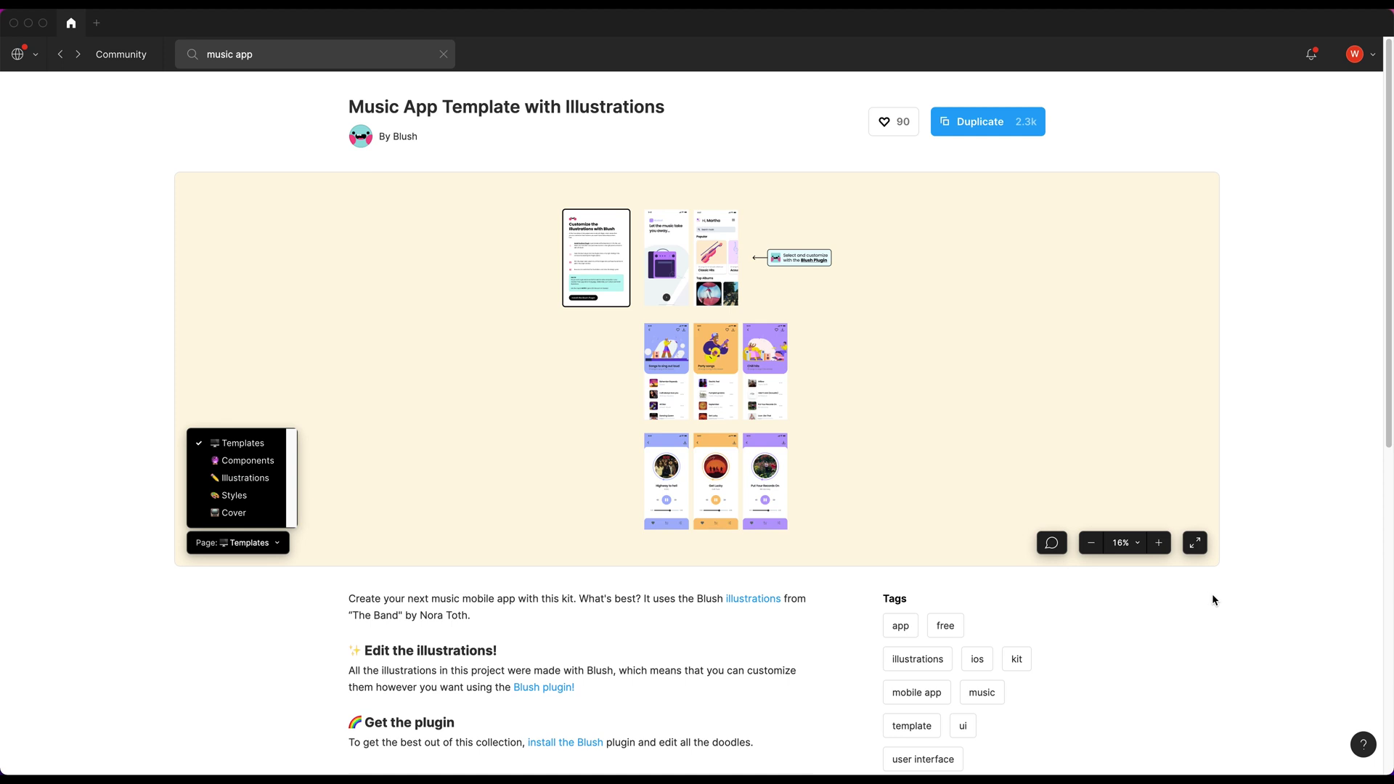
Step: Duplicate the Music App Template with Illustrations community file into the drafts
scroll(1226, 604, down, 1)
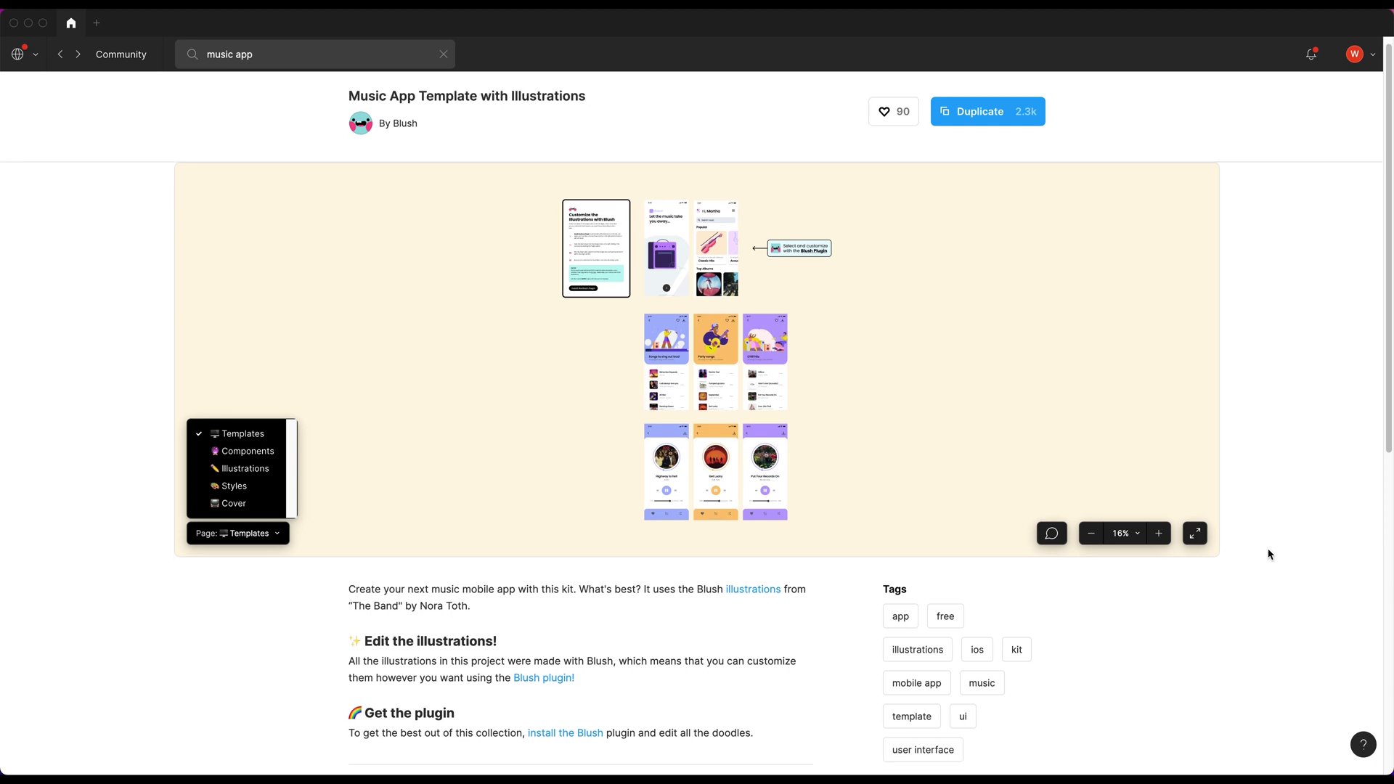
scroll(1111, 345, up, 1)
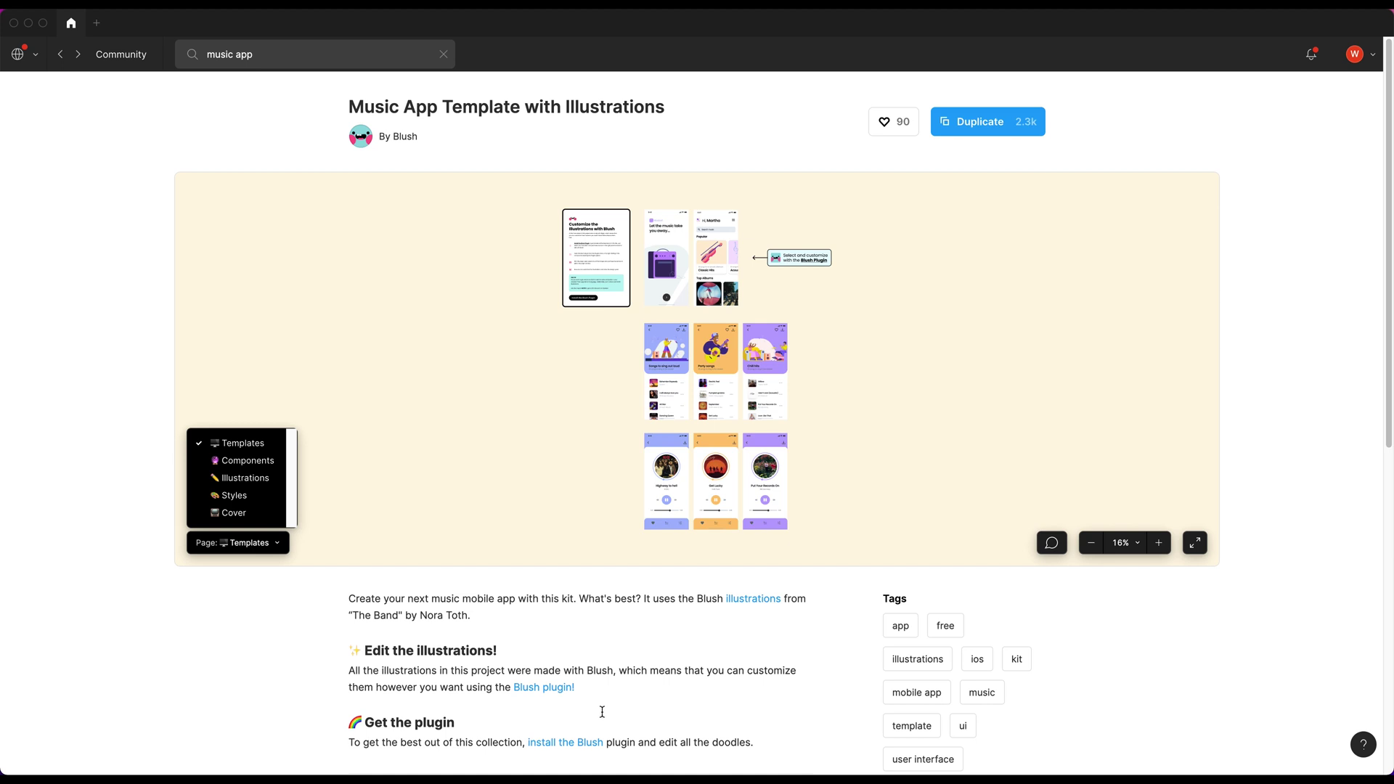
click(957, 132)
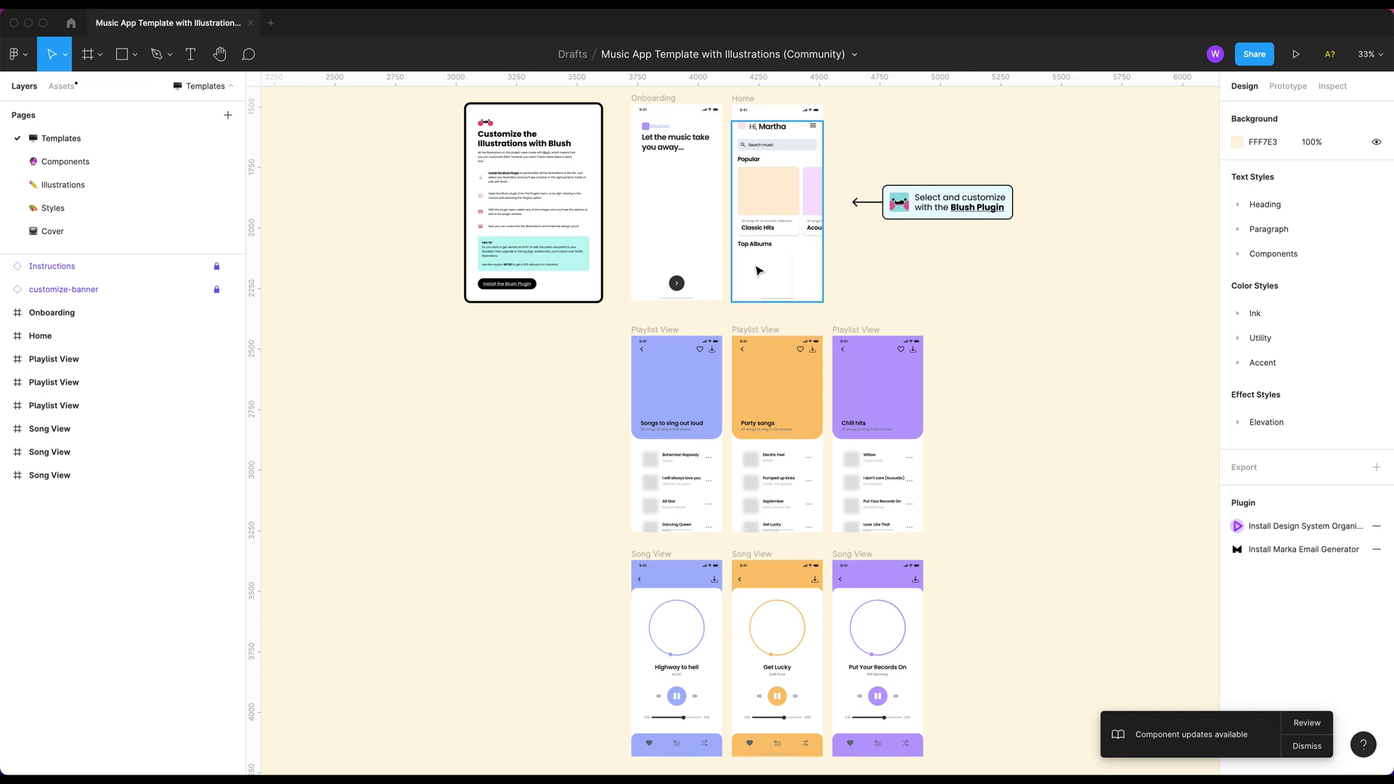
Step: Look through the file's Templates, Components, Illustrations, Styles and Cover pages, ending back on Templates
scroll(821, 307, down, 5)
scroll(893, 297, up, 3)
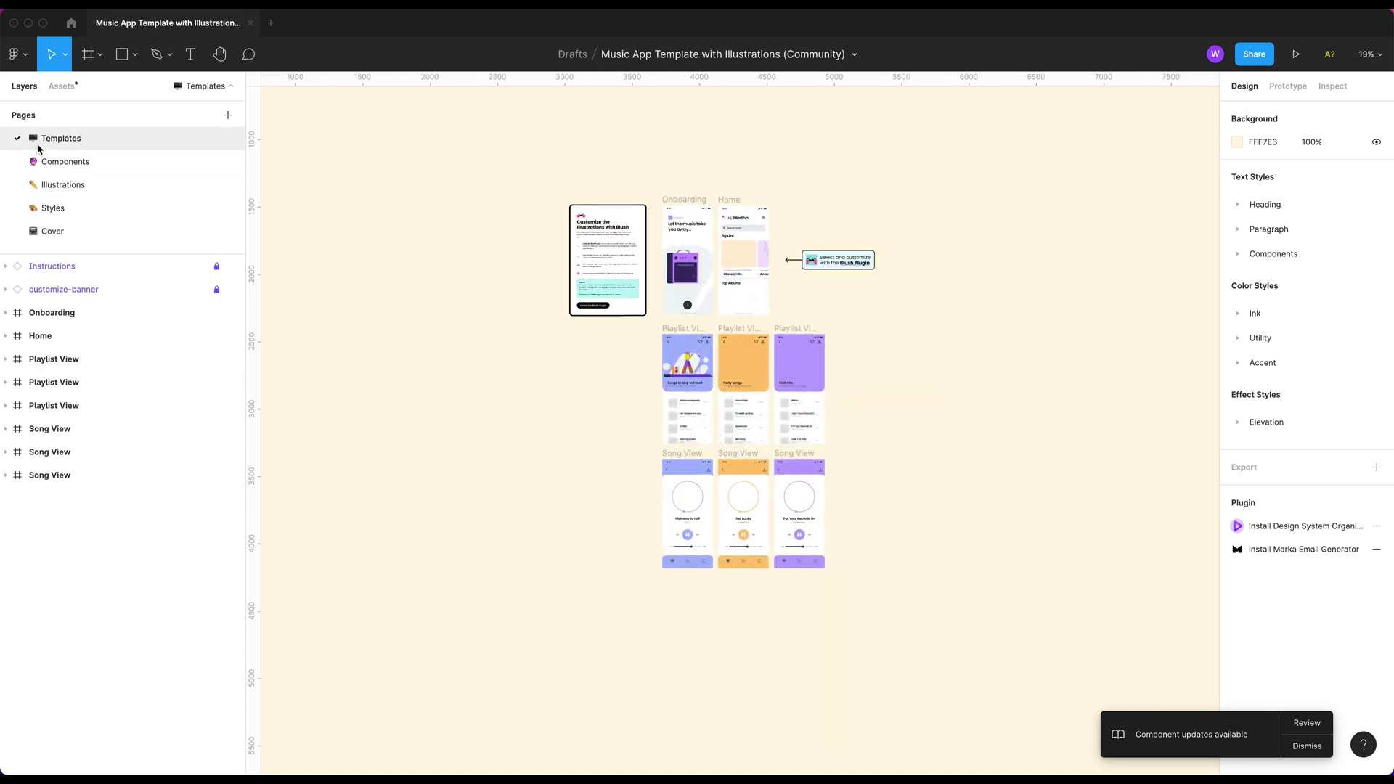
click(123, 168)
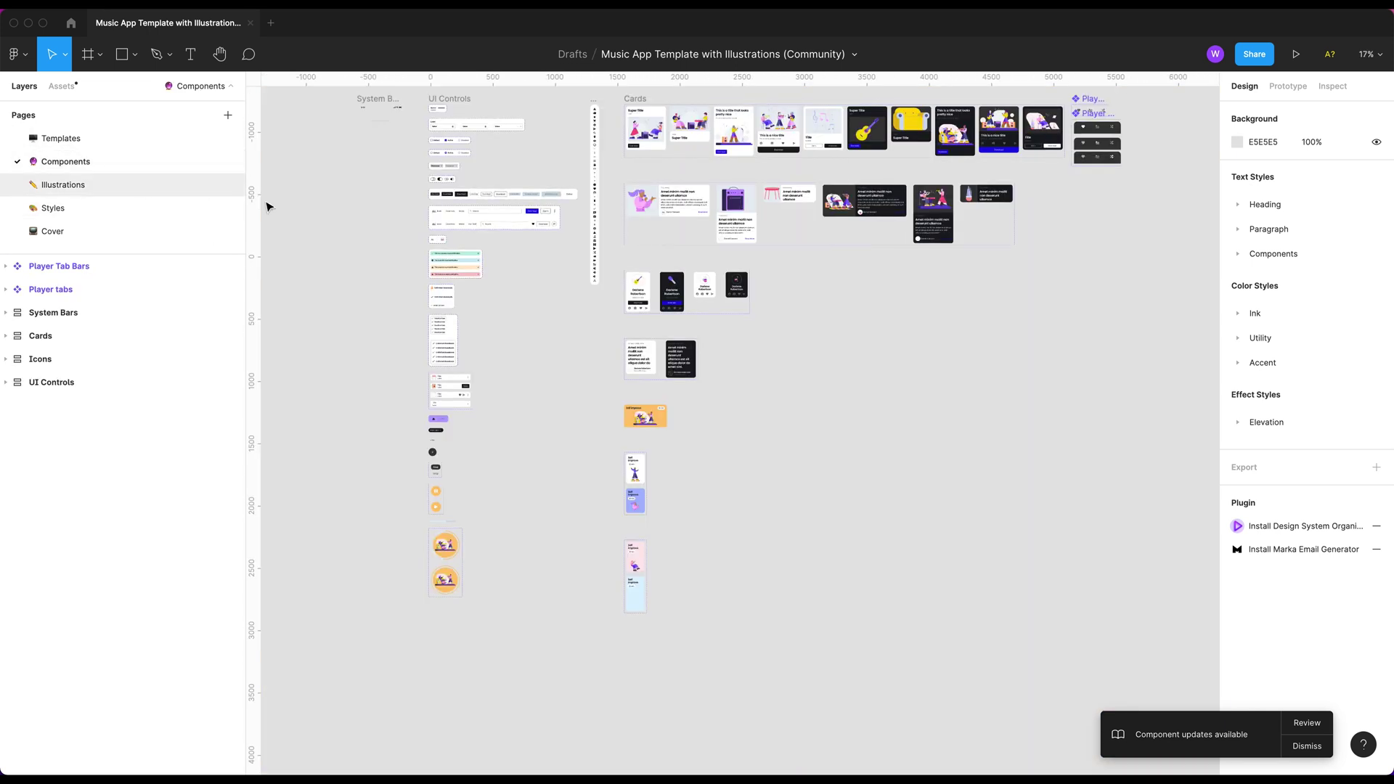
scroll(740, 263, up, 2)
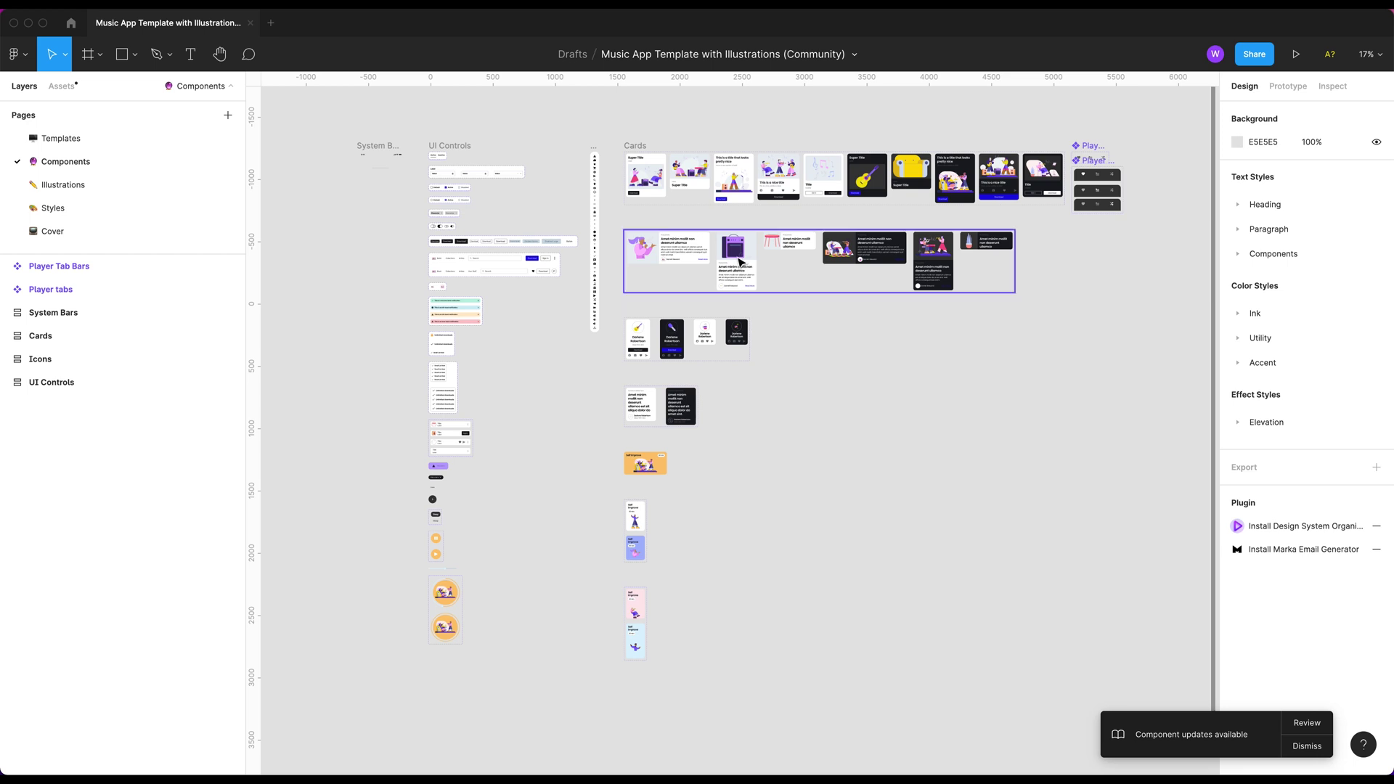
click(133, 185)
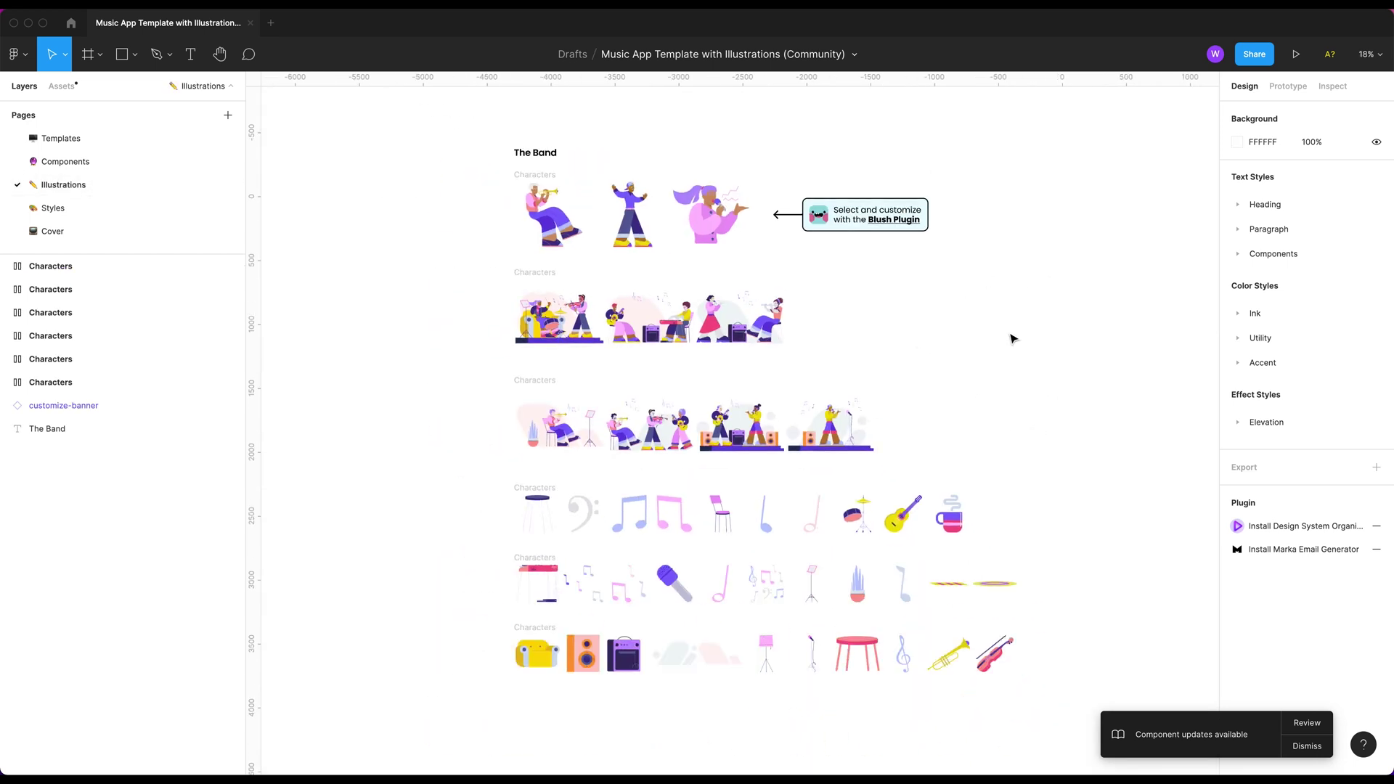
click(137, 207)
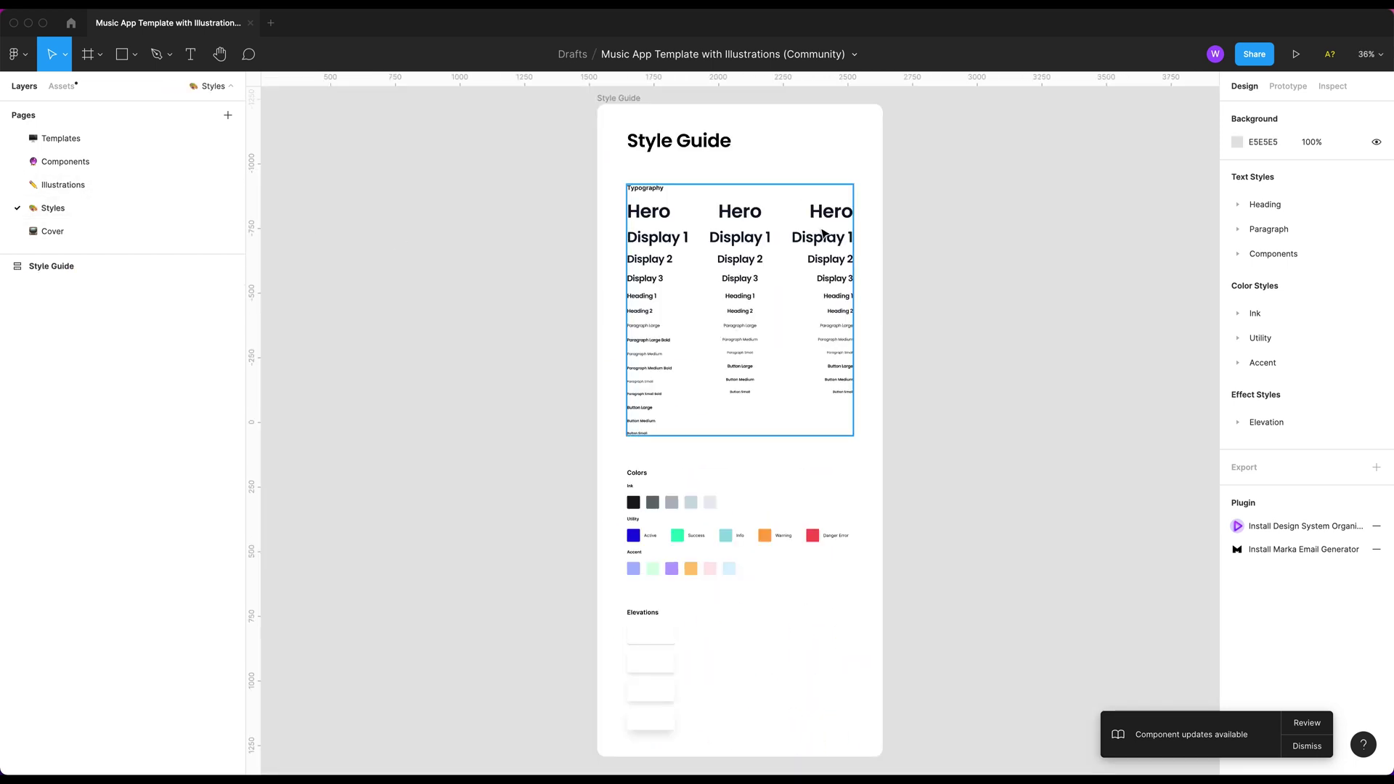
click(61, 232)
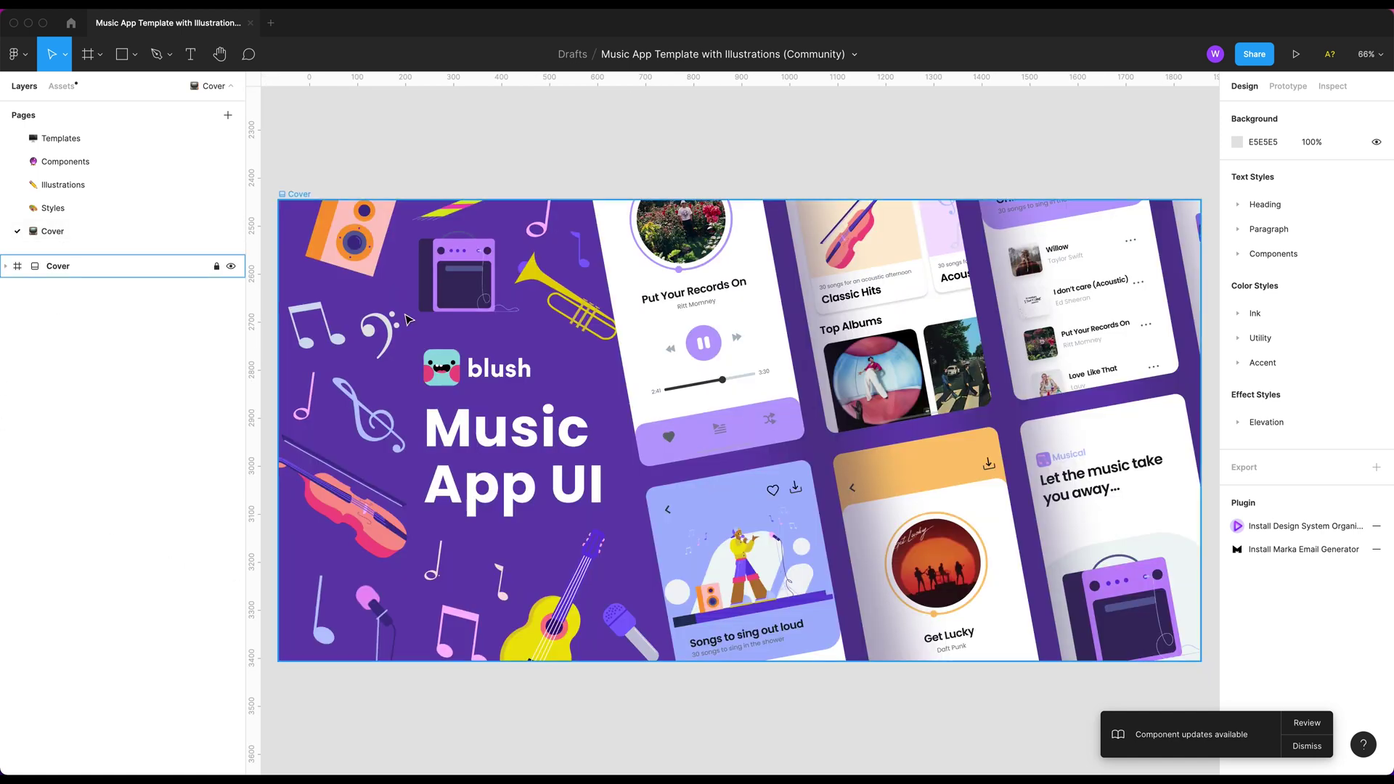
click(45, 162)
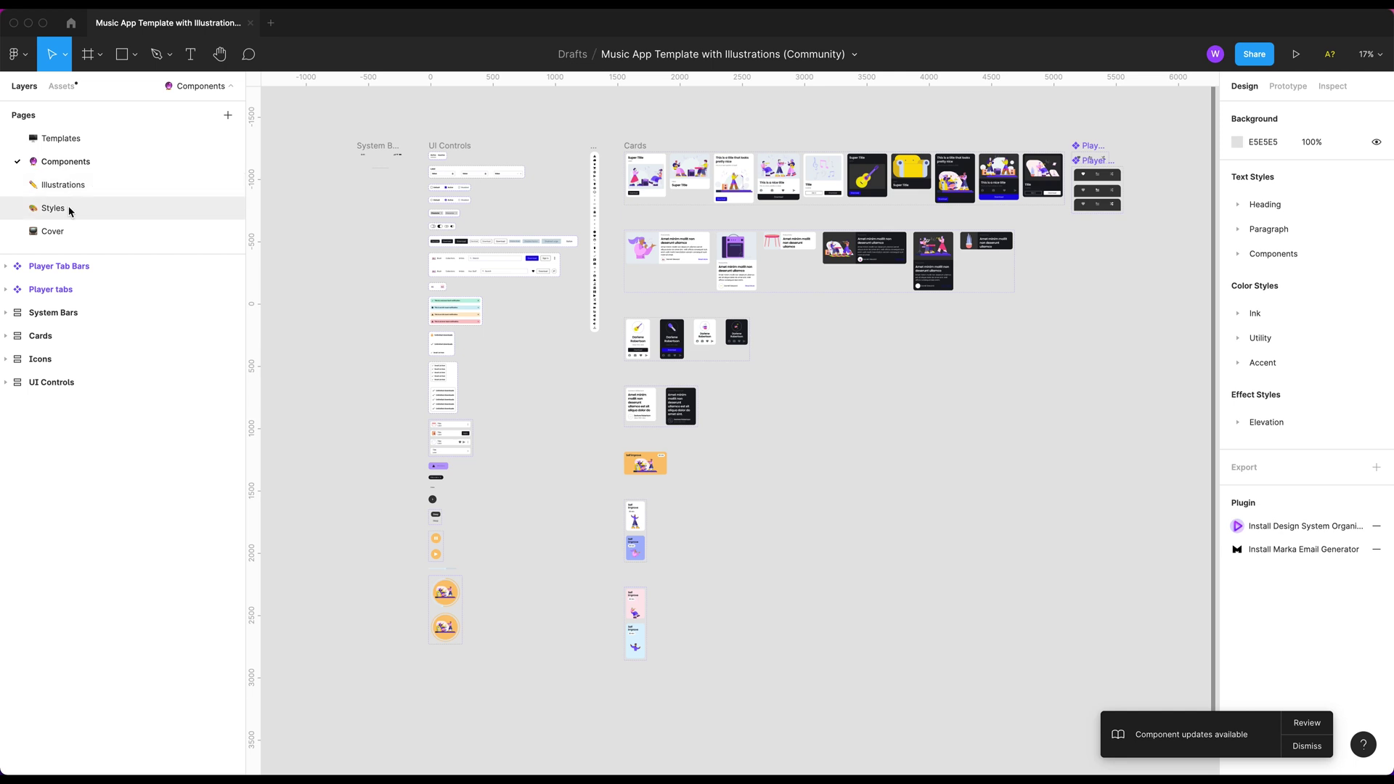
click(63, 139)
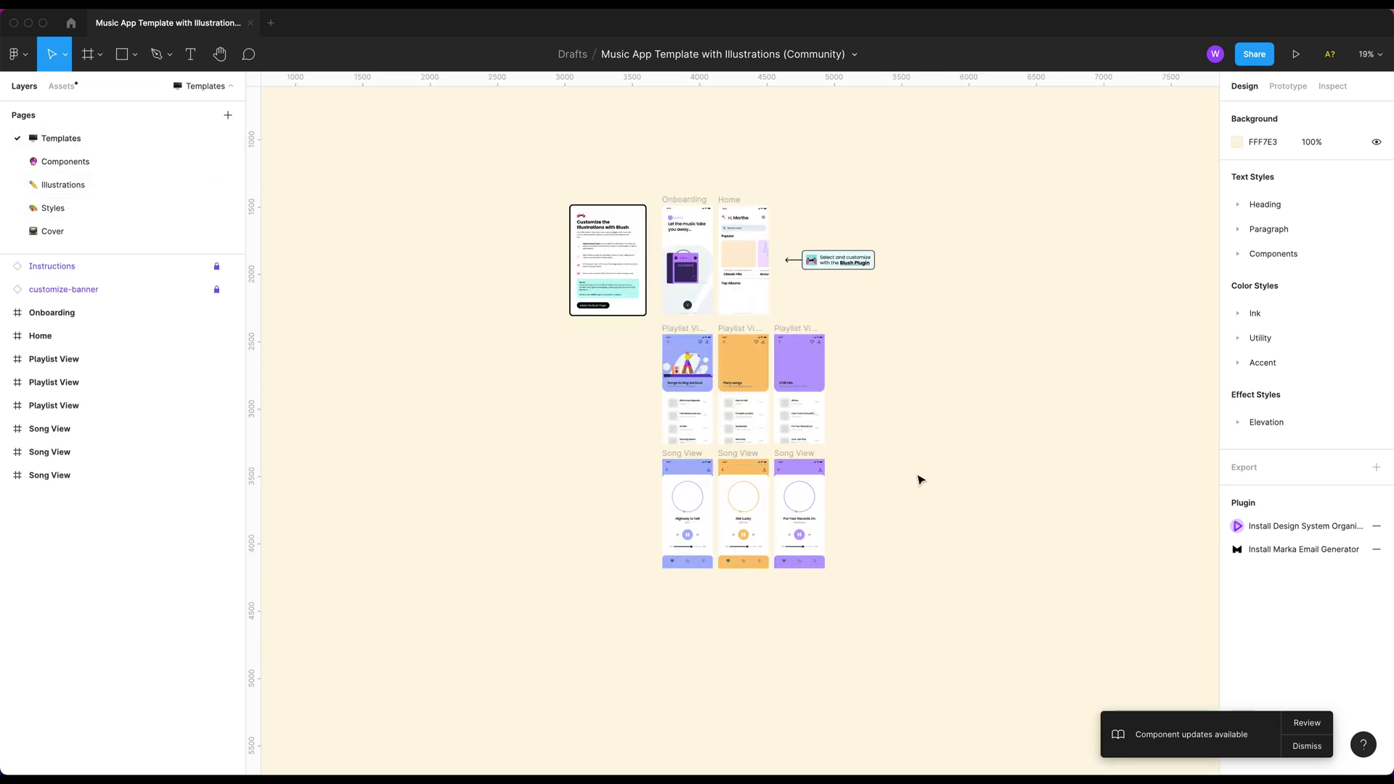
Step: Copy the blue Song View frame onto the empty canvas to the right of the template screens
scroll(856, 429, up, 5)
scroll(855, 427, up, 1)
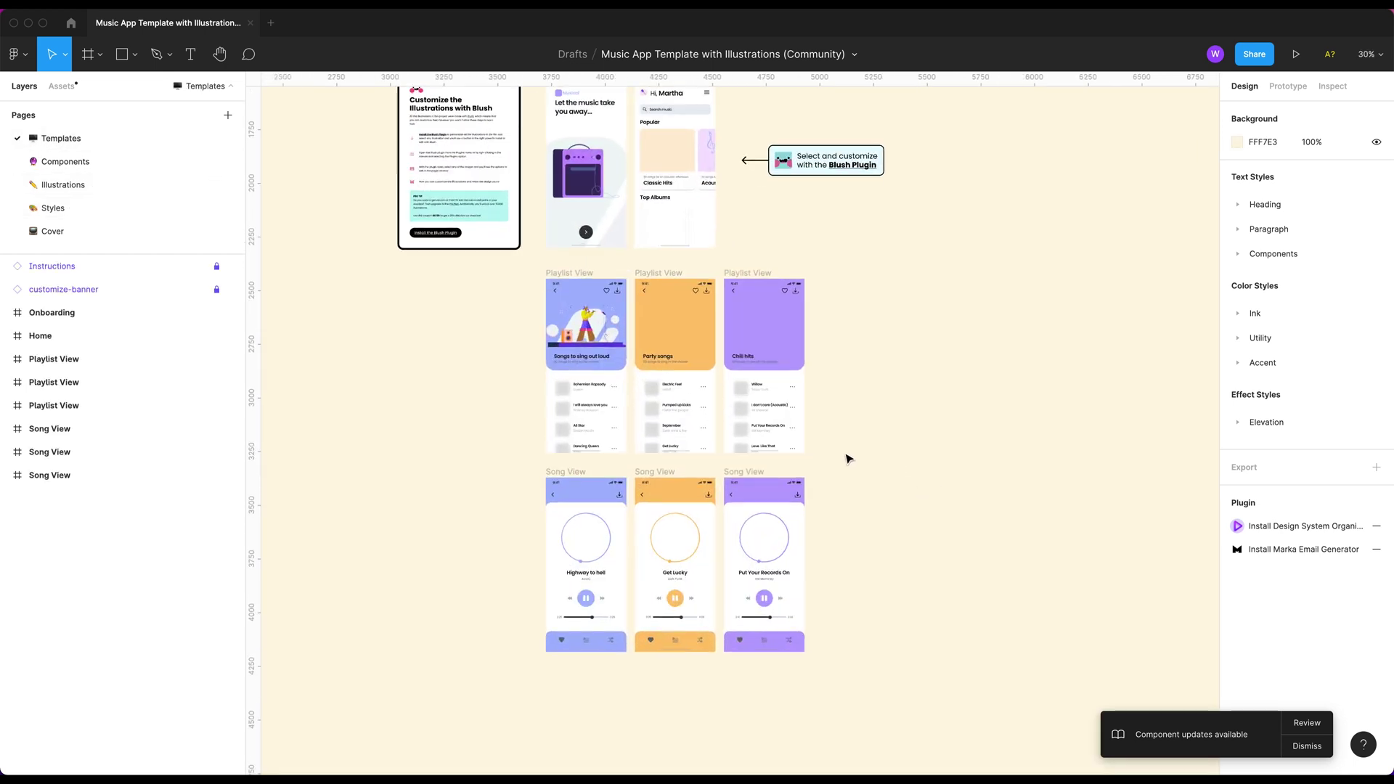
scroll(835, 617, down, 2)
scroll(833, 579, right, 3)
scroll(842, 576, left, 1)
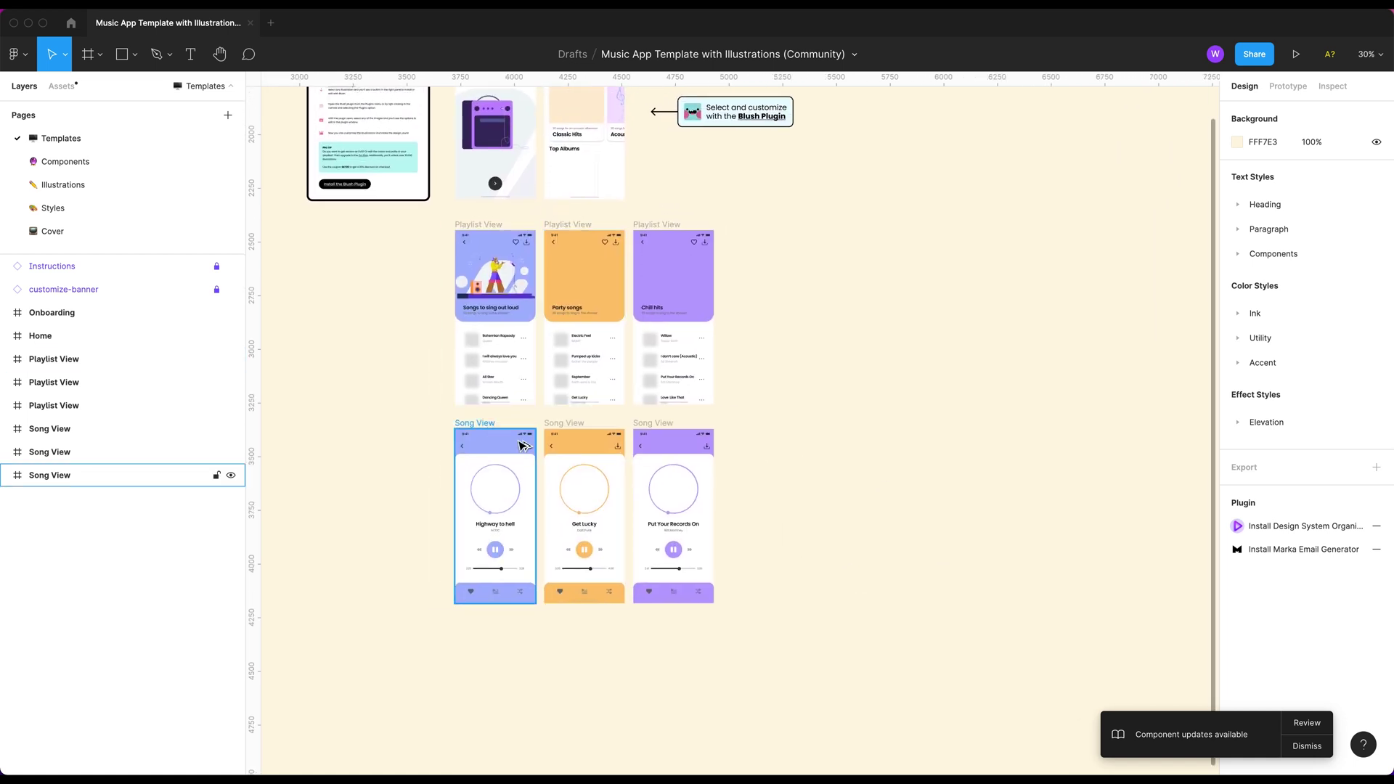
drag(486, 421, 1020, 273)
drag(1120, 491, 808, 555)
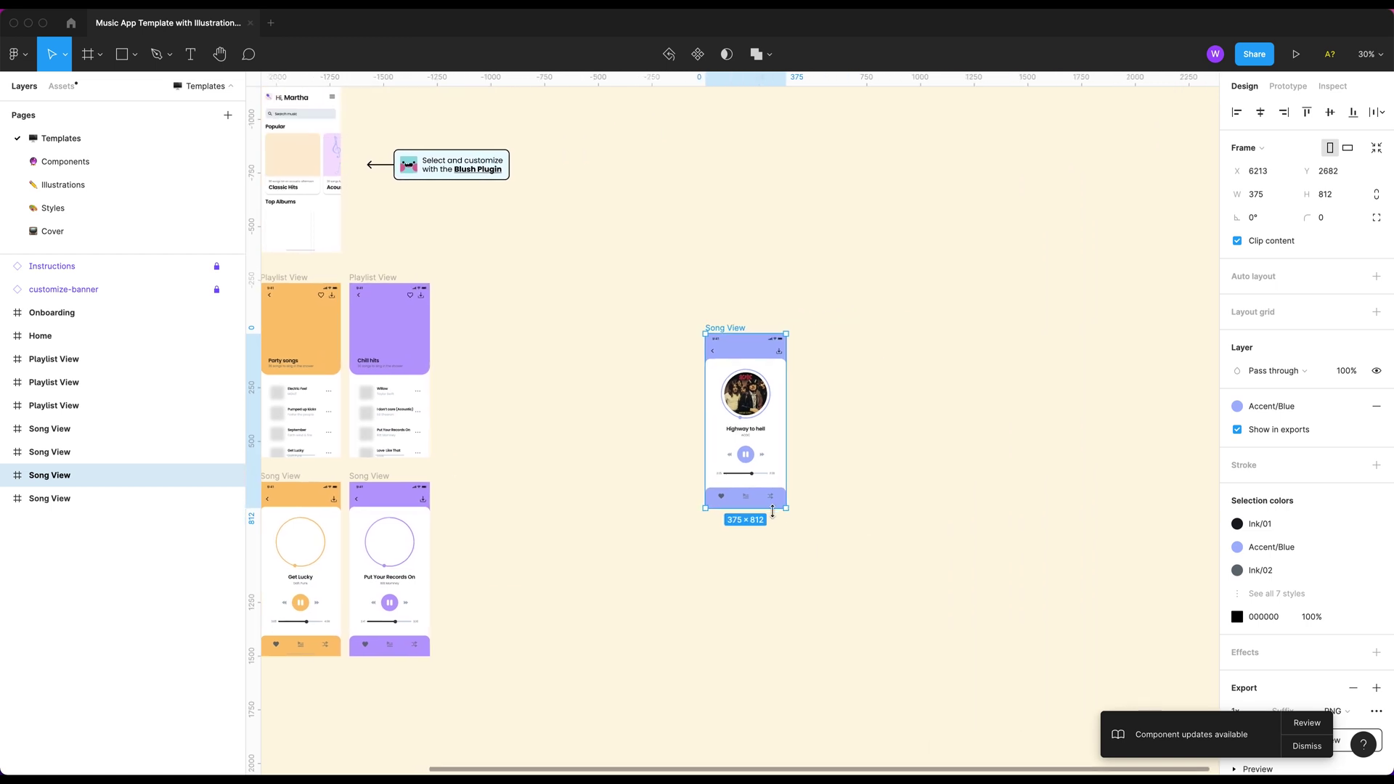
Step: Copy the orange and purple Song View frames onto the empty canvas and delete the purple copy
drag(602, 674, 894, 596)
scroll(569, 510, up, 5)
scroll(532, 491, down, 4)
drag(552, 383, 912, 399)
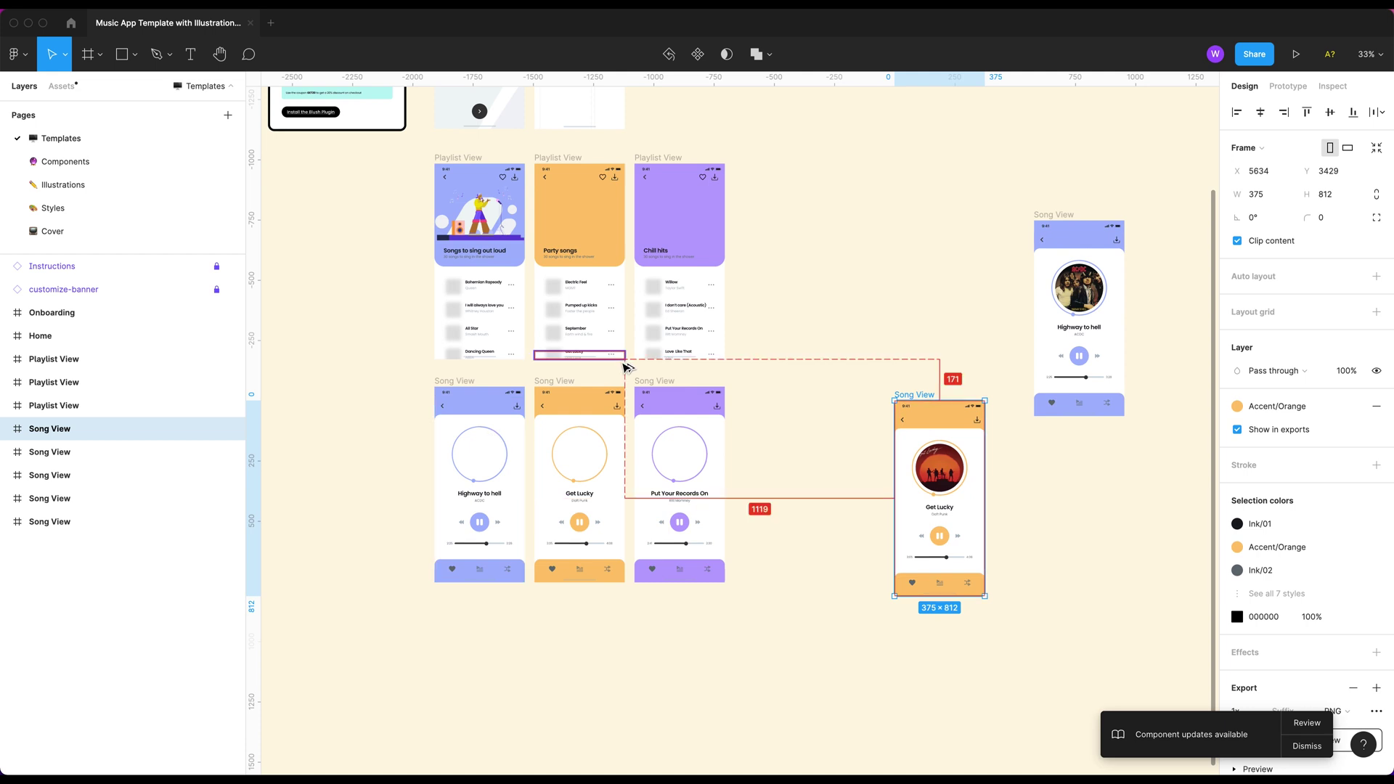
drag(639, 381, 768, 395)
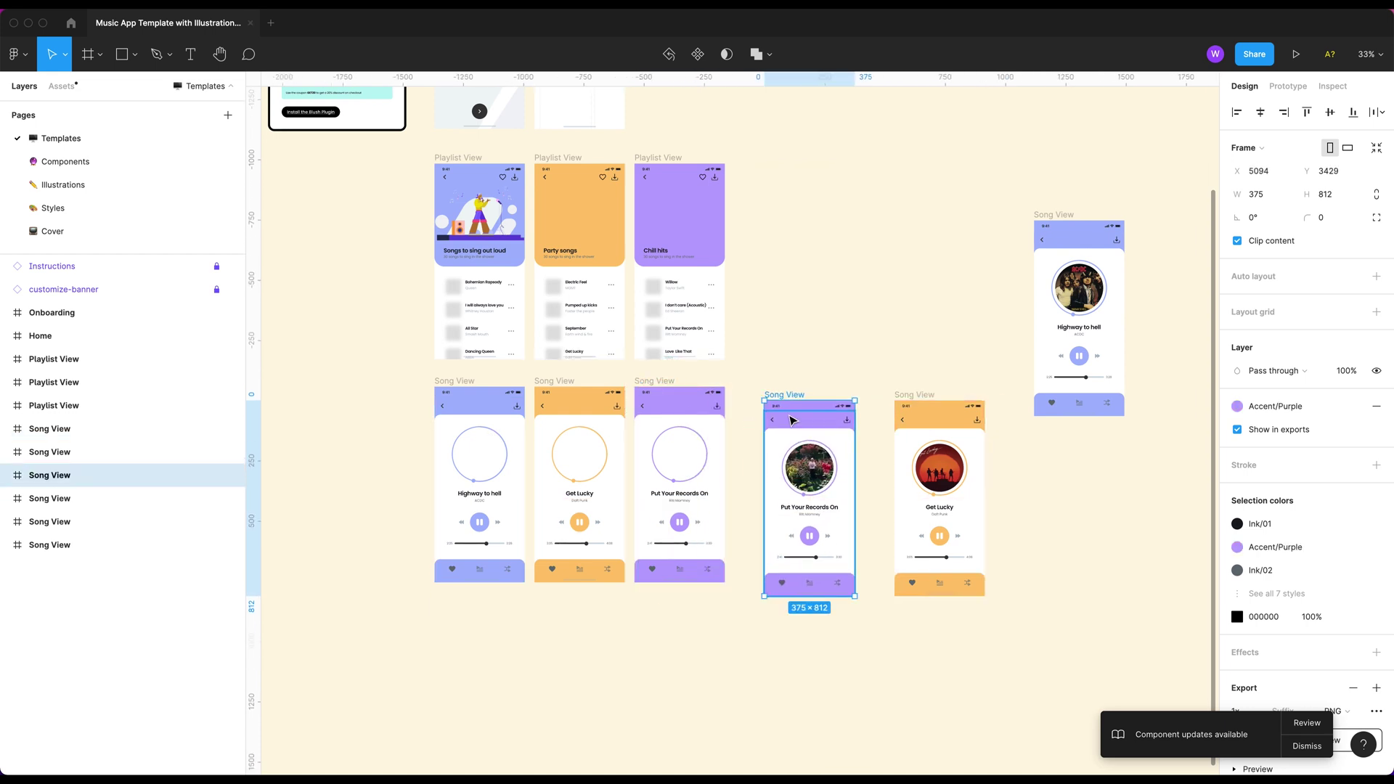
key(Delete)
Step: Align the orange Song View copy beside the blue copy, and delete the orange one
drag(905, 394, 941, 213)
drag(959, 159, 967, 560)
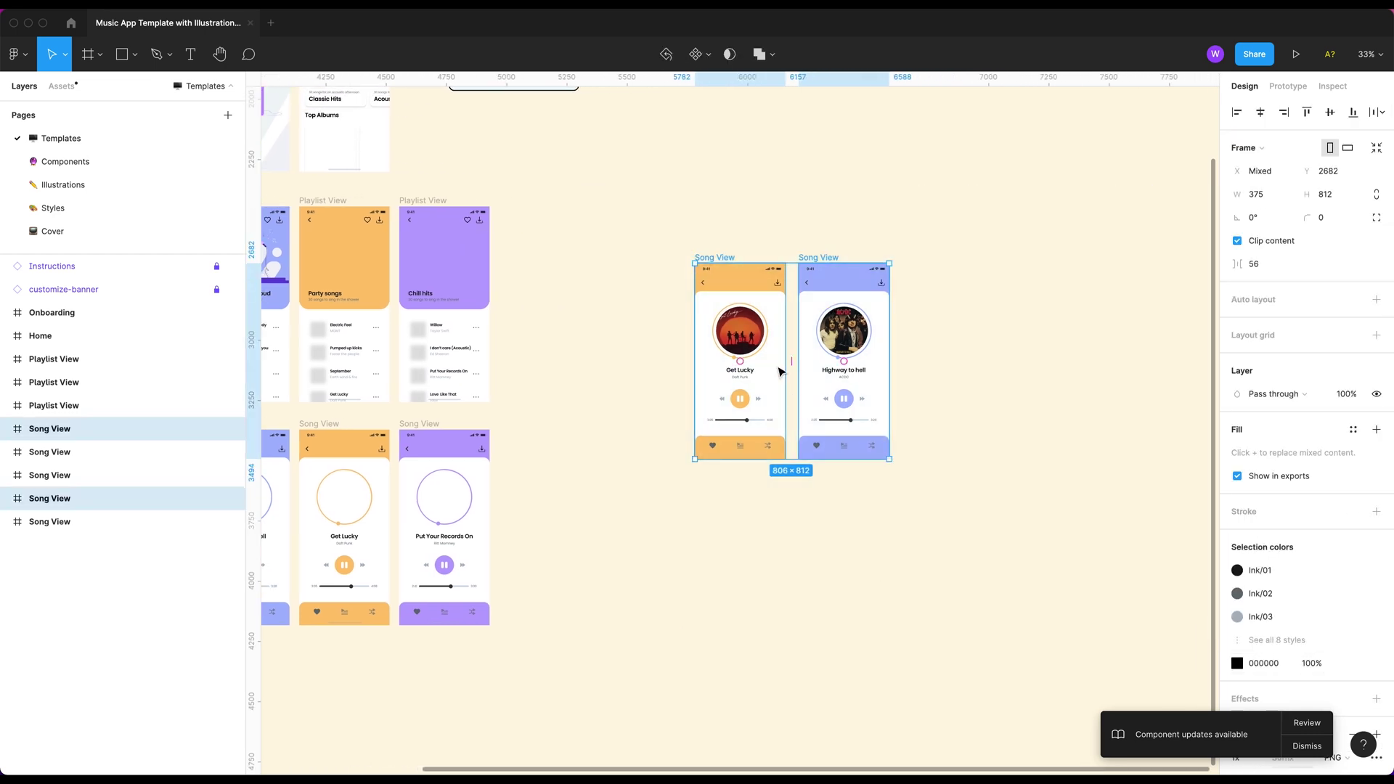
click(688, 208)
click(708, 258)
key(Delete)
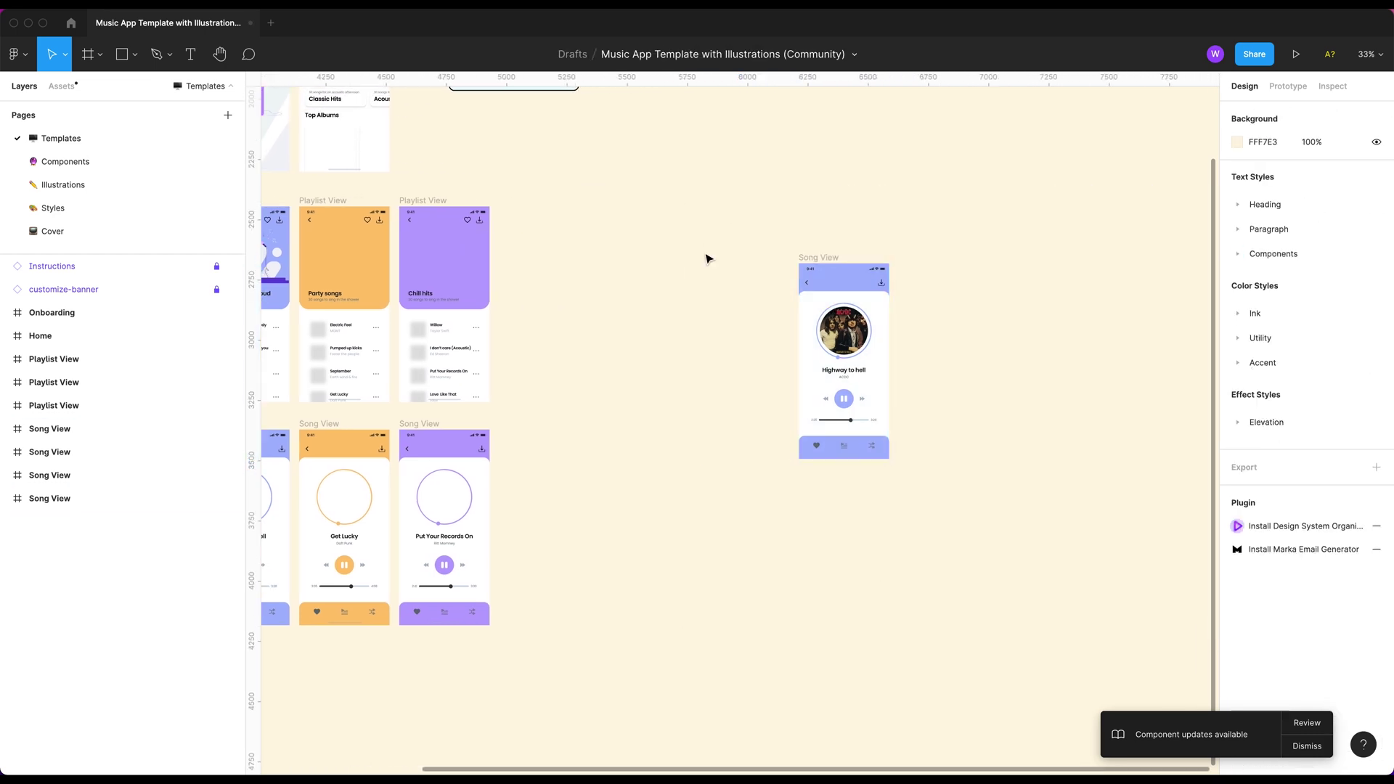
Step: Copy the blue Playlist View frame directly to the left of the copied blue Song View
scroll(775, 262, left, 3)
drag(368, 227, 867, 283)
click(778, 191)
drag(776, 190, 862, 401)
Step: Copy the Onboarding and Home frames together and place them directly above the copied Playlist View and Song View
click(466, 200)
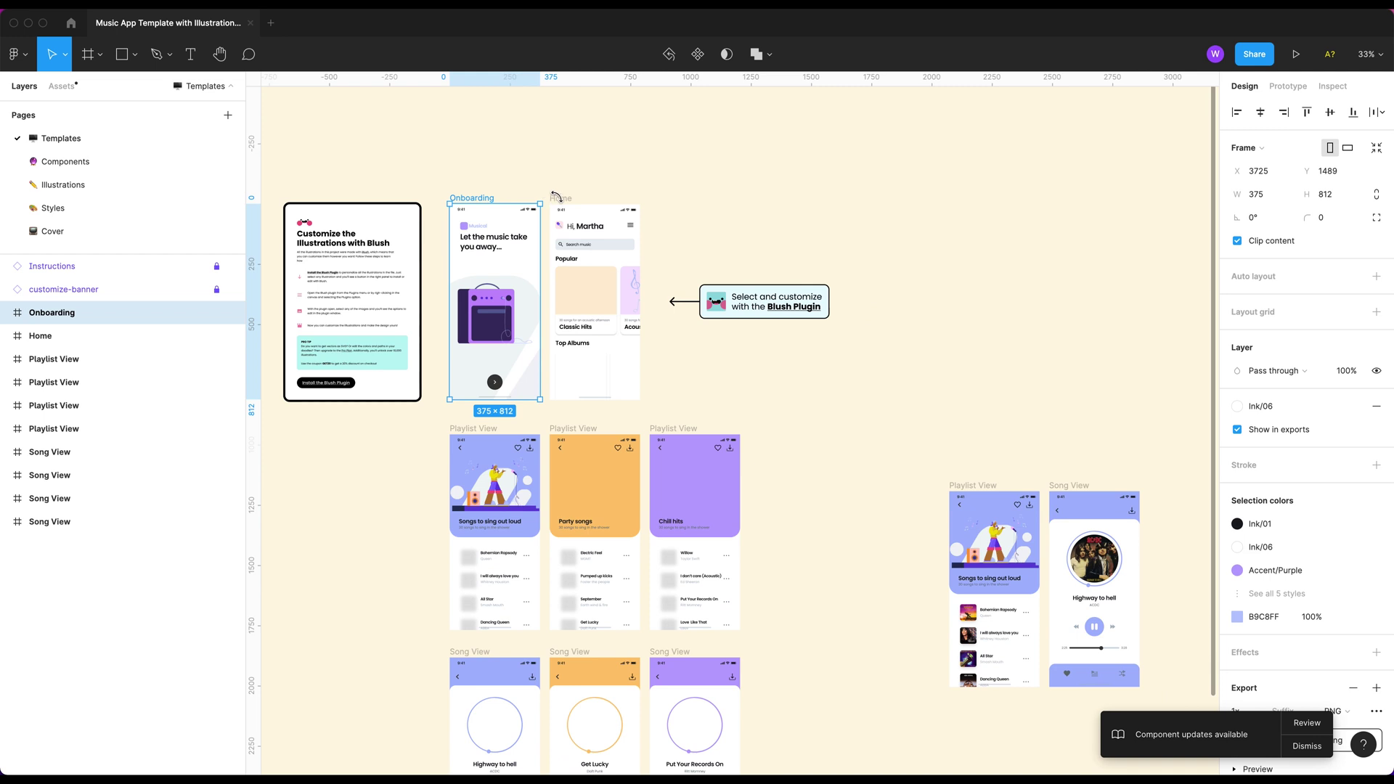
shift+click(560, 198)
drag(570, 205, 908, 434)
drag(930, 305, 1061, 264)
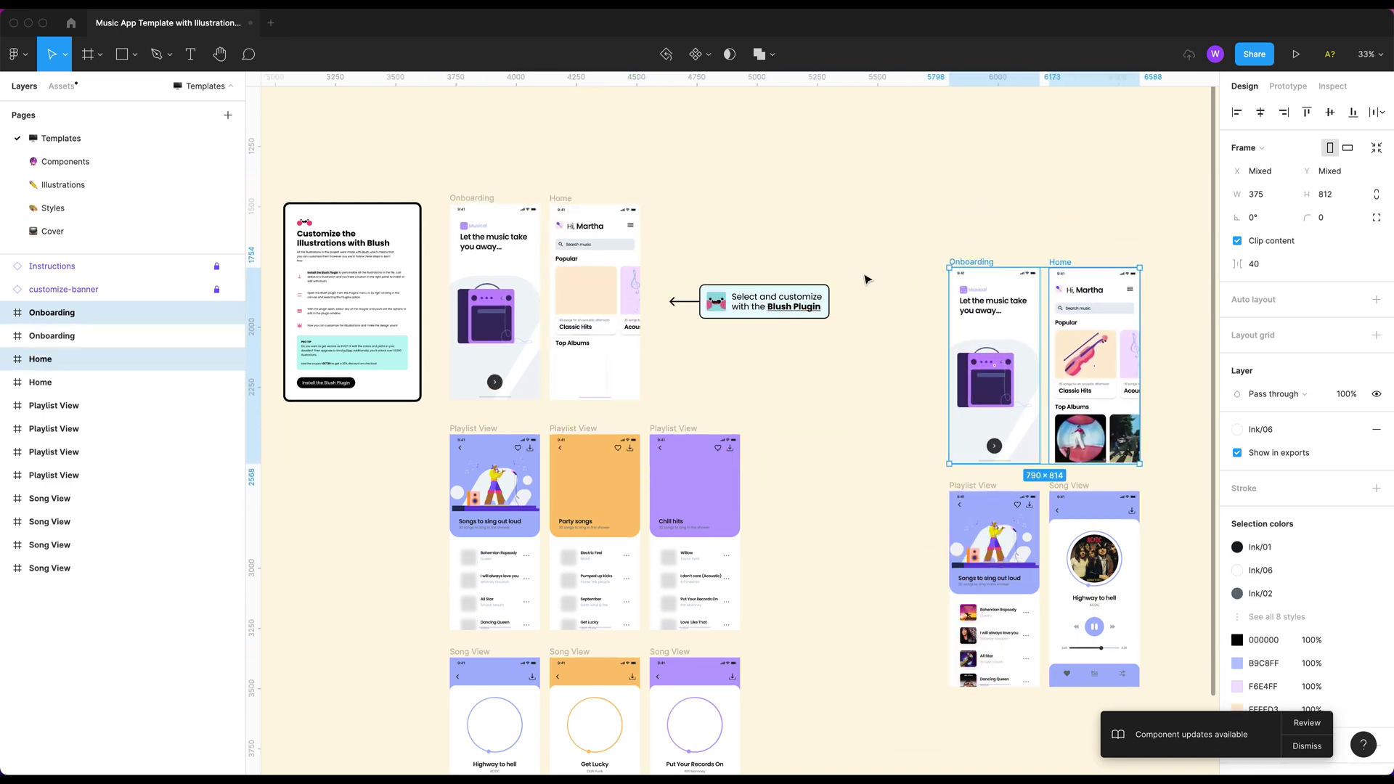
Step: Copy the four duplicated frames into a new page named DARKMODE
click(865, 223)
drag(922, 212, 707, 113)
drag(706, 106, 1036, 658)
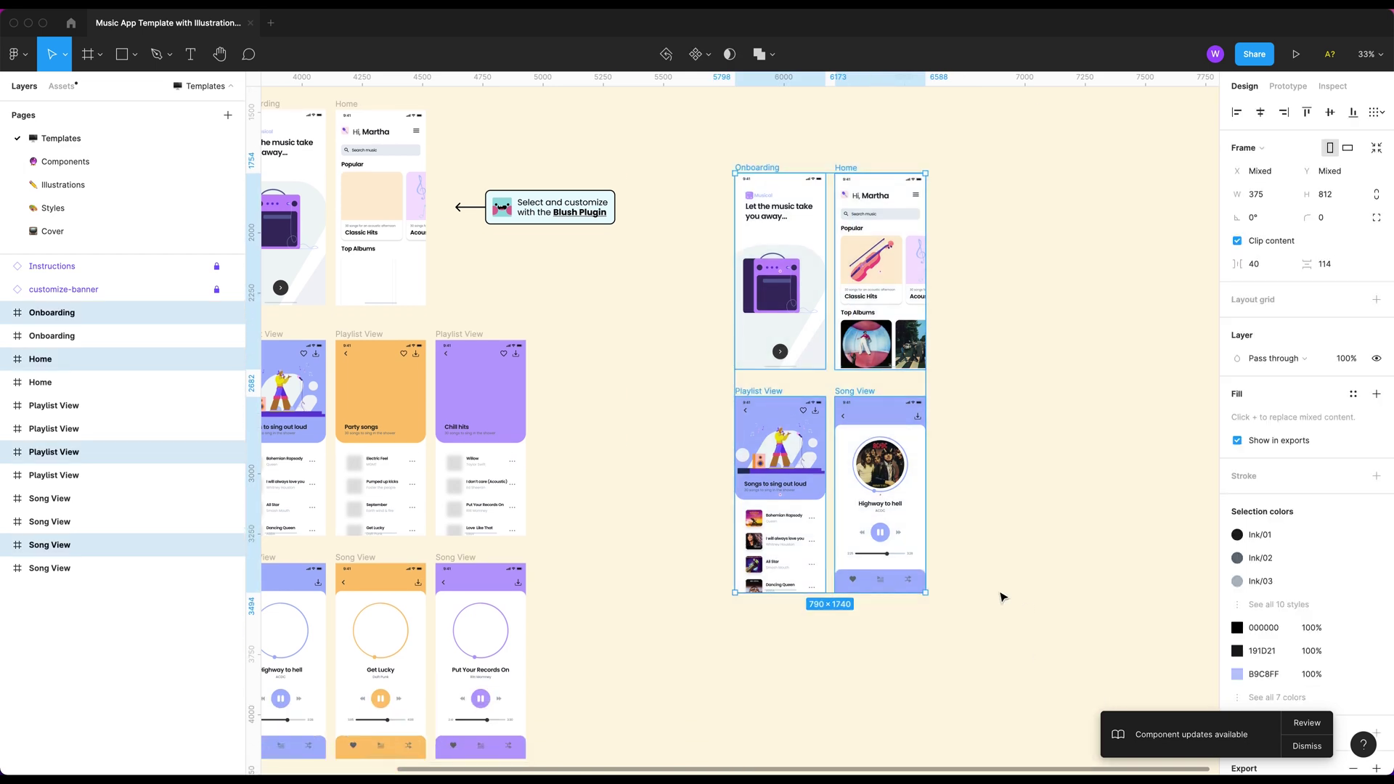
click(228, 115)
text(DARKMODE)
key(Return)
key(ctrl+v)
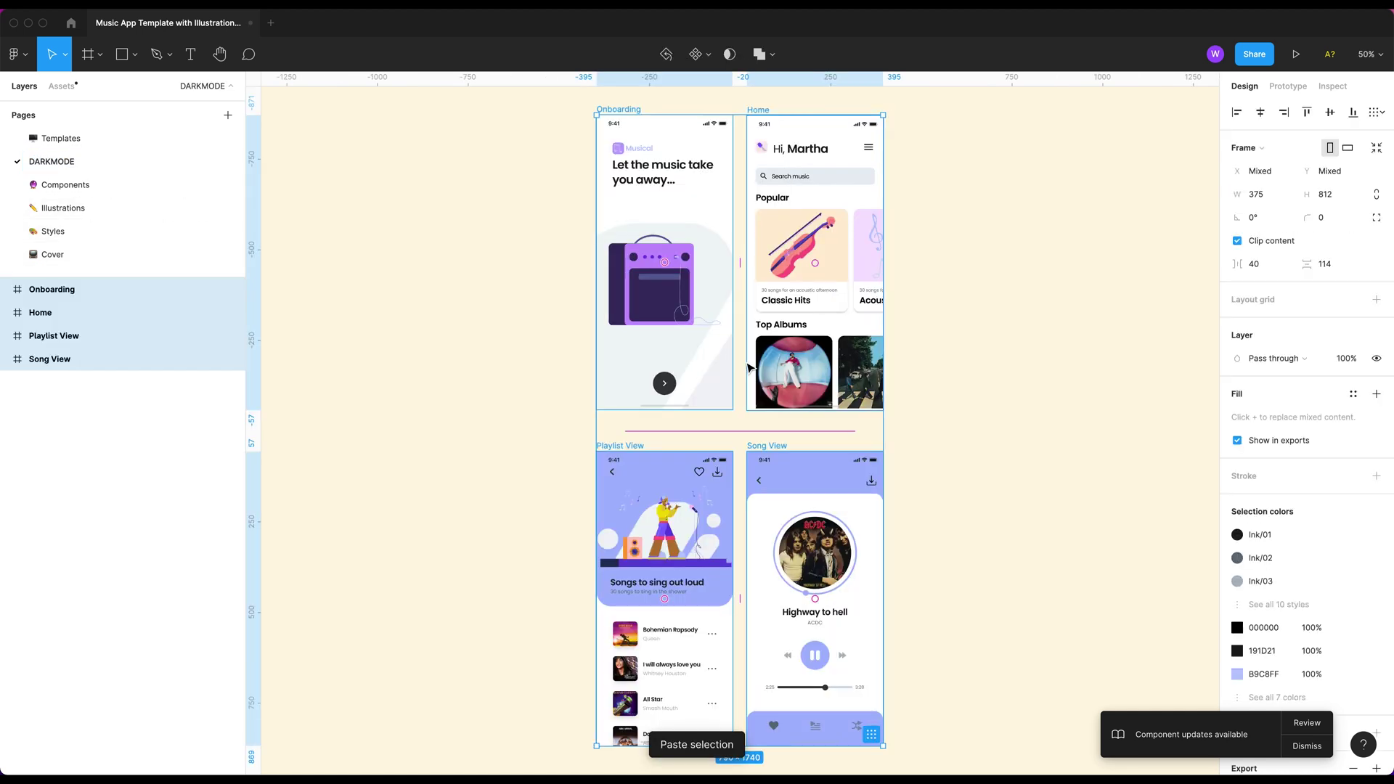
Step: Move the Playlist View and Song View frames up beside Home so all four screens form one row
click(1006, 336)
drag(998, 332, 963, 327)
scroll(918, 355, down, 3)
drag(970, 595, 865, 611)
drag(874, 644, 857, 376)
key(ctrl+z)
drag(675, 429, 821, 219)
click(1016, 222)
drag(1014, 220, 843, 357)
scroll(646, 493, up, 2)
scroll(648, 494, up, 2)
scroll(700, 625, left, 2)
scroll(663, 585, up, 3)
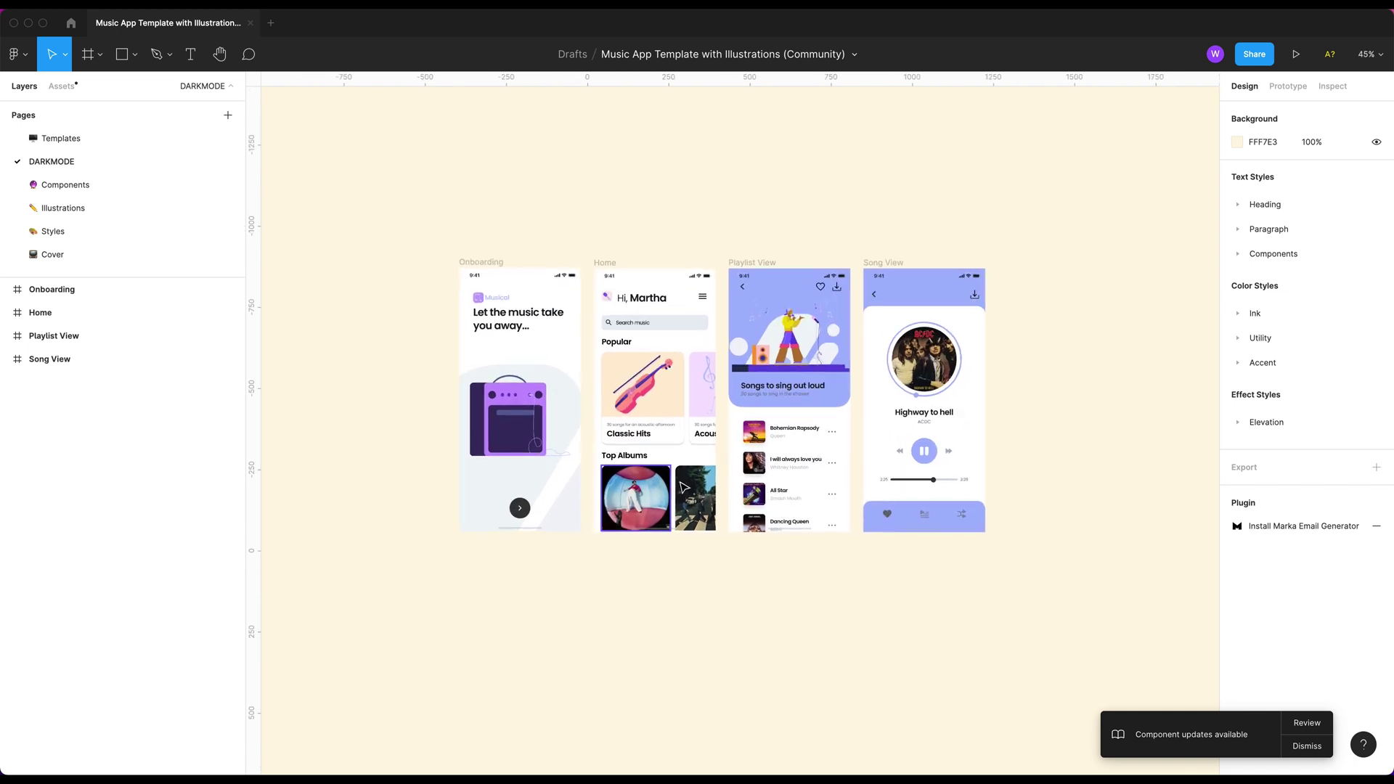
scroll(864, 265, up, 2)
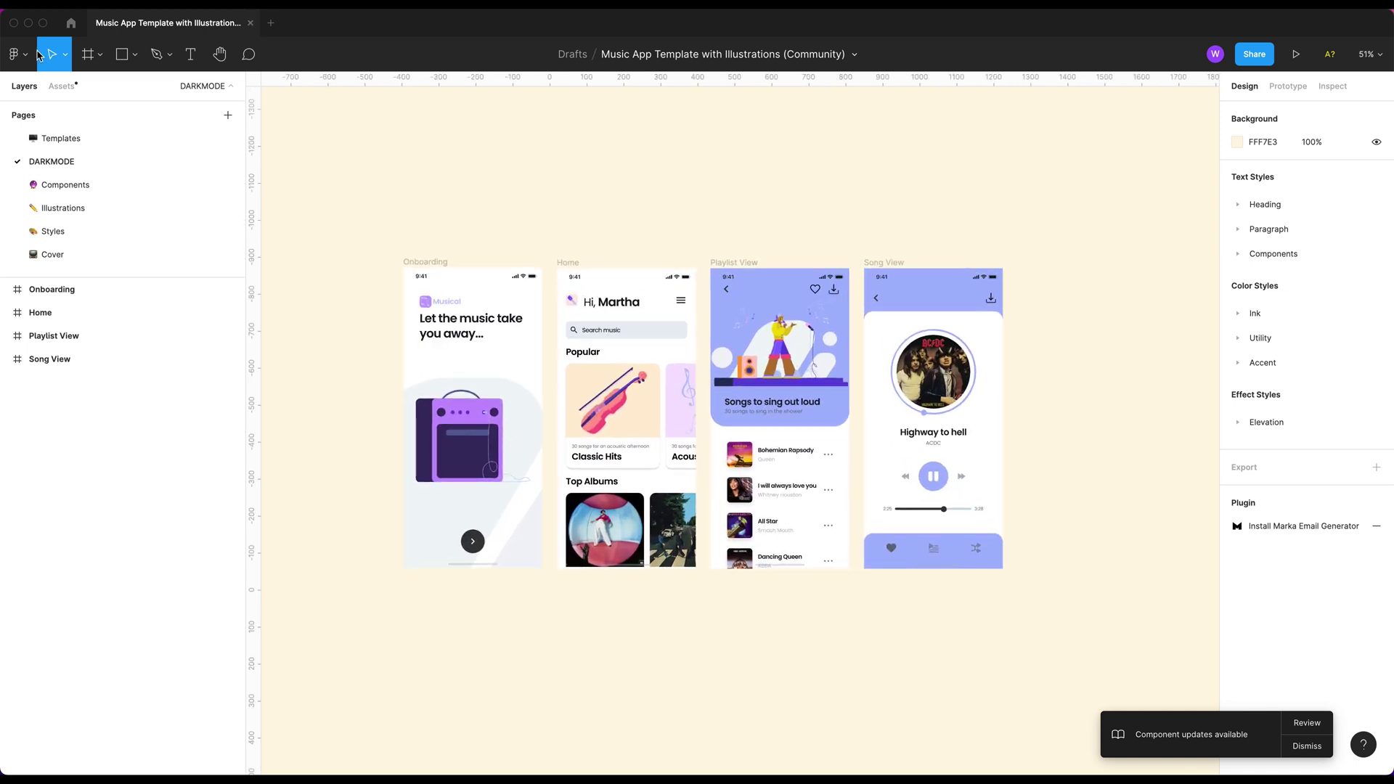
right_click(522, 651)
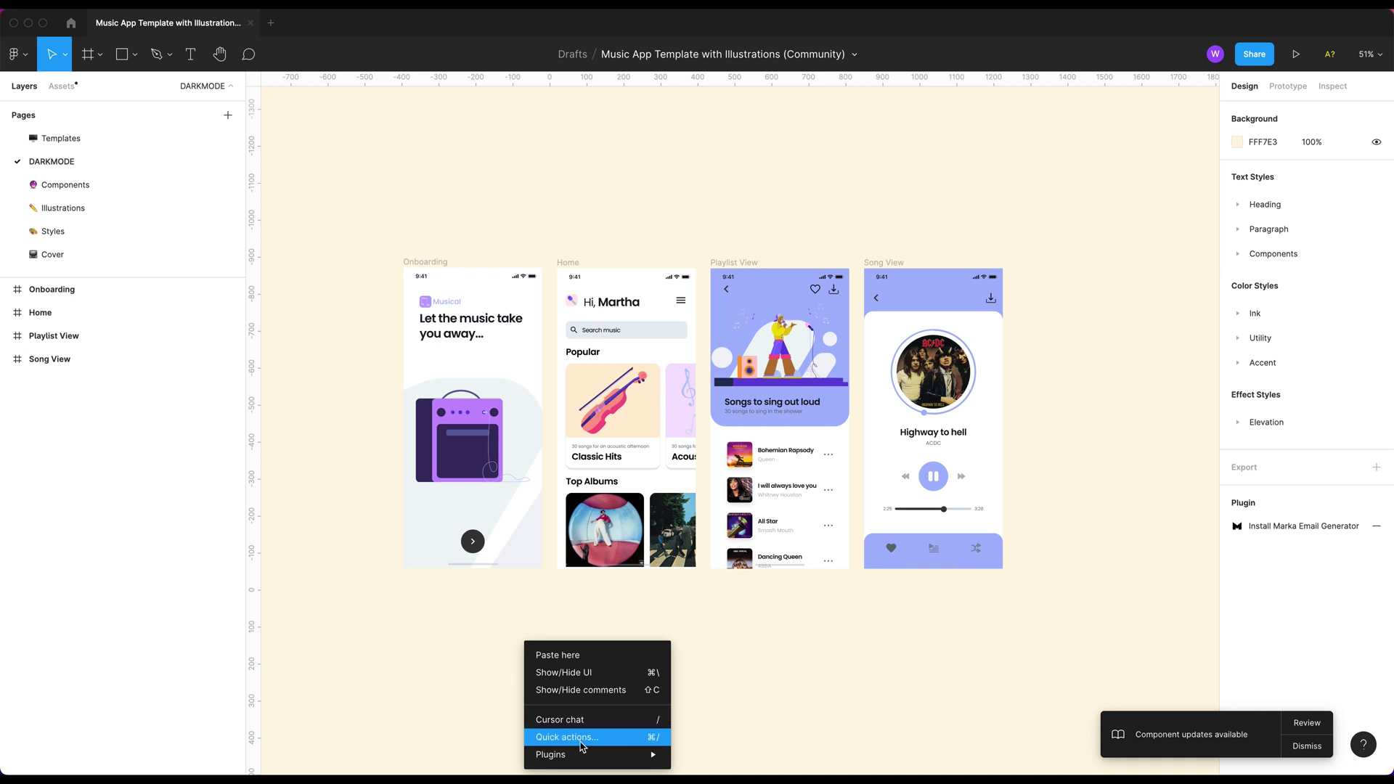
mouse_move(666, 755)
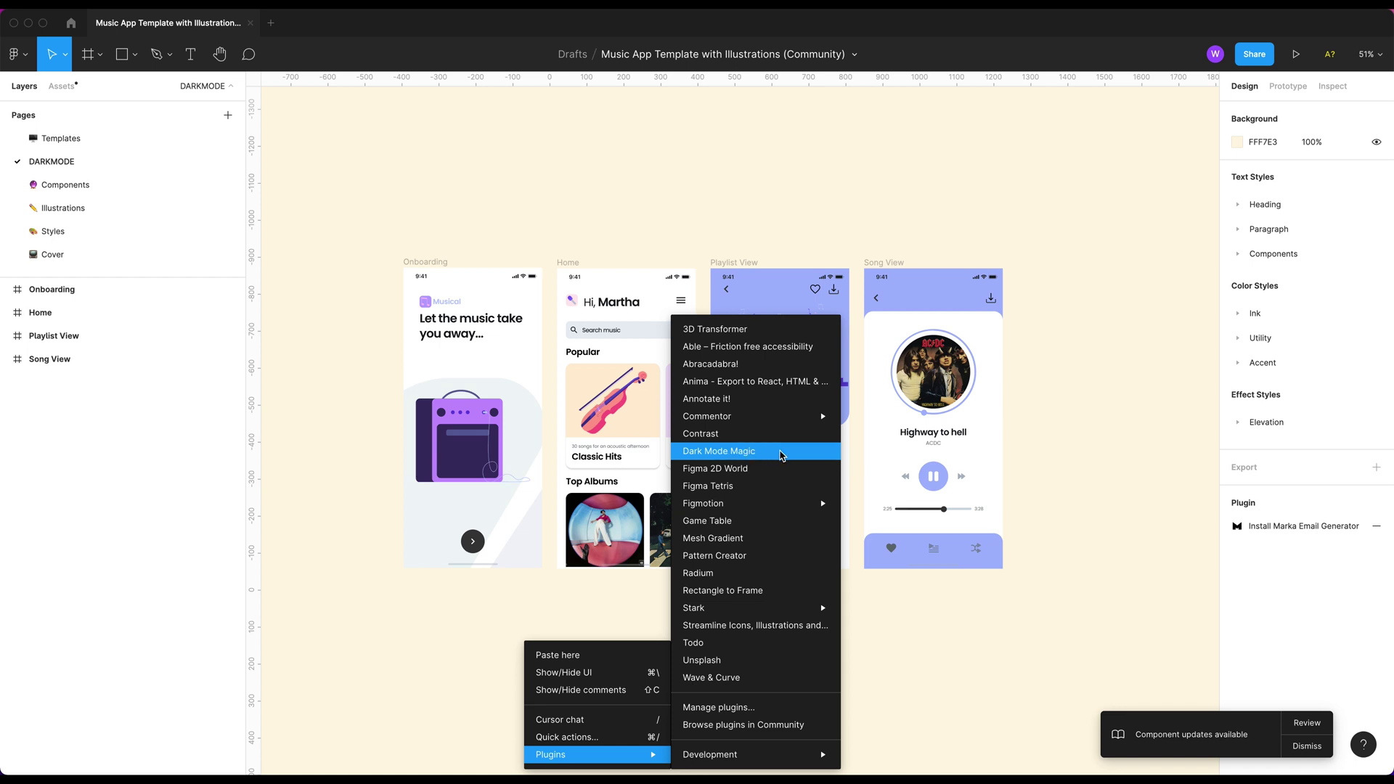
click(771, 133)
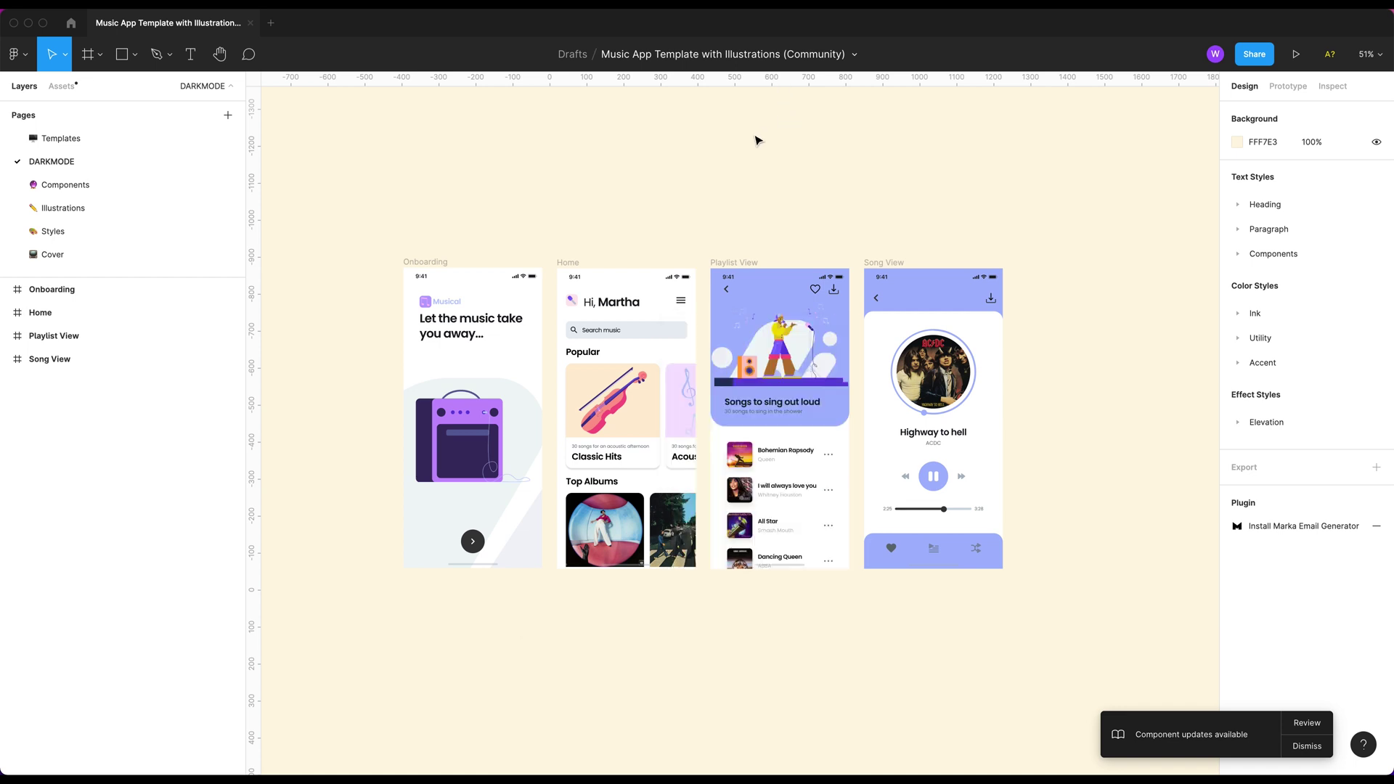
Step: Draw a rectangle about 426 × 180 on the empty canvas above the Home and Playlist View frames
key(r)
drag(657, 111, 814, 177)
click(1013, 147)
click(778, 139)
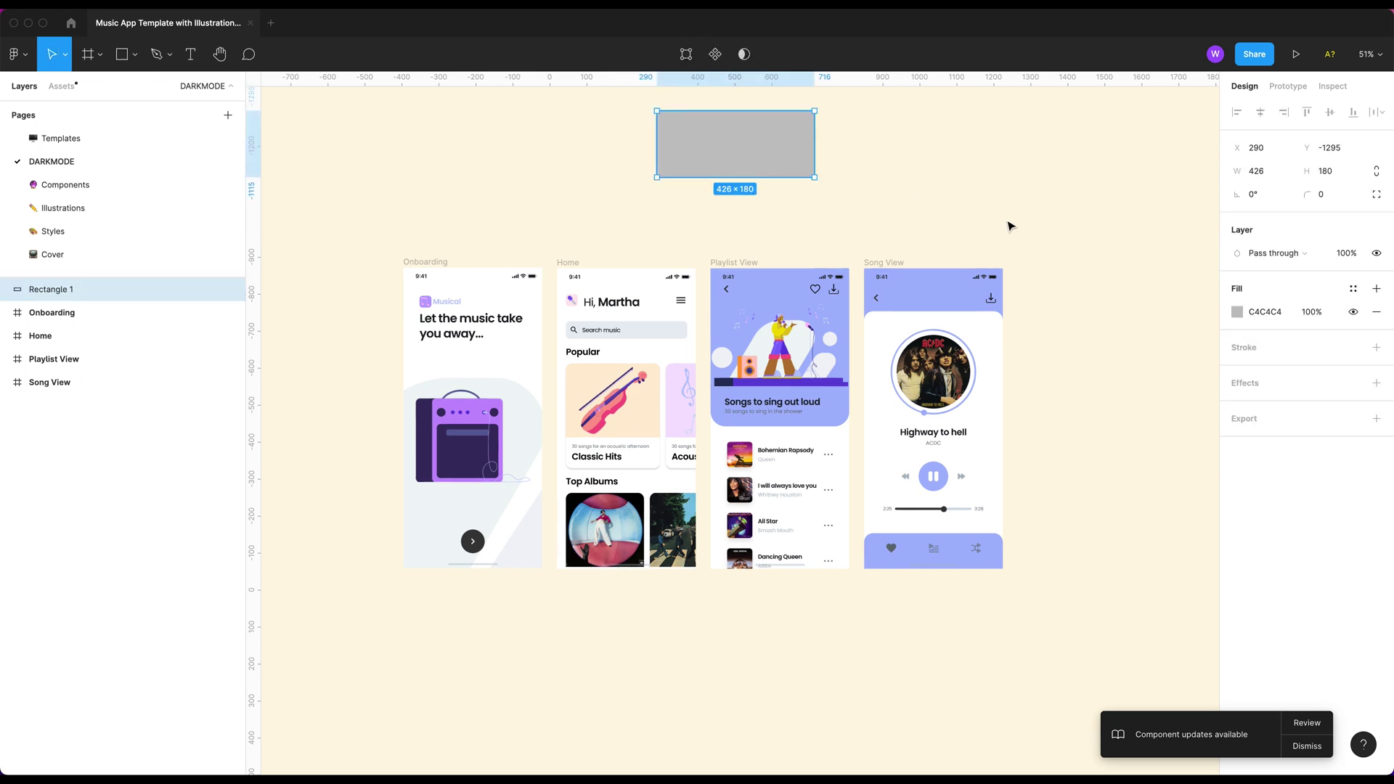
Step: Change the rectangle's fill colour to red F31717
click(1237, 312)
click(1176, 320)
key(Escape)
key(Escape)
Step: Run the Dark Mode Magic plugin on the red rectangle
right_click(680, 138)
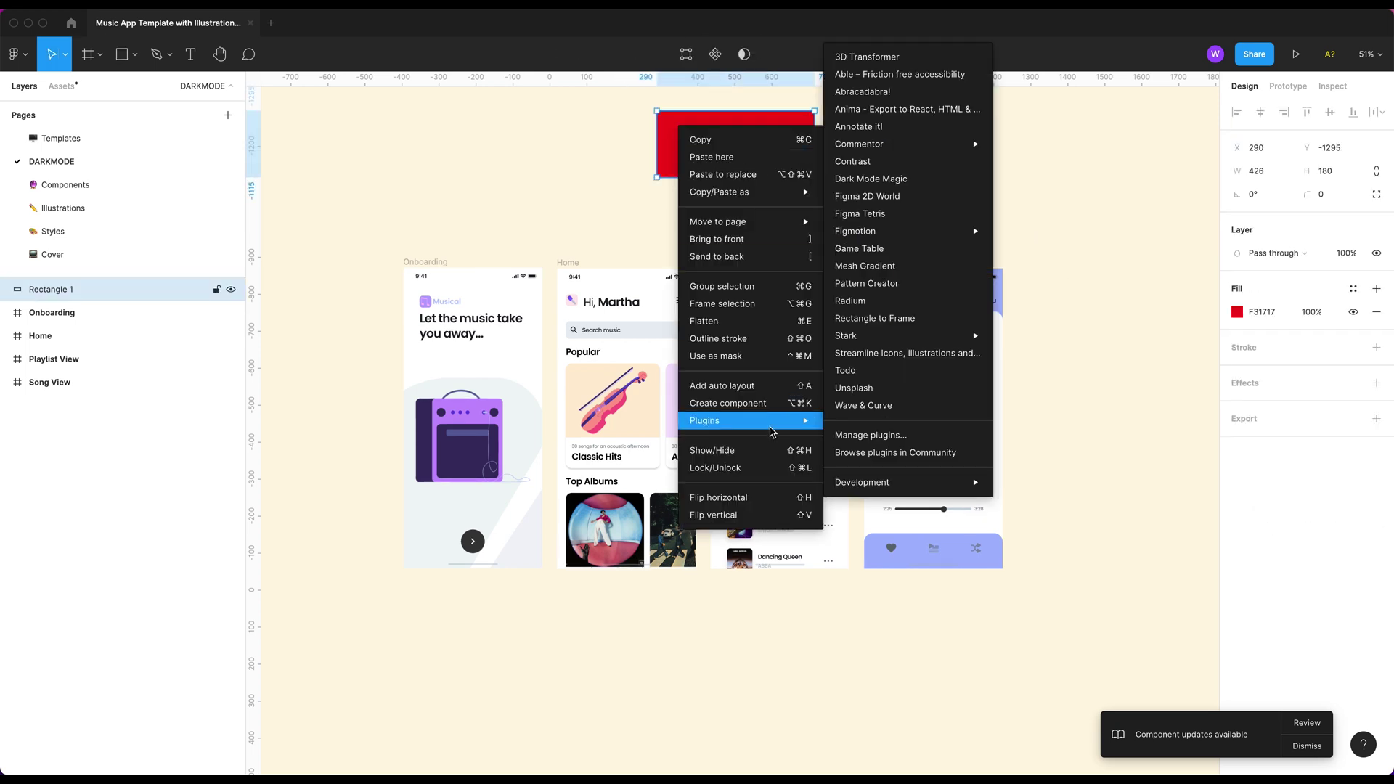
mouse_move(770, 421)
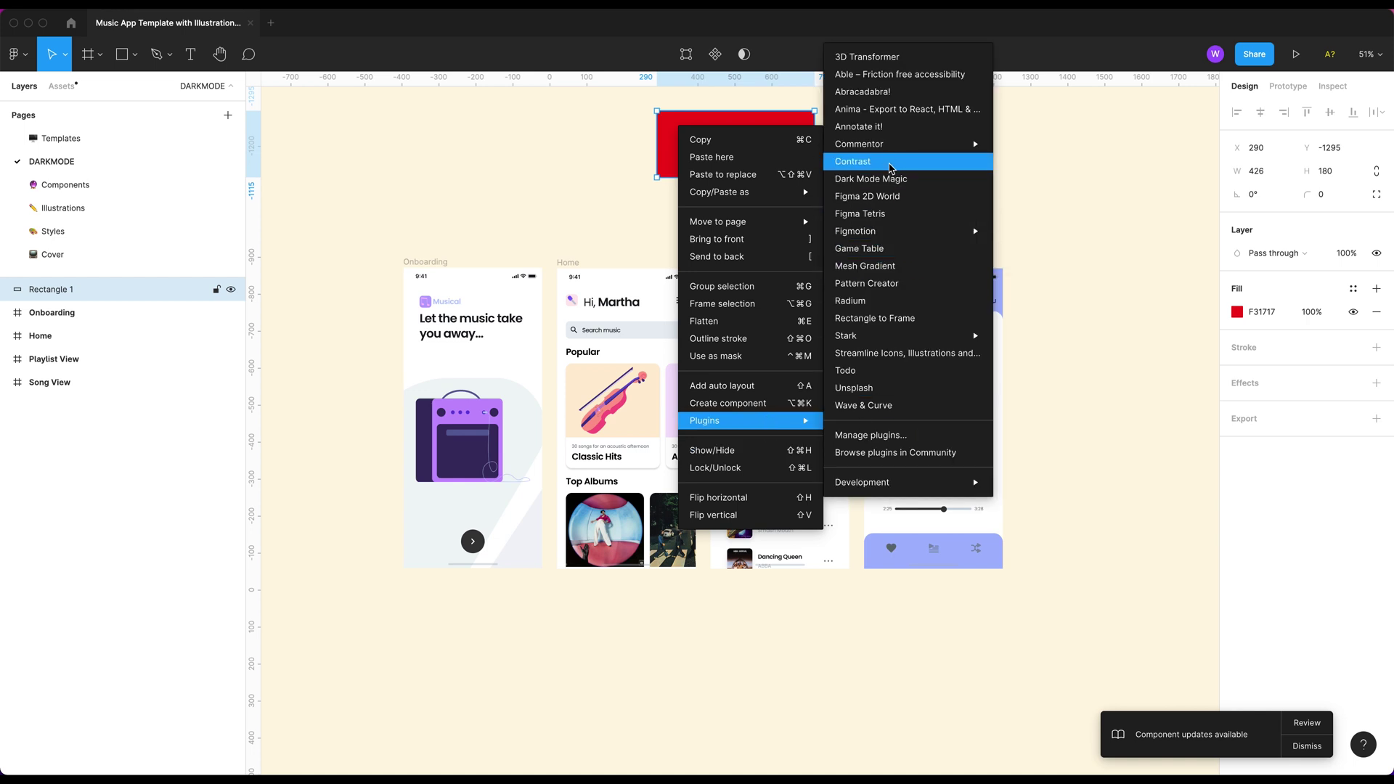
click(897, 178)
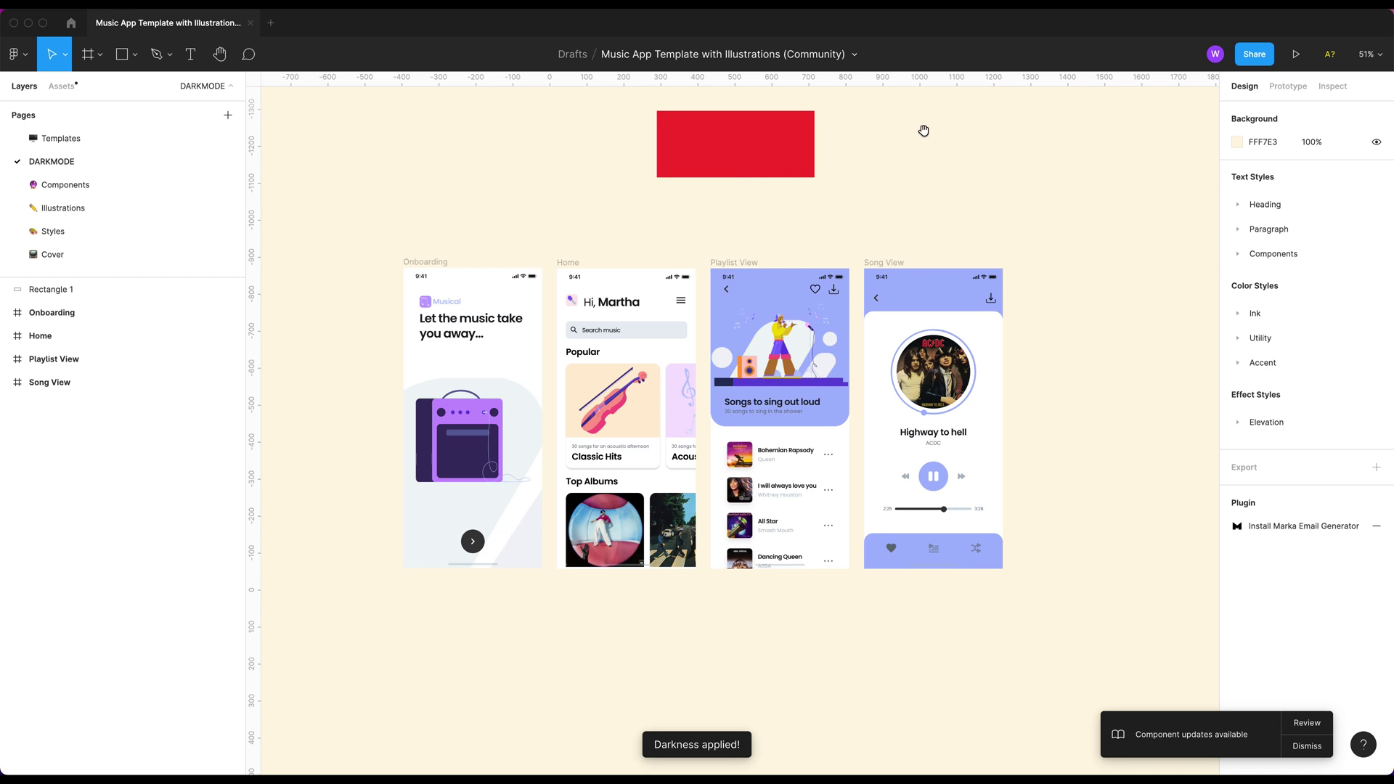
Step: Delete the red test rectangle above the four screens
scroll(924, 131, up, 3)
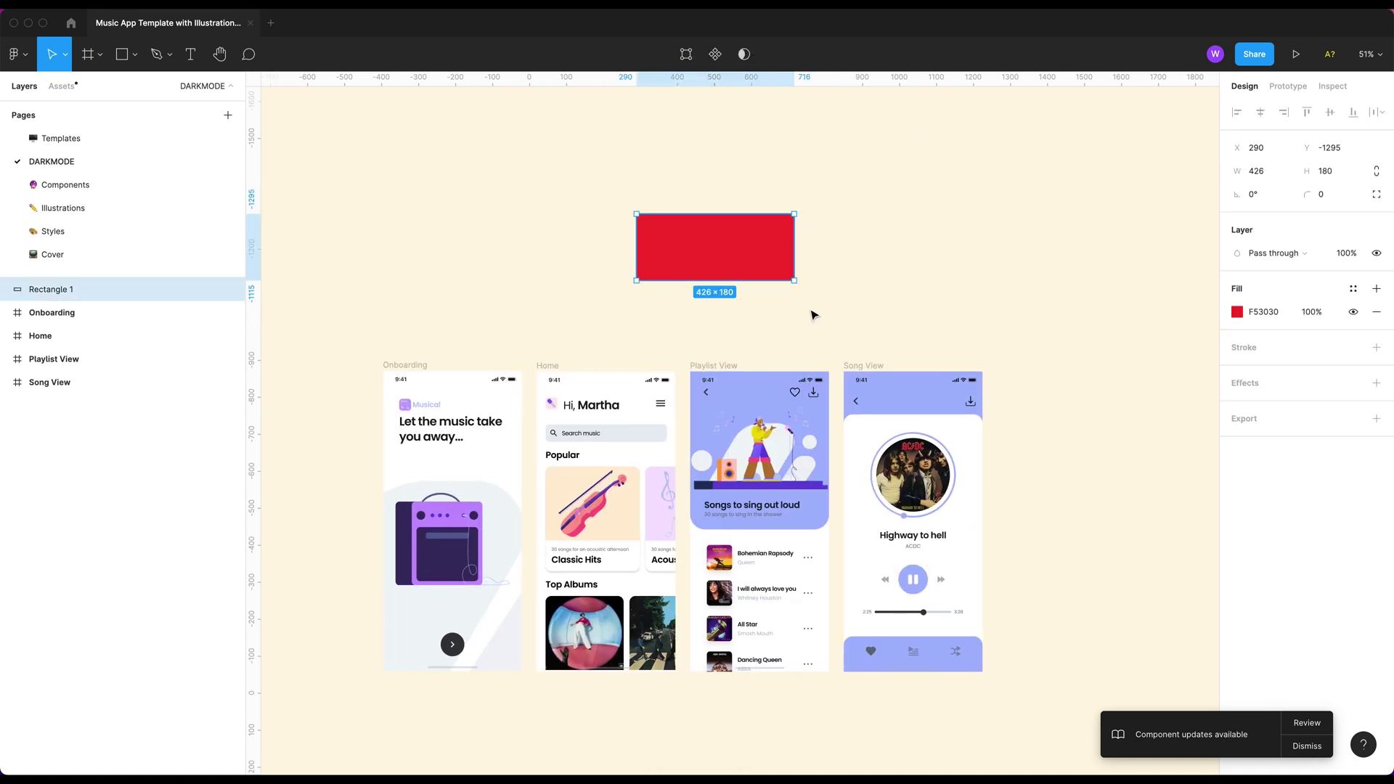
key(Delete)
scroll(416, 311, down, 2)
click(415, 327)
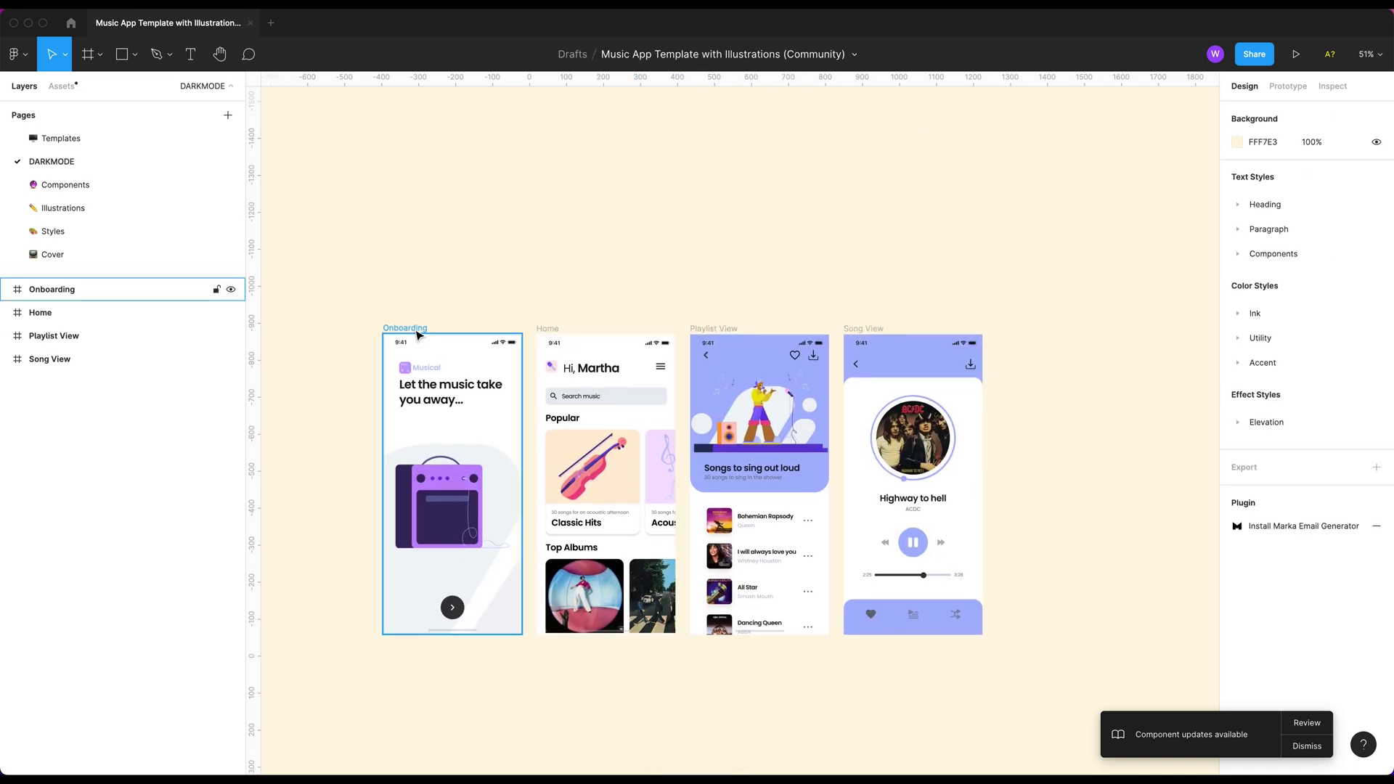
drag(443, 279, 608, 266)
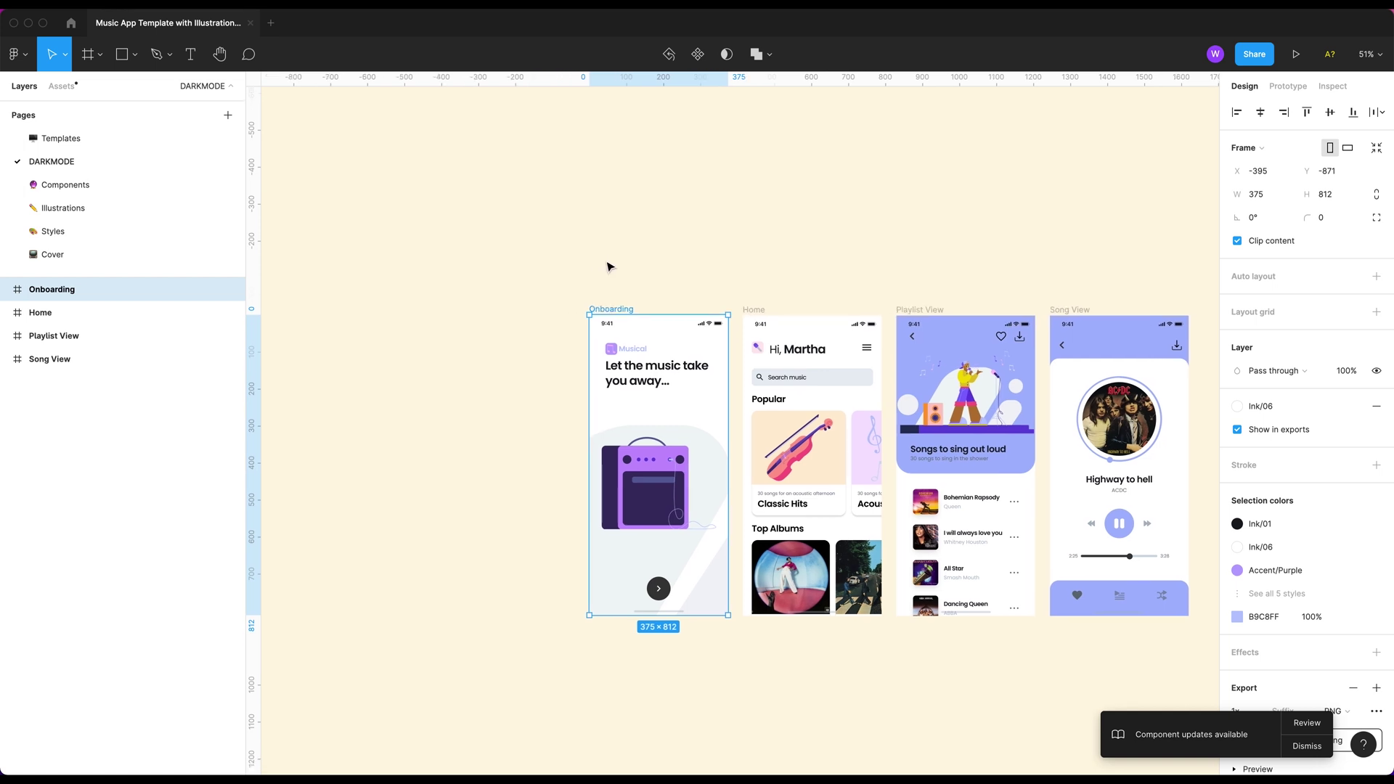
scroll(611, 298, up, 2)
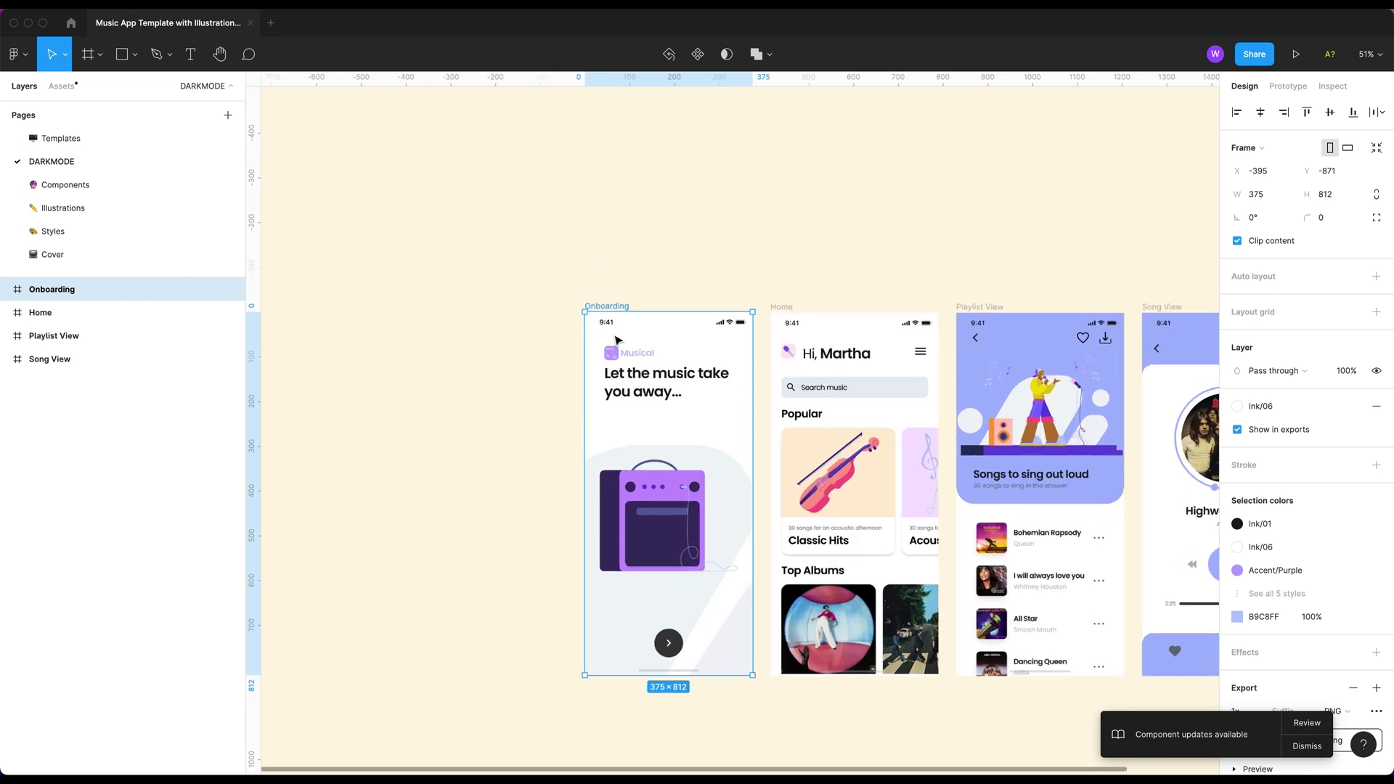
right_click(602, 305)
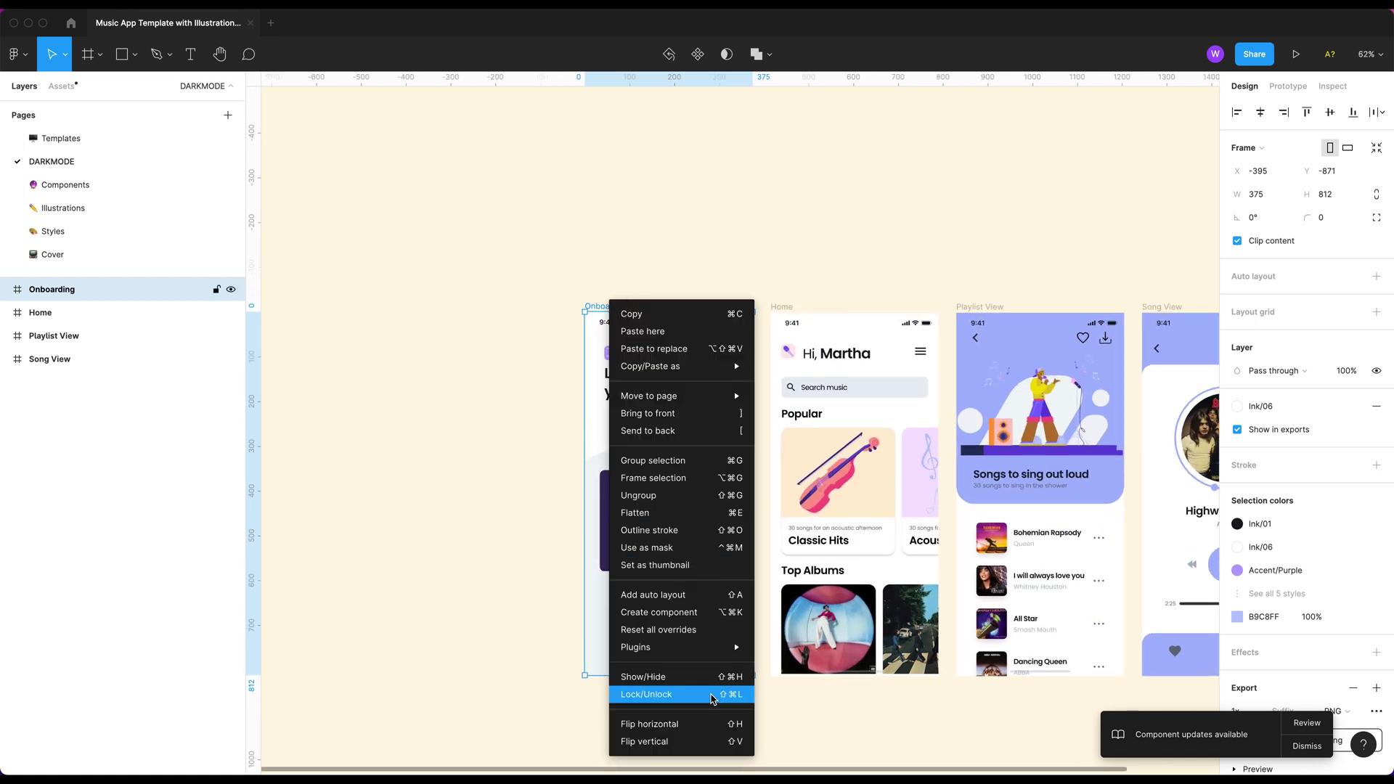
click(549, 565)
click(548, 485)
scroll(452, 494, right, 5)
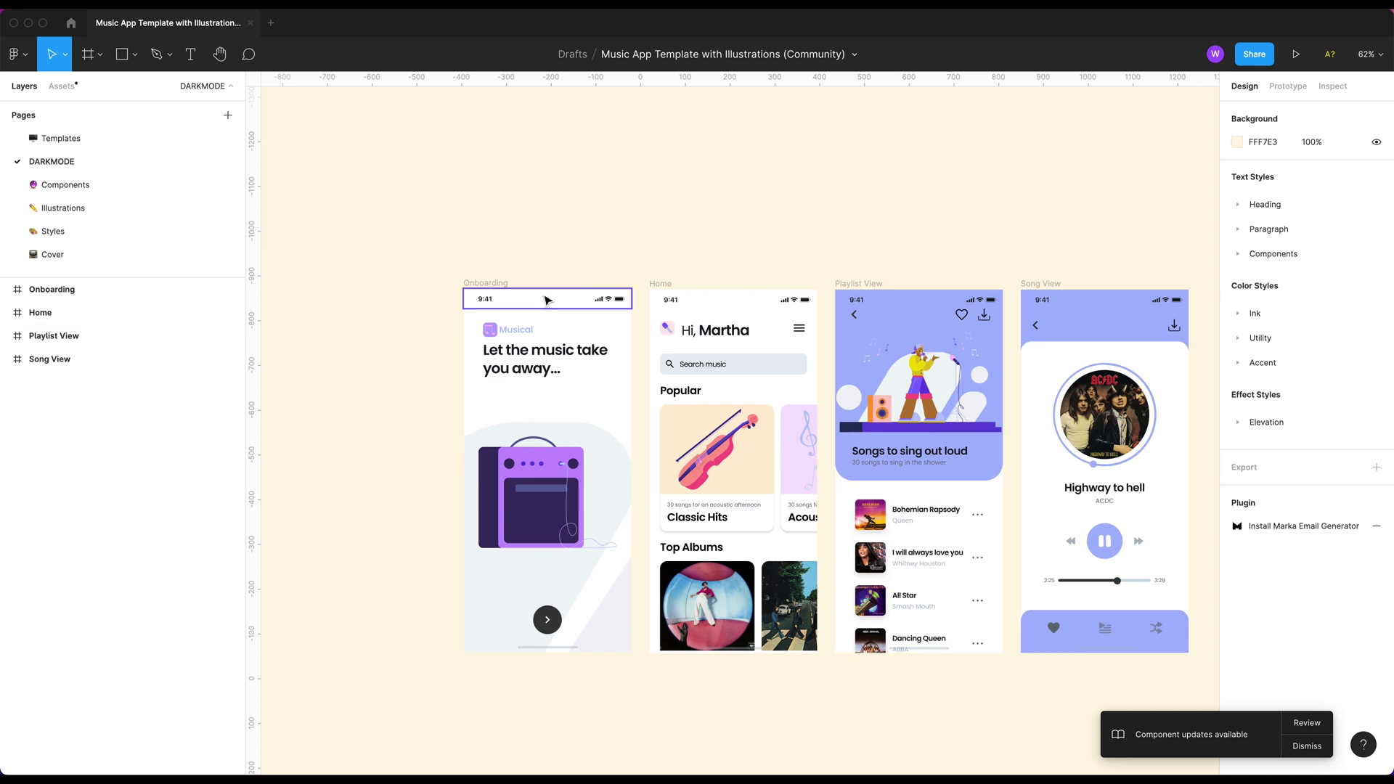
Step: Run the Dark Mode Magic plugin on the Onboarding frame
click(505, 283)
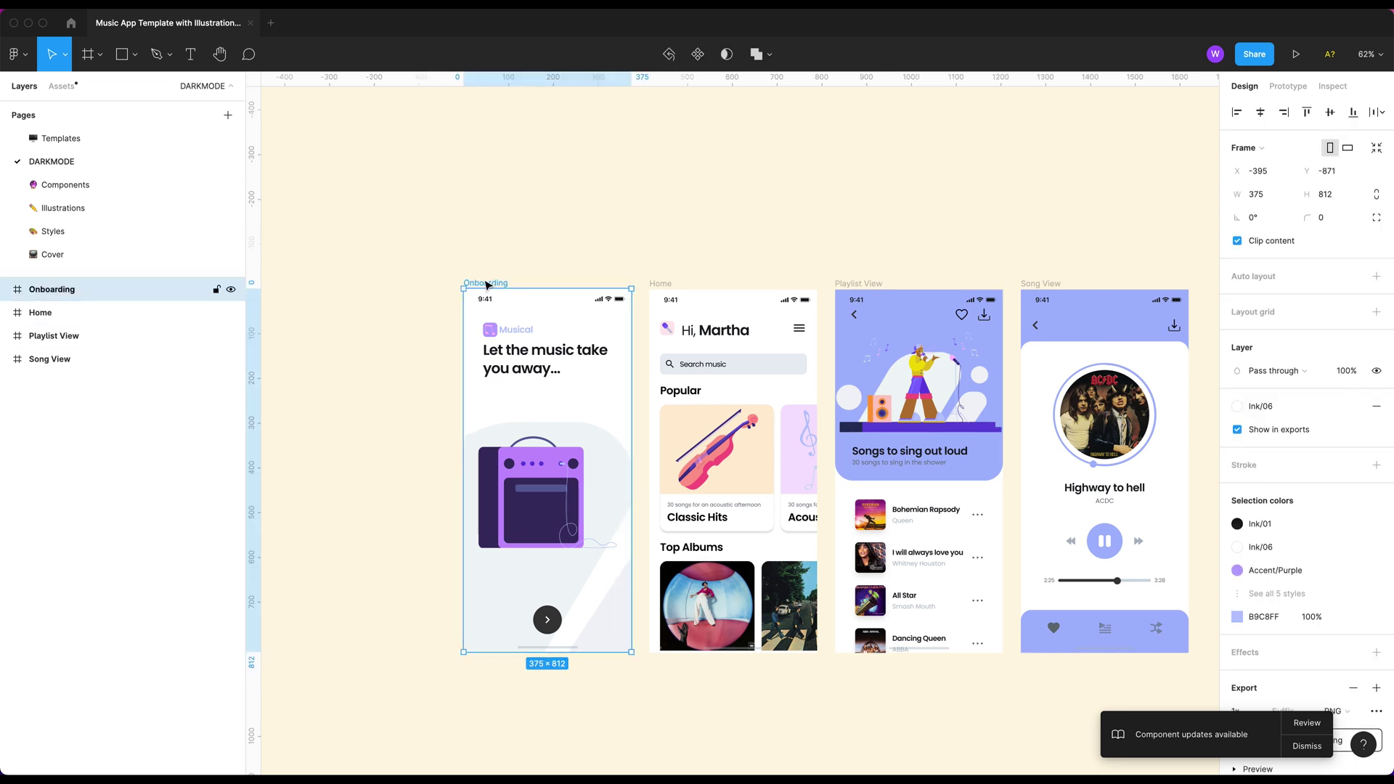
right_click(487, 281)
mouse_move(582, 627)
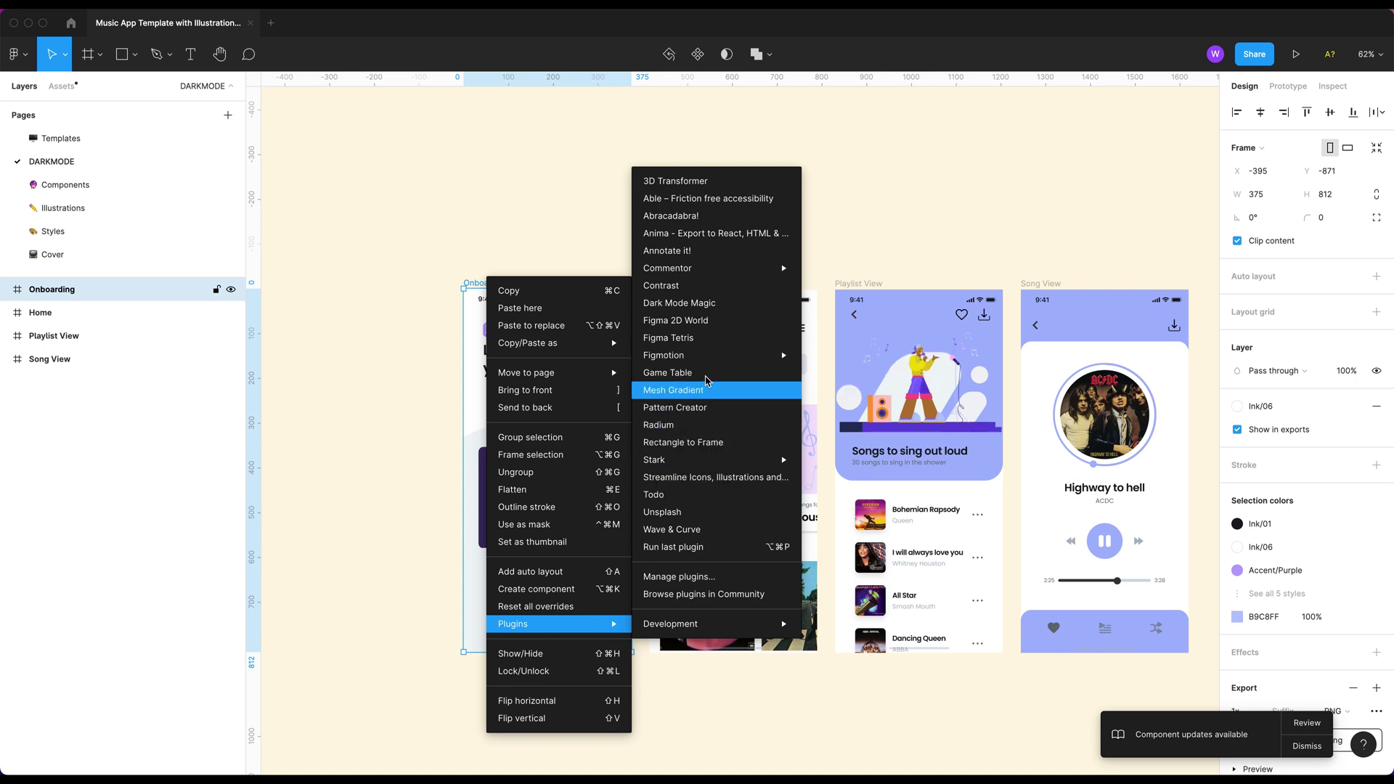
click(686, 302)
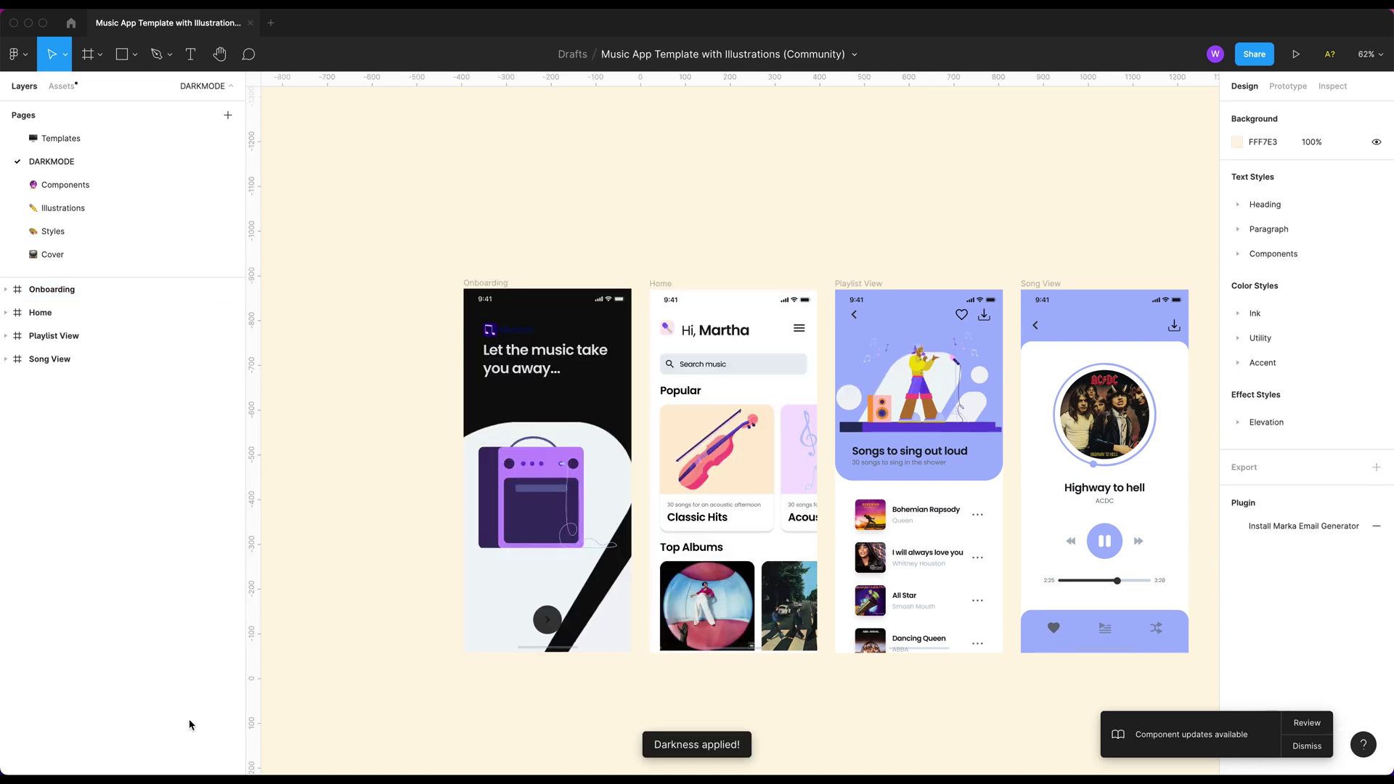
Step: Examine the Onboarding frame's background shape, logo and subtitle text for how the plugin converted their colours
scroll(551, 186, left, 5)
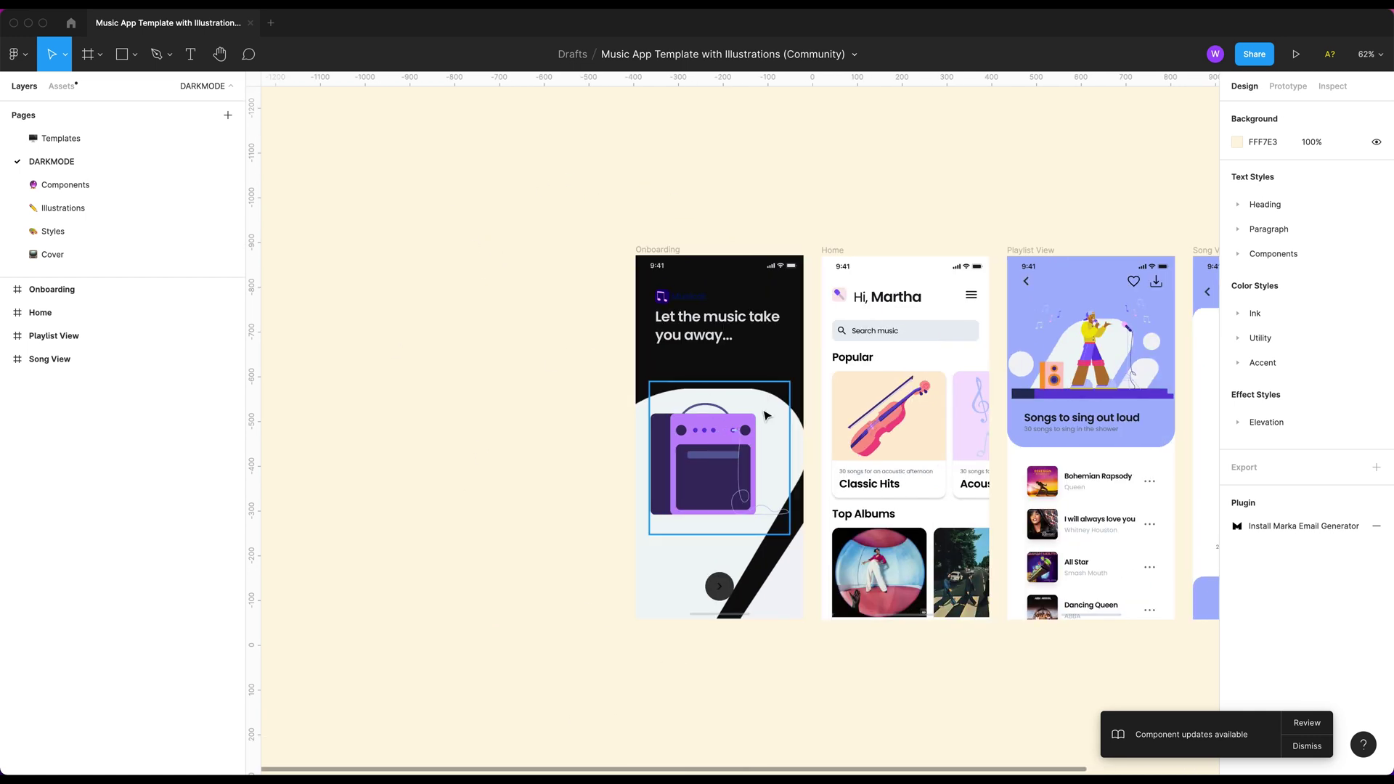
click(690, 564)
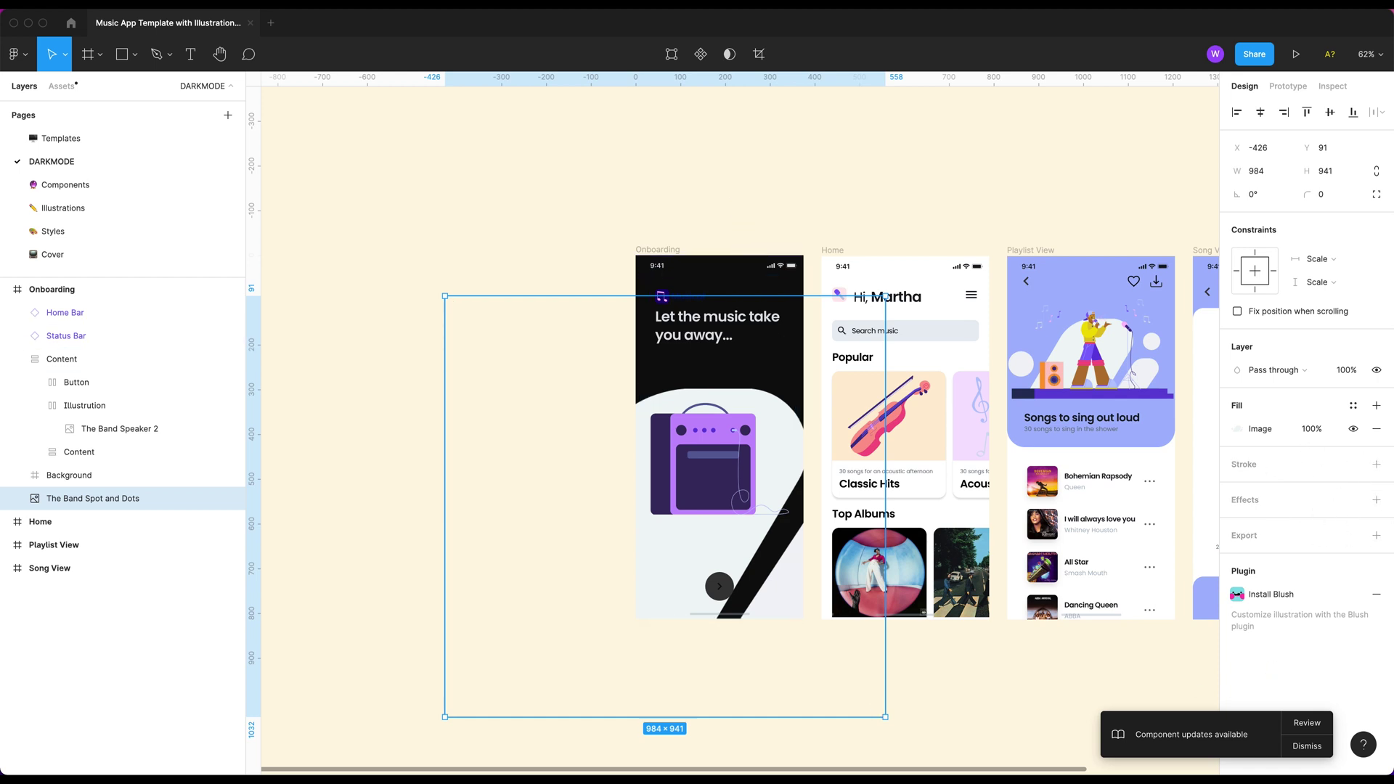
scroll(675, 412, down, 2)
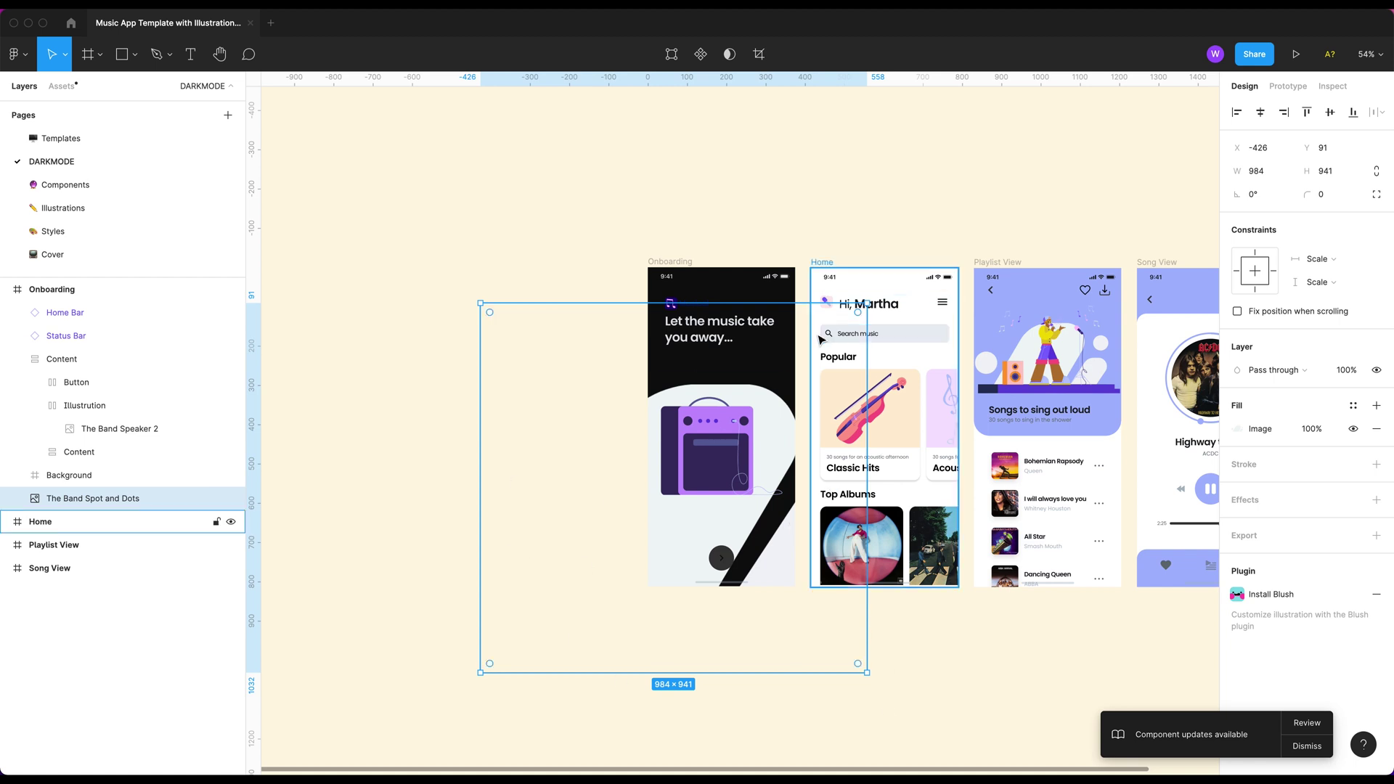
scroll(737, 355, up, 3)
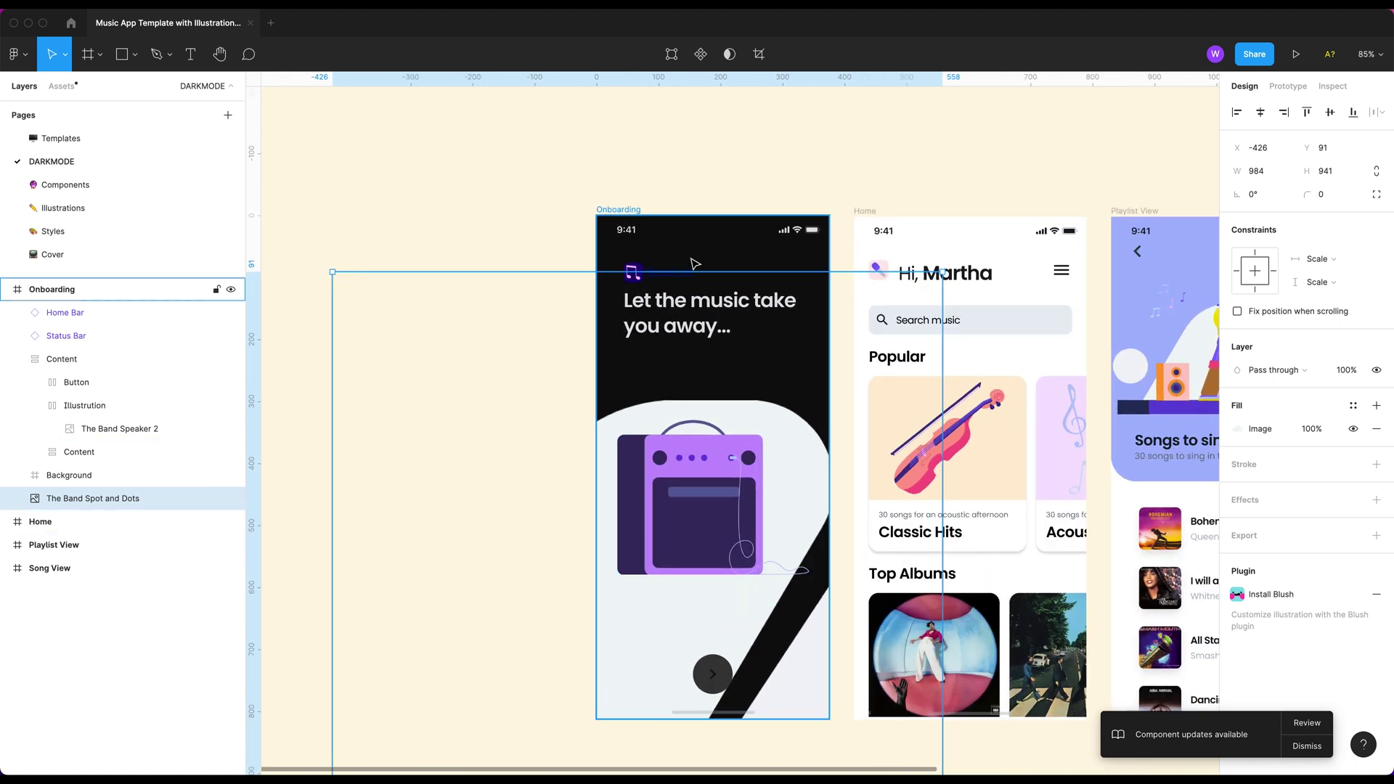
super+click(671, 278)
click(1266, 446)
click(690, 177)
scroll(647, 243, up, 4)
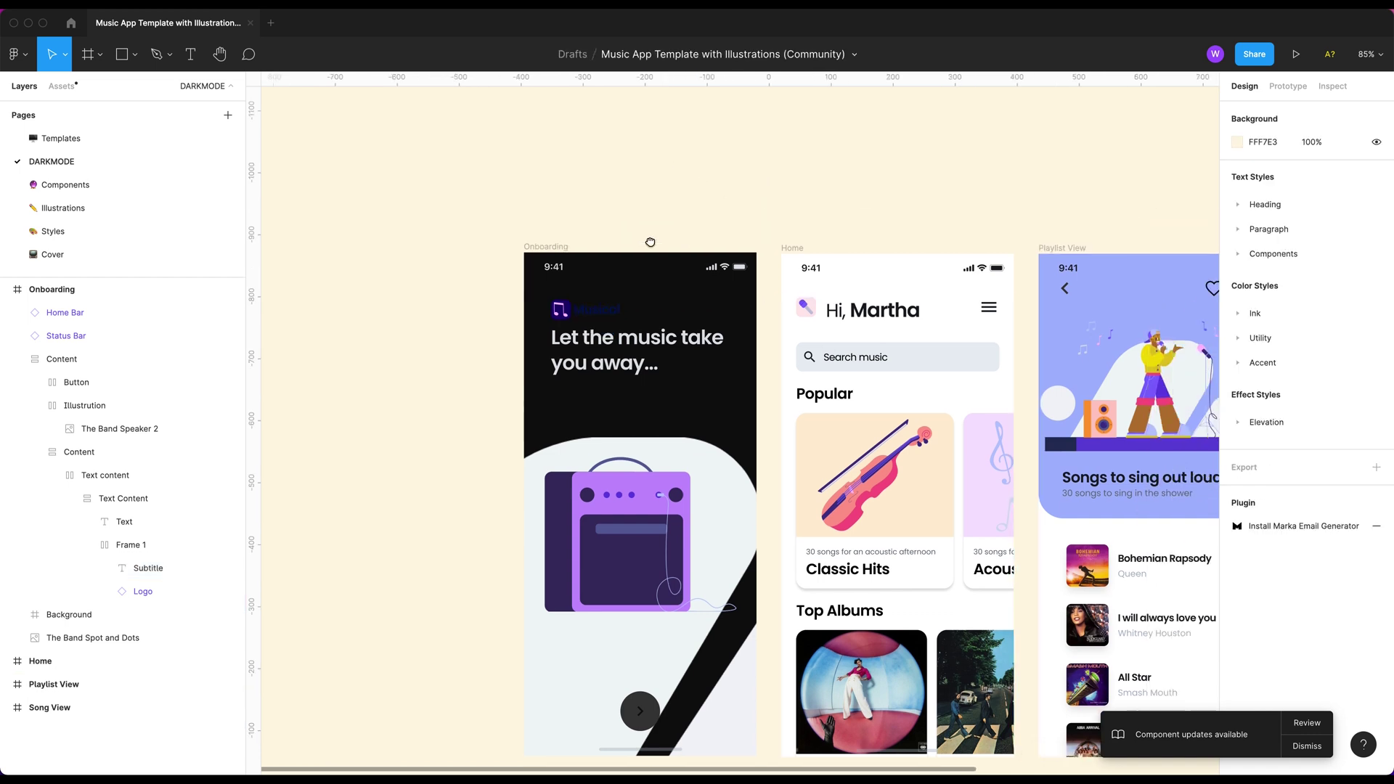
Step: Change the fill colour of the "Musical" subtitle text in the Onboarding frame to the lighter blue 6788FF
click(522, 332)
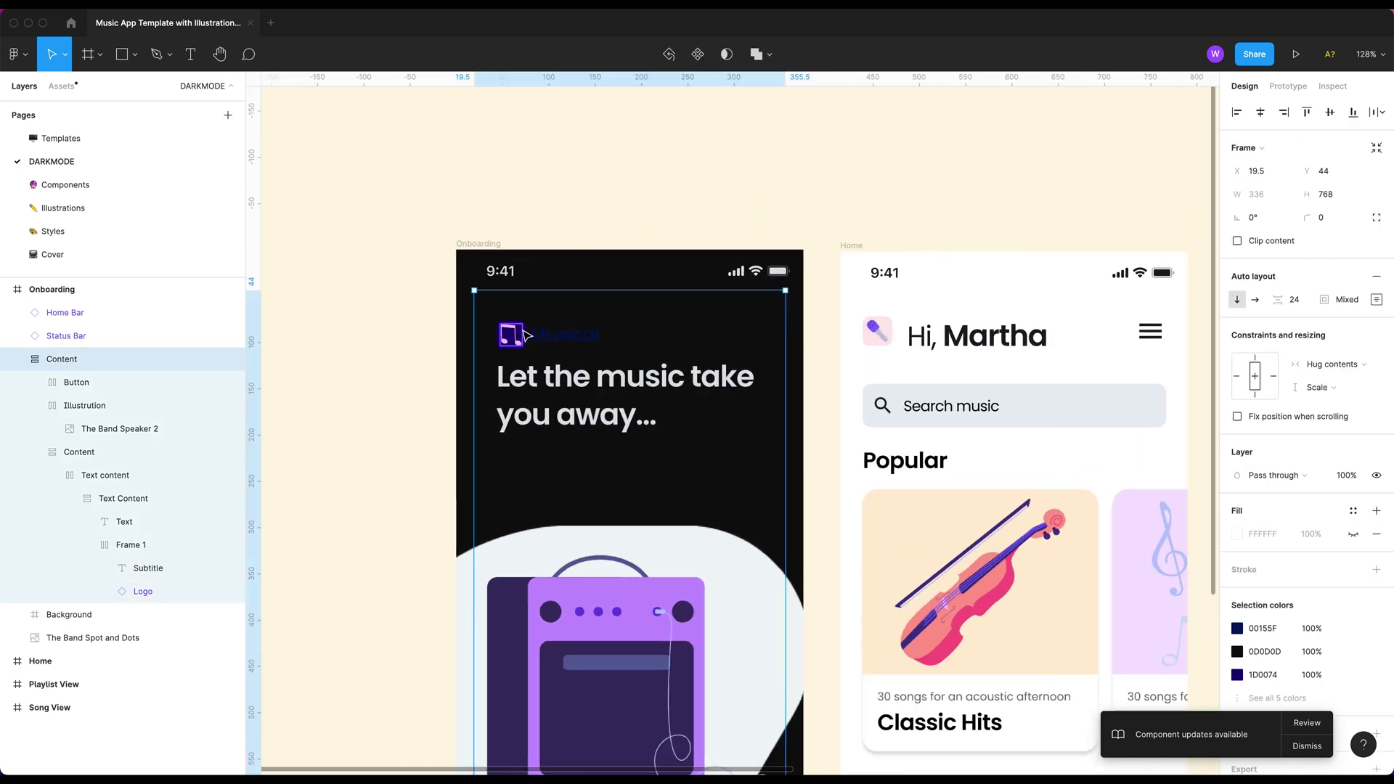
super+click(527, 330)
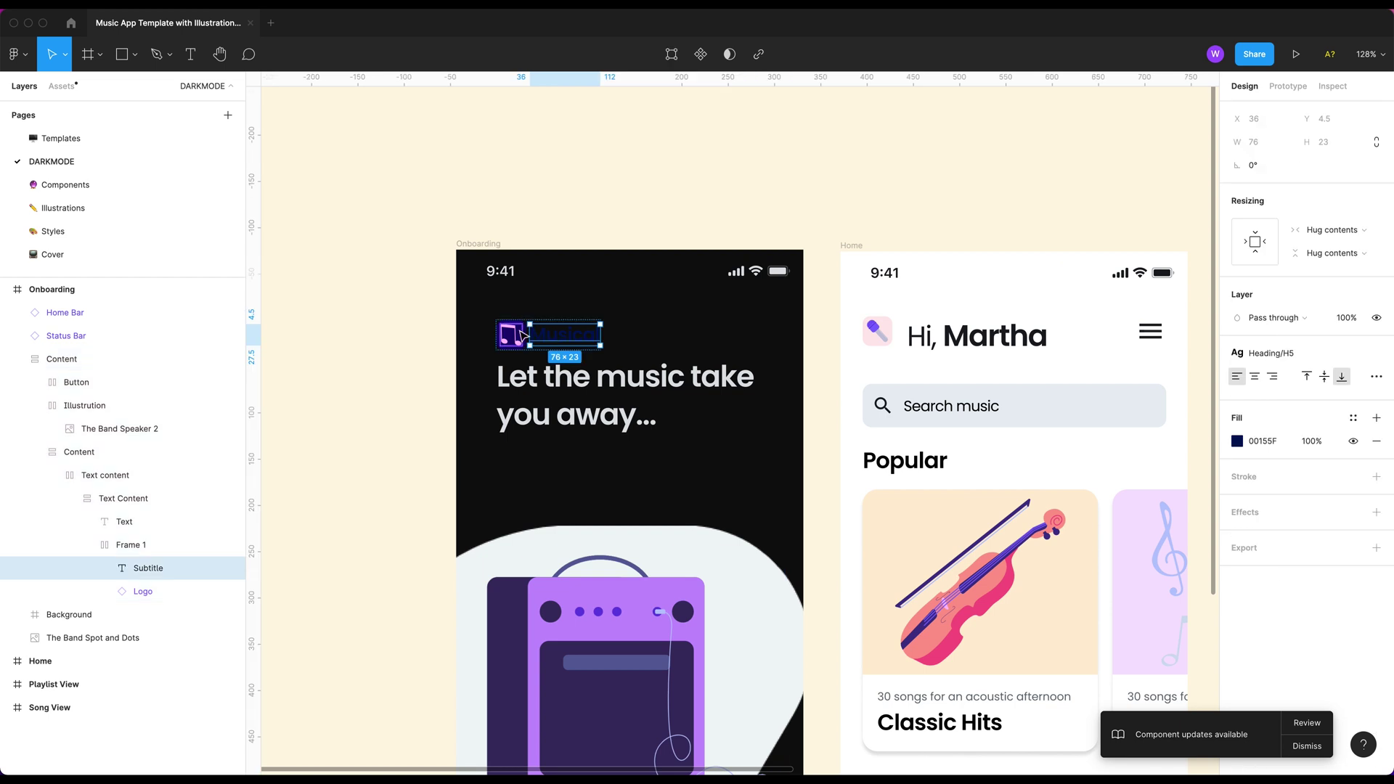
super+click(519, 335)
super+click(588, 344)
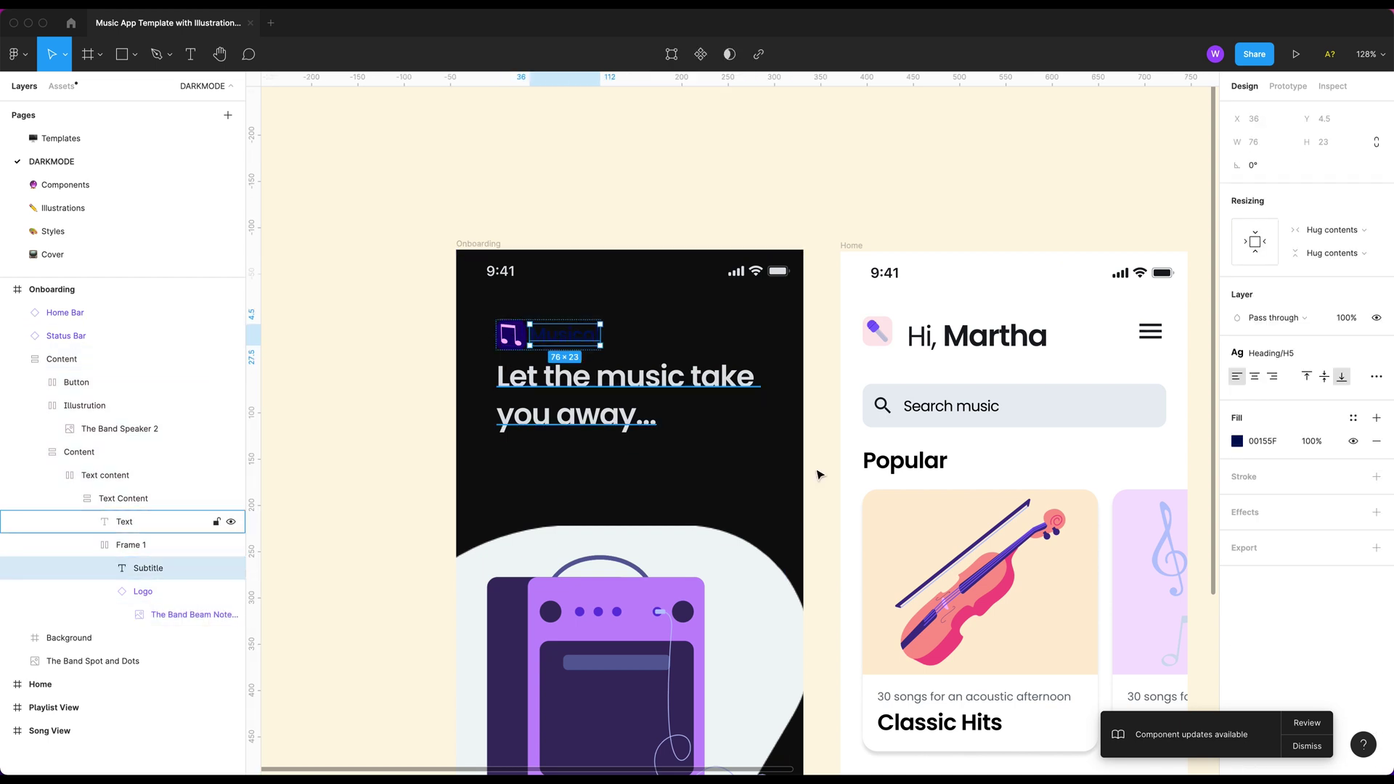
click(1249, 445)
click(1243, 448)
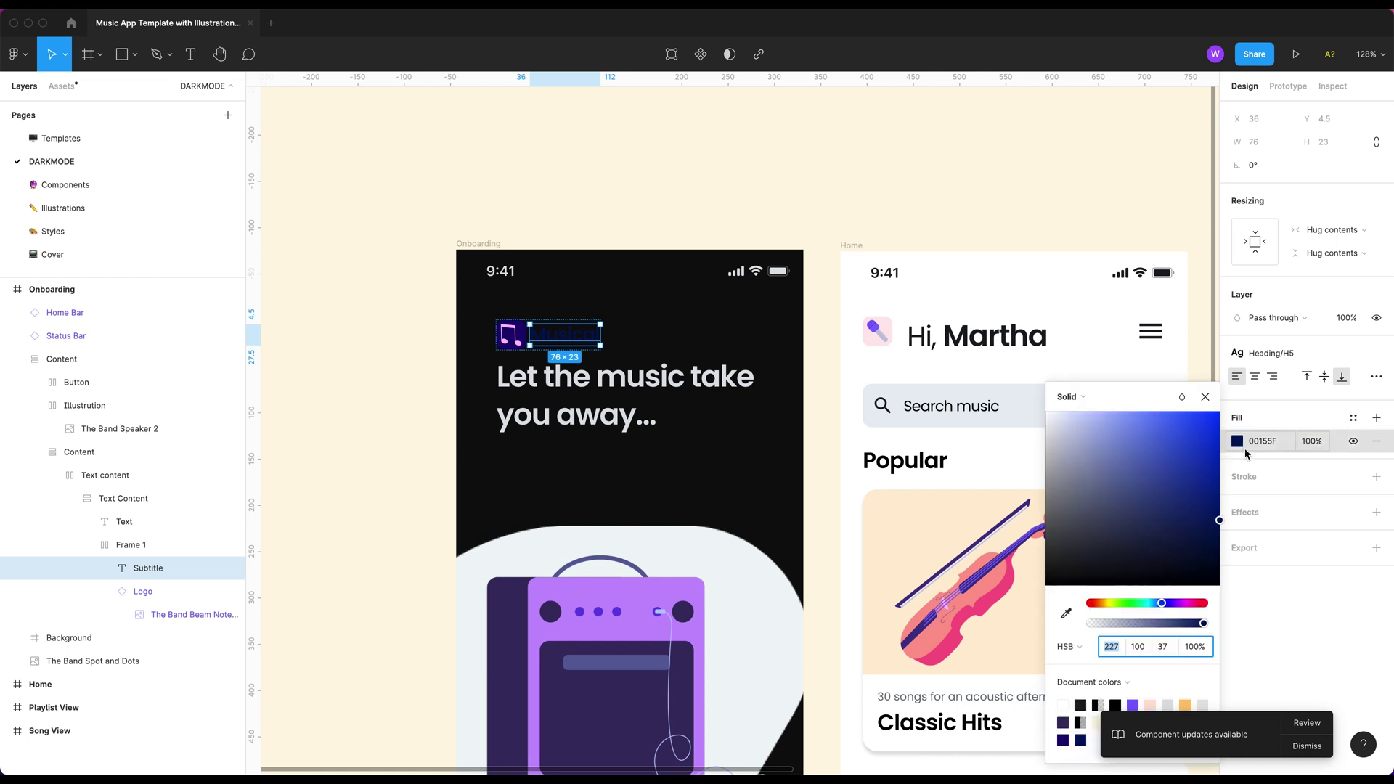
drag(1188, 480, 1148, 411)
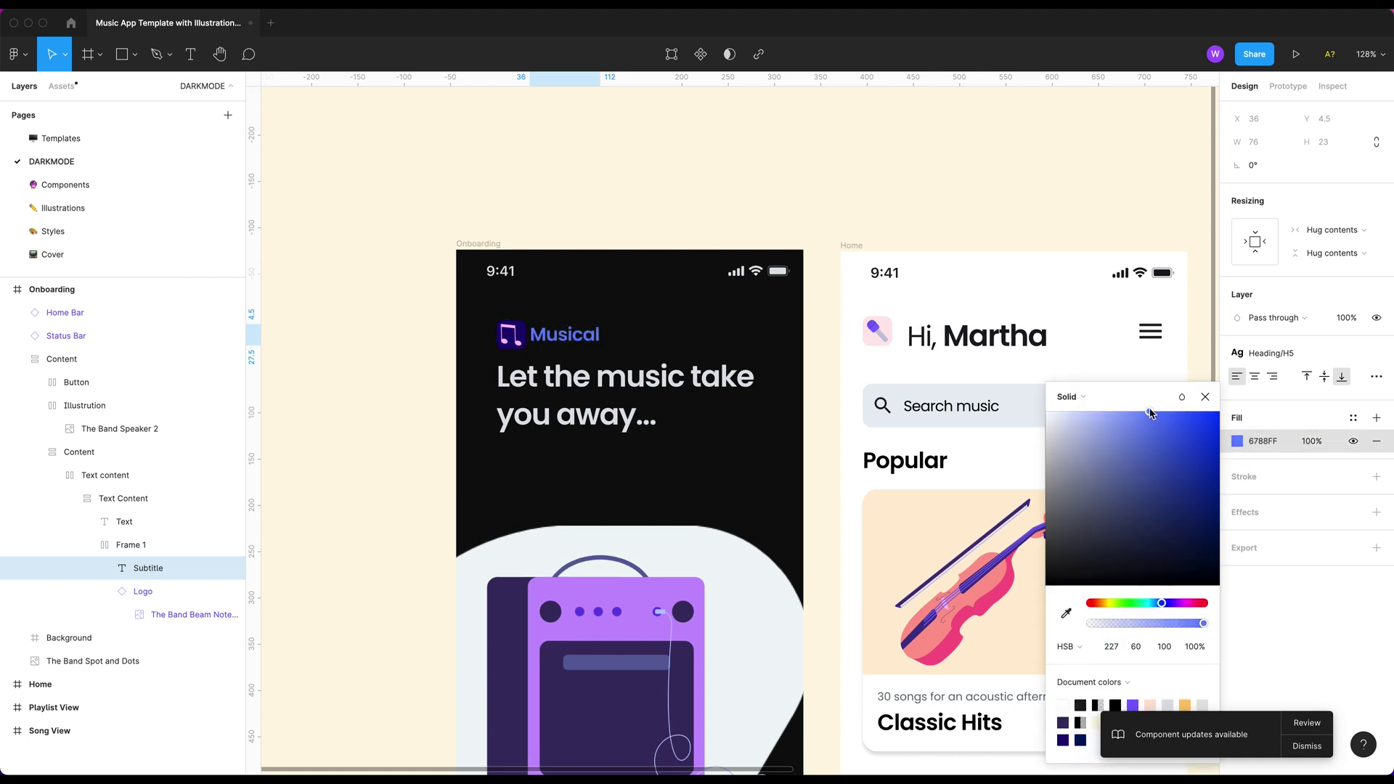
click(777, 186)
Step: Select the music-note illustration in the second Popular card of the Home frame
scroll(792, 196, down, 2)
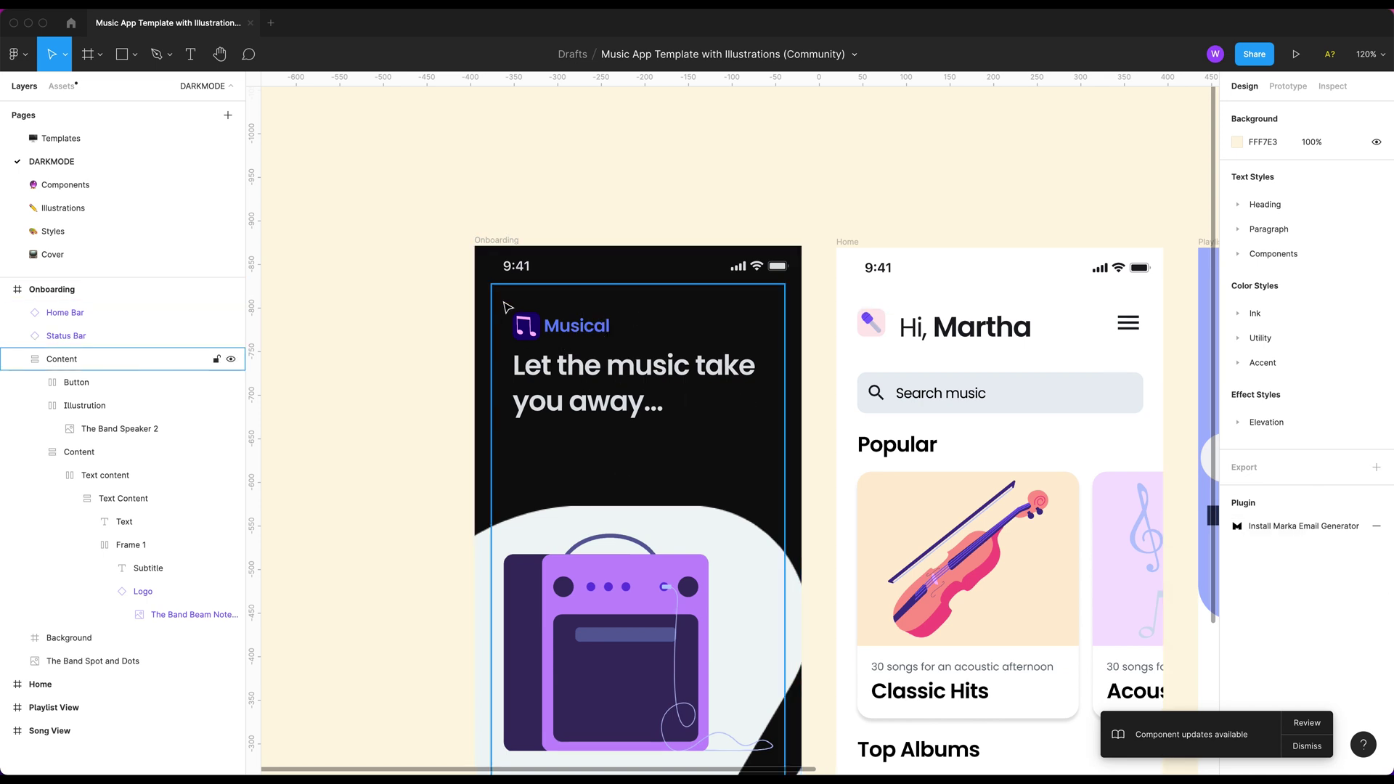
scroll(746, 162, down, 2)
drag(1035, 130, 721, 93)
scroll(842, 334, down, 2)
scroll(697, 494, left, 3)
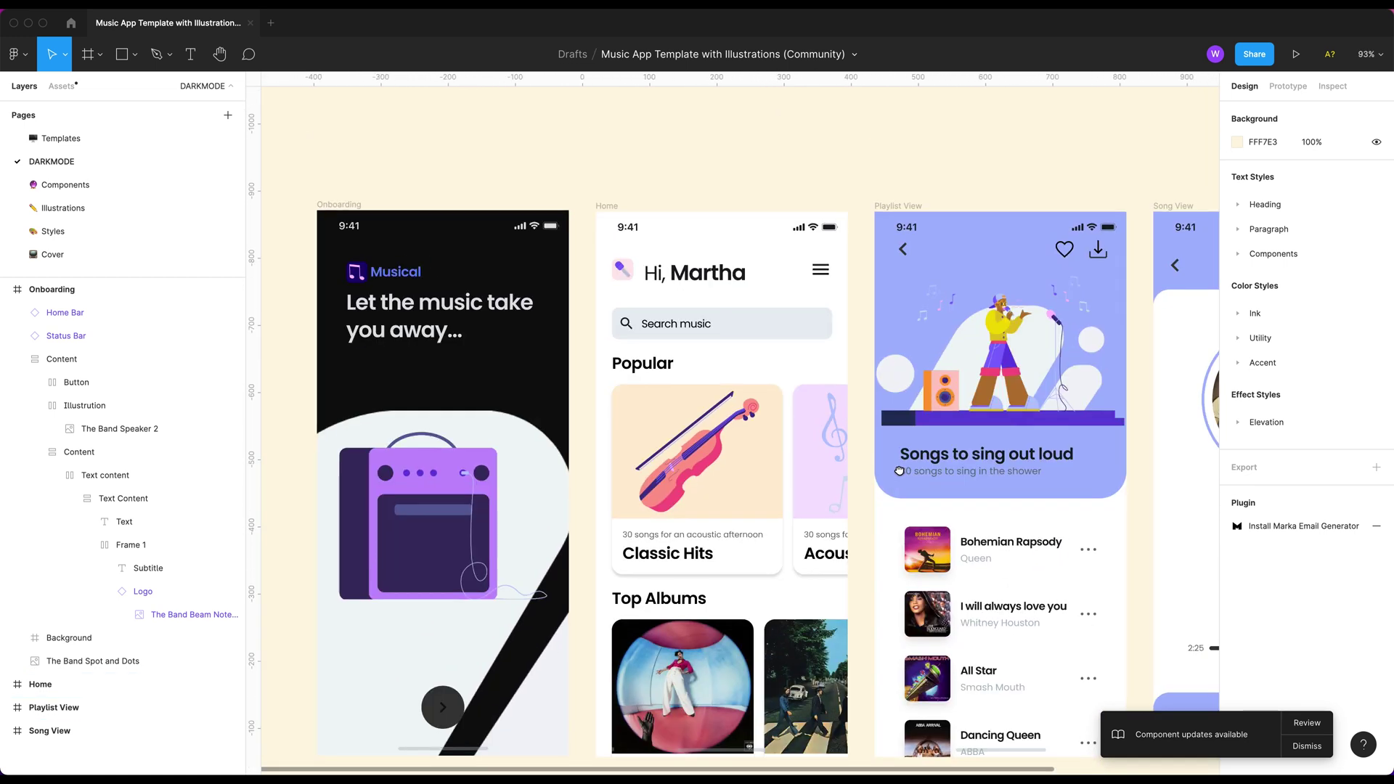
super+click(835, 440)
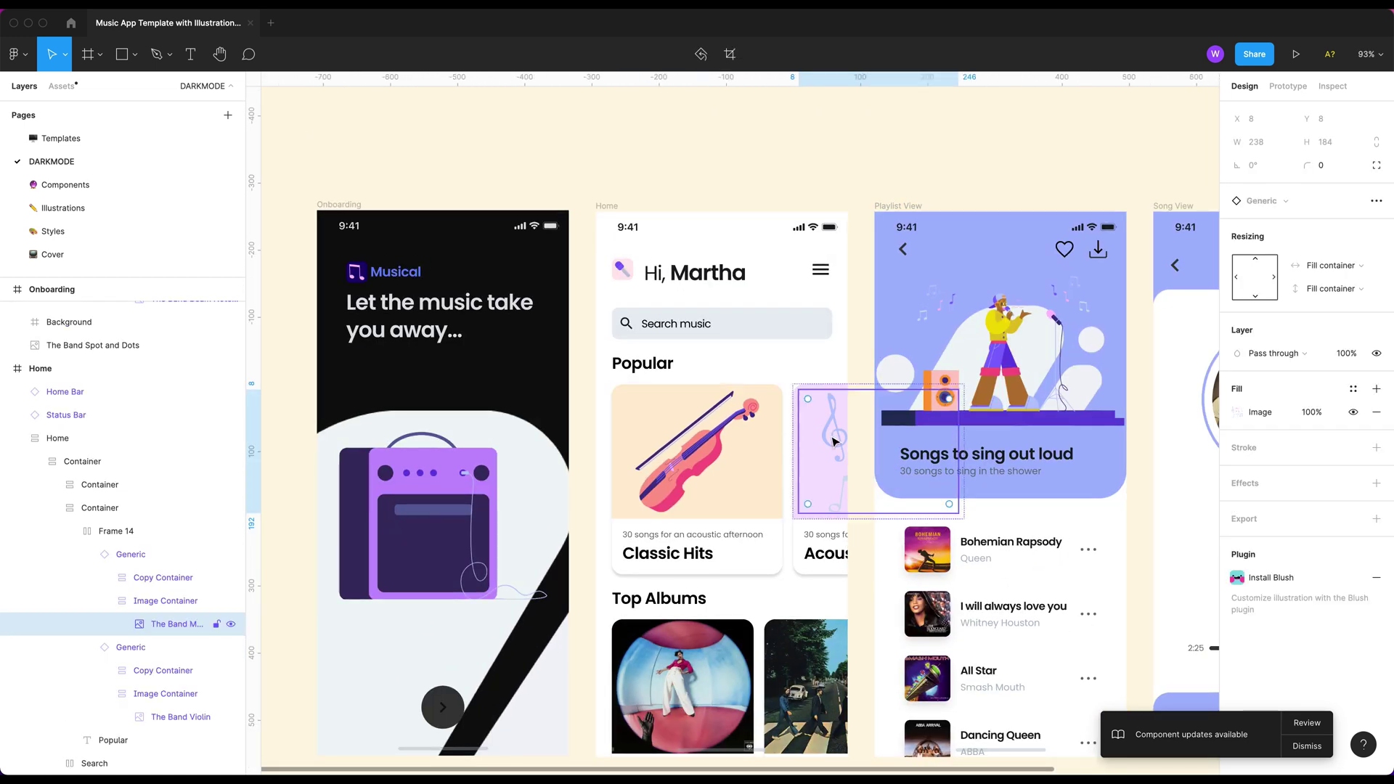
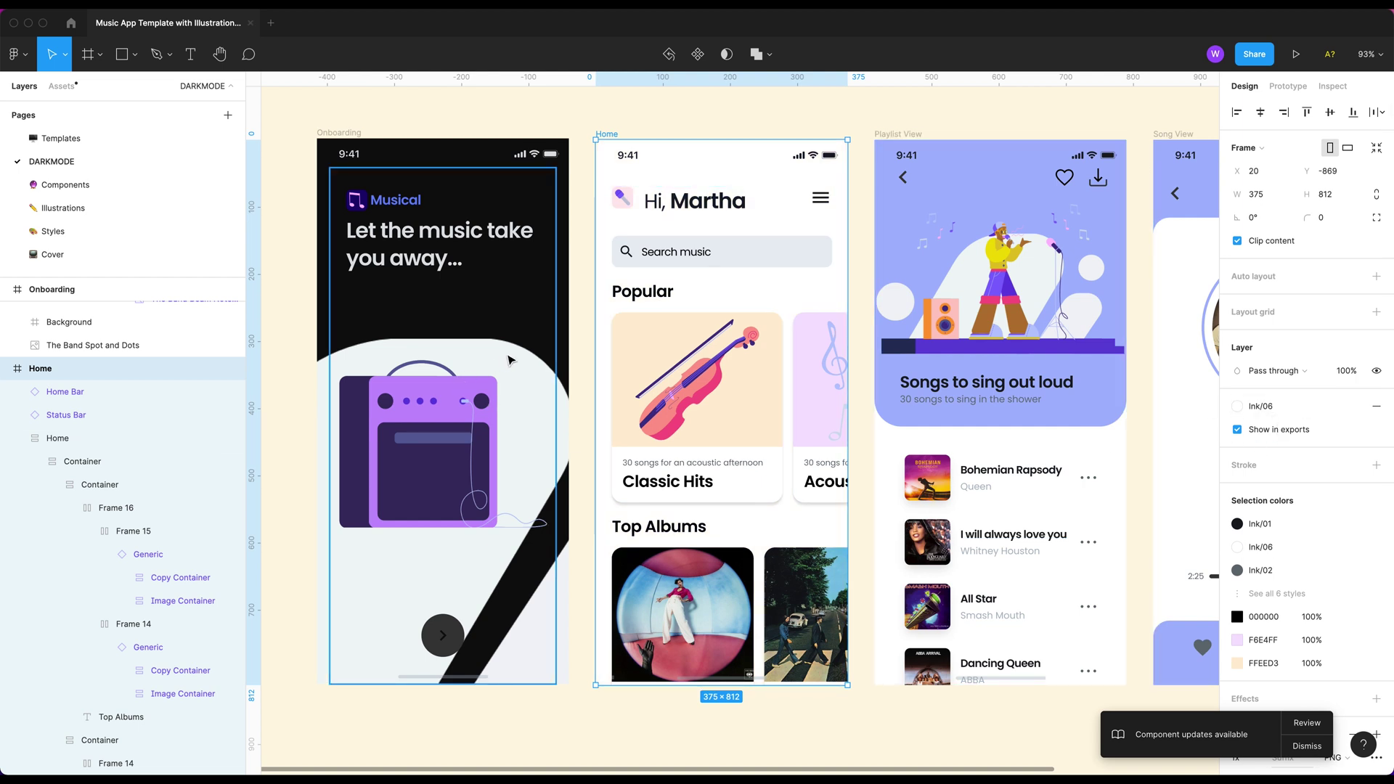
Step: Run the Dark Mode Magic plugin on the Home frame
click(834, 125)
right_click(606, 135)
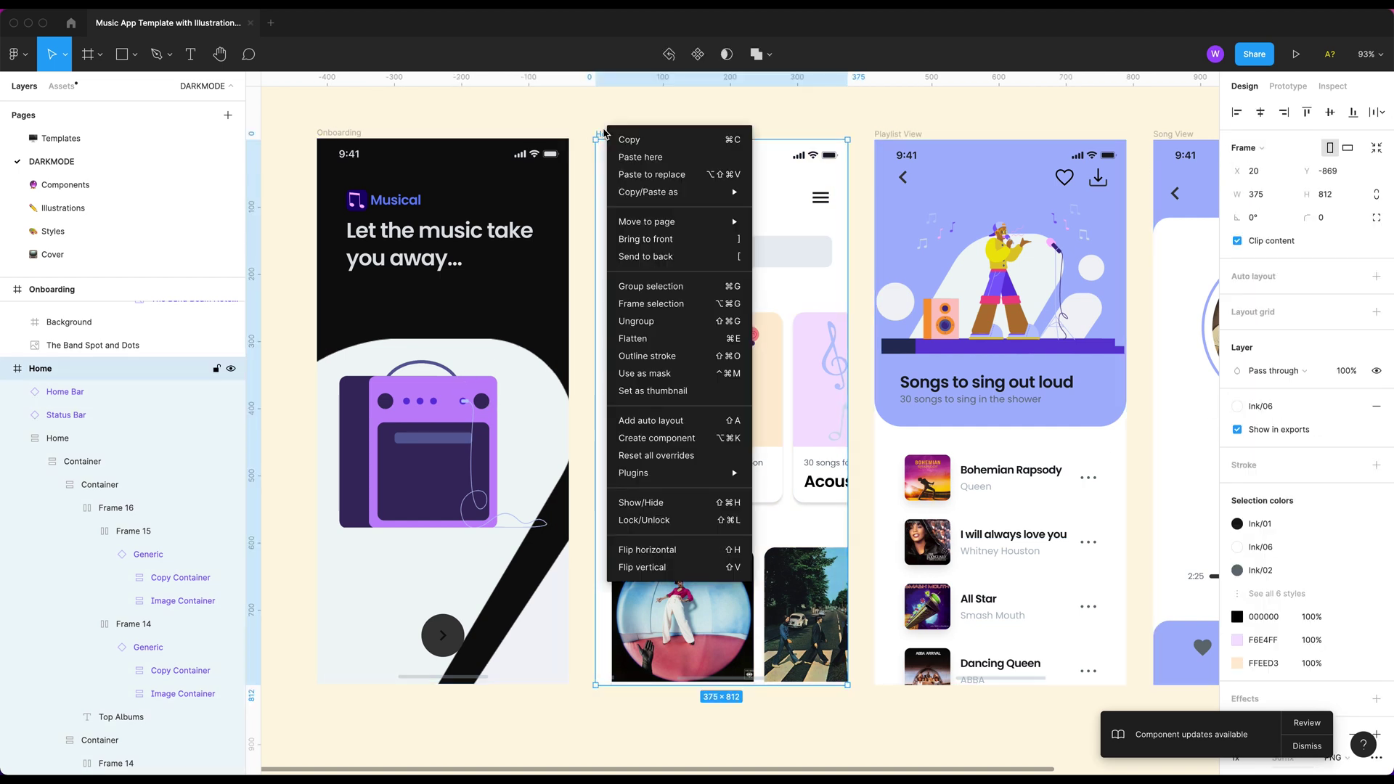
mouse_move(700, 473)
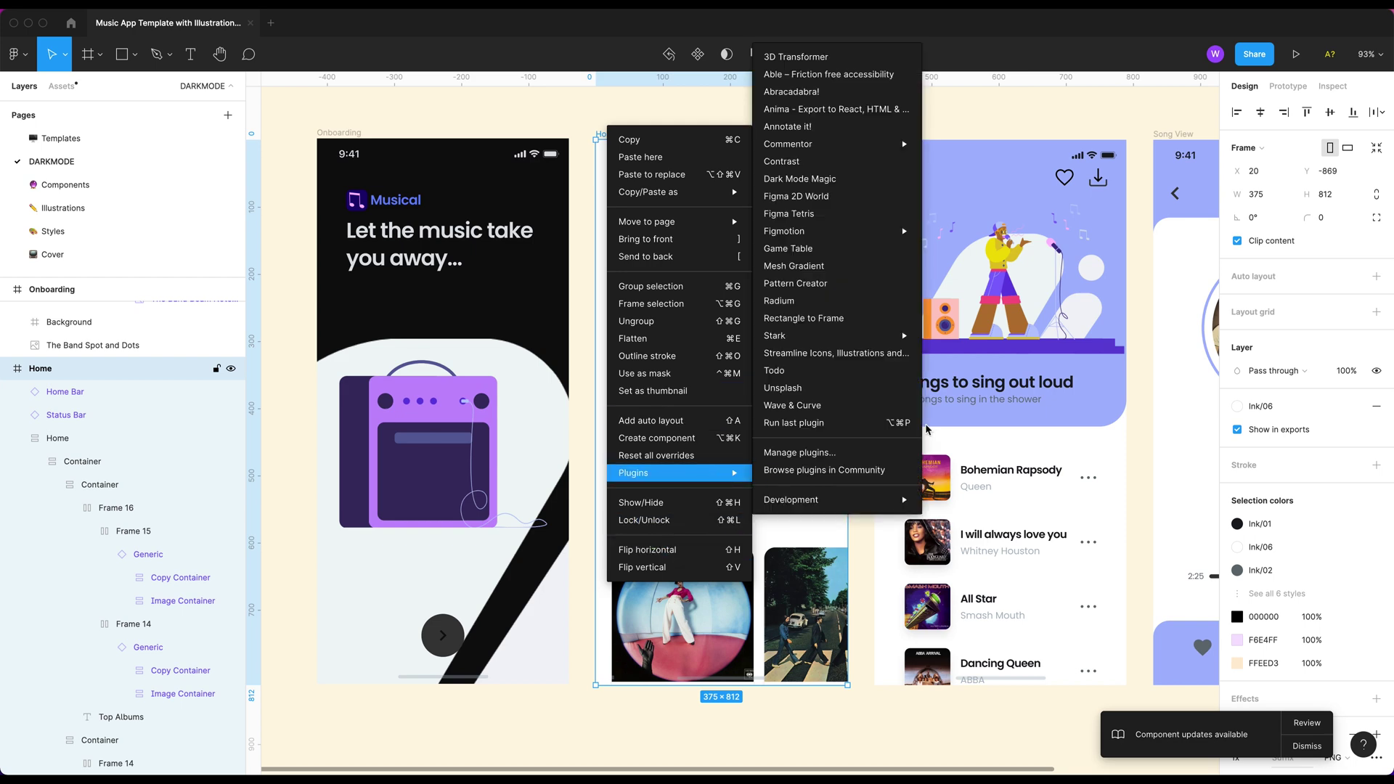
click(800, 178)
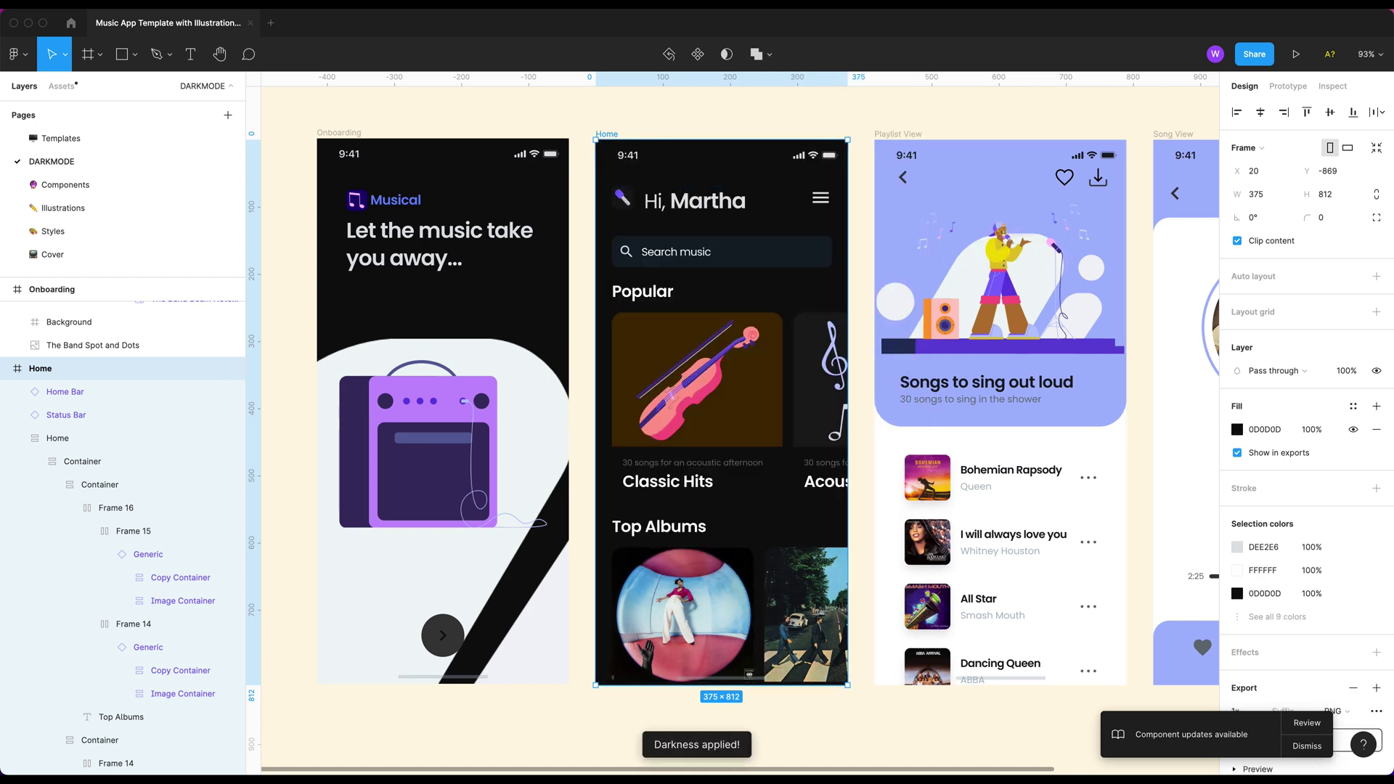
Step: Examine the converted Home frame's header, search field, Popular cards and Top Albums for how their colours were changed
scroll(917, 703, right, 1)
scroll(918, 703, up, 1)
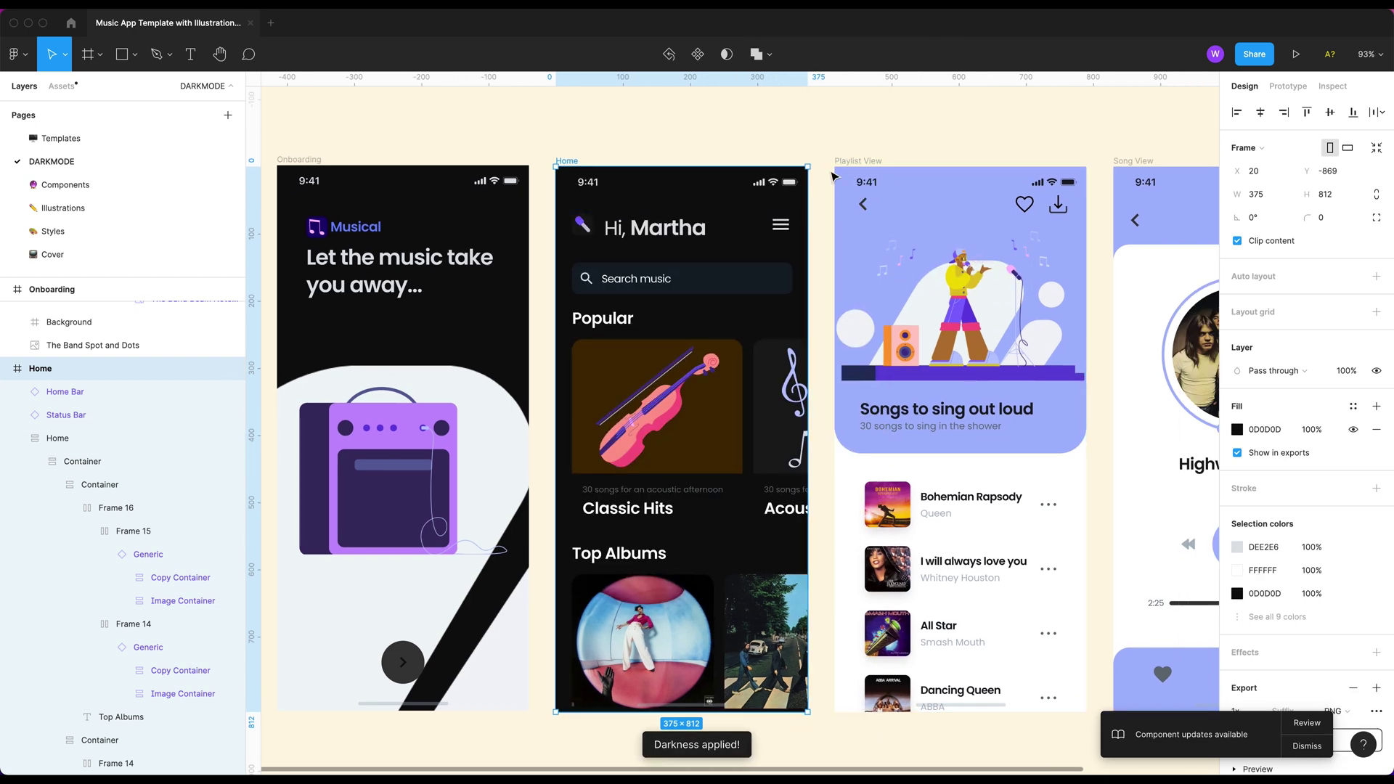
click(781, 132)
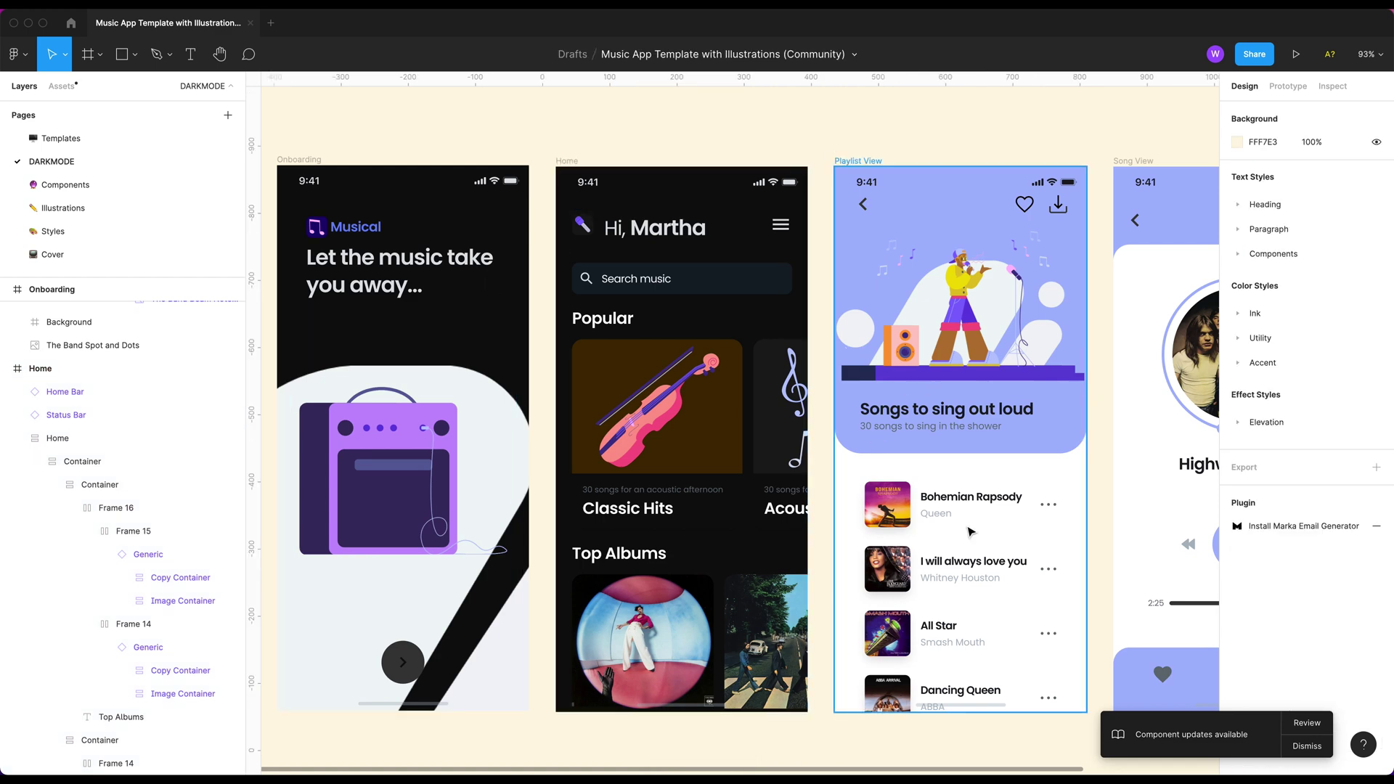
scroll(802, 370, up, 1)
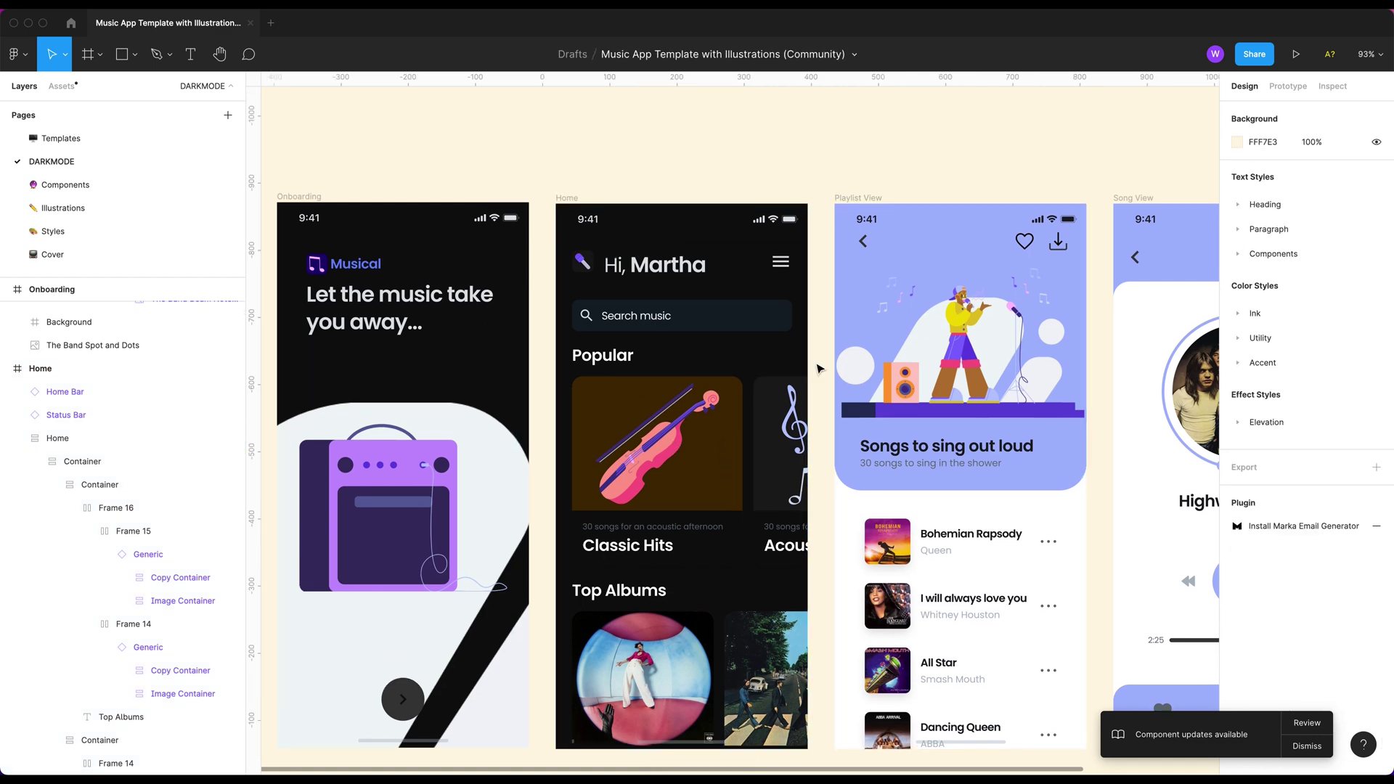
scroll(722, 374, up, 3)
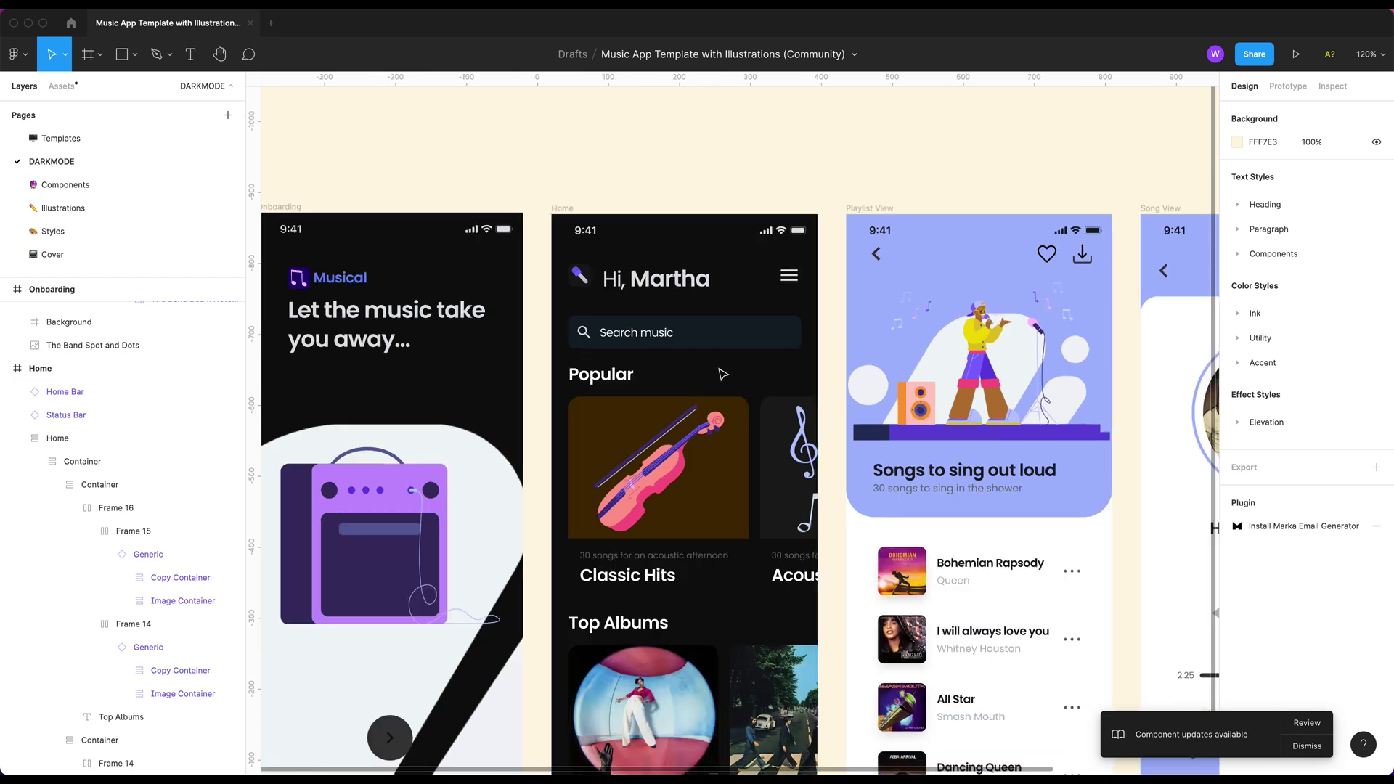
scroll(723, 374, down, 5)
scroll(740, 535, up, 5)
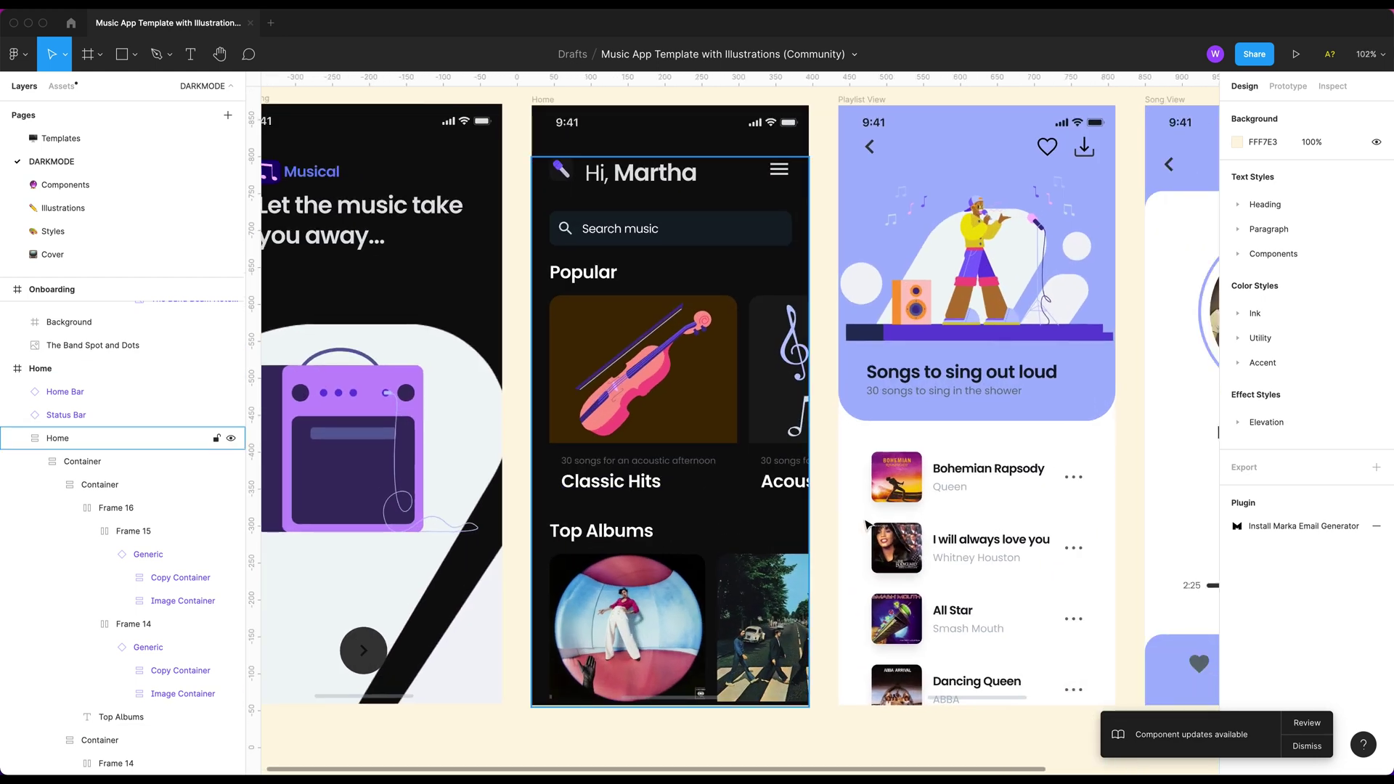
scroll(683, 545, up, 3)
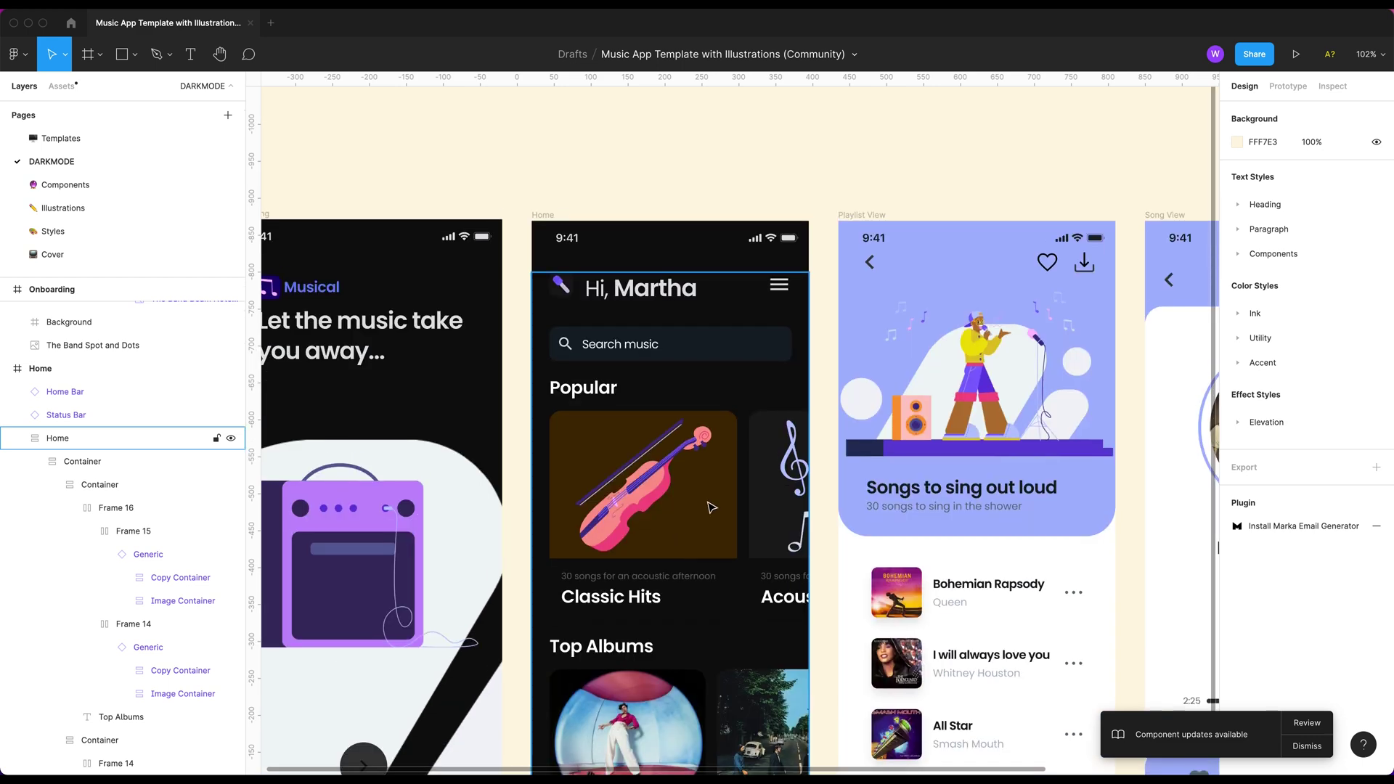
Step: Replace pure white FFFFFF throughout the Home frame with DEE2E6, the off-white used by the greeting title
click(667, 293)
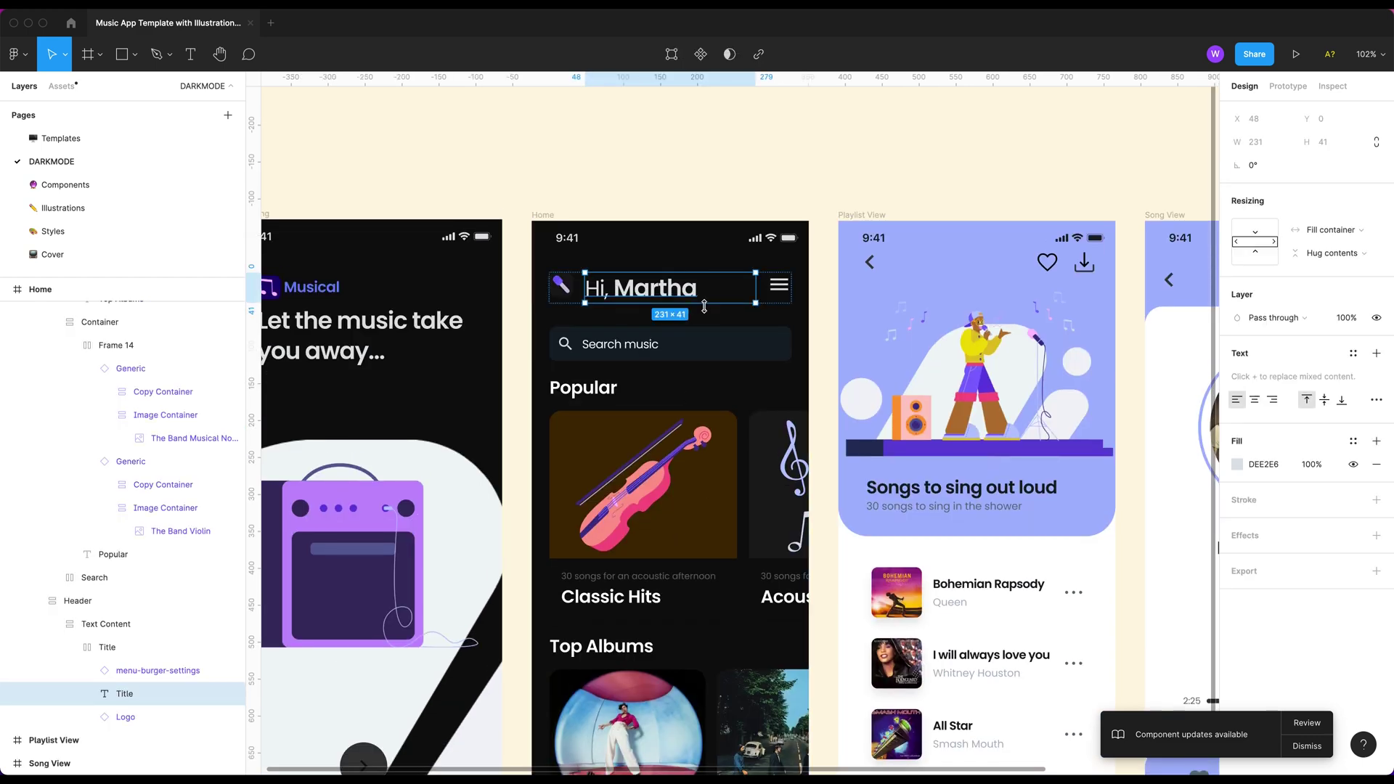
click(1263, 464)
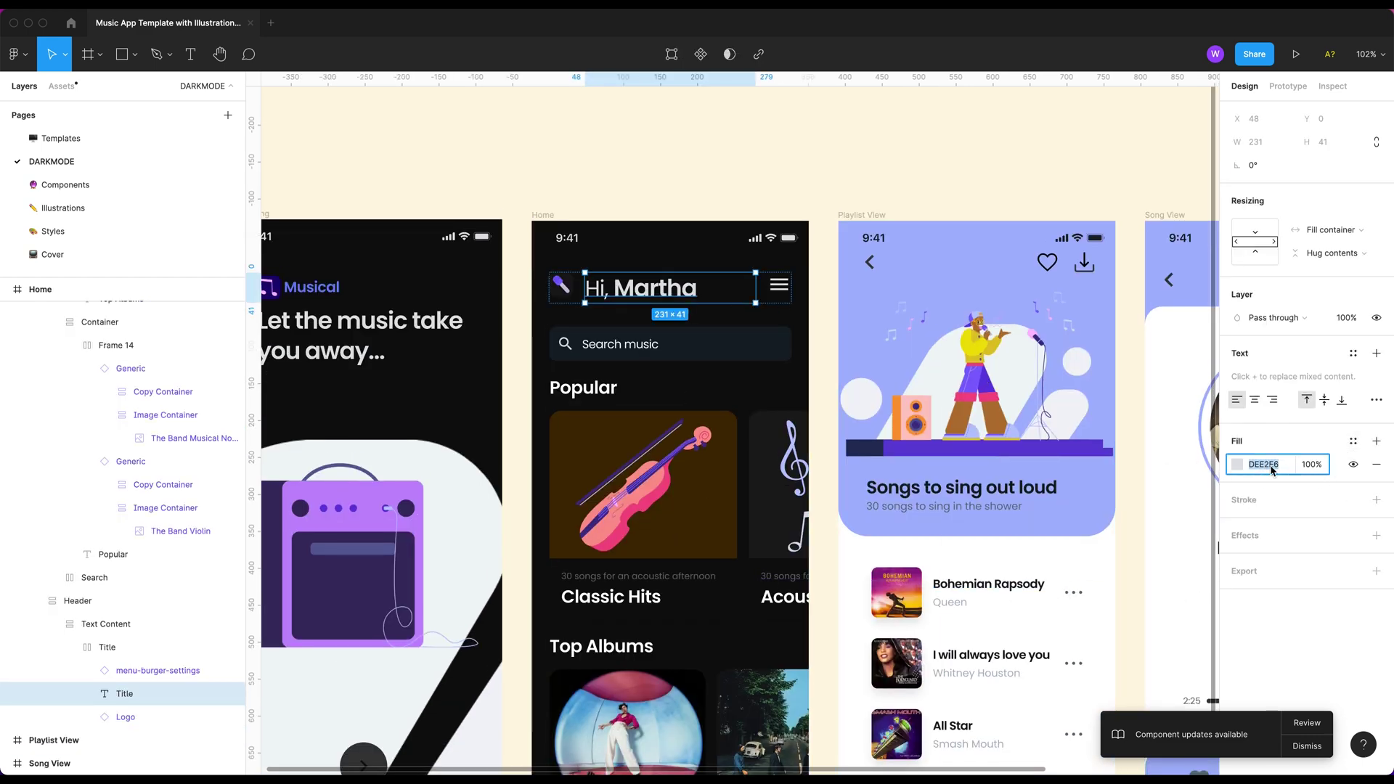
click(584, 389)
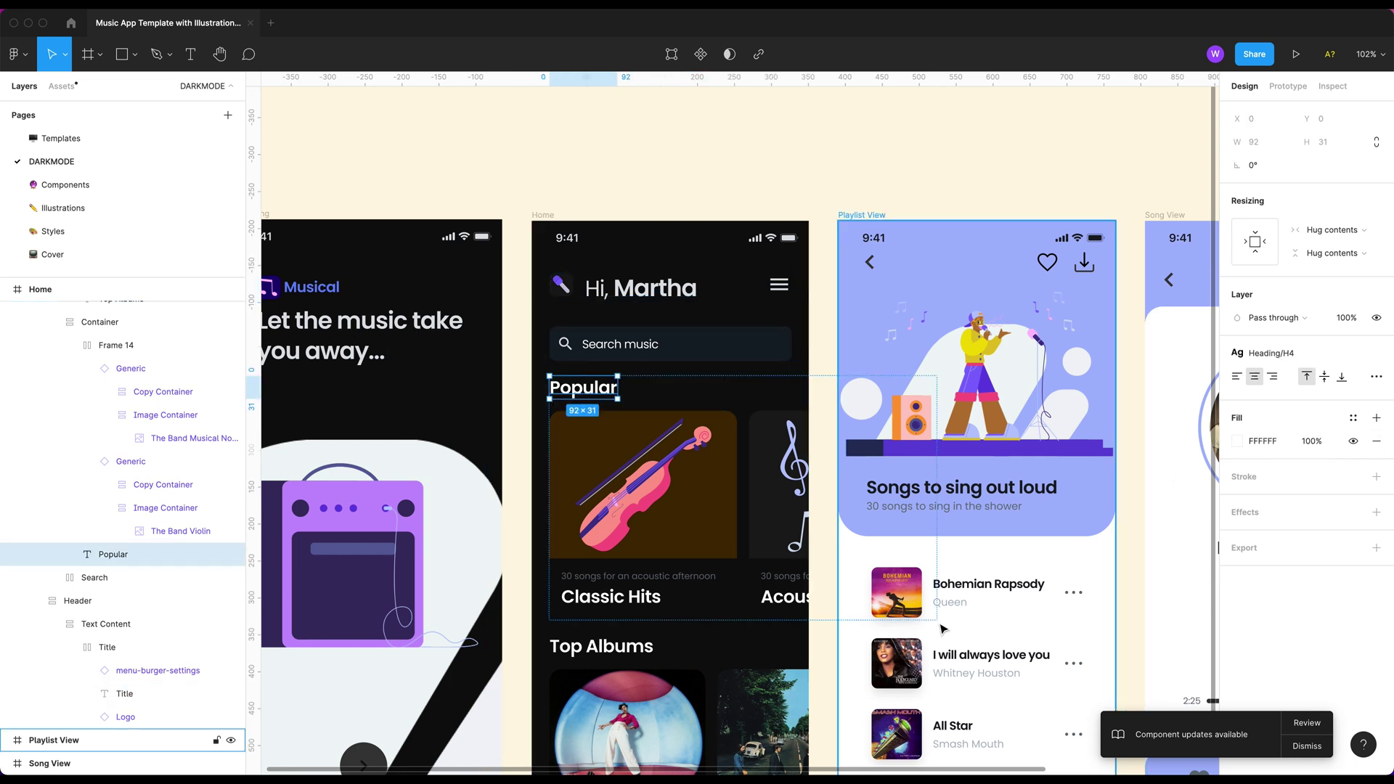
scroll(617, 253, down, 1)
click(544, 207)
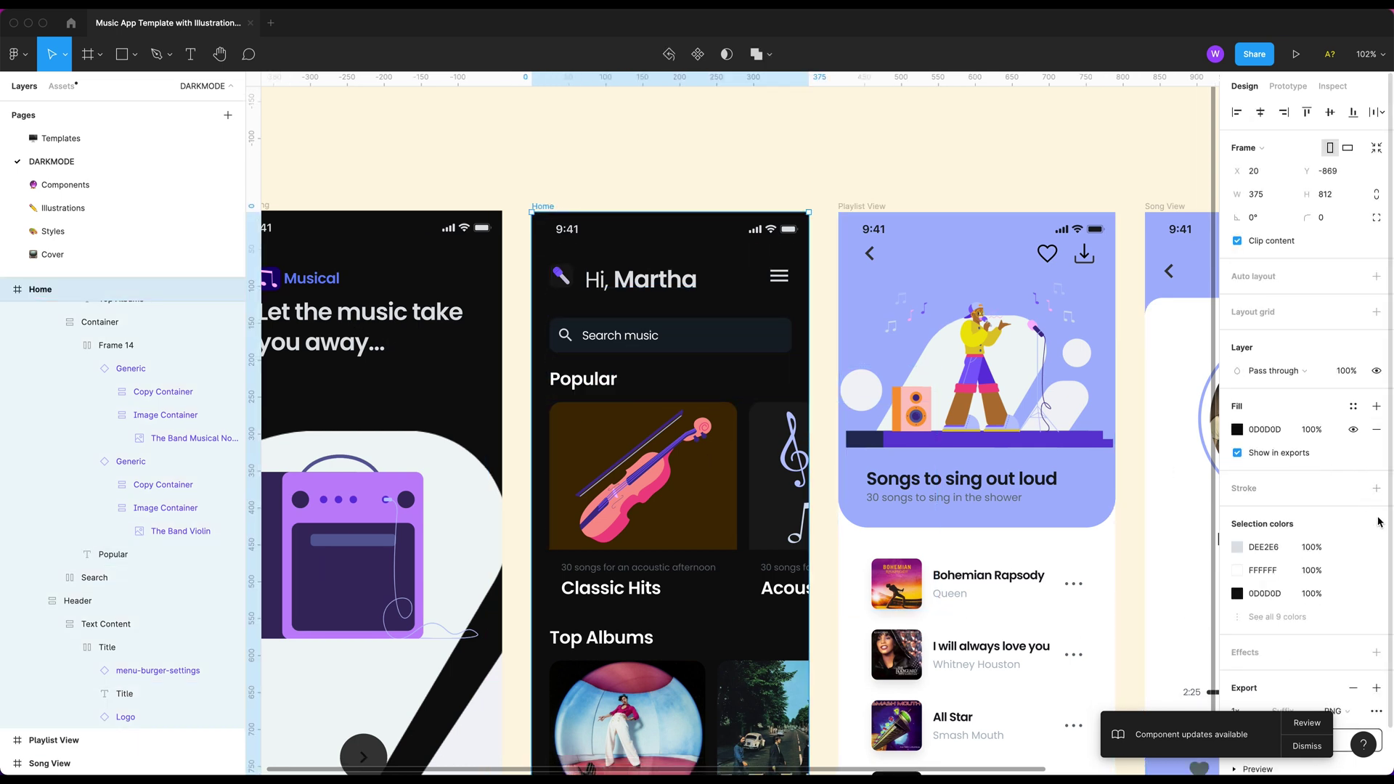
scroll(1365, 524, down, 1)
click(1275, 549)
text(DEE2E6)
key(Return)
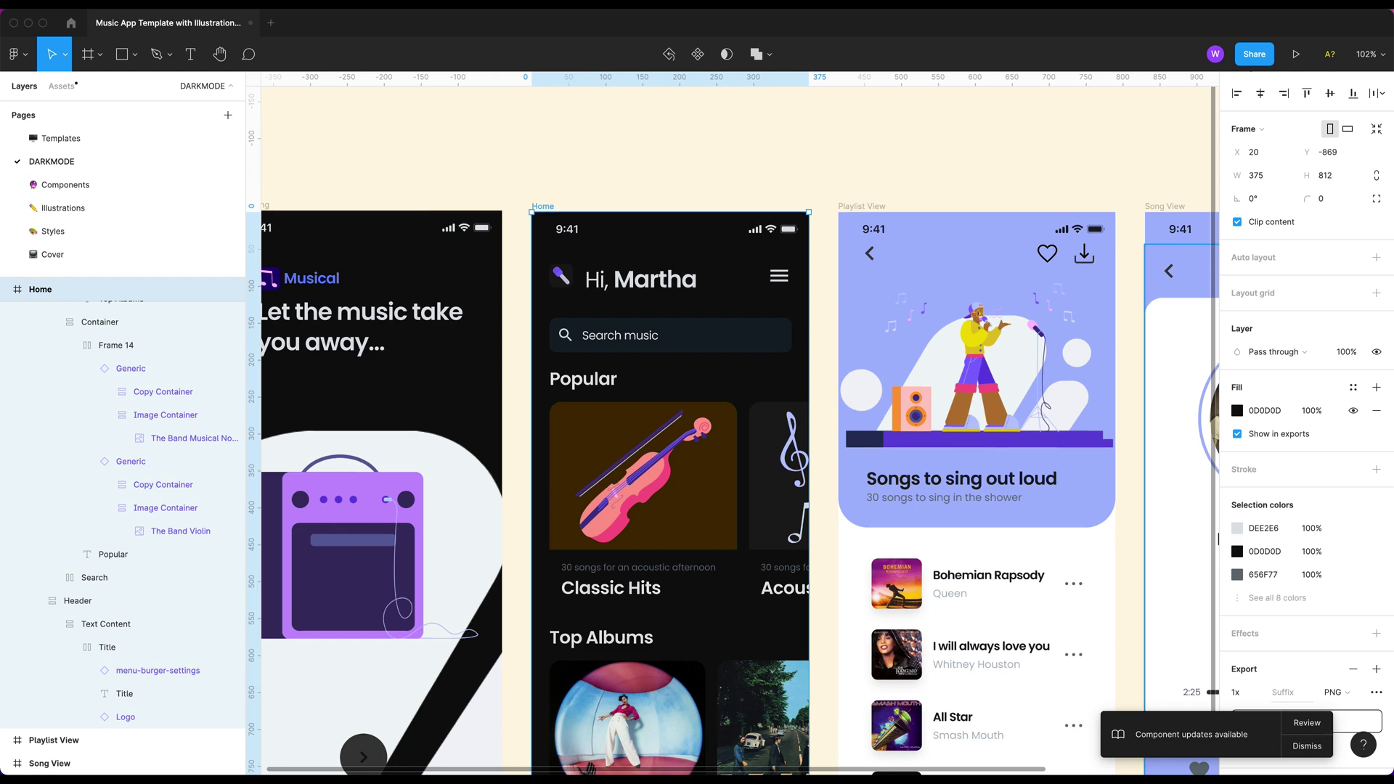
click(829, 109)
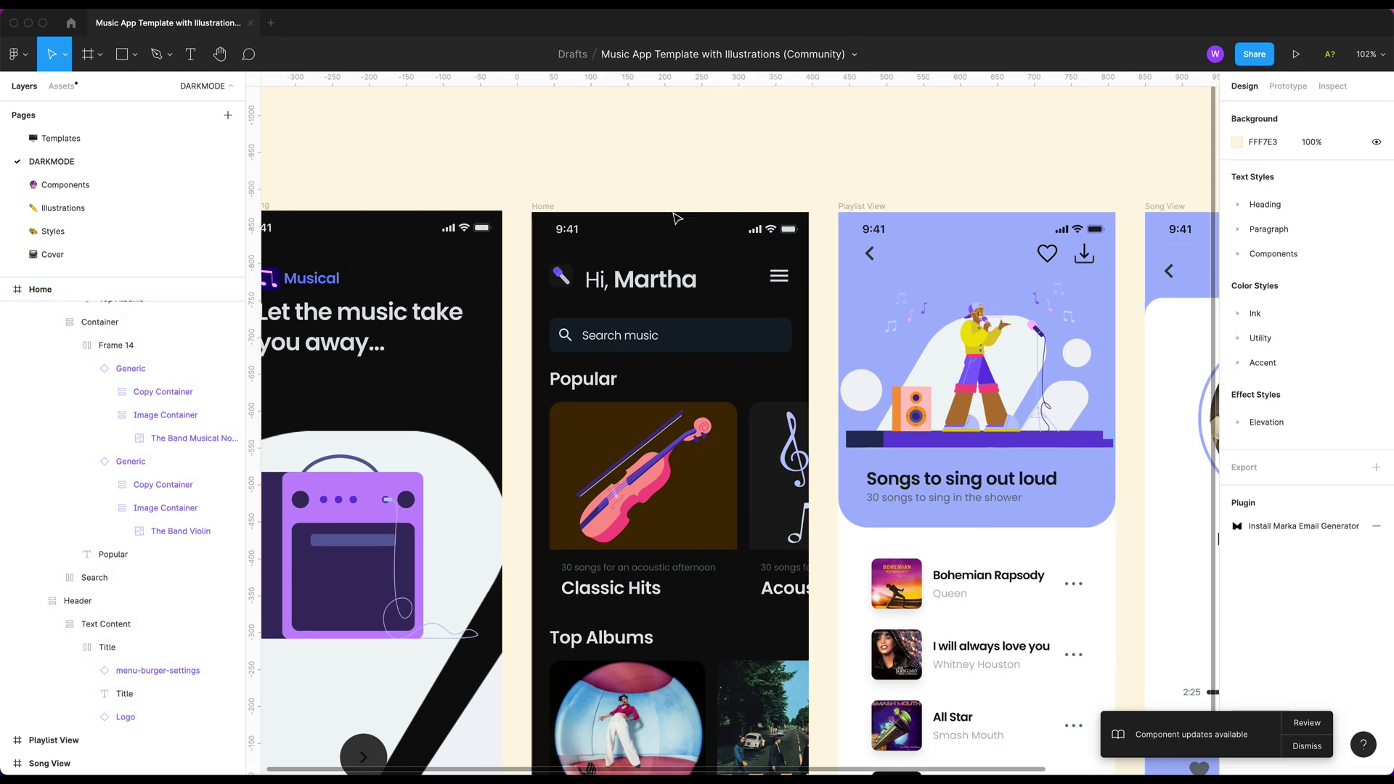
Step: Change the 0D0D0D background colour throughout the Home frame to the darker, slightly blue-tinted 09090A
click(540, 207)
scroll(468, 371, down, 3)
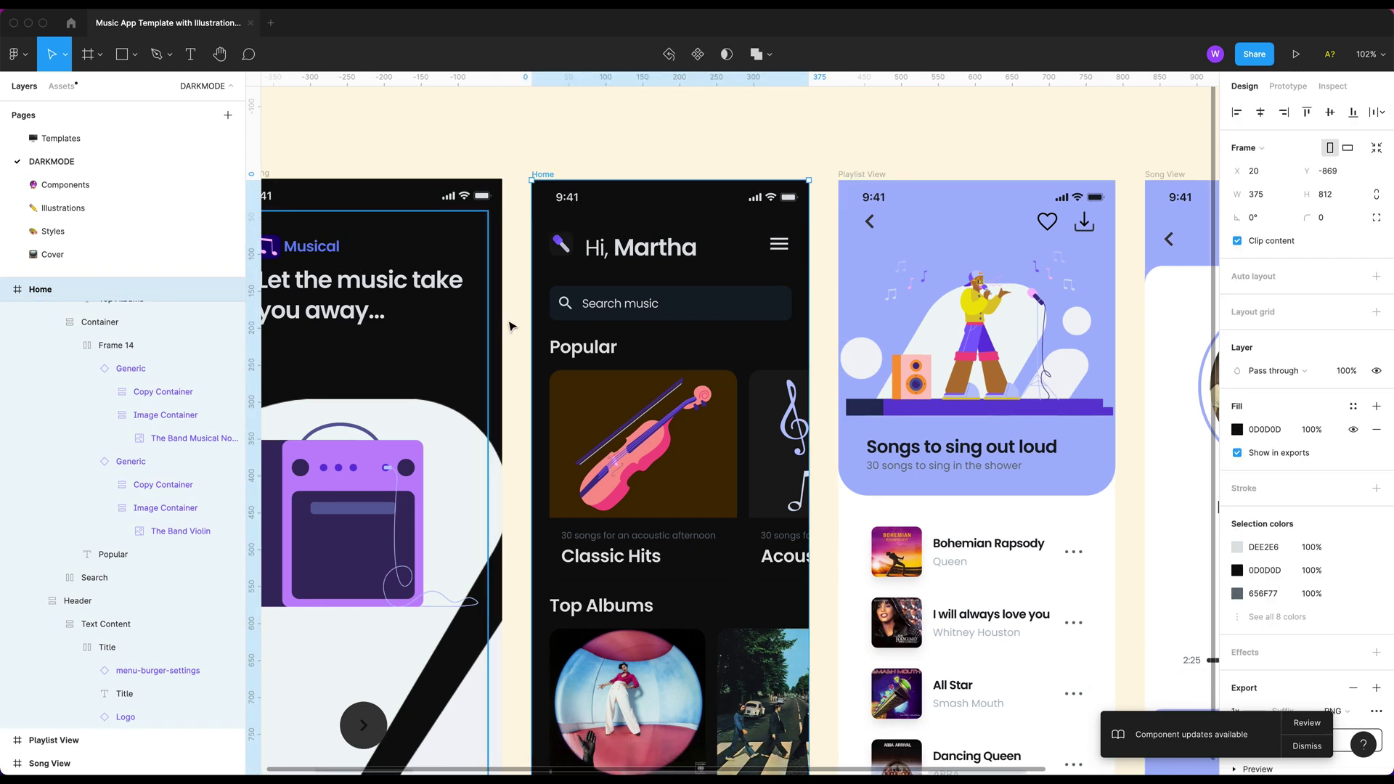
scroll(681, 377, up, 1)
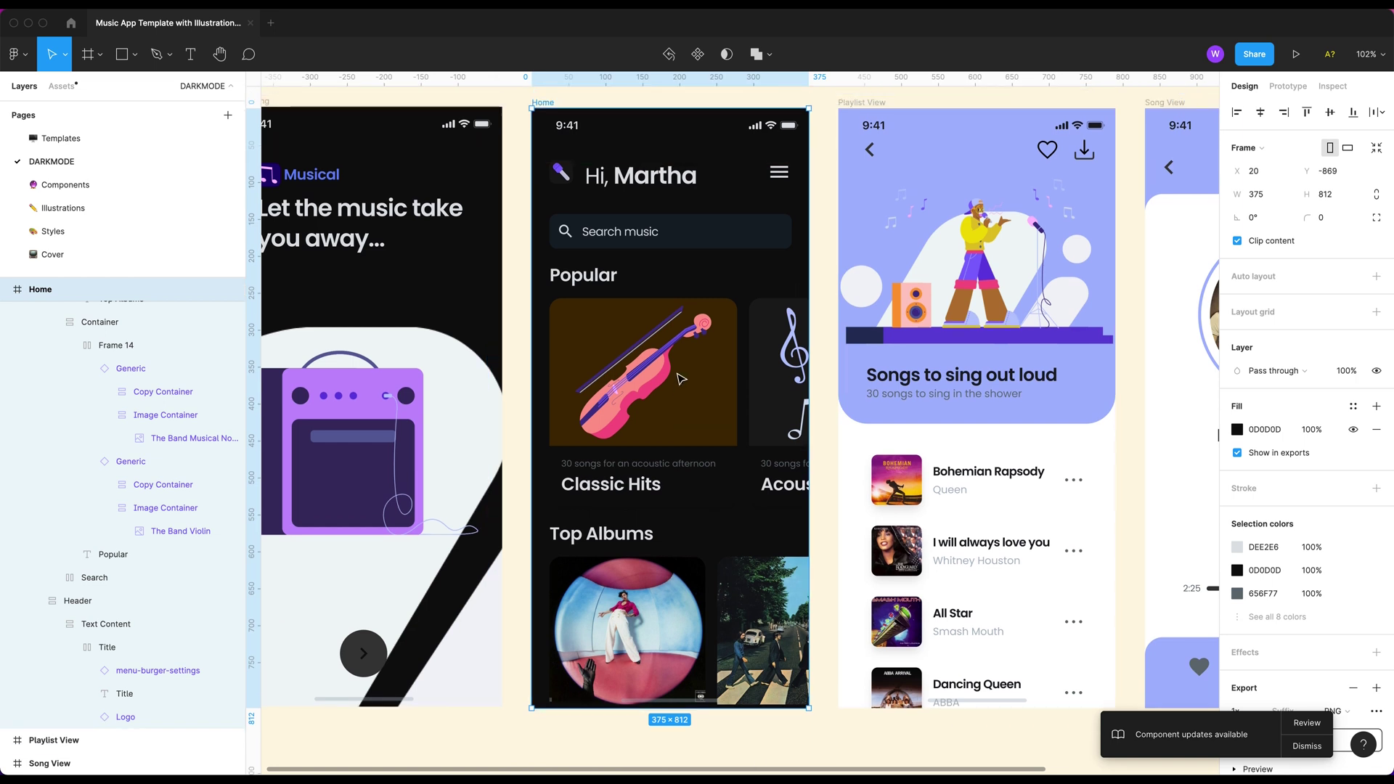
click(1260, 626)
scroll(1334, 662, down, 2)
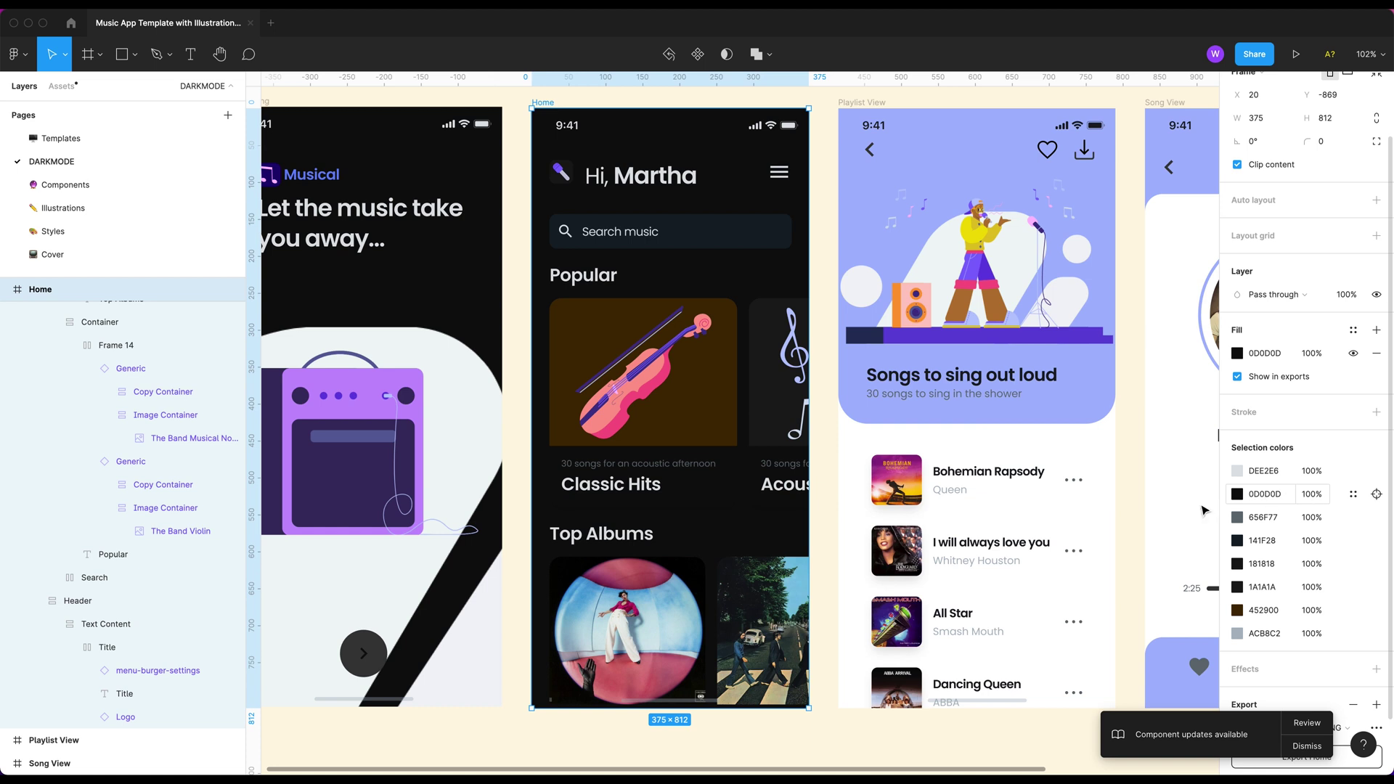
click(1237, 493)
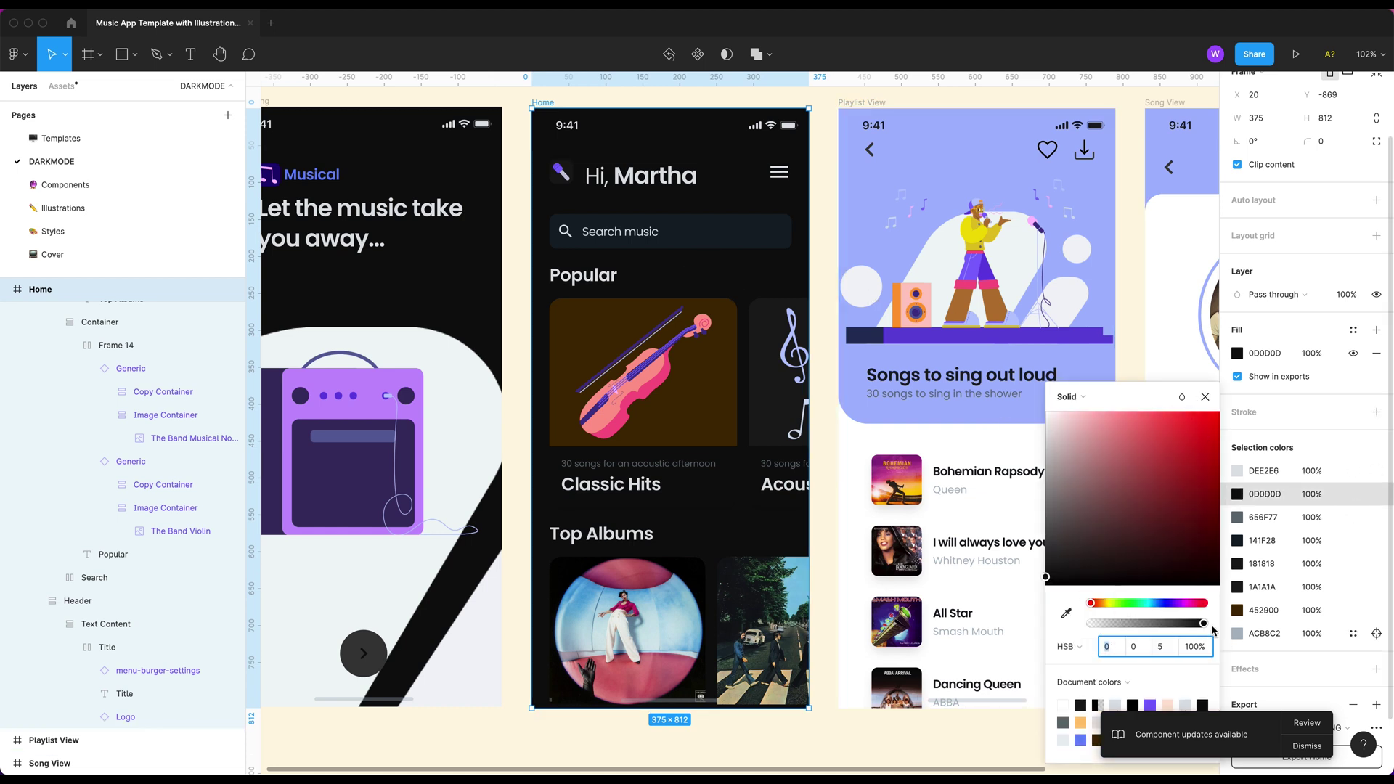
drag(1124, 598, 1158, 608)
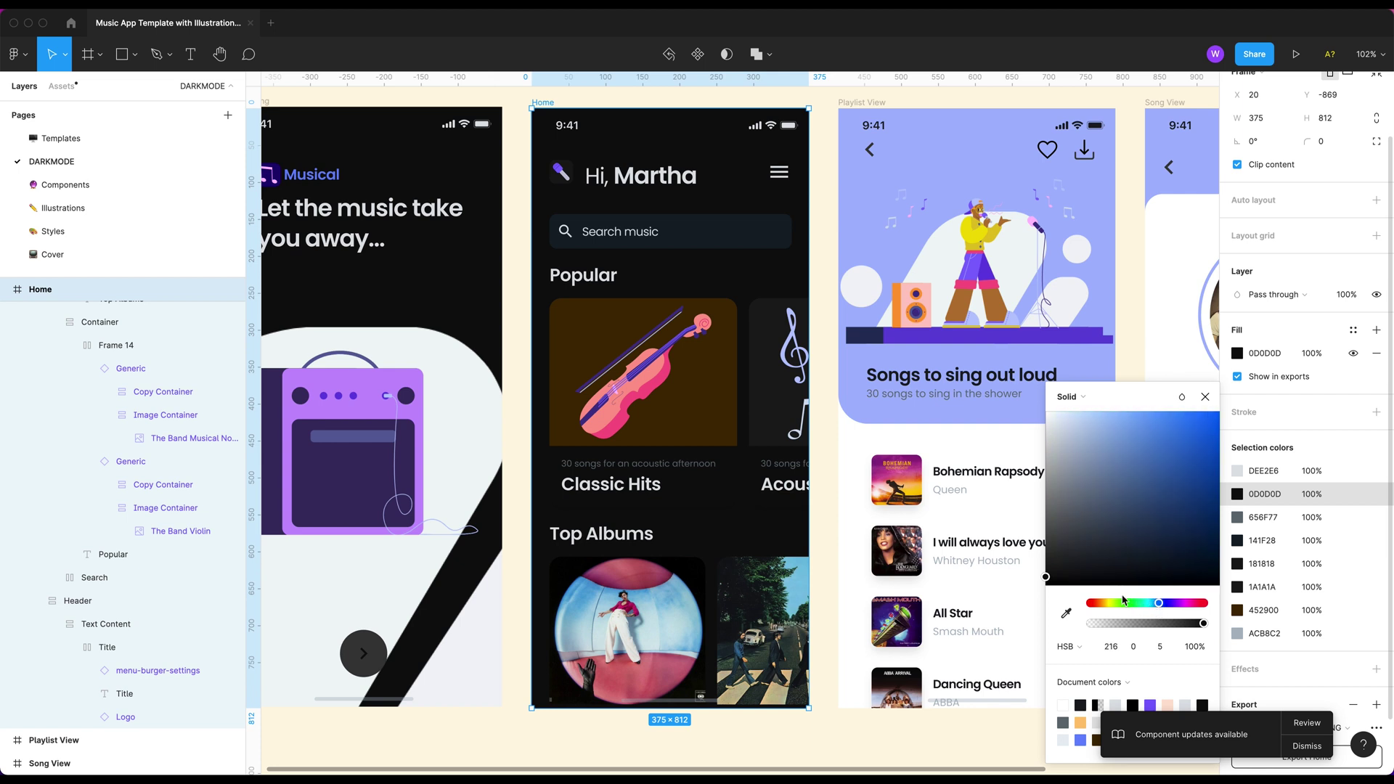
click(1050, 571)
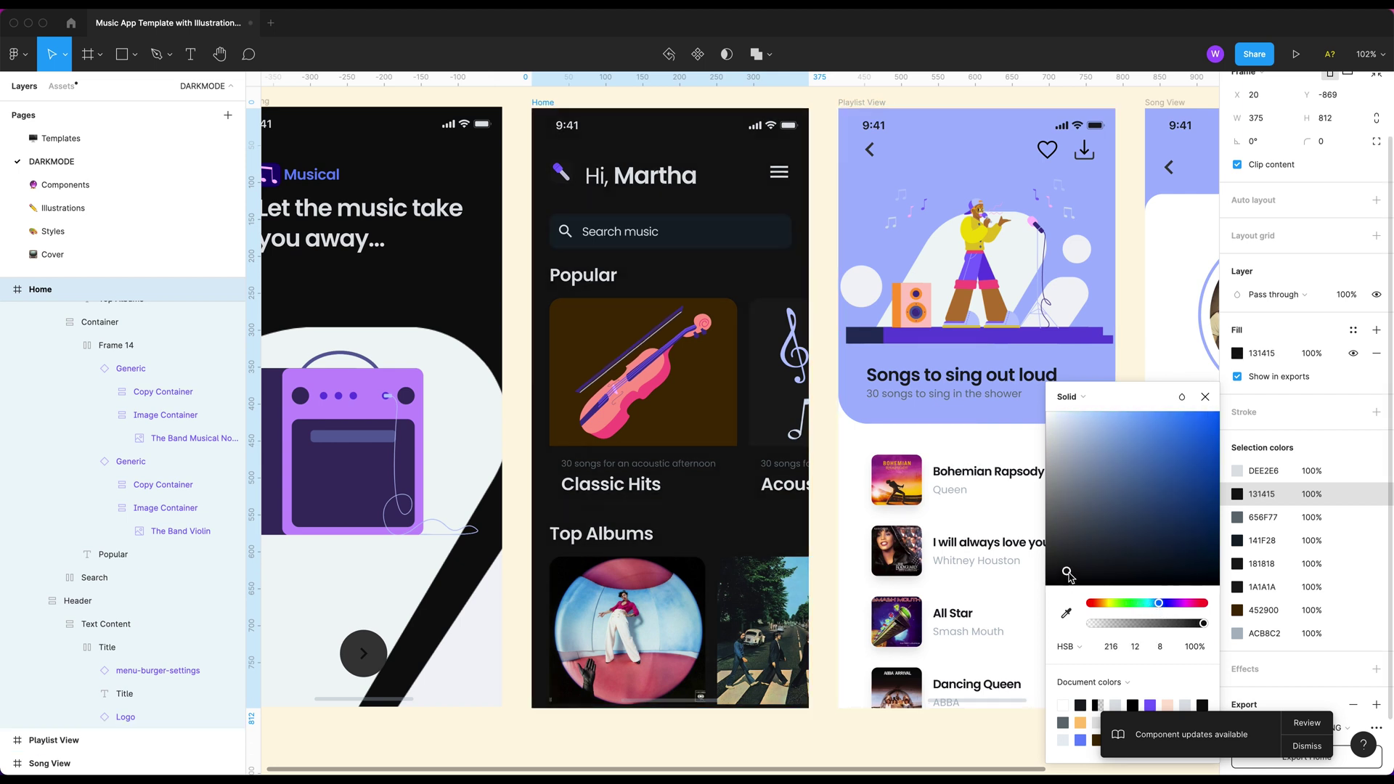
drag(1068, 573, 1063, 568)
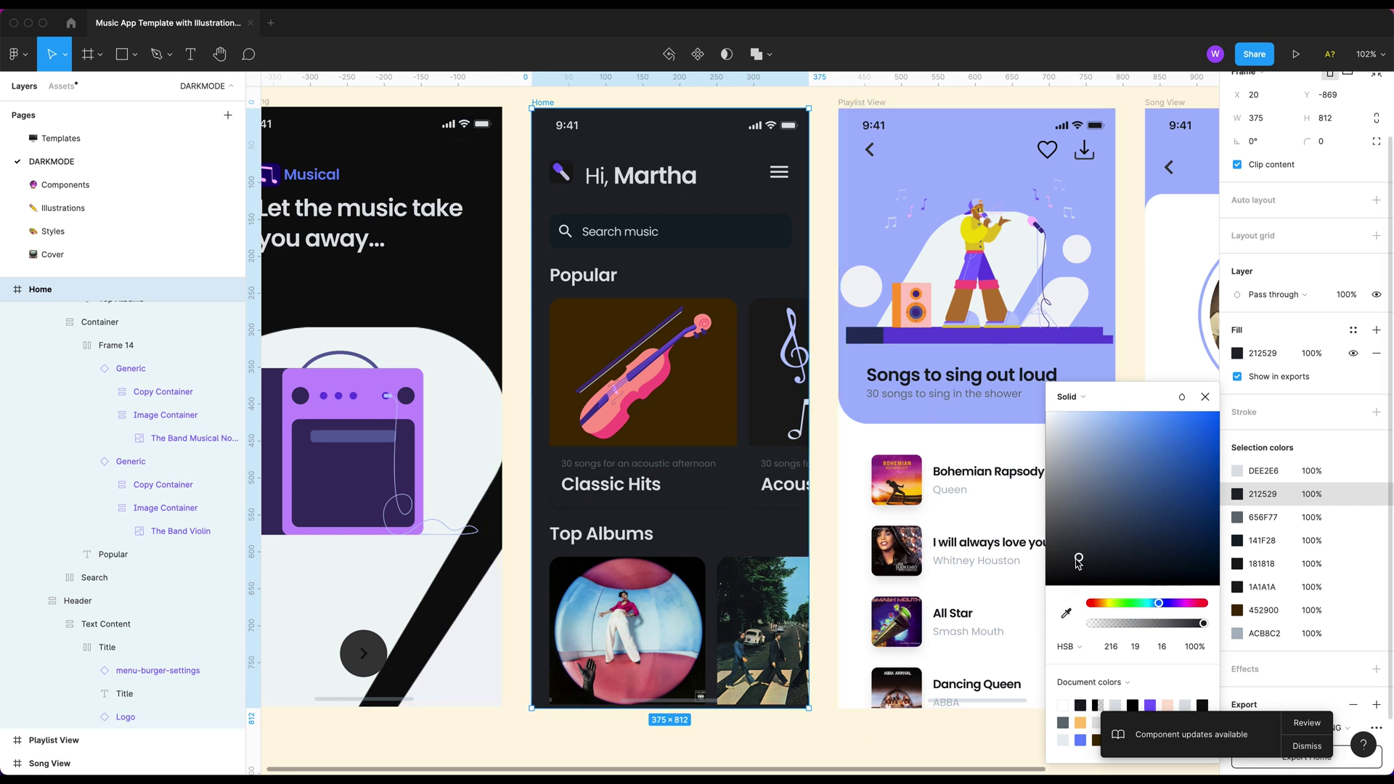
drag(1077, 560, 988, 630)
drag(1050, 582, 1061, 578)
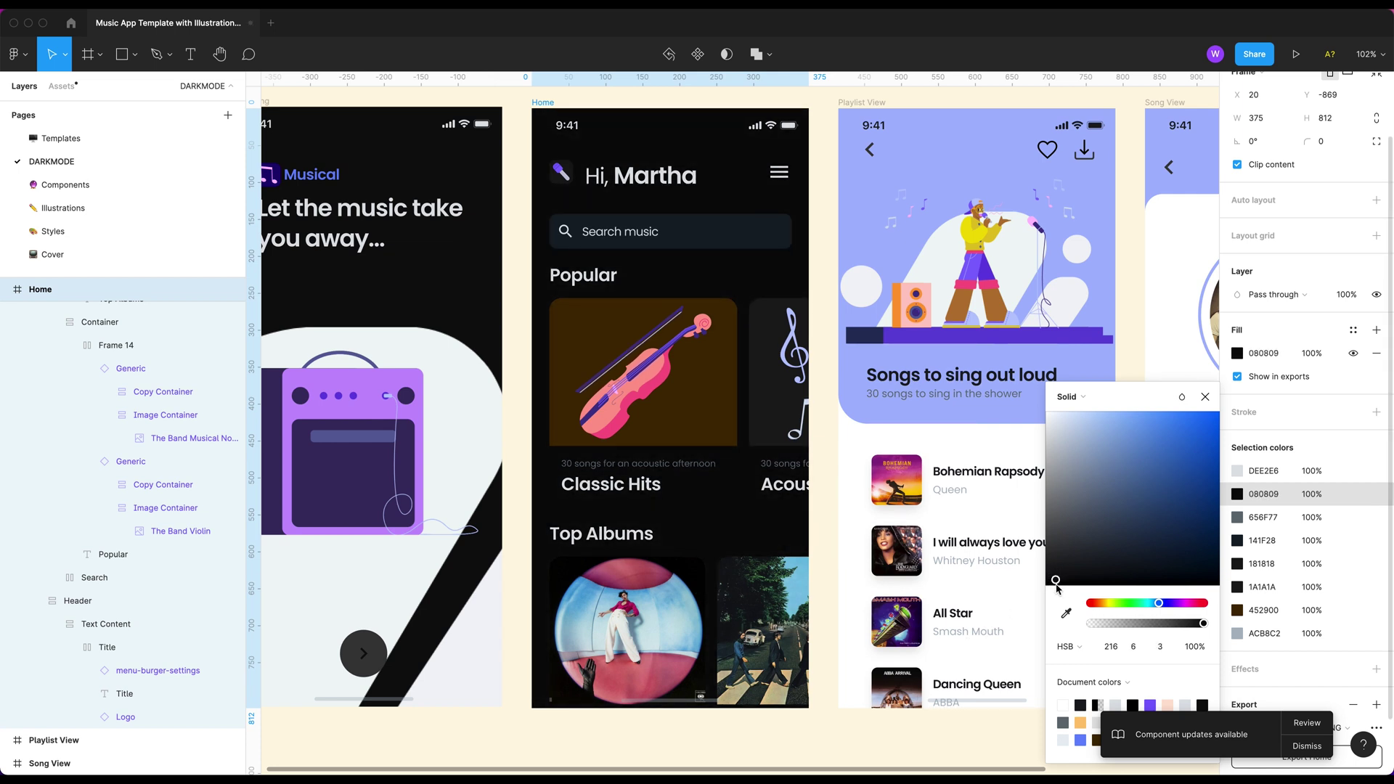
drag(1056, 585, 1054, 584)
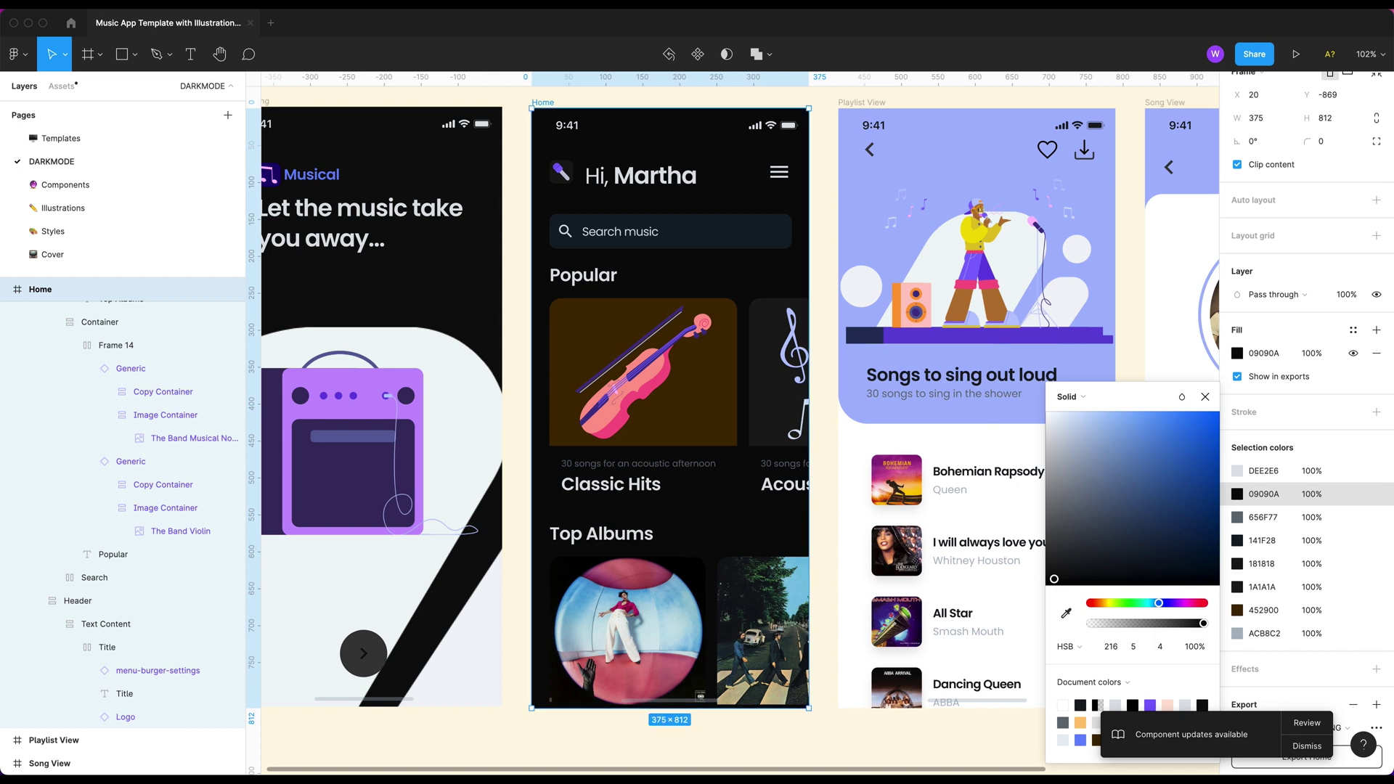
click(965, 100)
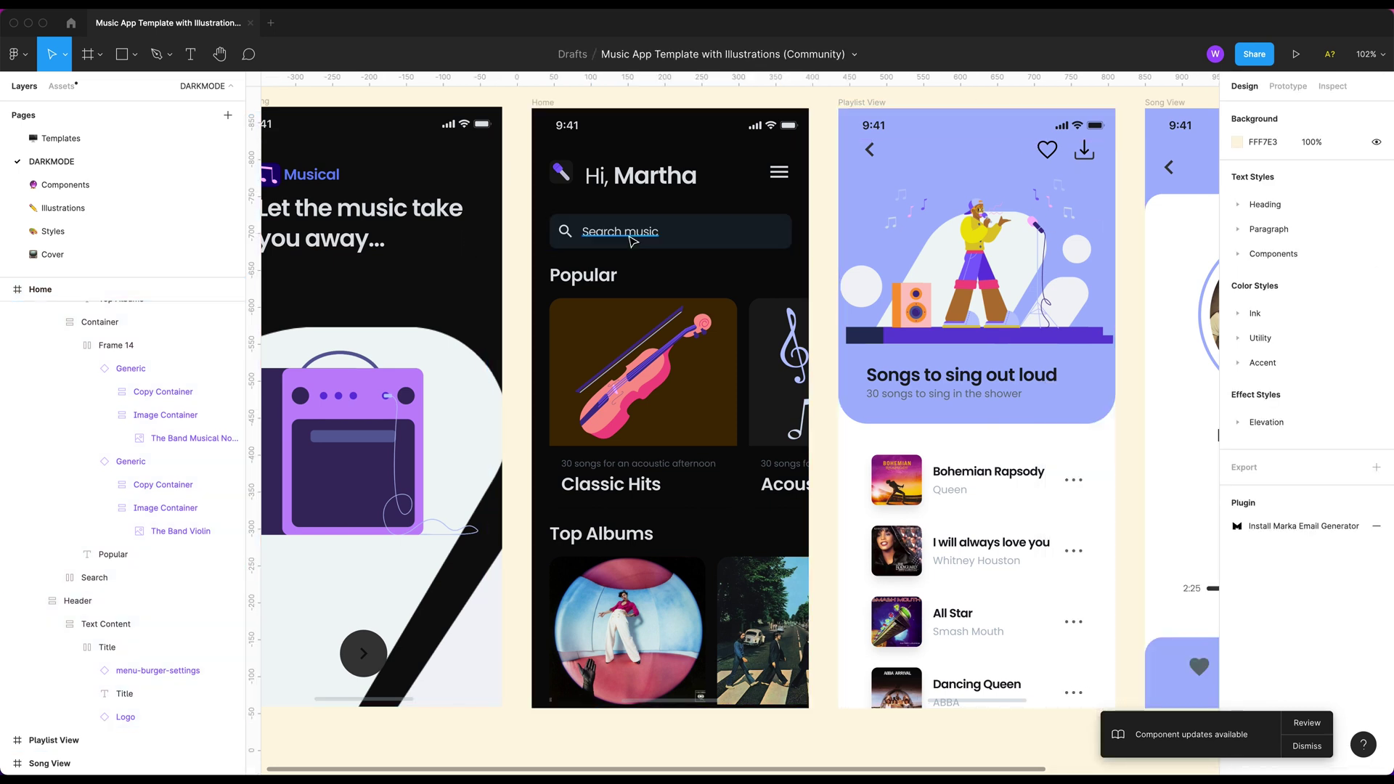
Step: Darken the search field's fill colour in the Home frame to the less saturated 141B21
click(631, 241)
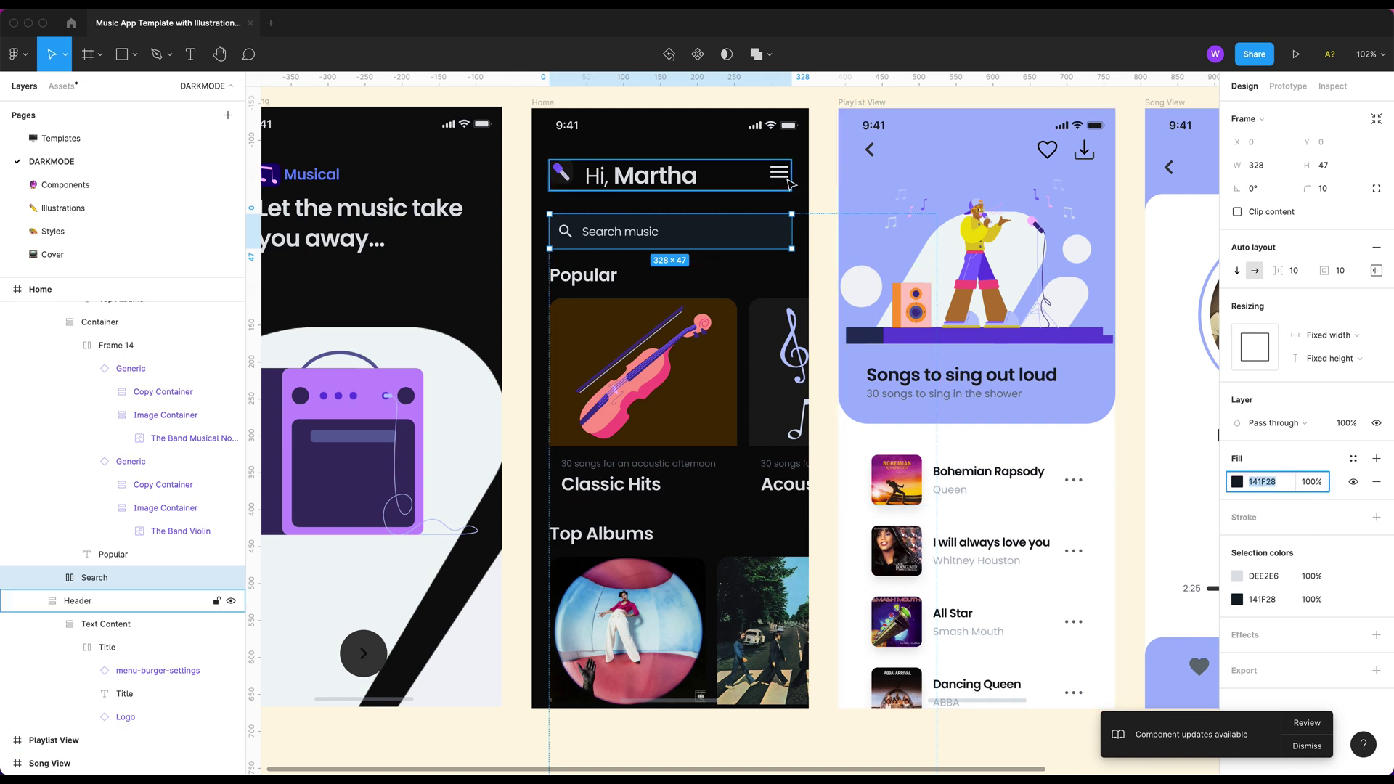
click(54, 740)
click(550, 108)
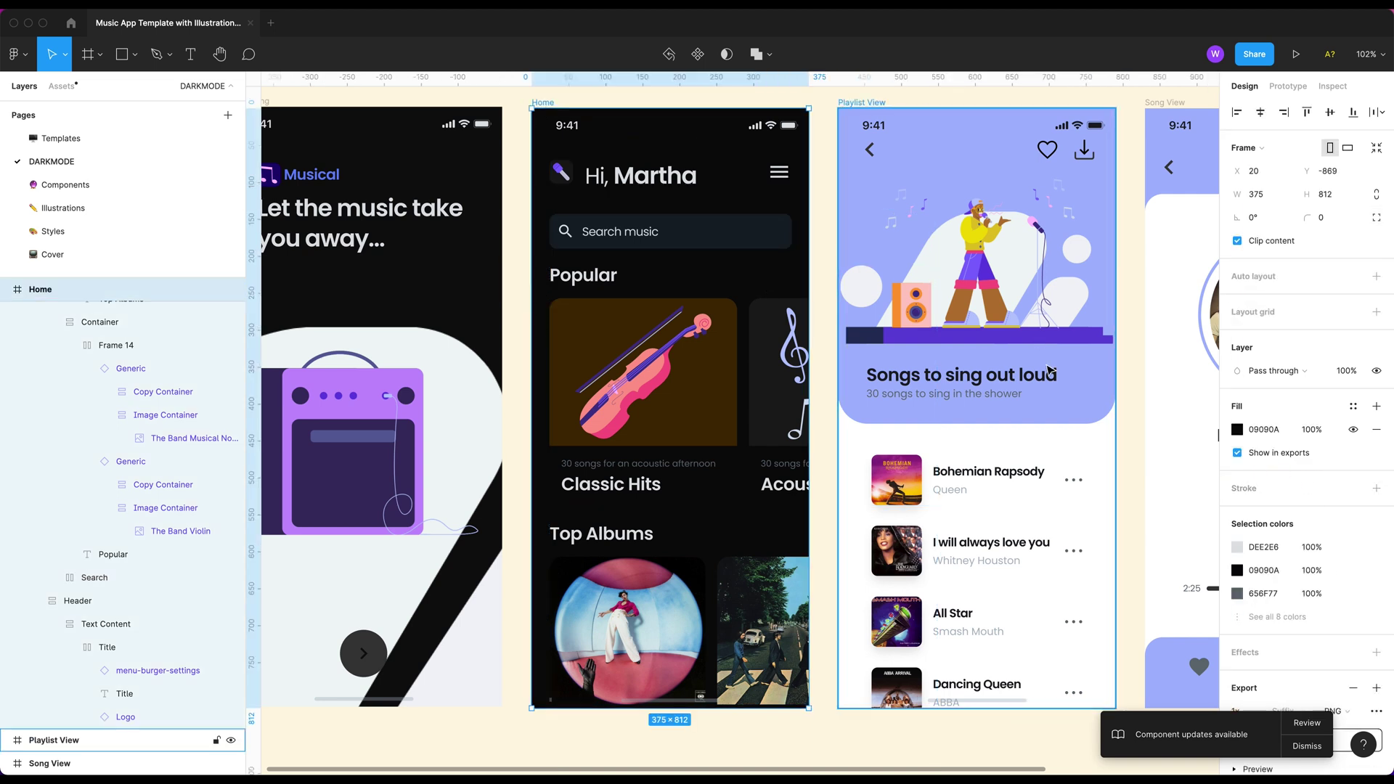
scroll(1266, 637, down, 1)
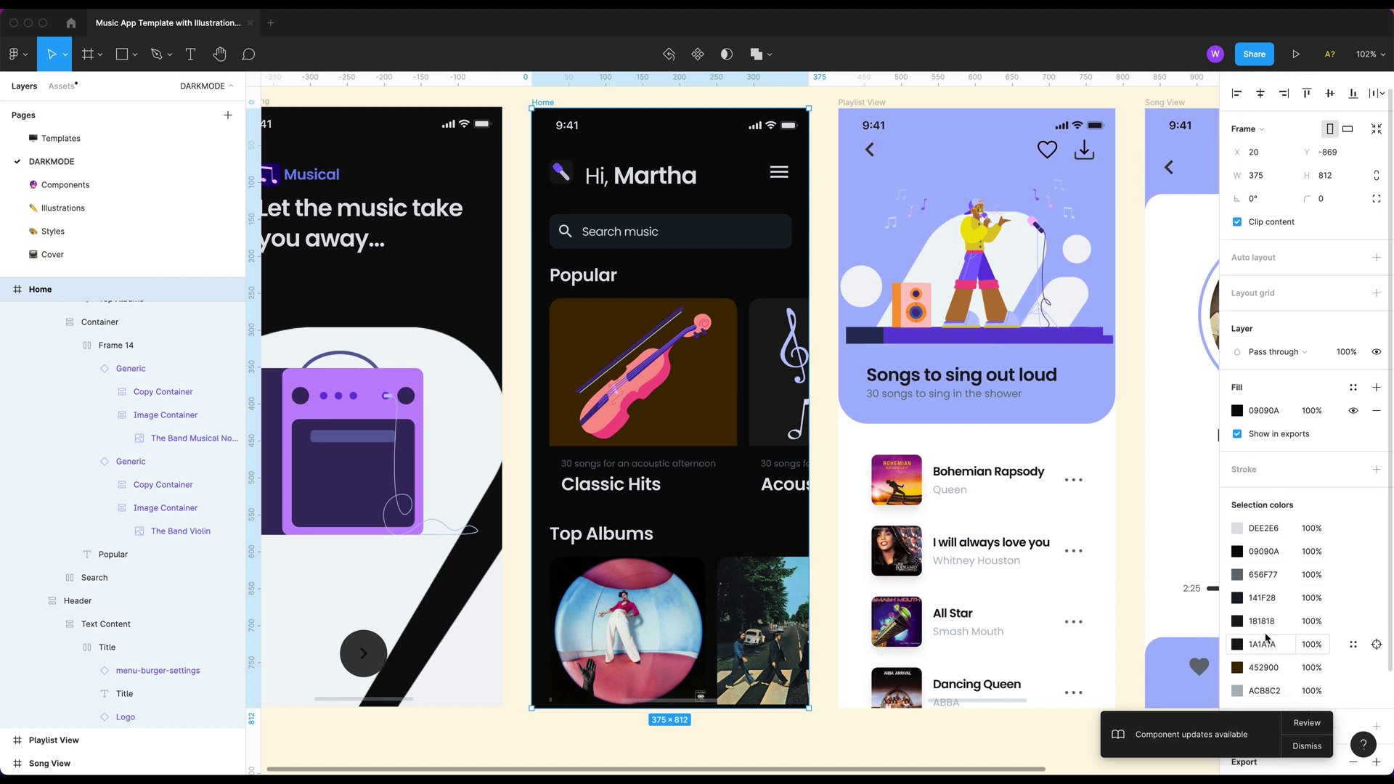
click(1238, 598)
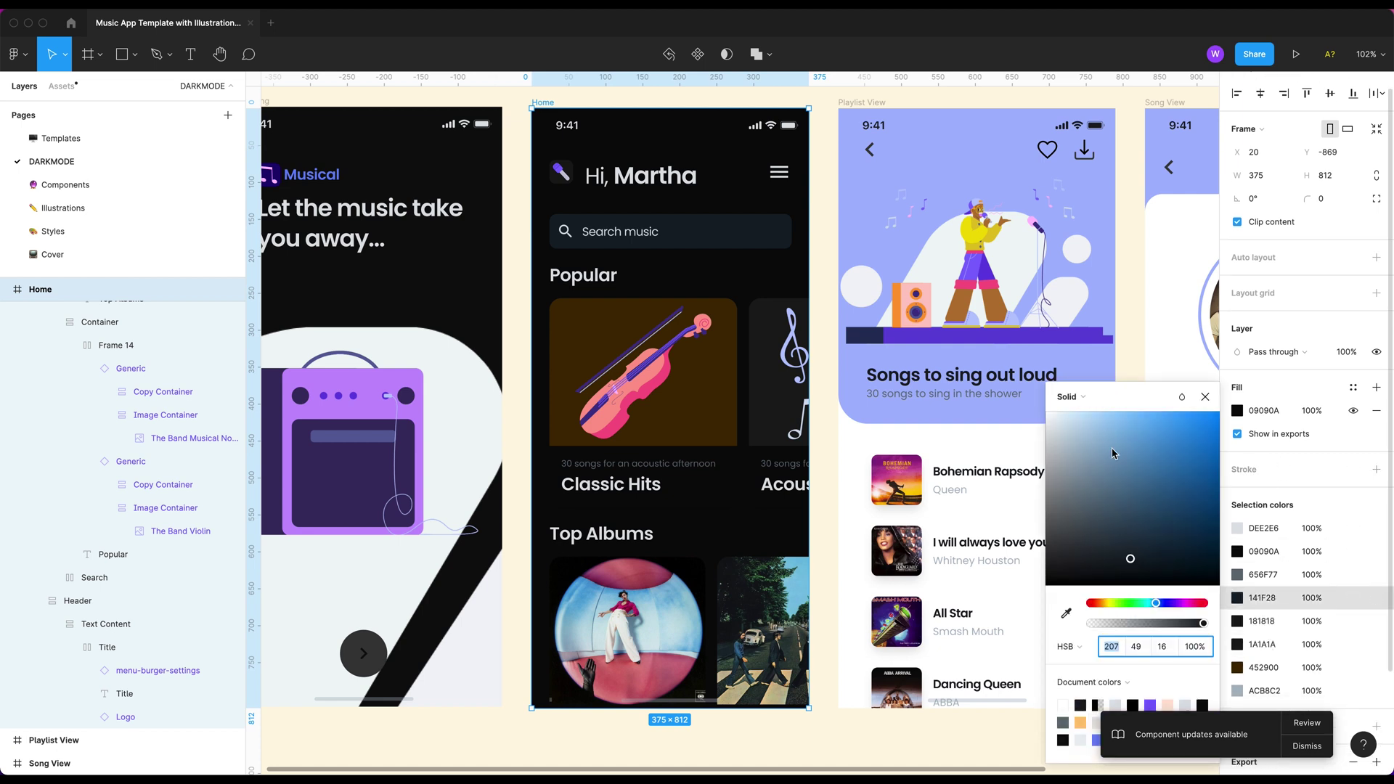
drag(1130, 535, 1129, 526)
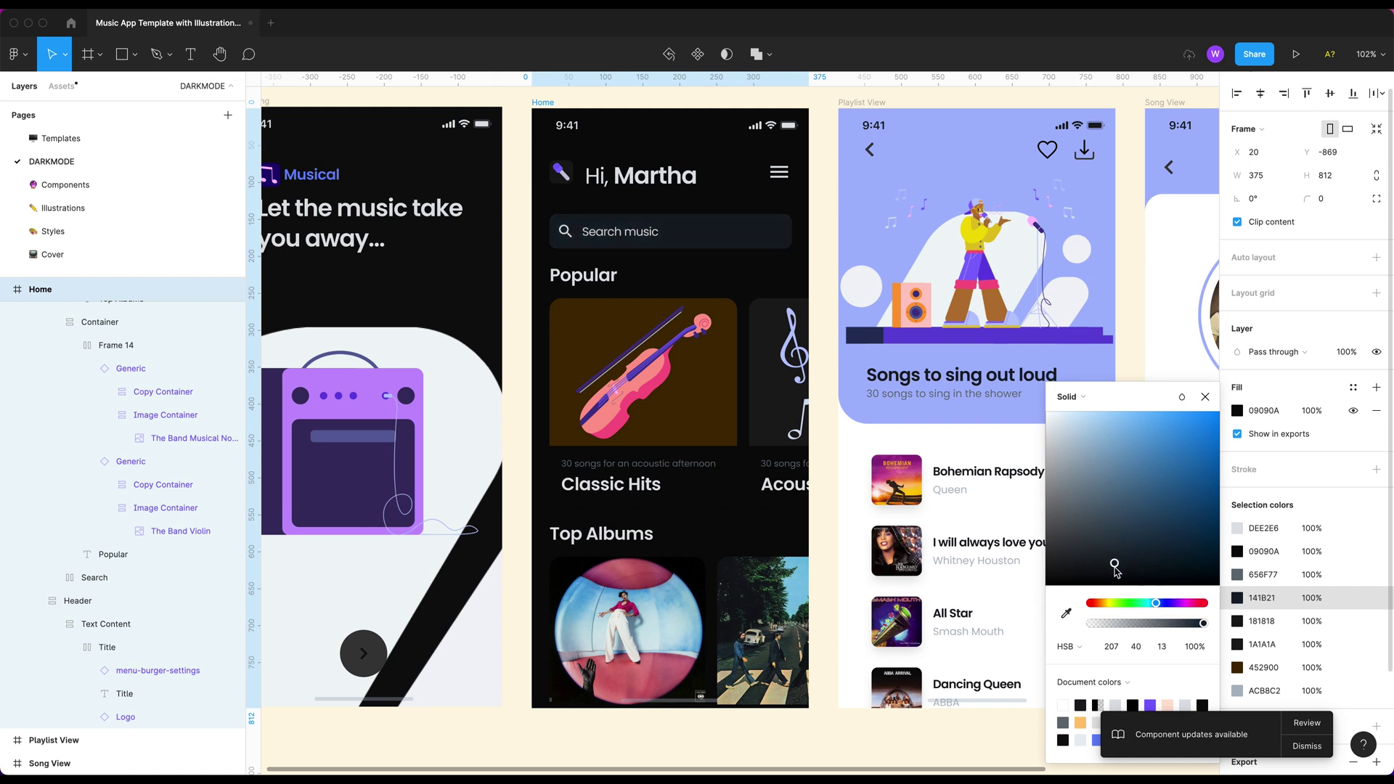
drag(1119, 570, 1114, 573)
click(829, 136)
Step: Compare the recoloured Home frame with the other three screens, and select the Playlist Cover frame in Playlist View
scroll(808, 224, down, 10)
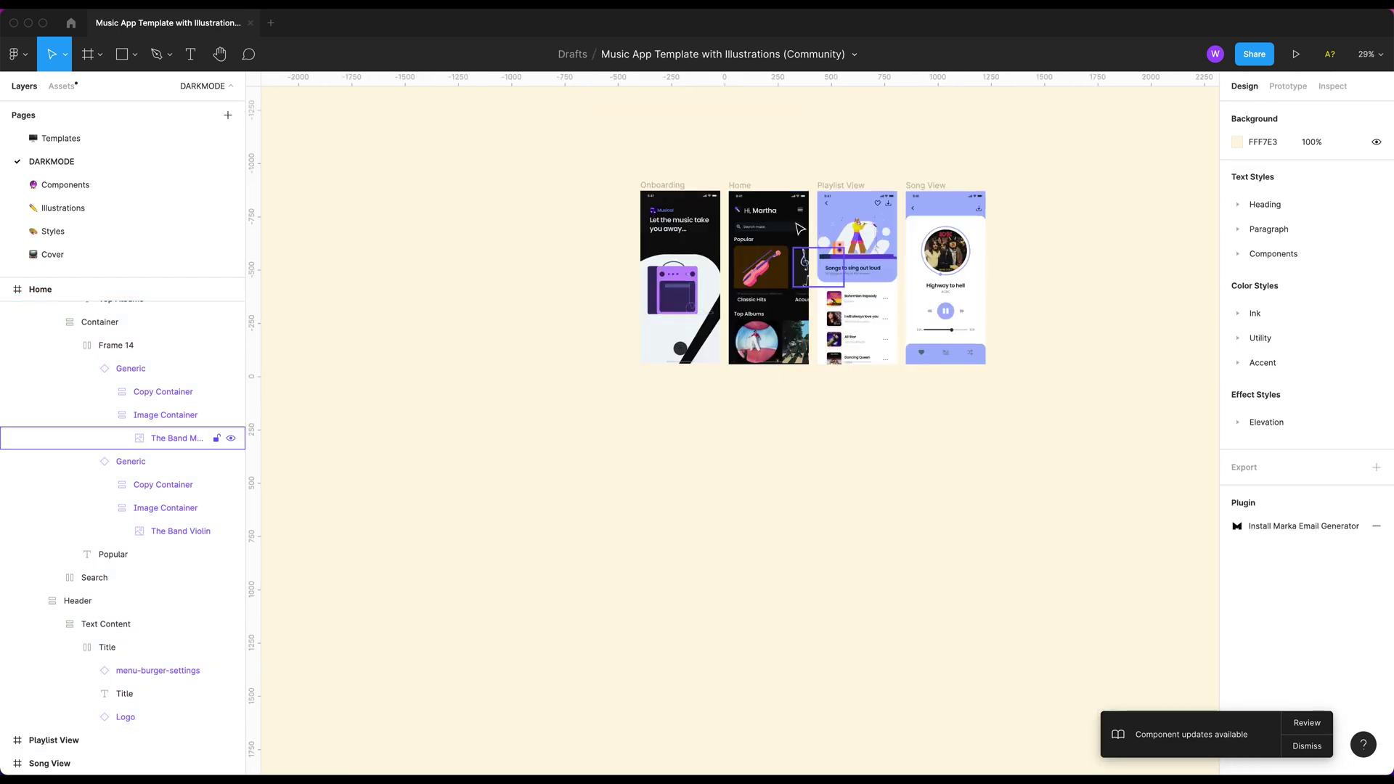
scroll(777, 189, up, 10)
drag(812, 310, 680, 179)
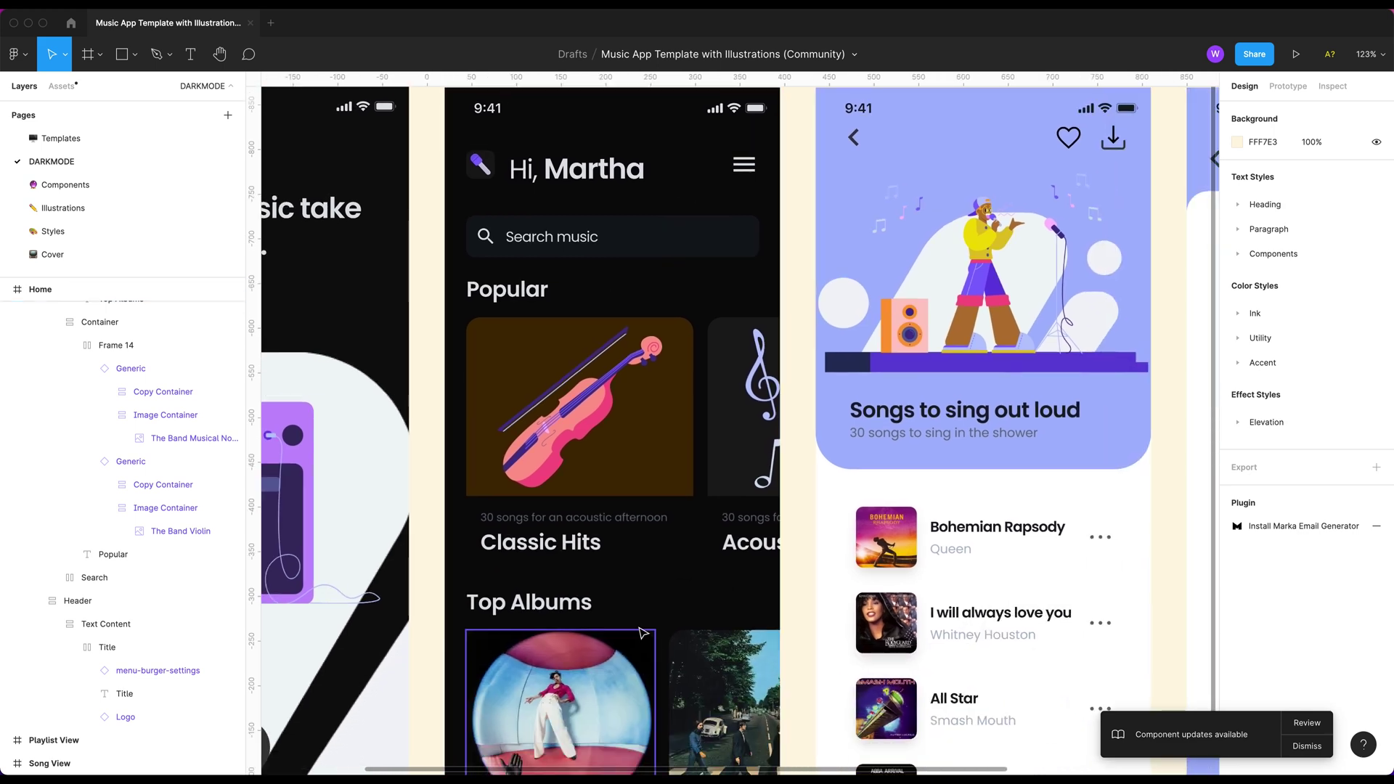
scroll(835, 367, down, 5)
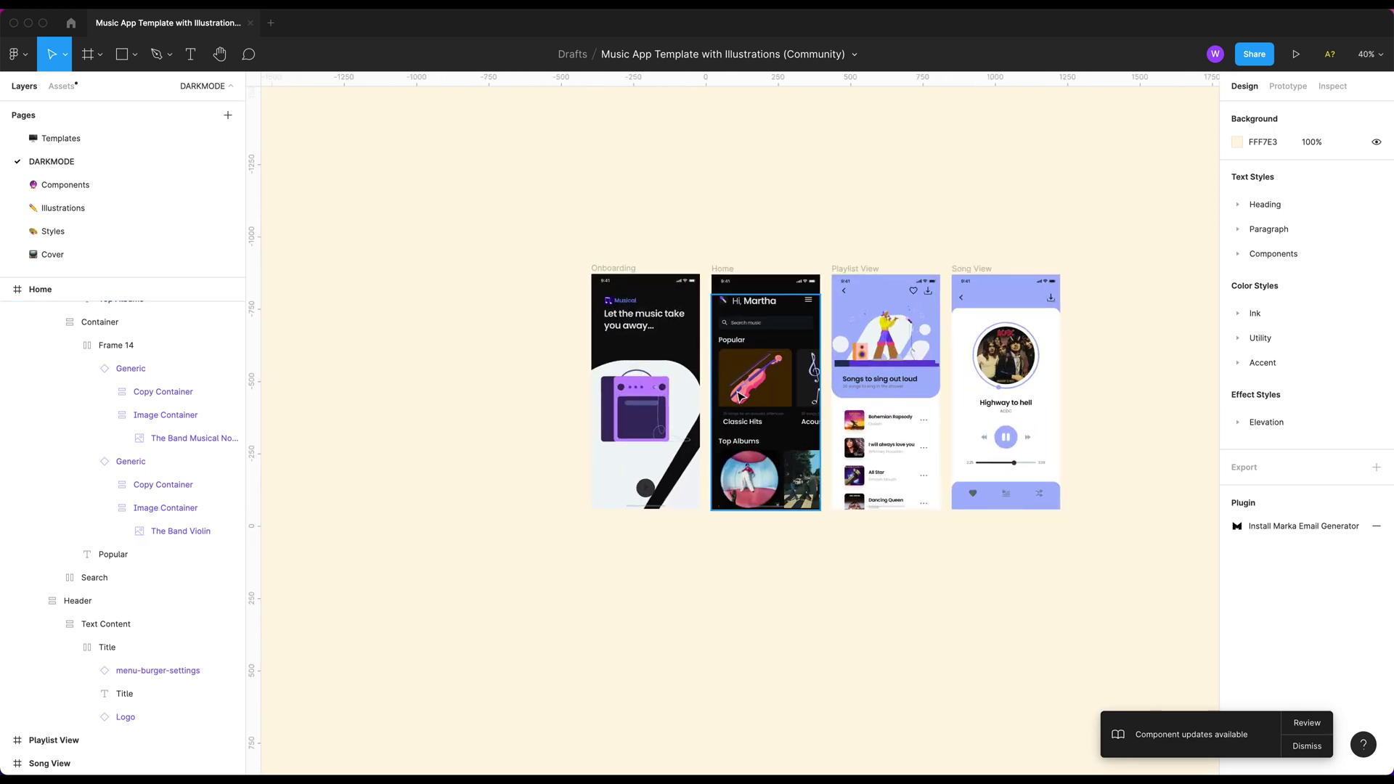
scroll(780, 383, up, 3)
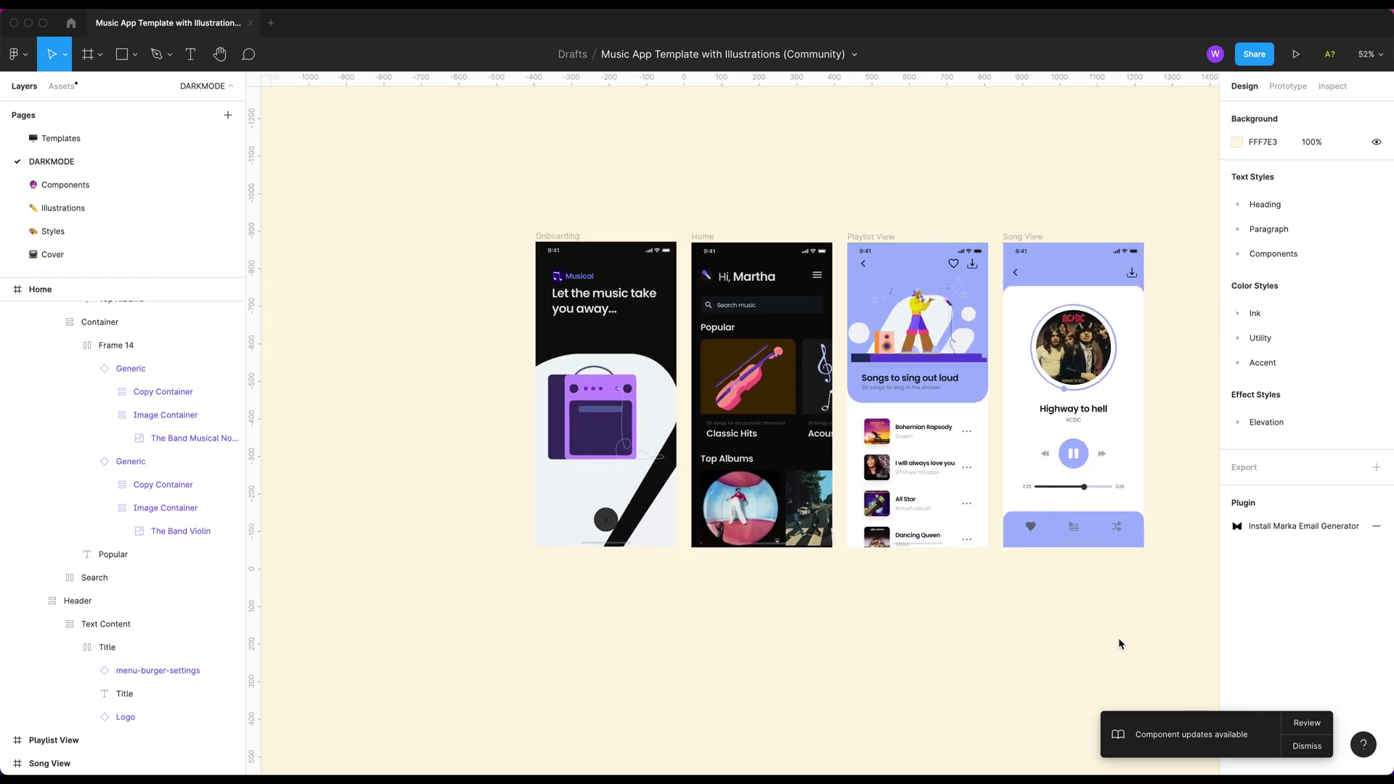
click(972, 392)
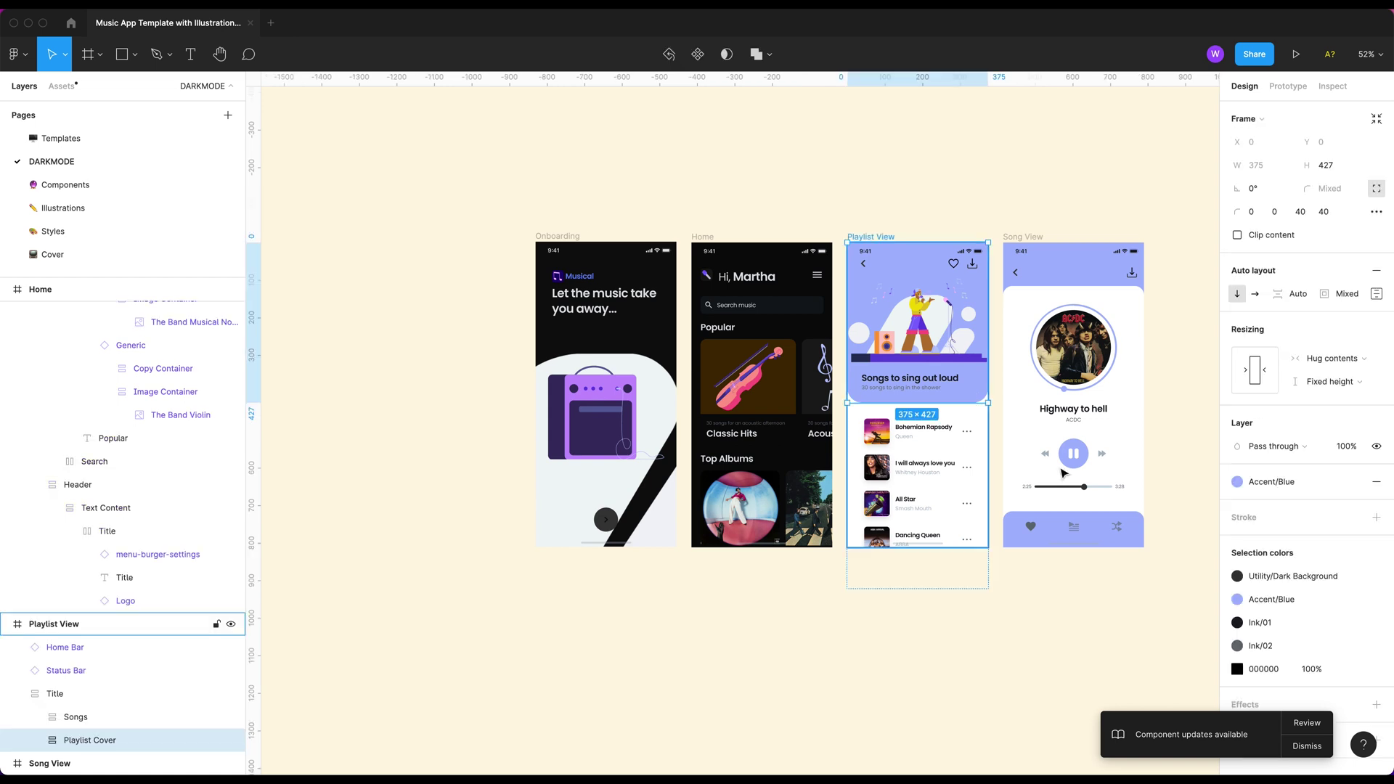
Step: Draw a square about 57 × 57 below the Home frame and duplicate it into a row of four, about 15 apart
click(976, 606)
drag(969, 603, 931, 624)
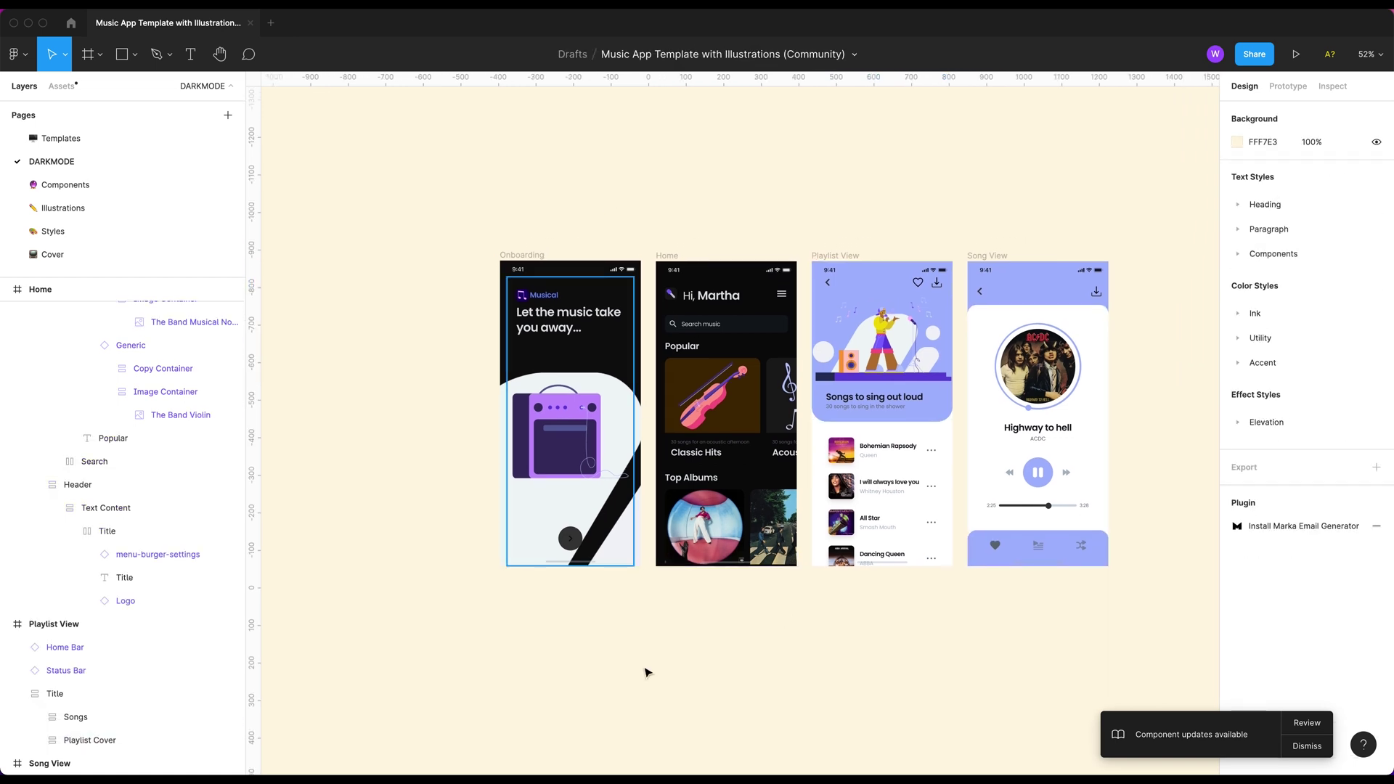
scroll(778, 511, up, 3)
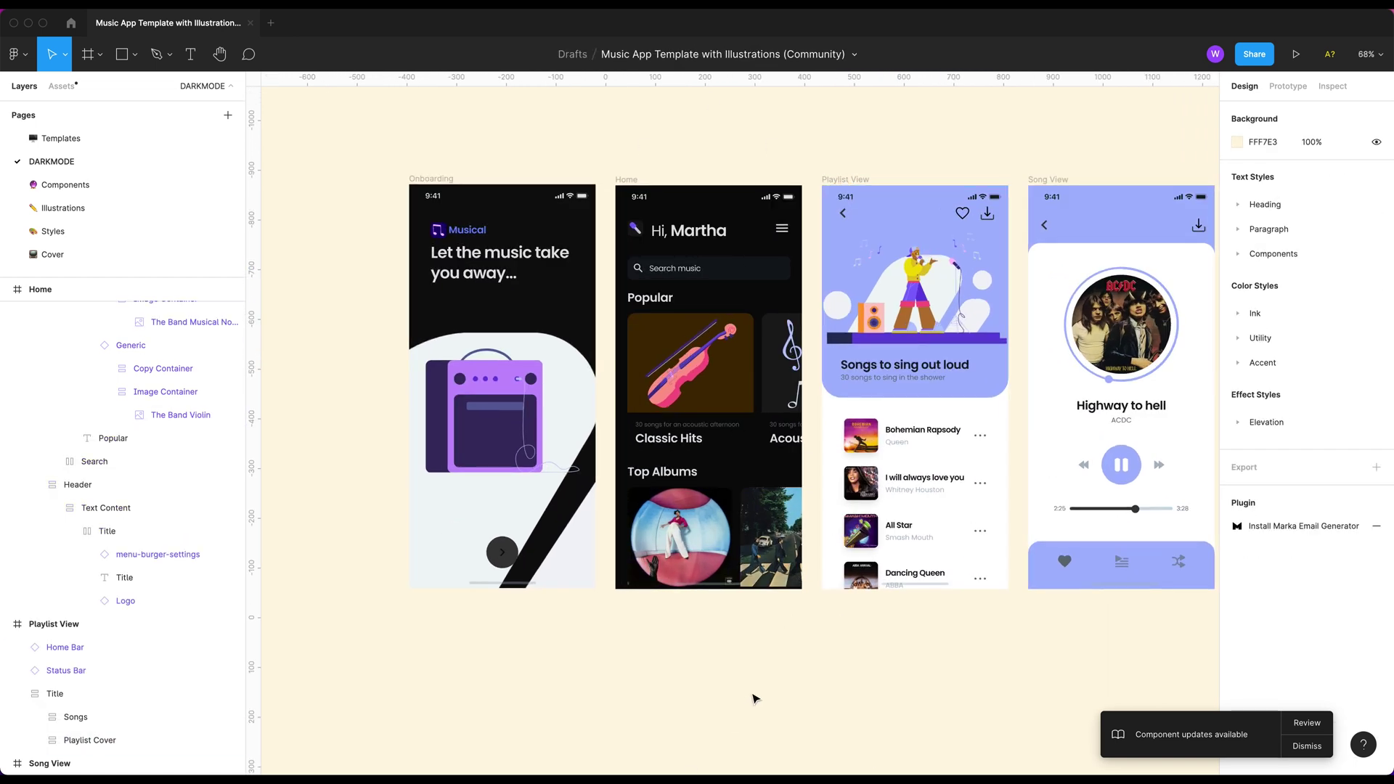
scroll(733, 653, down, 3)
key(r)
mouse_move(550, 592)
mouse_down()
mouse_move(579, 621)
mouse_move(603, 609)
mouse_up()
drag(602, 608, 684, 609)
click(619, 656)
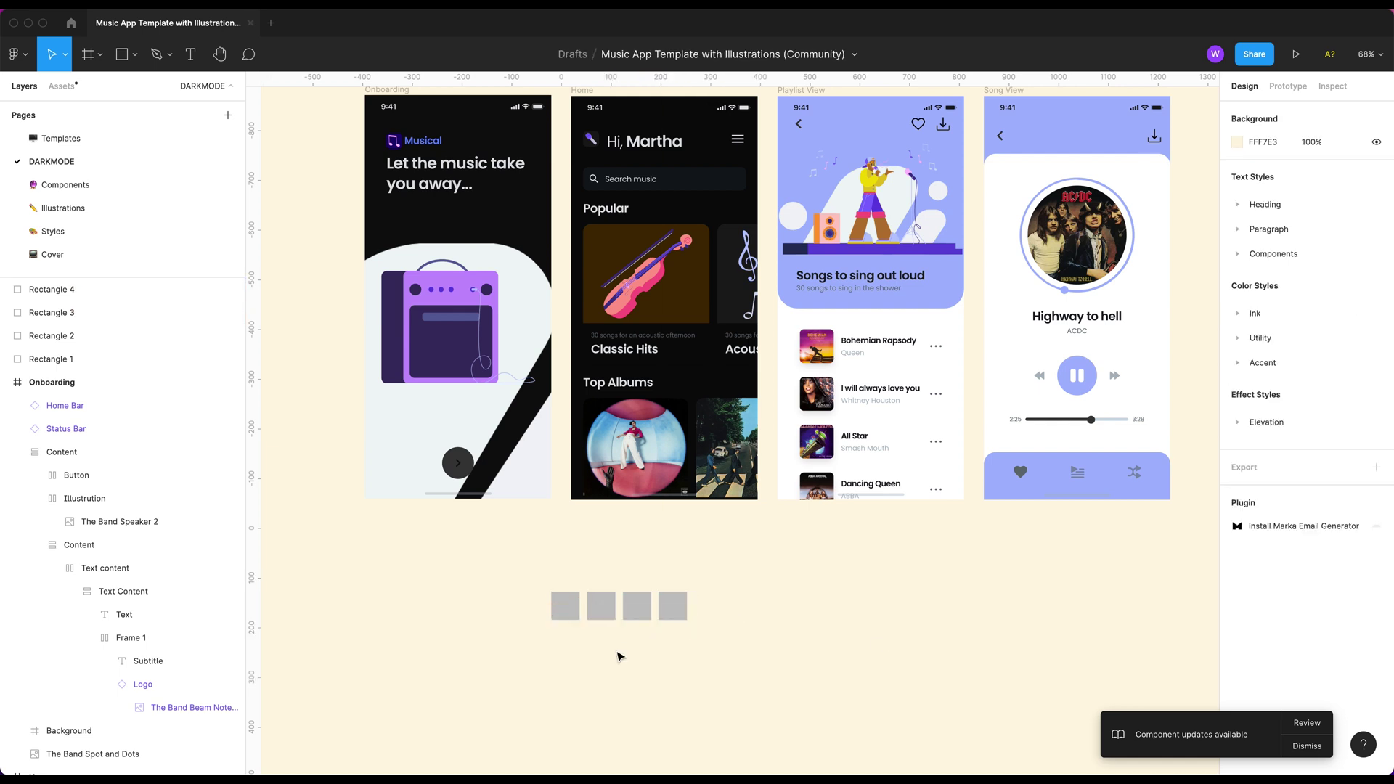
Step: Fill the first square with the near-black 09090A sampled from the Home frame's background
click(565, 607)
click(1237, 311)
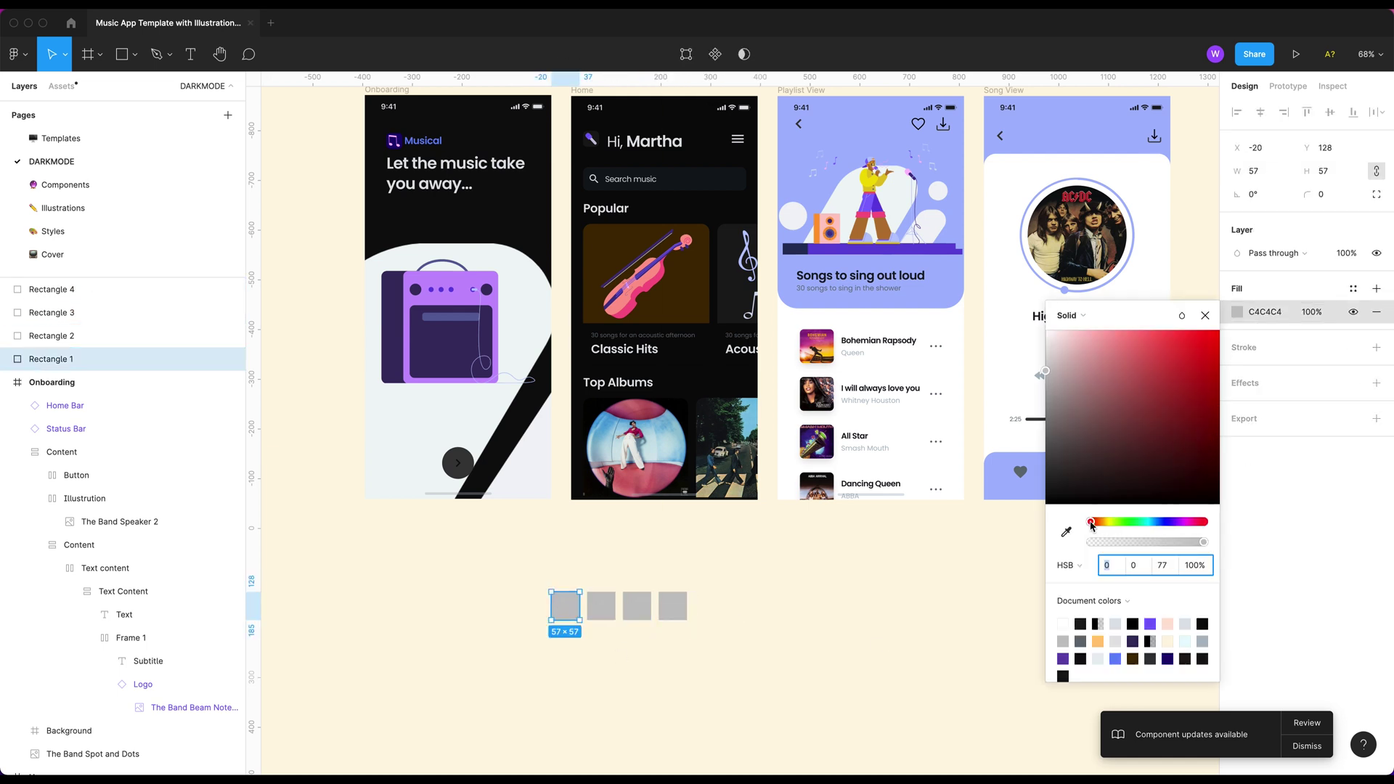
click(1067, 533)
click(716, 197)
click(694, 730)
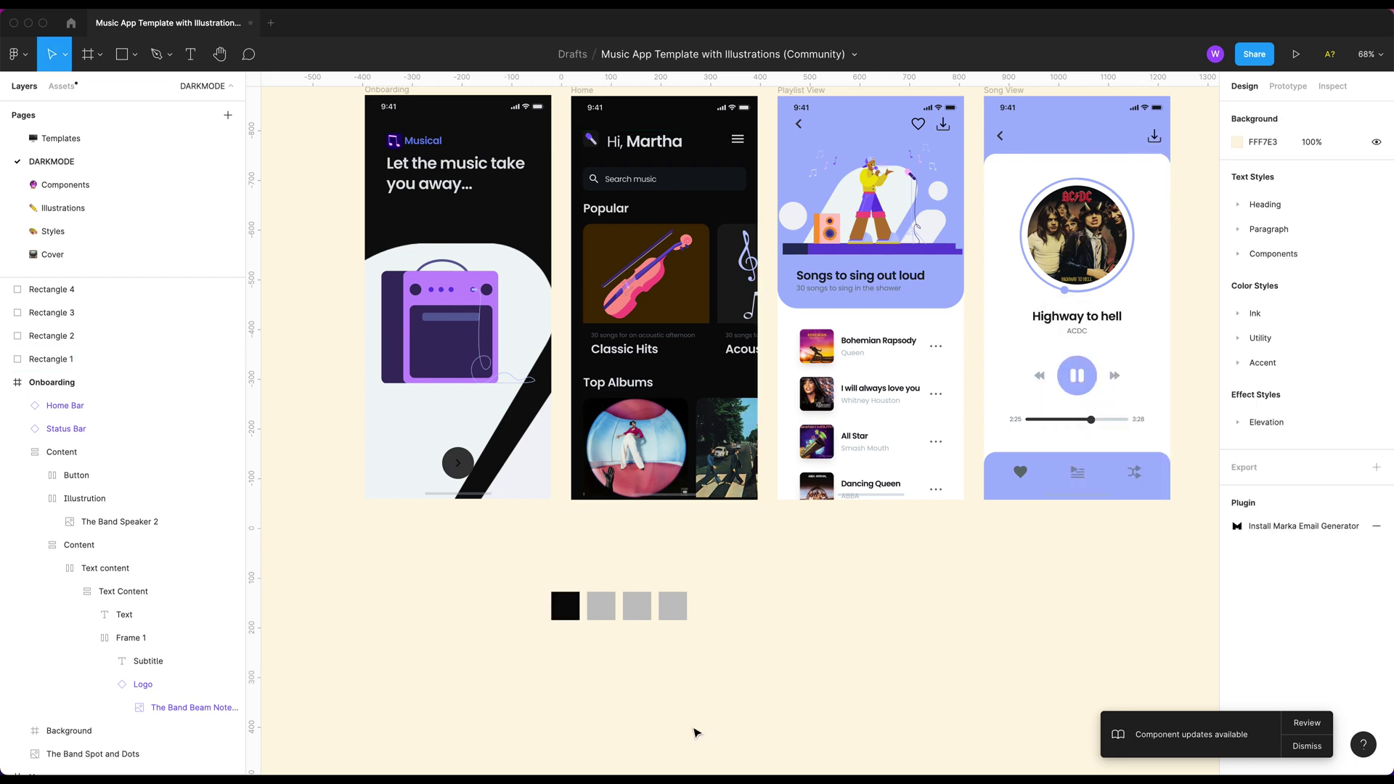
Step: Fill the second square with 11171C sampled from the Home frame's search field, and place it flush against the first square
click(601, 610)
click(1230, 319)
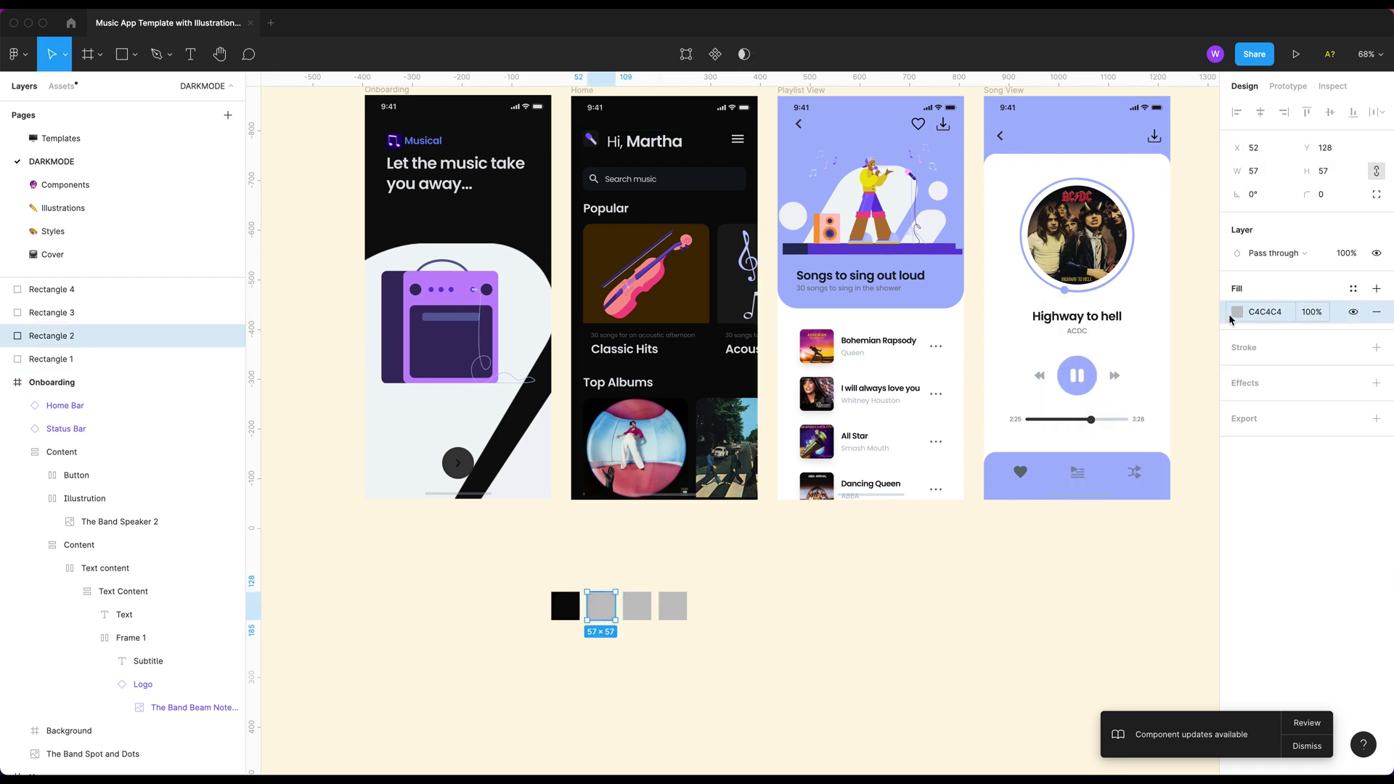
click(1236, 316)
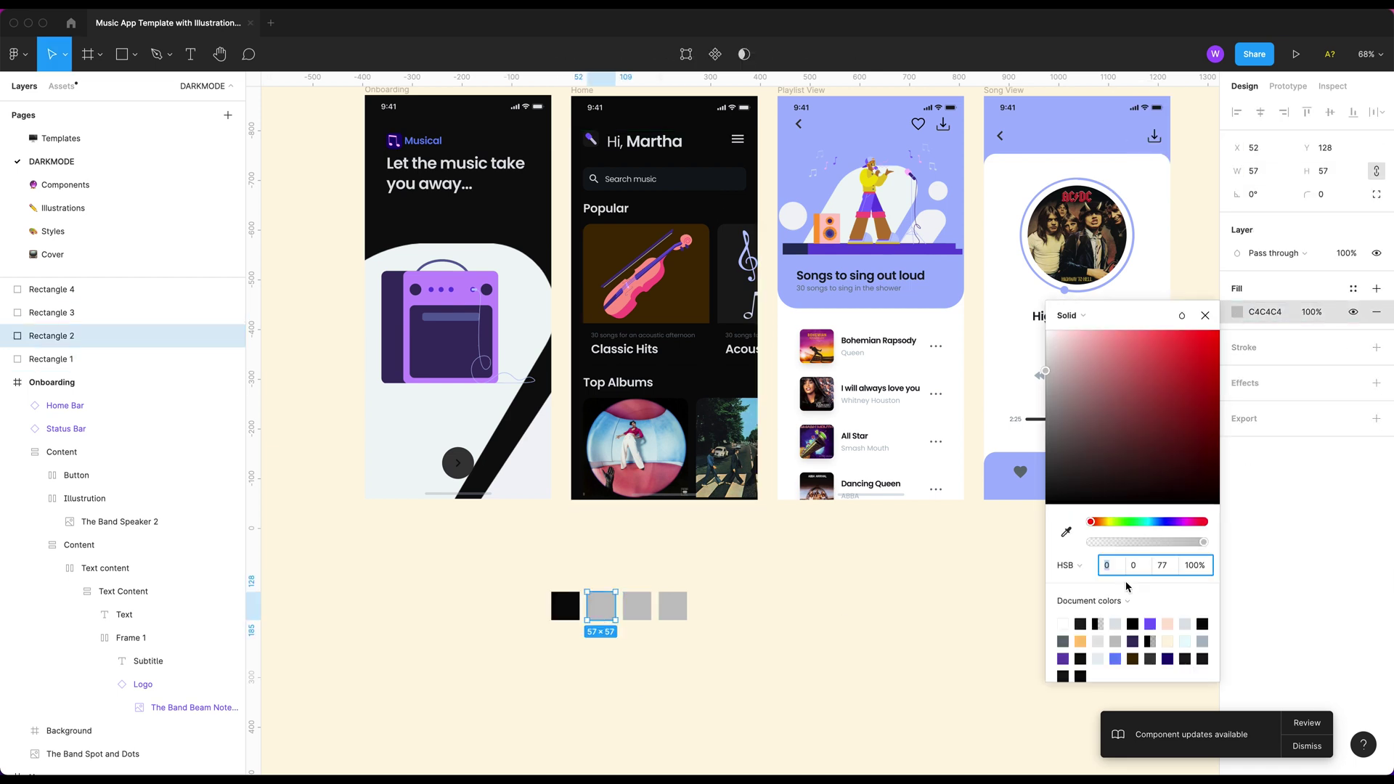
click(1066, 532)
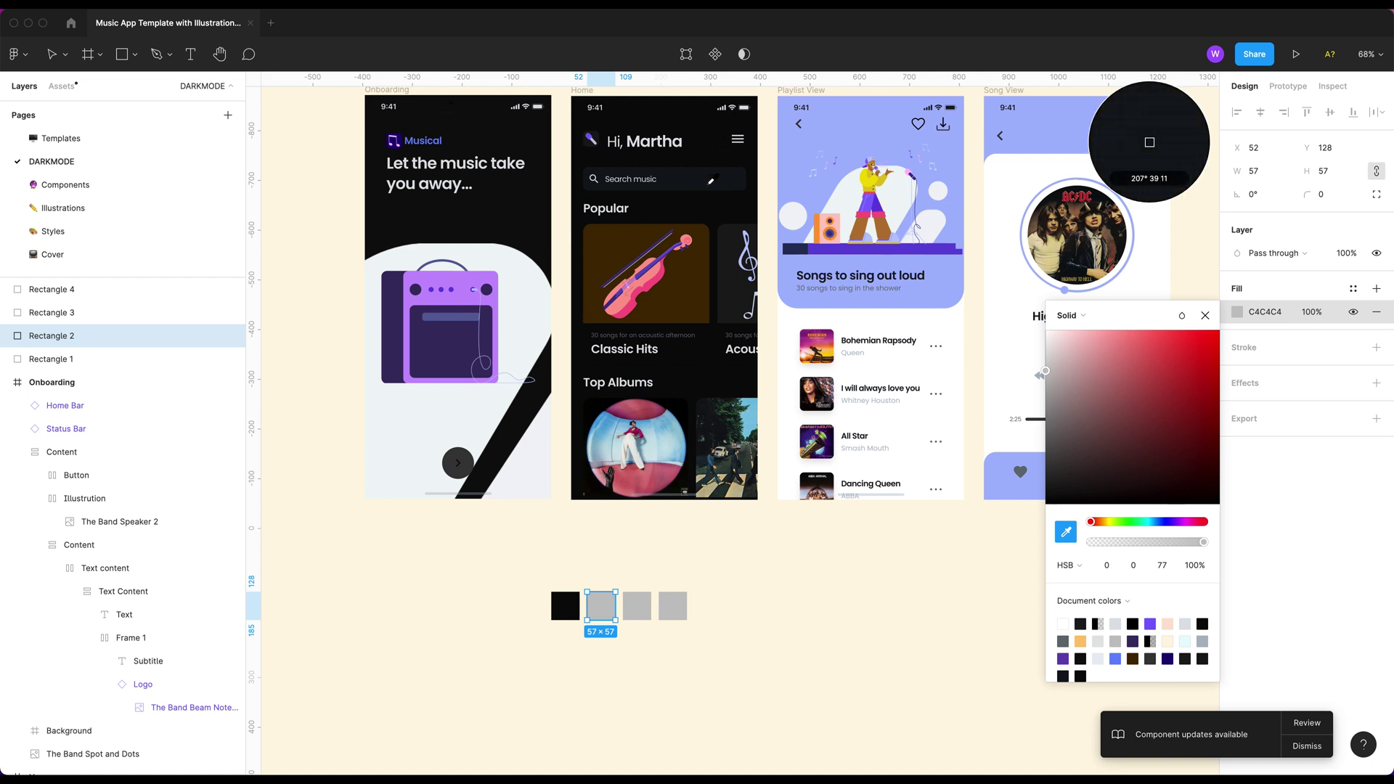
click(723, 492)
click(721, 661)
drag(602, 609, 593, 610)
click(662, 642)
Step: Fill the third square with the off-white DEE2E6 sampled from the Home frame's text, and place it flush against the second square
click(637, 605)
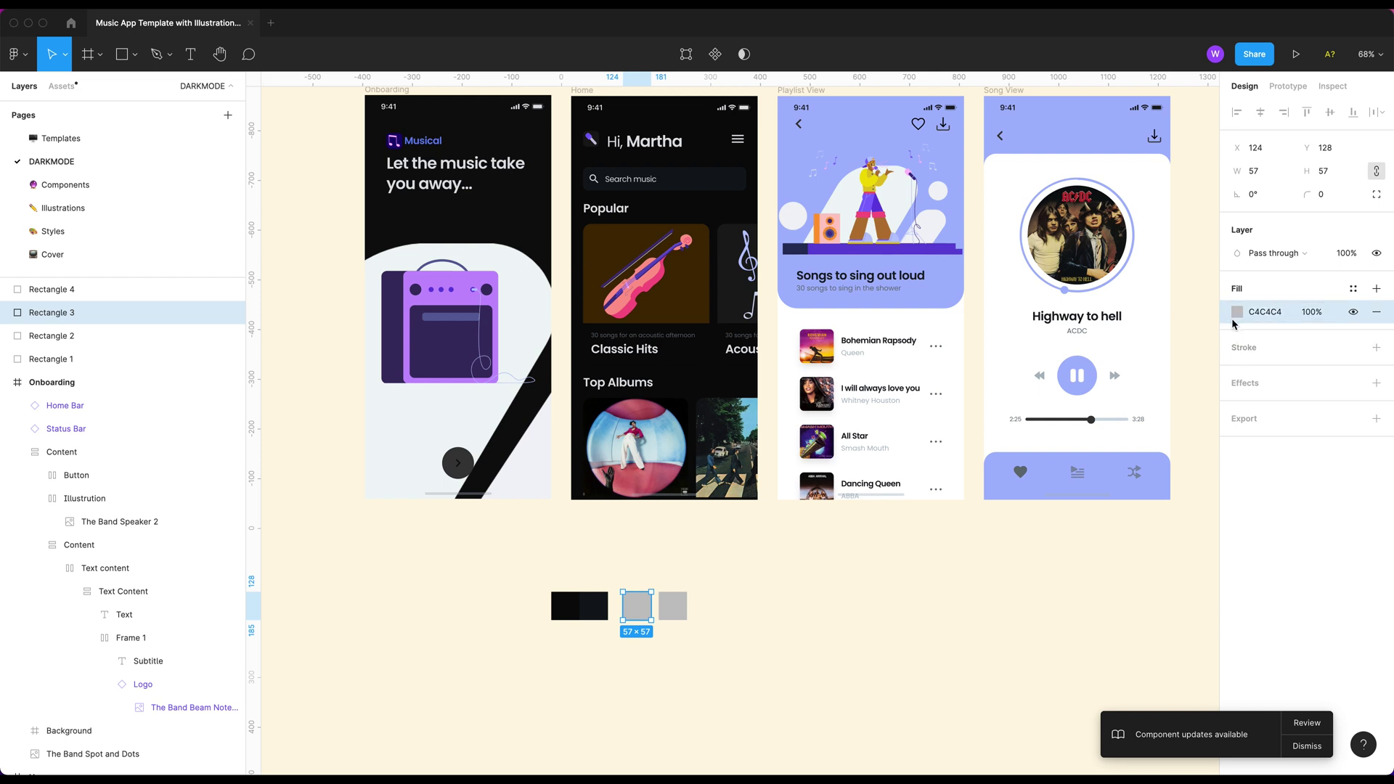
click(1236, 313)
click(1065, 532)
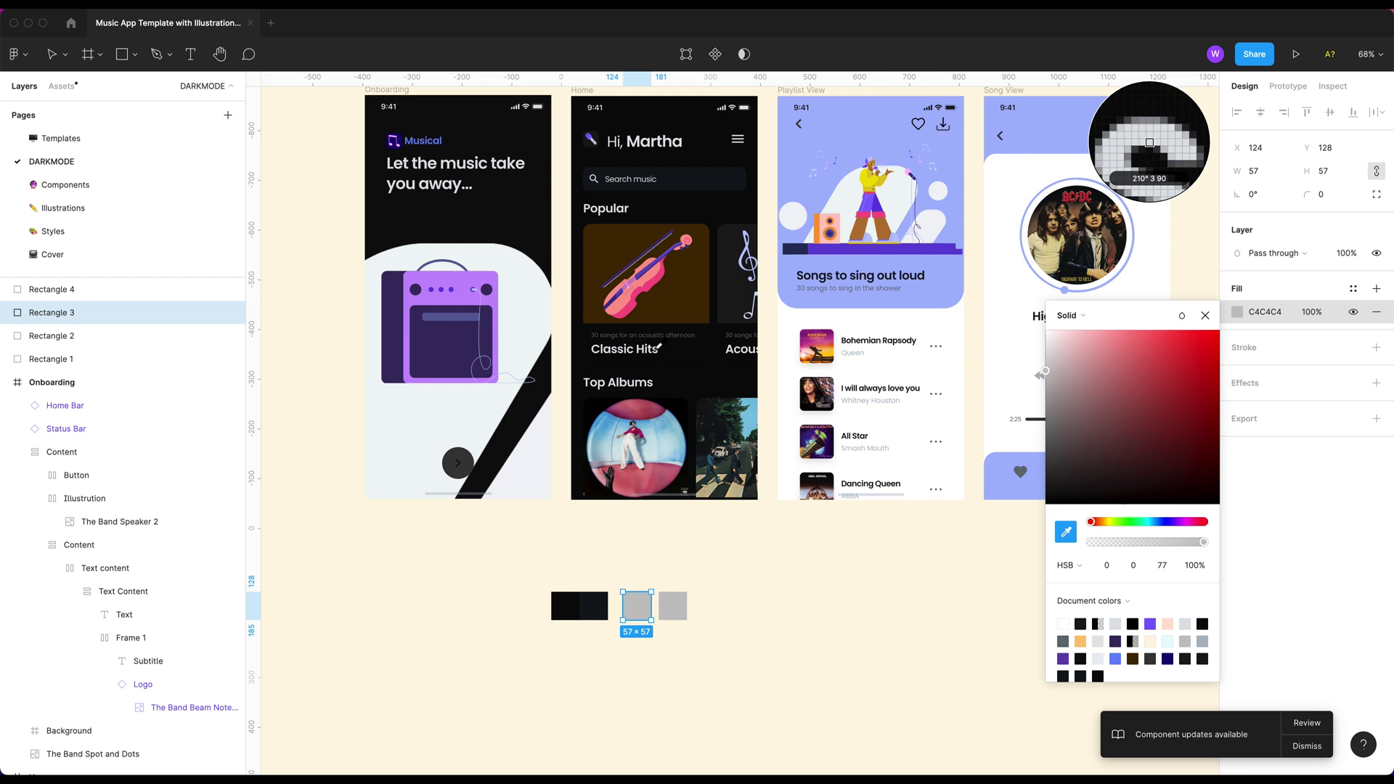
click(653, 353)
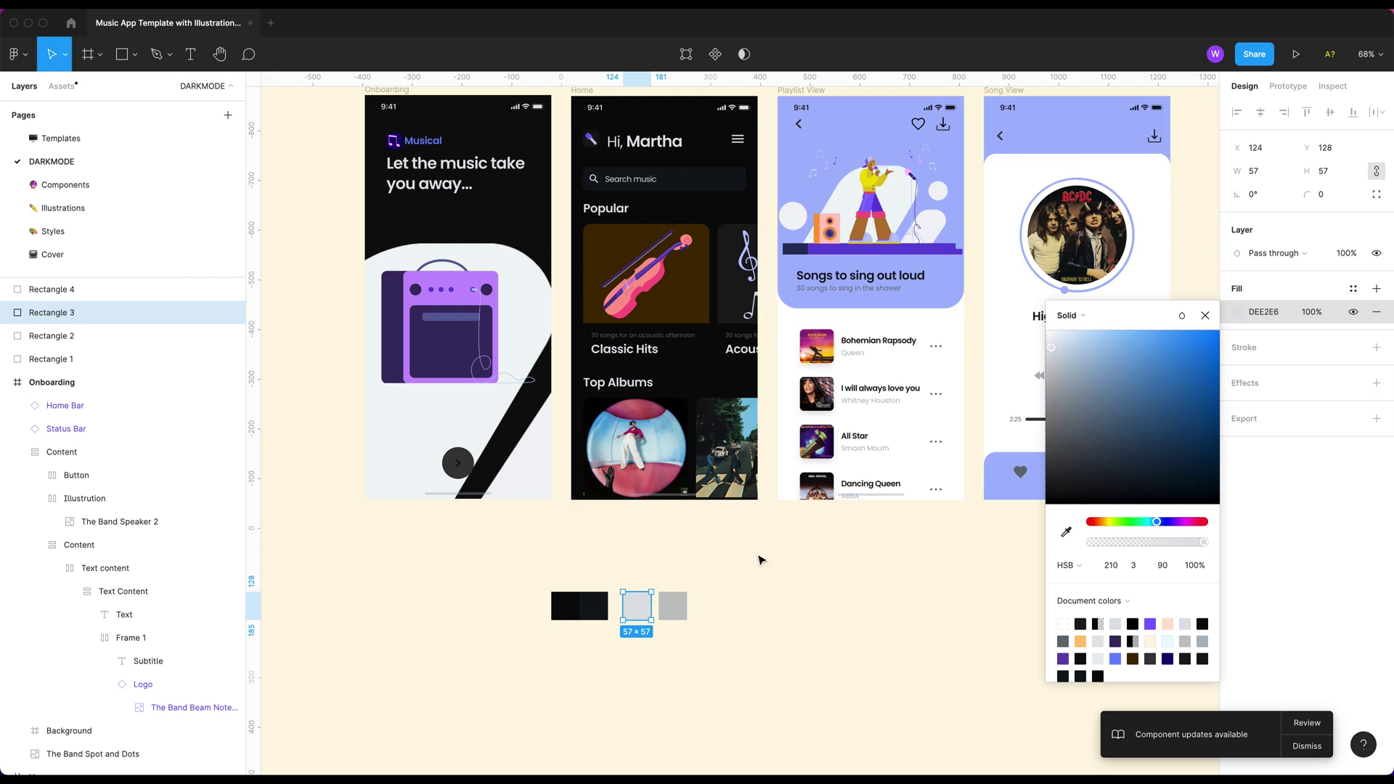
click(821, 592)
drag(641, 608, 628, 608)
click(638, 657)
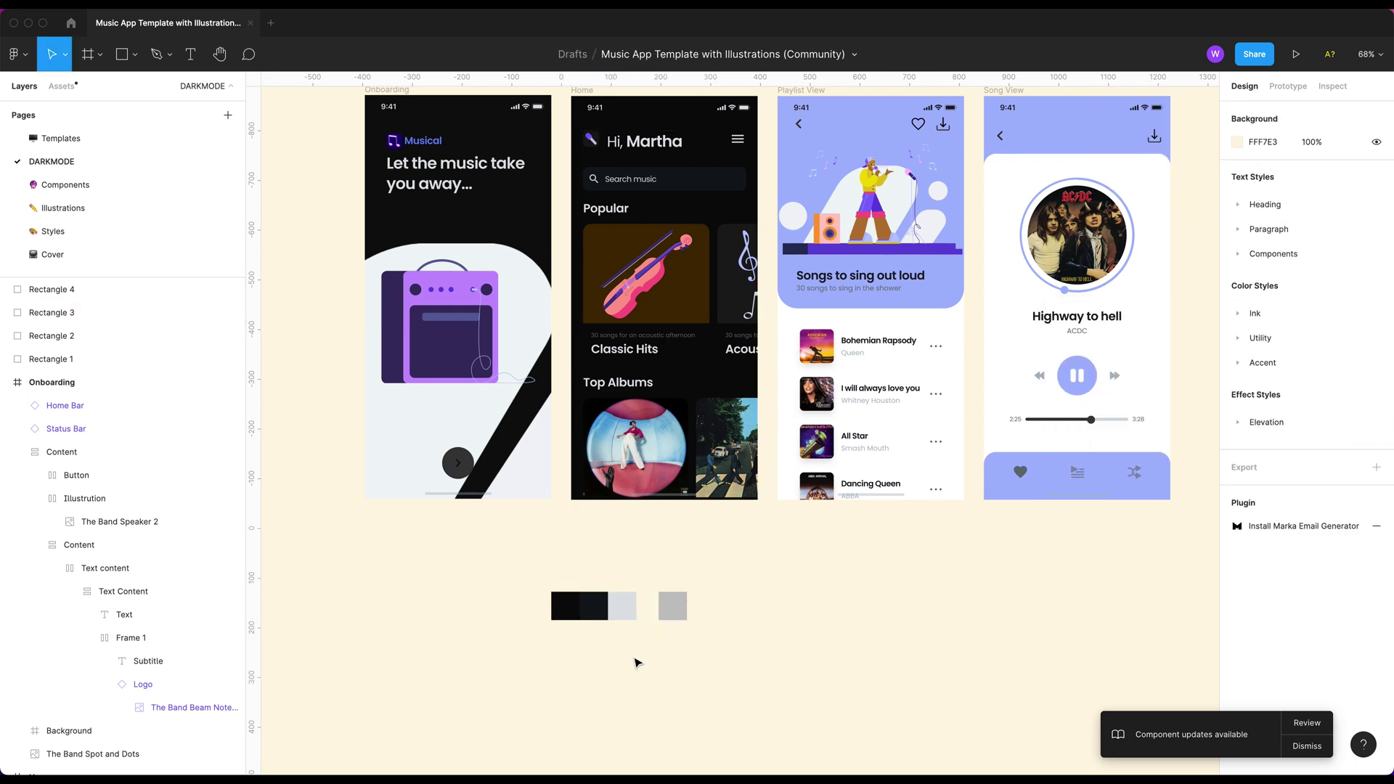
Step: Compare the three joined colour swatches up close, and inspect the microphone logo beside the Home frame's greeting for an accent colour
drag(638, 660, 579, 617)
scroll(581, 623, up, 10)
scroll(580, 622, up, 2)
key(Escape)
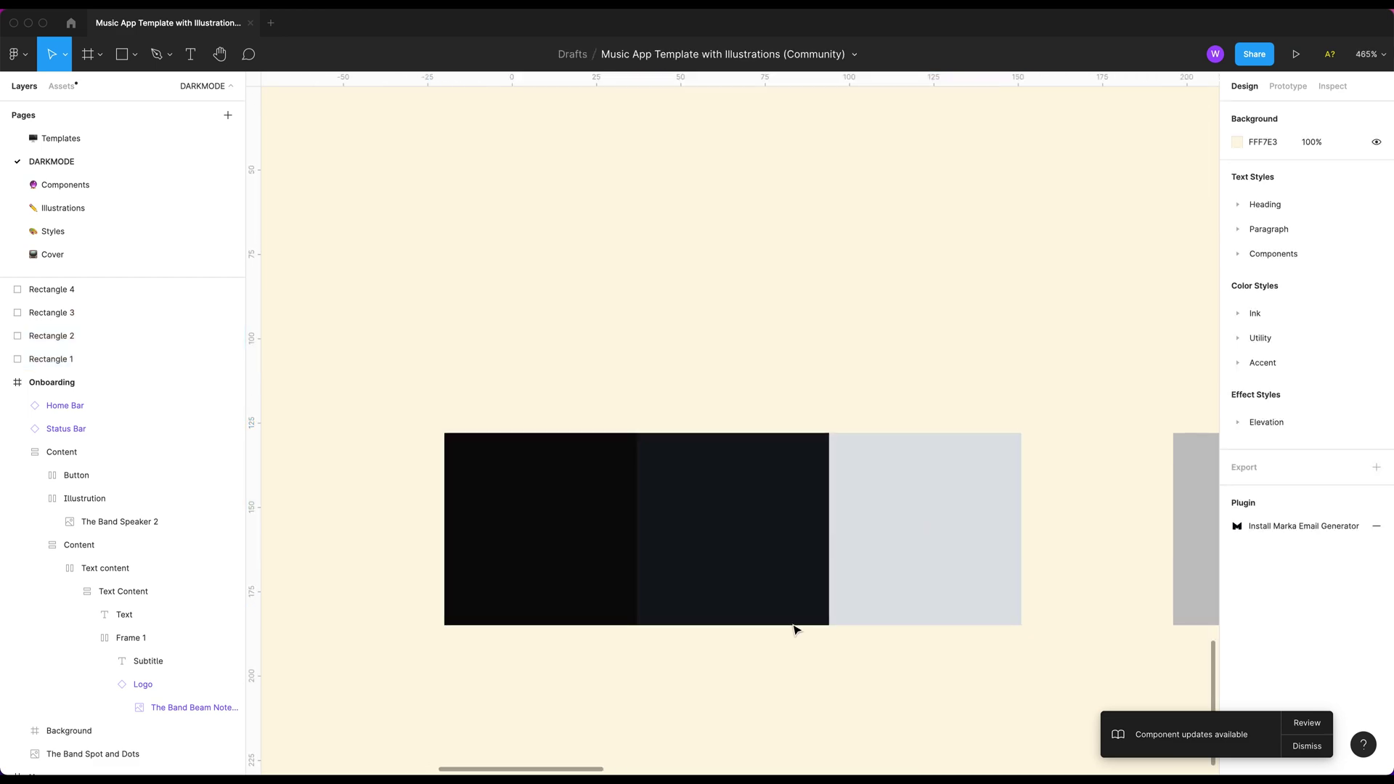
scroll(844, 386, down, 15)
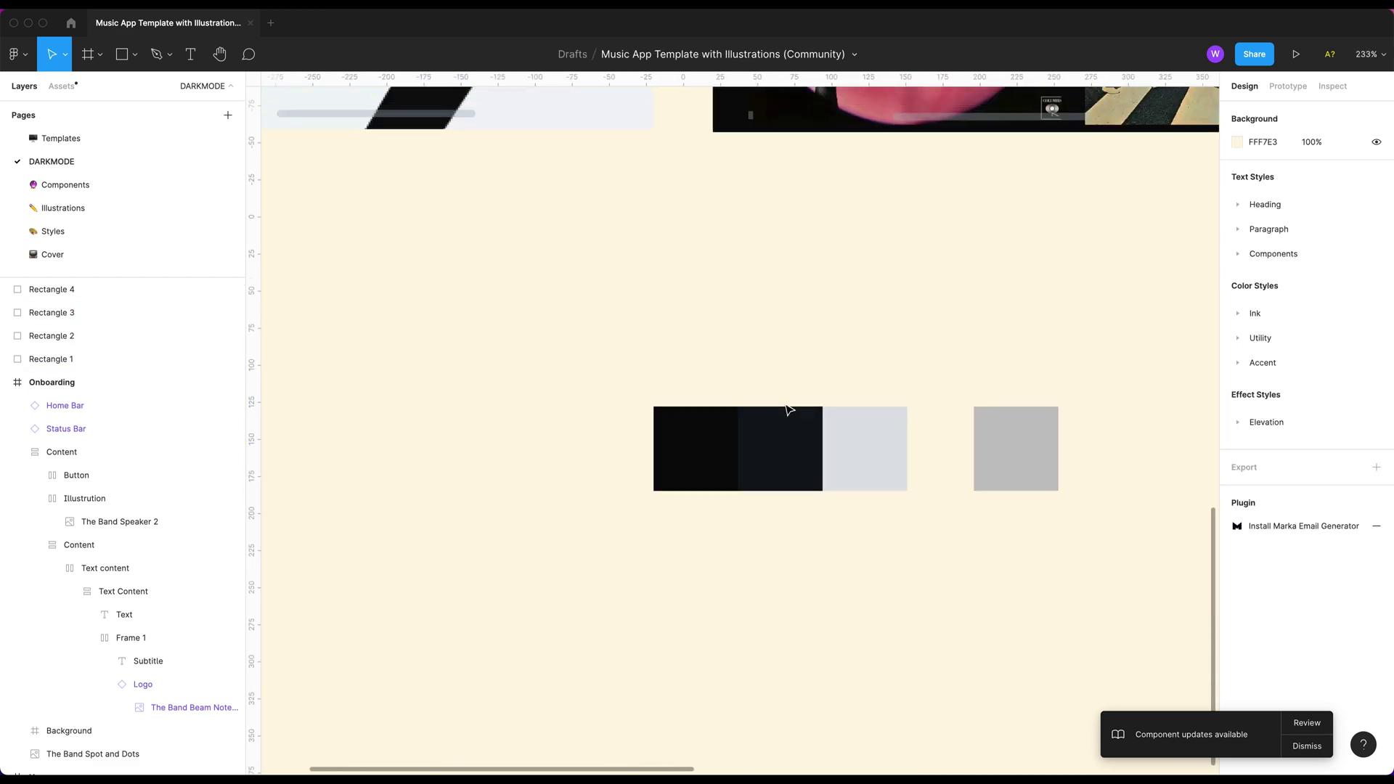
scroll(760, 519, up, 6)
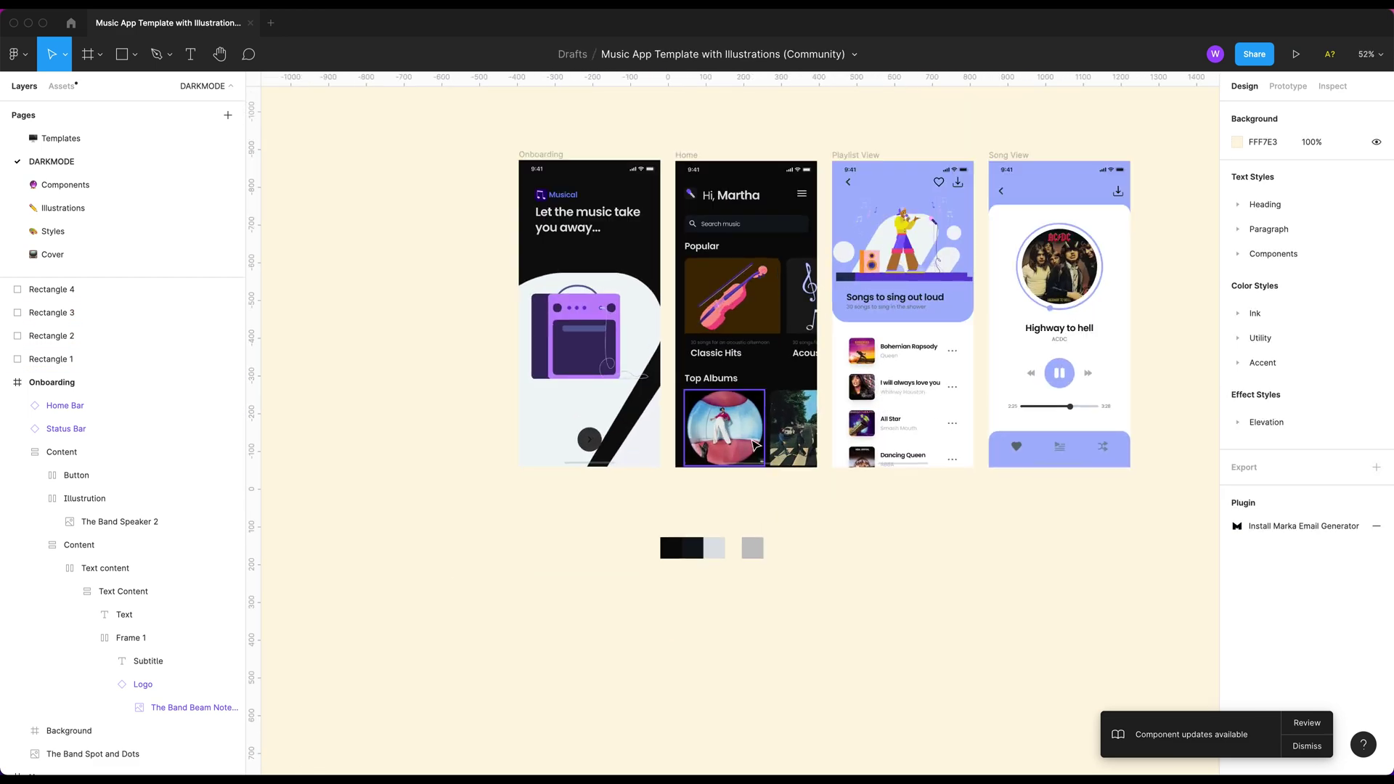
scroll(667, 119, up, 2)
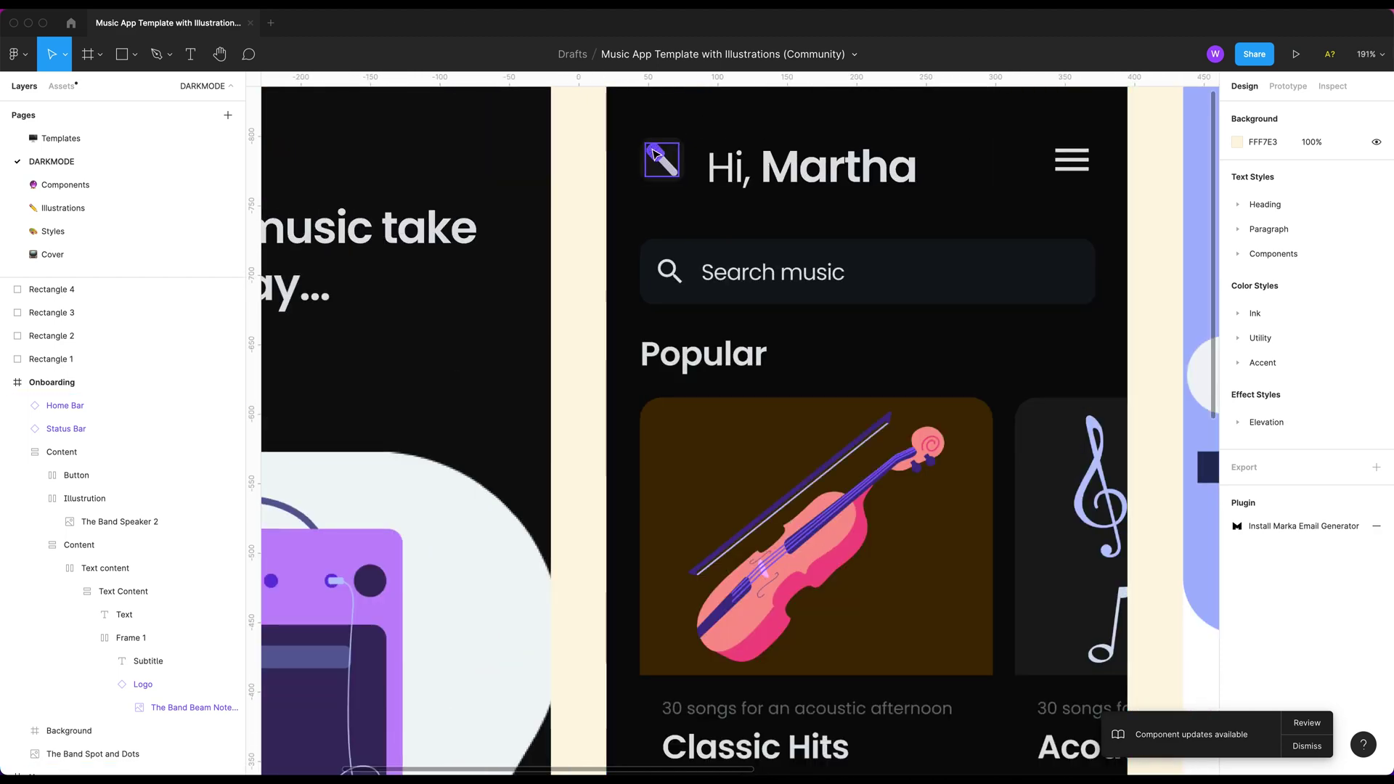
super+click(661, 158)
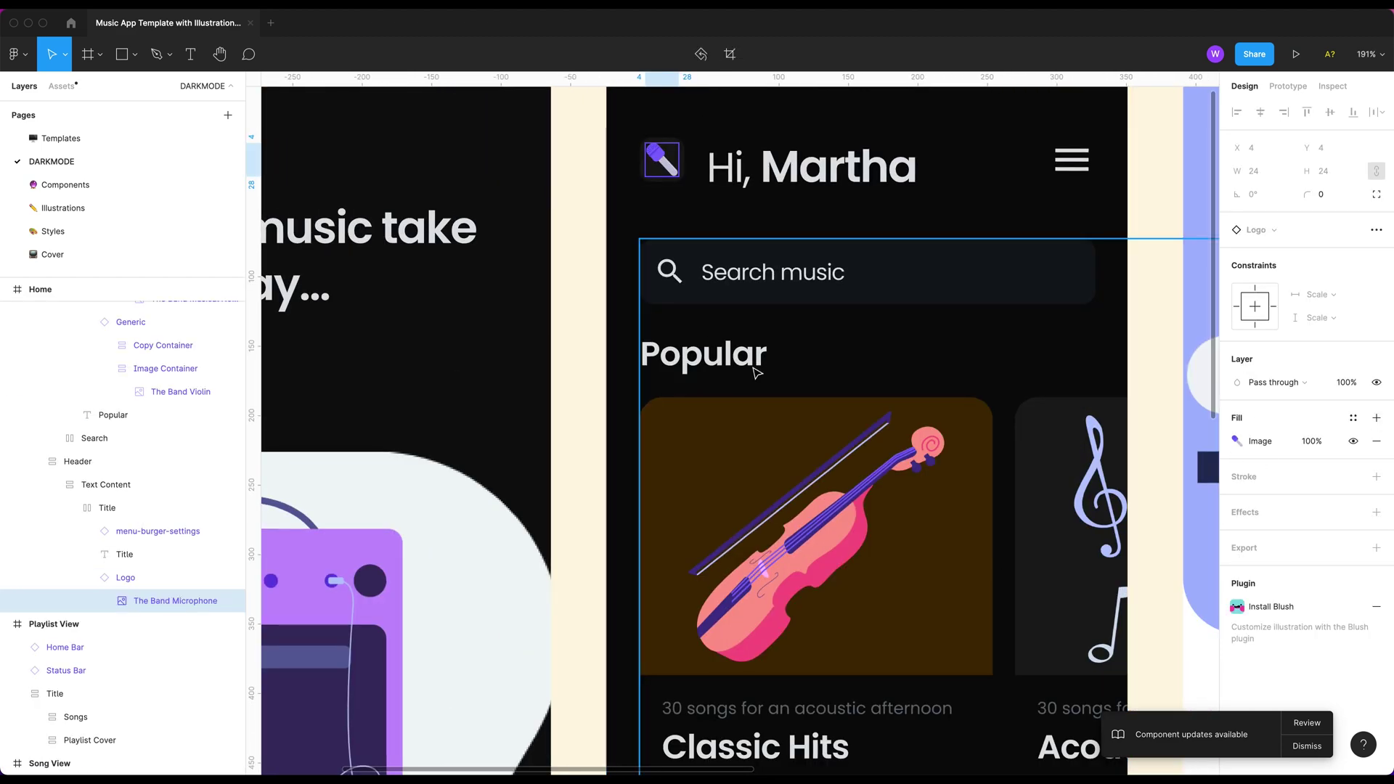
scroll(755, 367, down, 10)
scroll(834, 682, up, 6)
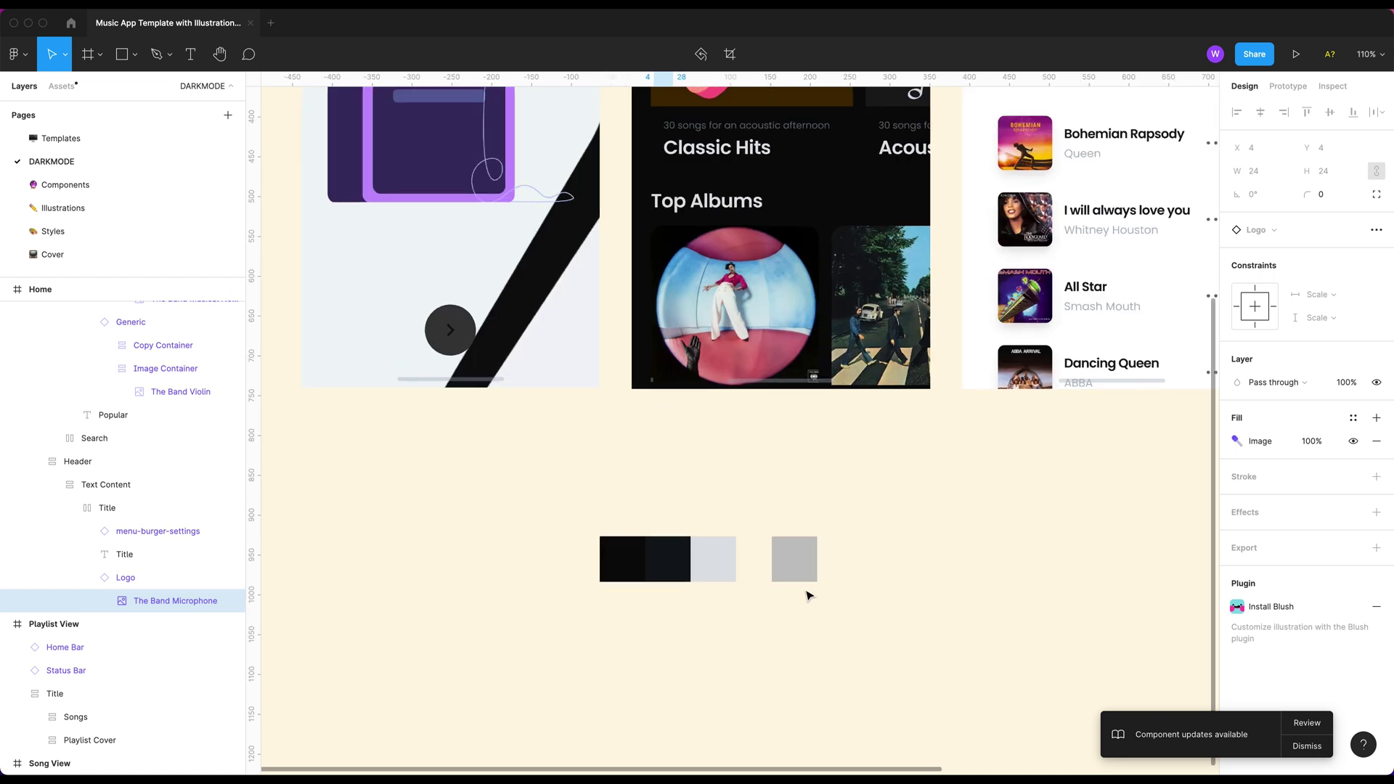
Step: Fill the fourth square with the purple 8069FF sampled from the Home frame, and place it flush against the off-white square
click(802, 574)
scroll(1154, 479, up, 4)
scroll(1174, 433, up, 3)
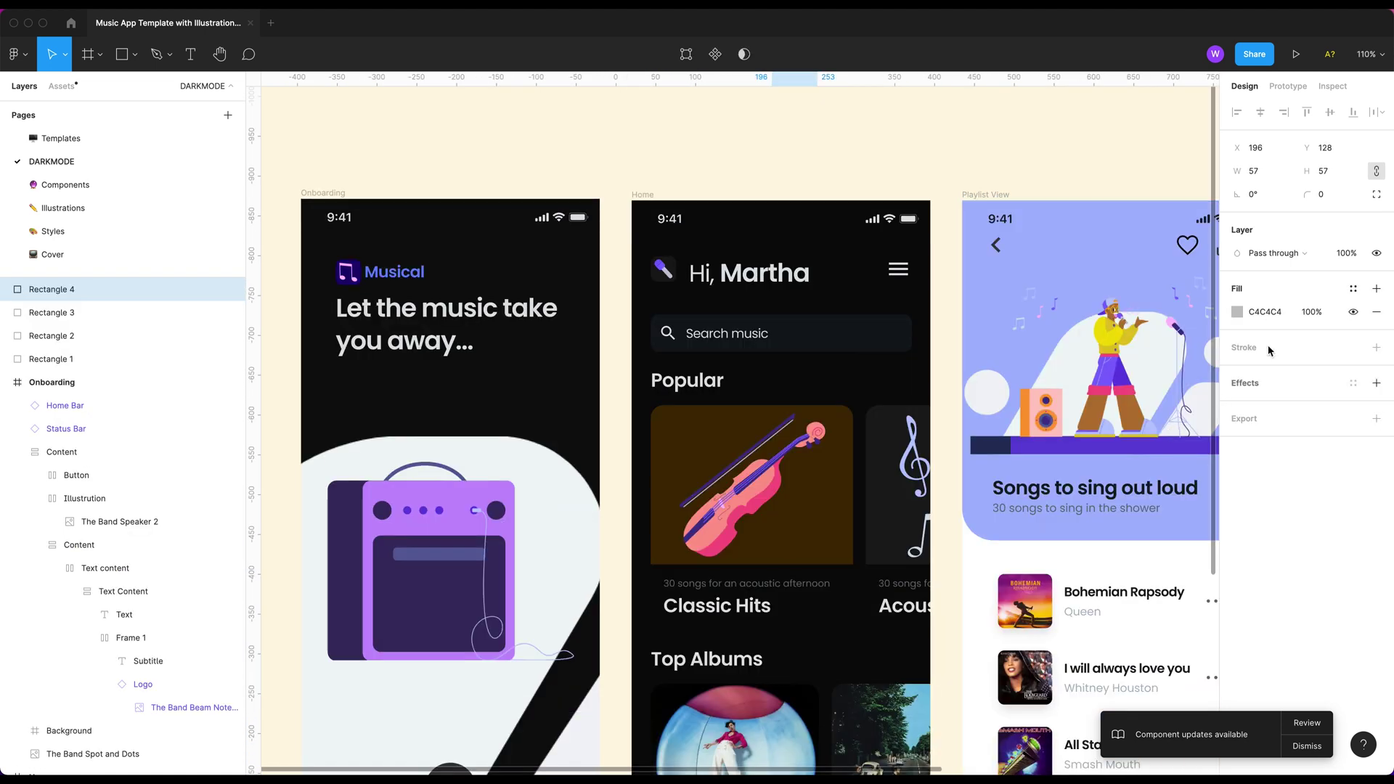
click(1236, 311)
click(1065, 532)
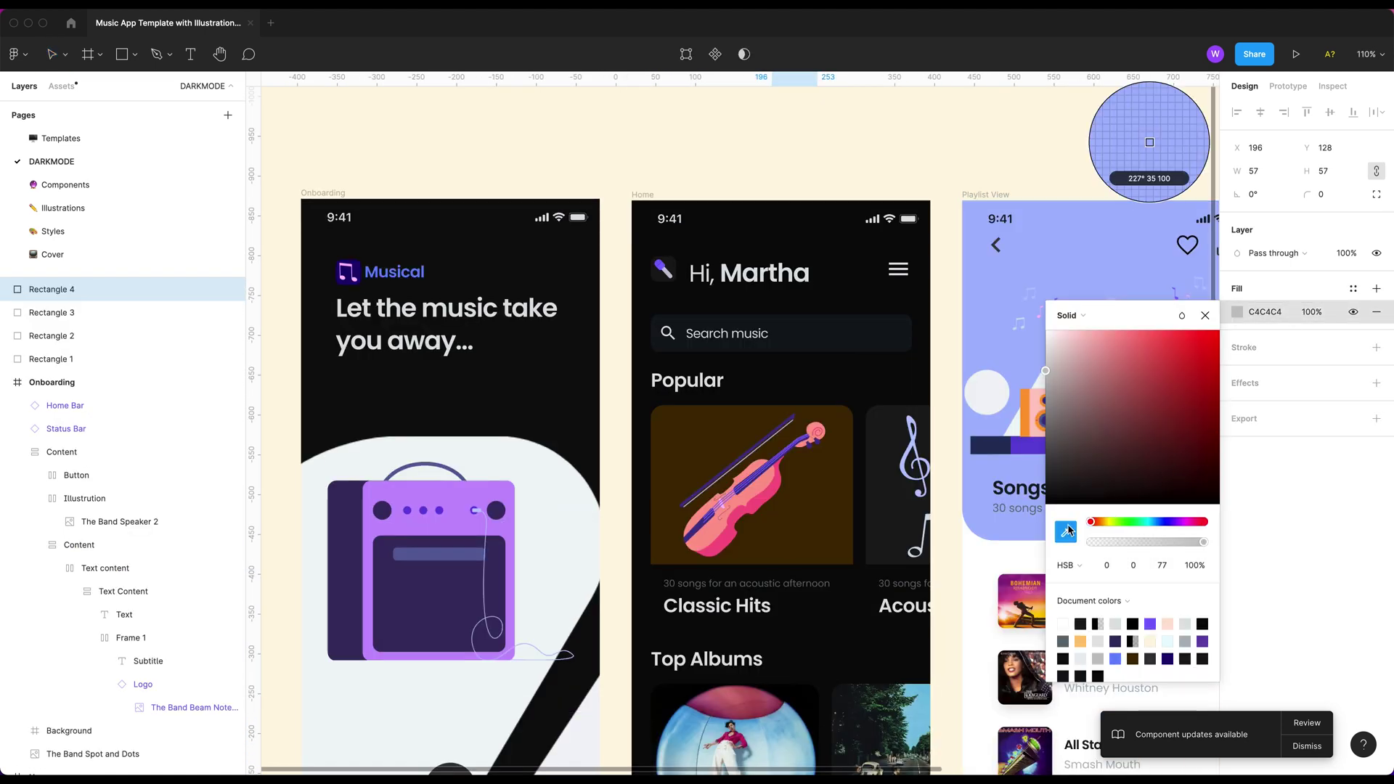
click(1149, 143)
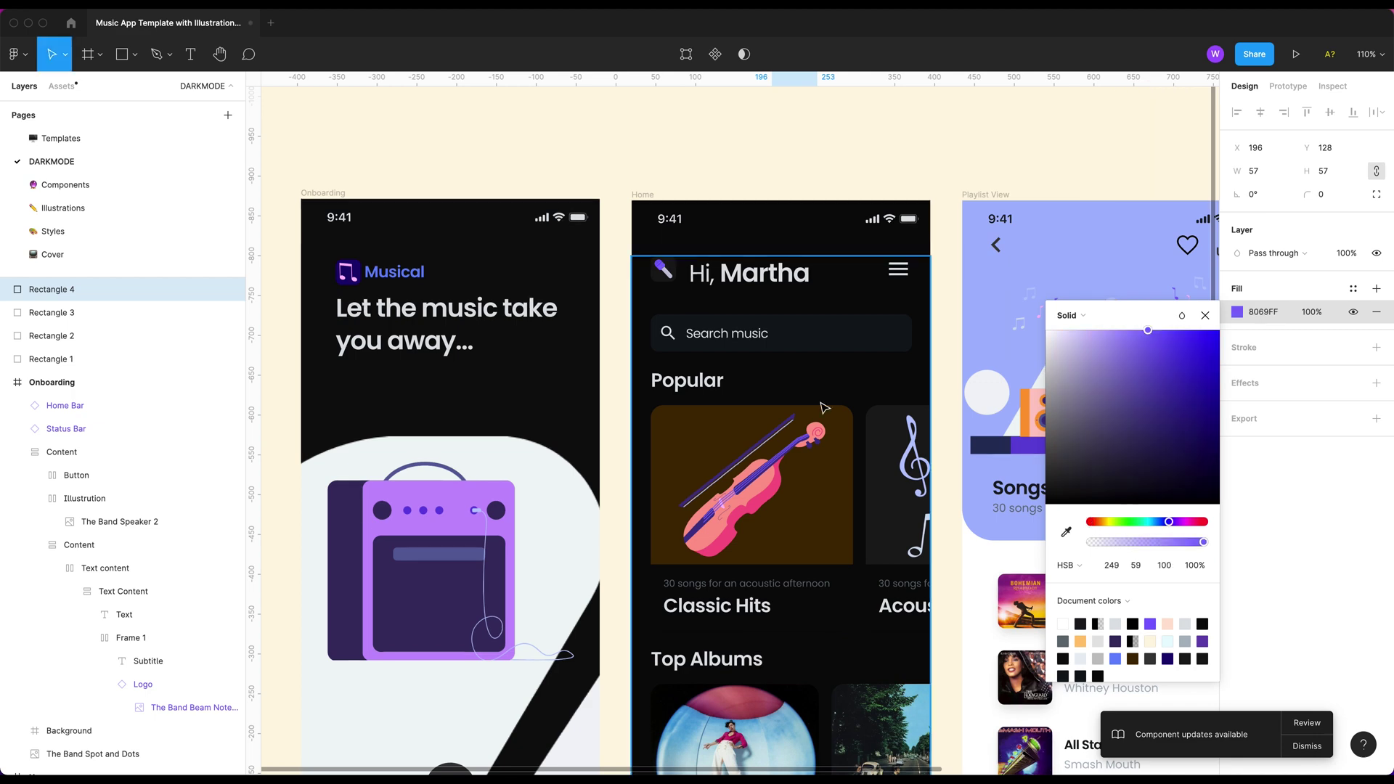
scroll(799, 508, down, 9)
key(Escape)
key(Escape)
drag(799, 502, 762, 502)
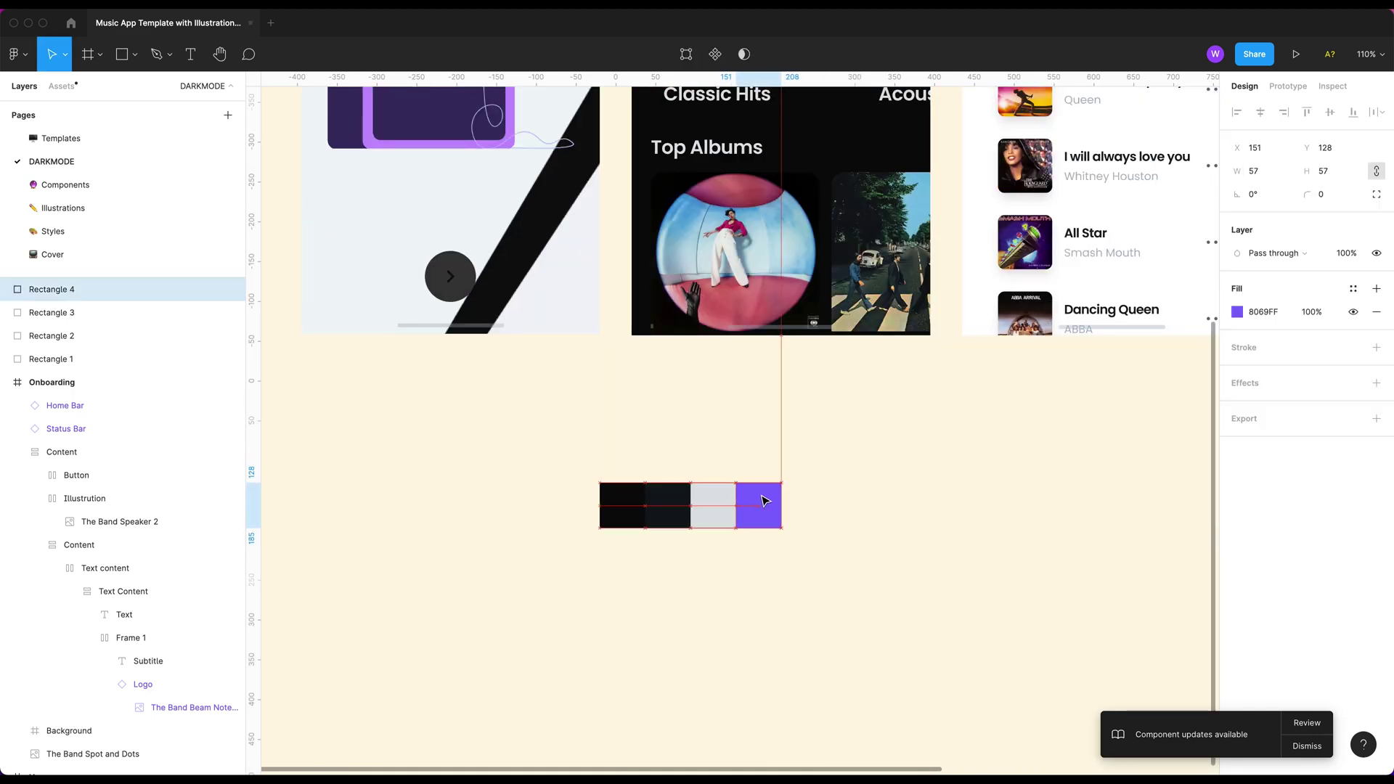
Step: Try the purple square beside the near-black one for contrast, and return it to its place beside the off-white square
drag(831, 563, 607, 541)
click(796, 555)
drag(760, 501, 583, 501)
click(618, 582)
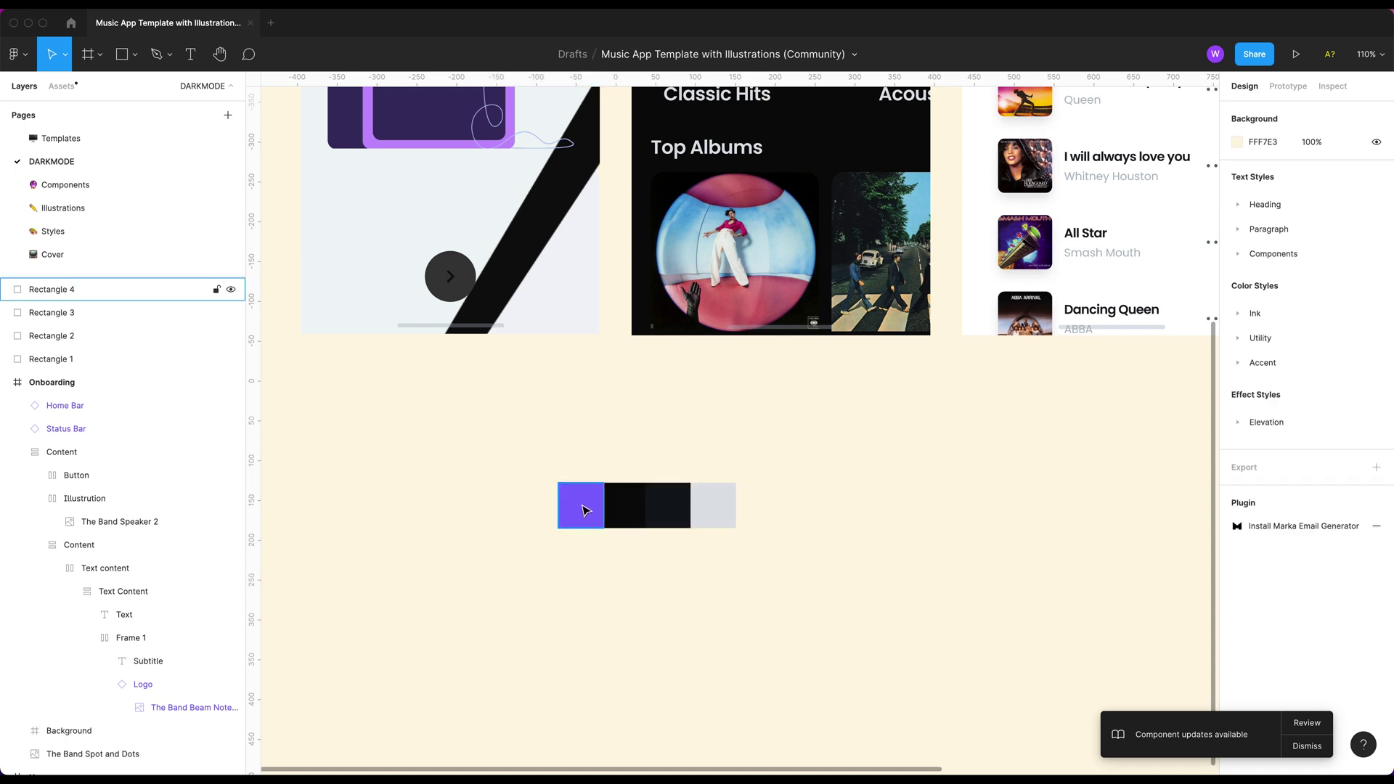
scroll(579, 503, up, 5)
click(619, 541)
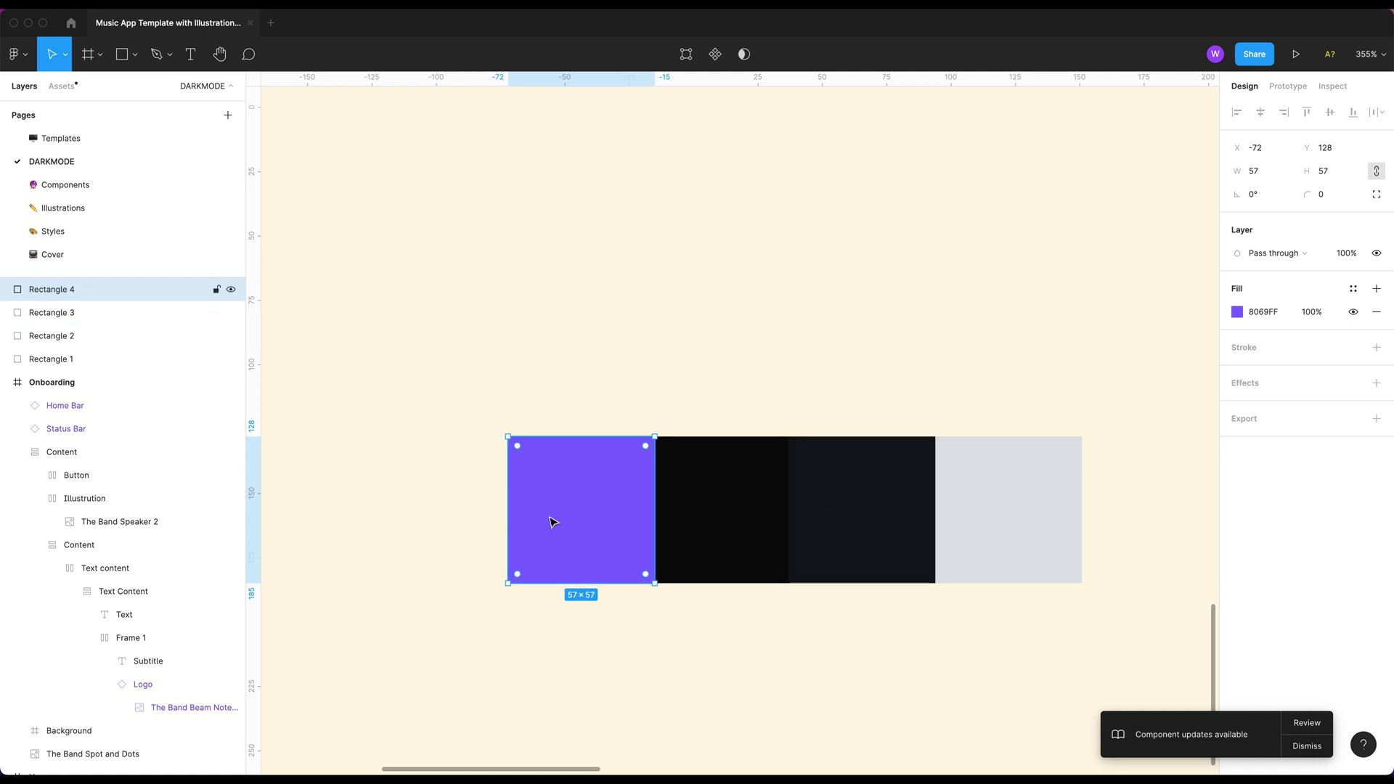
drag(551, 520, 1130, 521)
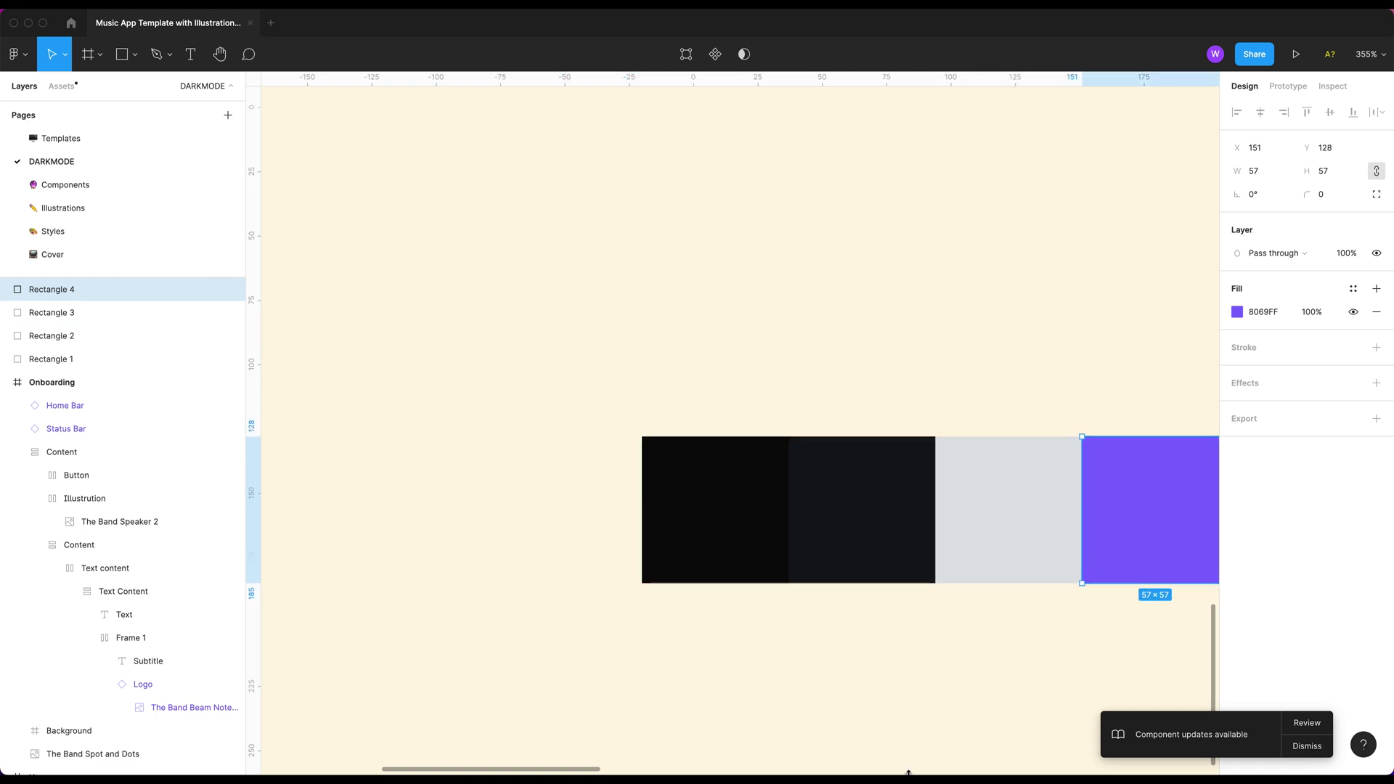
click(930, 697)
Step: Select all four colour squares and move them together closer beneath the Home frame
scroll(921, 673, down, 10)
drag(943, 648, 903, 618)
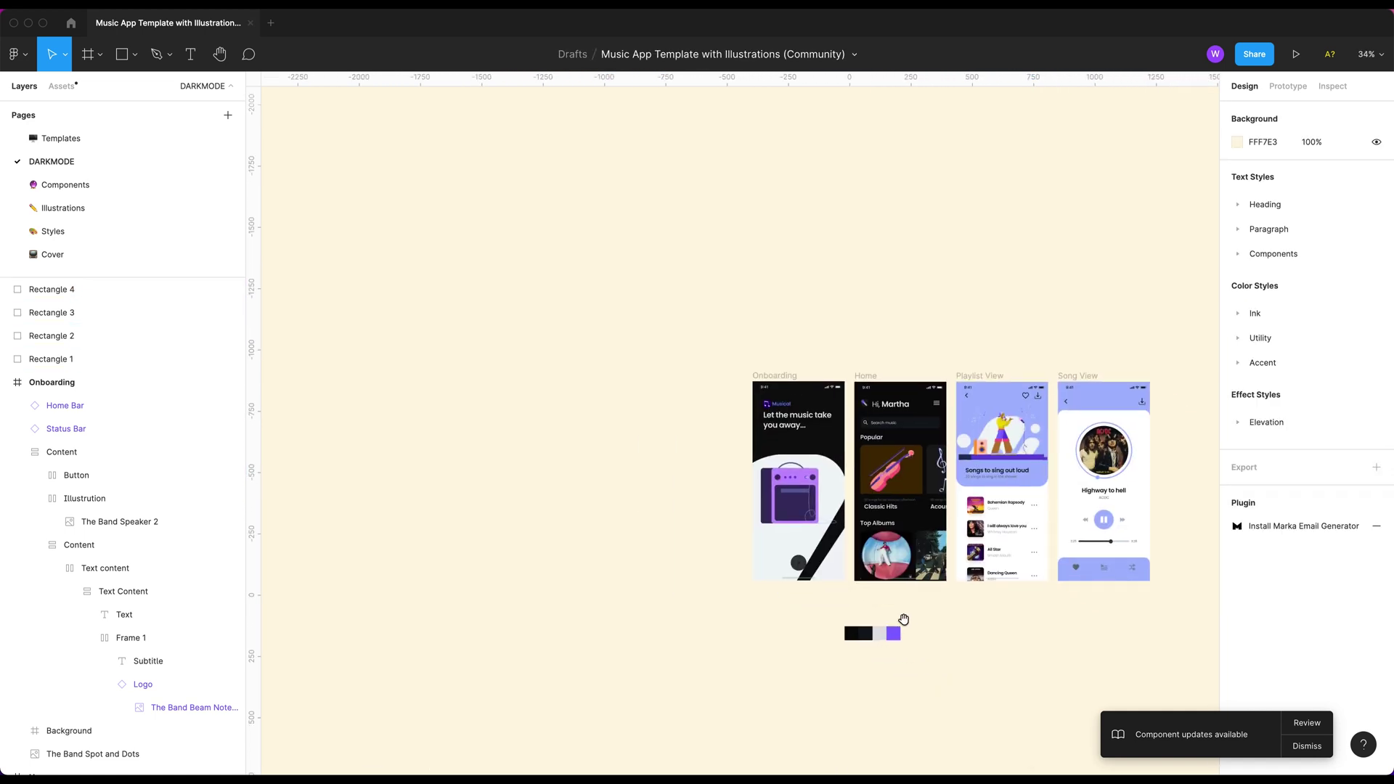
scroll(919, 675, up, 3)
drag(1047, 649, 972, 632)
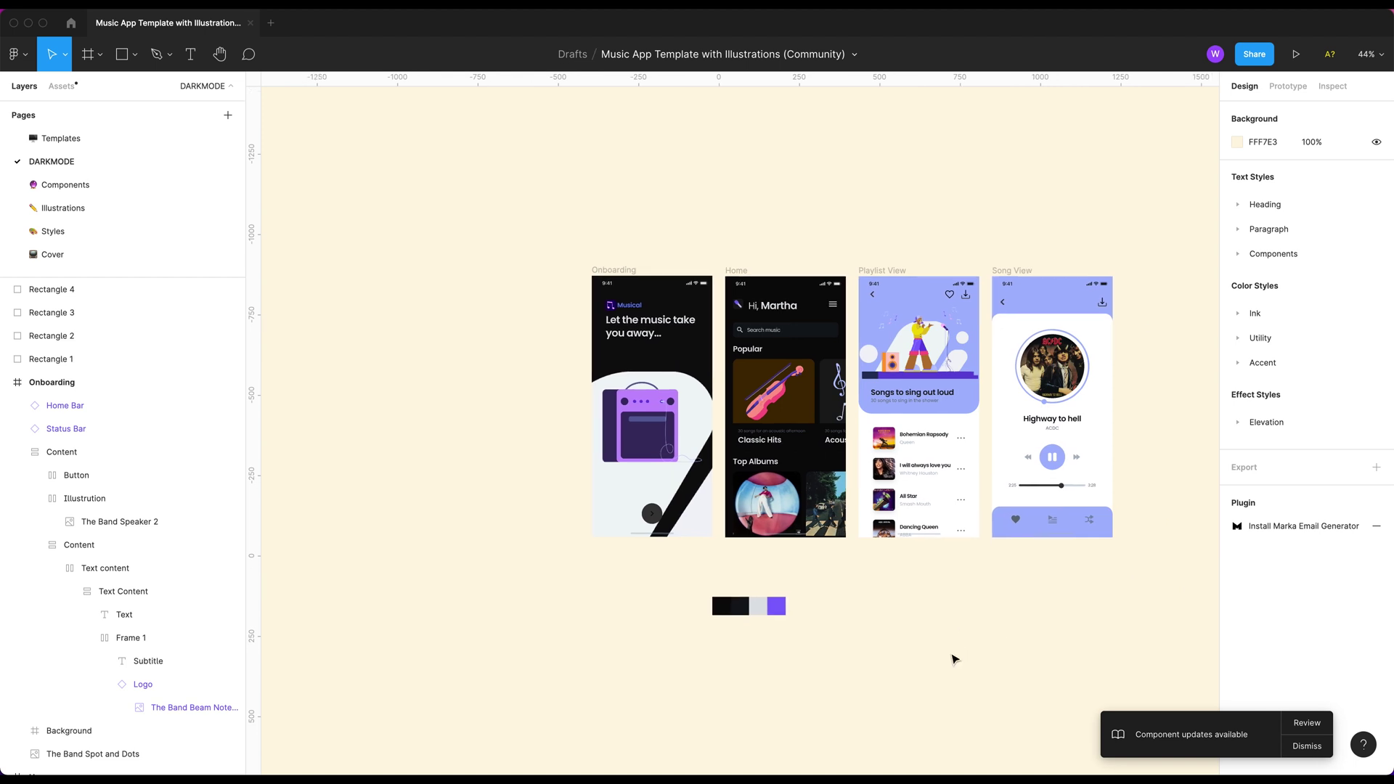
drag(891, 660, 692, 567)
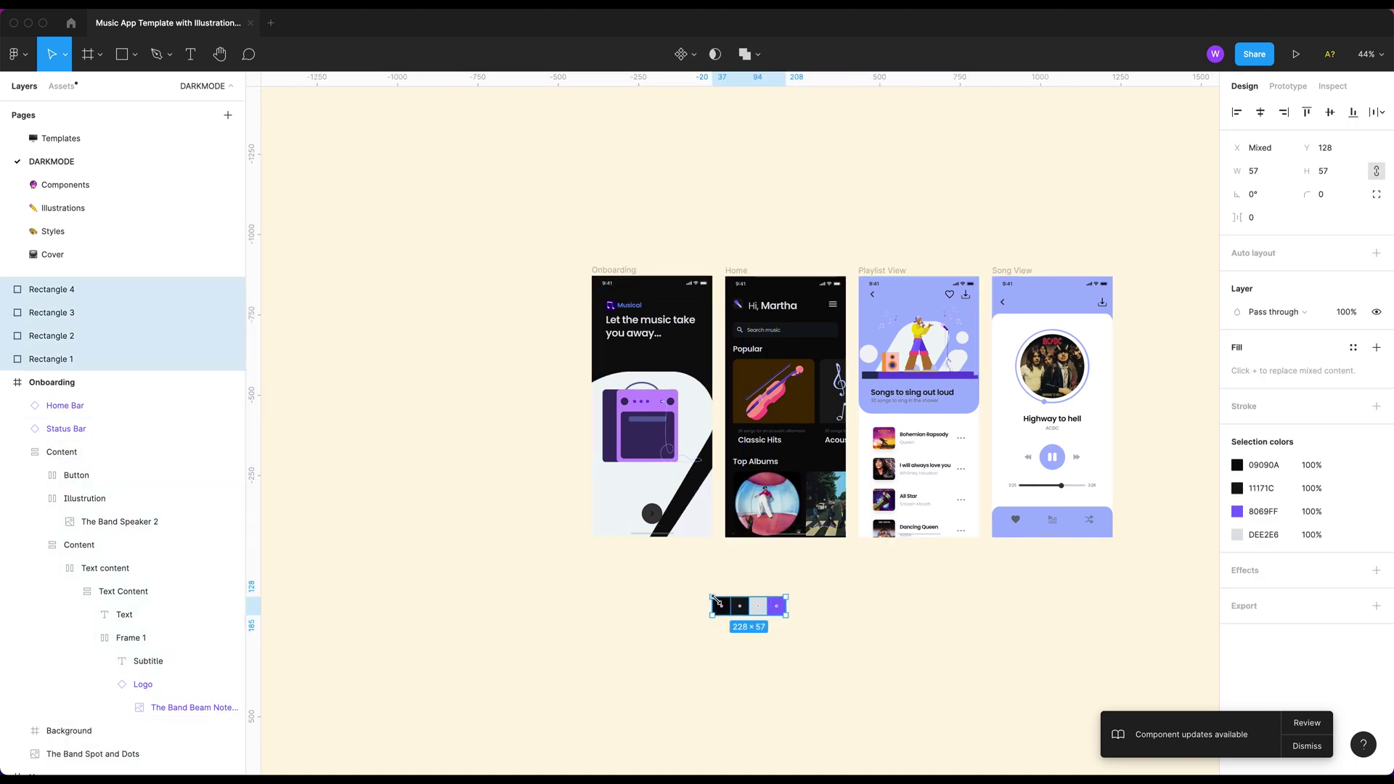
drag(749, 612, 788, 574)
click(851, 567)
Step: Examine the screens against the colour palette, and check the fill of the "30 songs for an acoustic afternoon" label in the Home frame
scroll(851, 566, up, 1)
drag(958, 579, 779, 602)
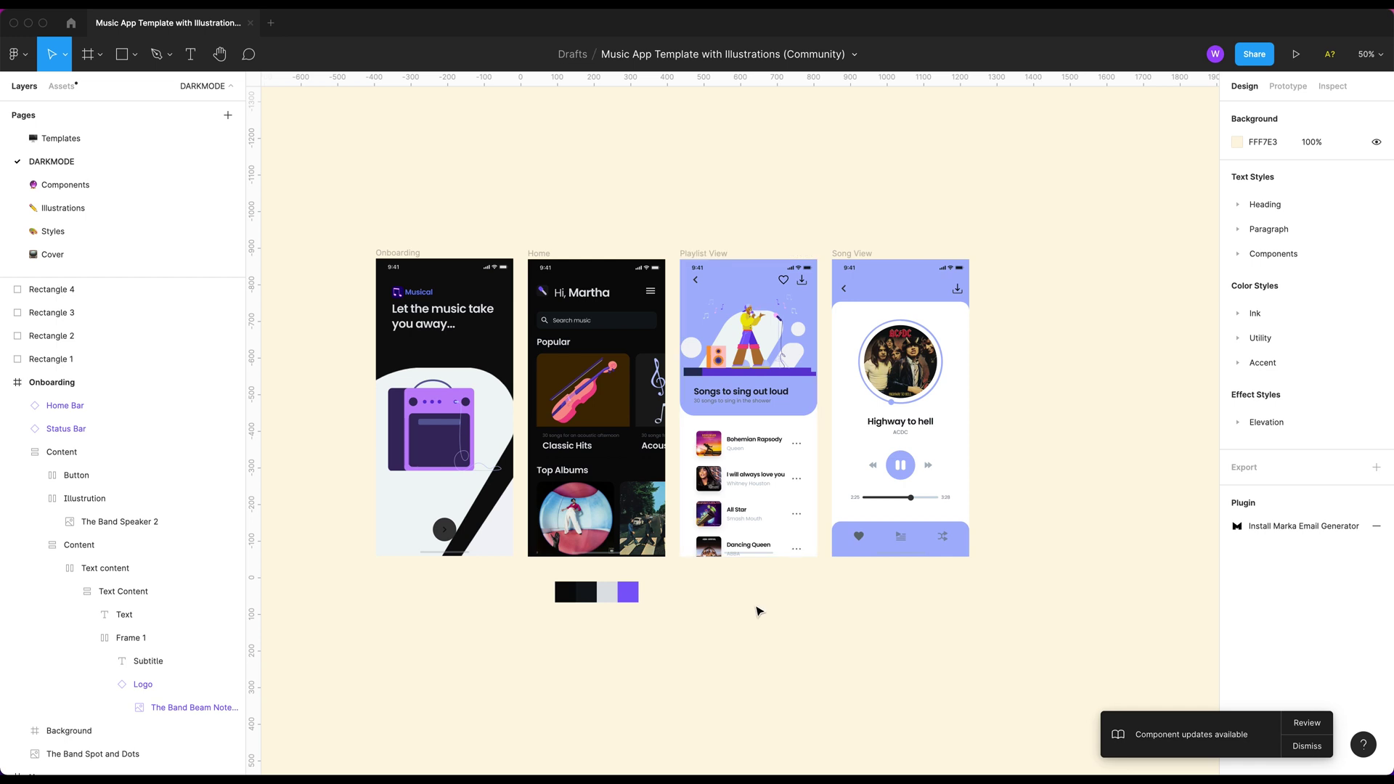
scroll(589, 388, up, 5)
scroll(586, 401, down, 1)
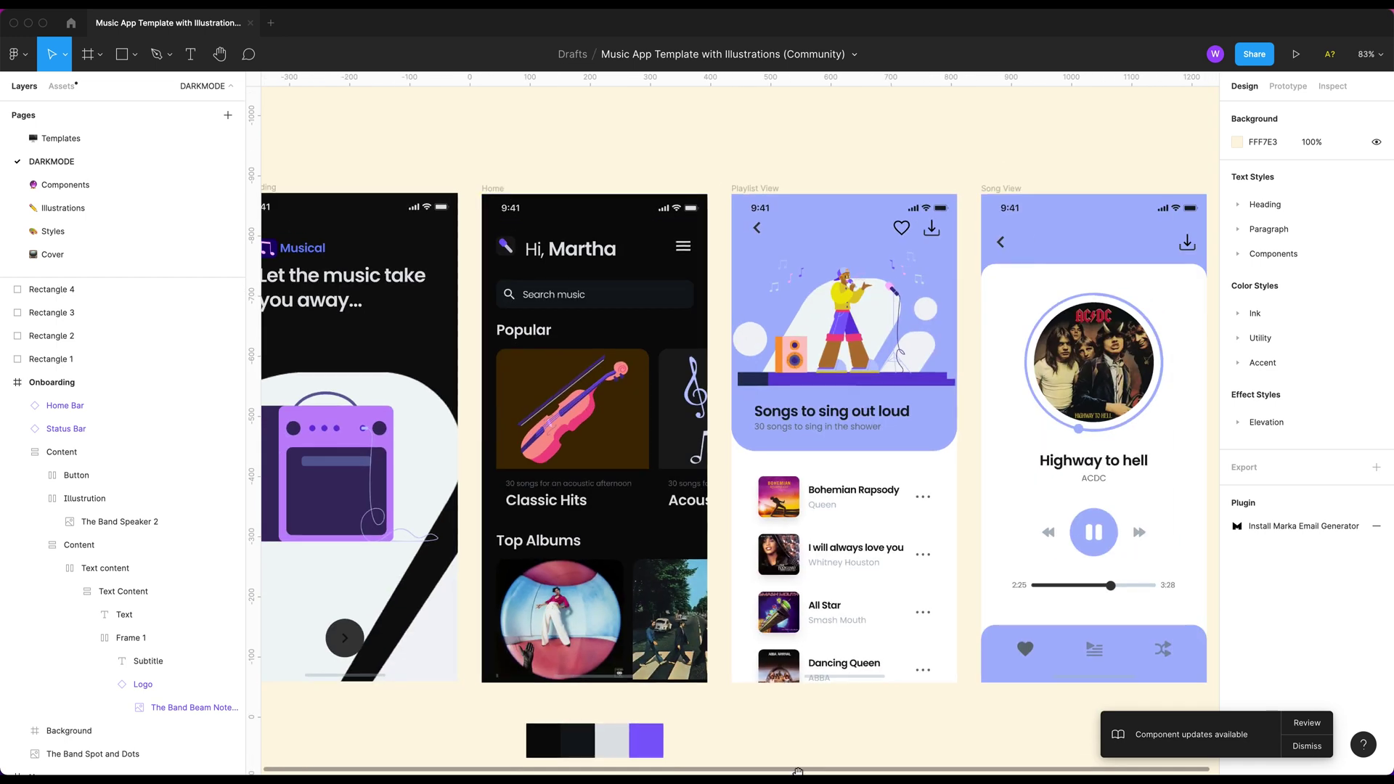
drag(798, 752, 858, 692)
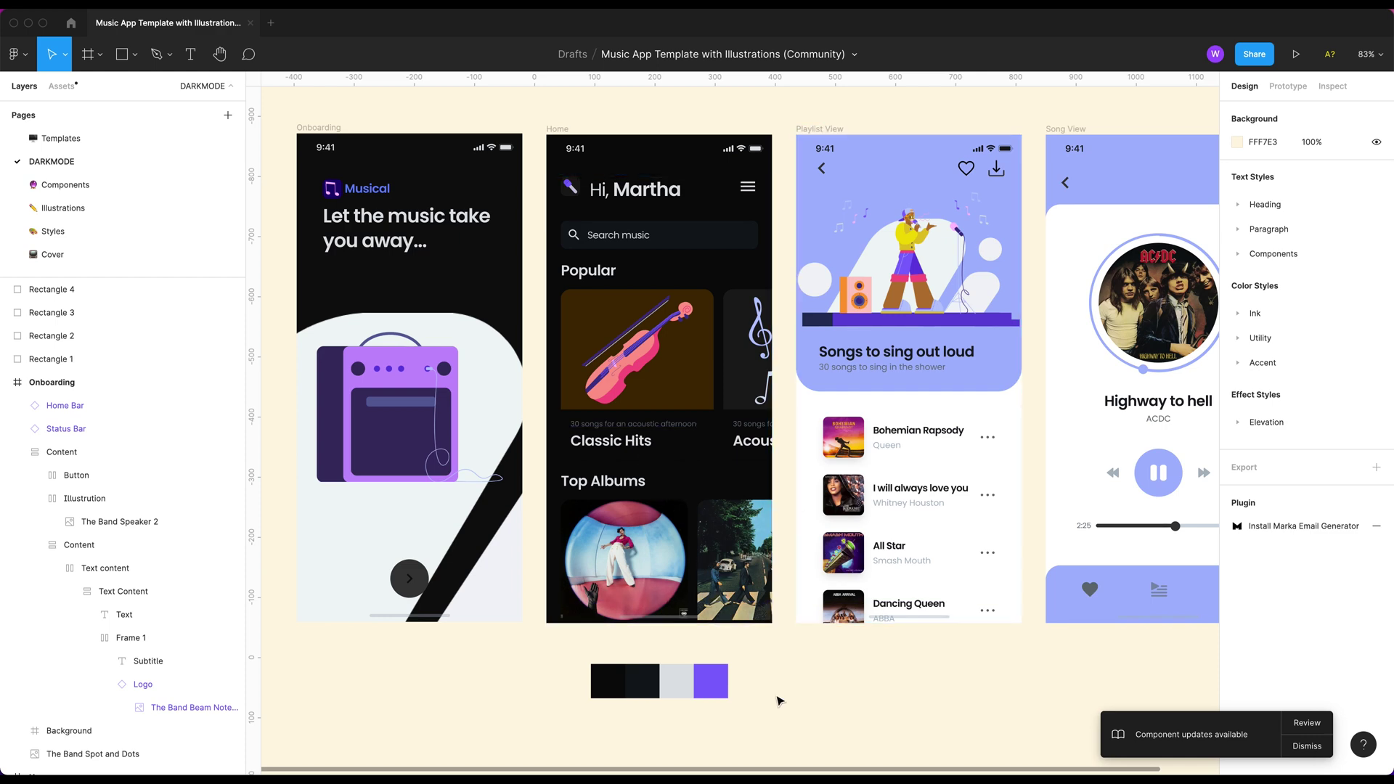
scroll(777, 697, up, 5)
scroll(662, 391, up, 3)
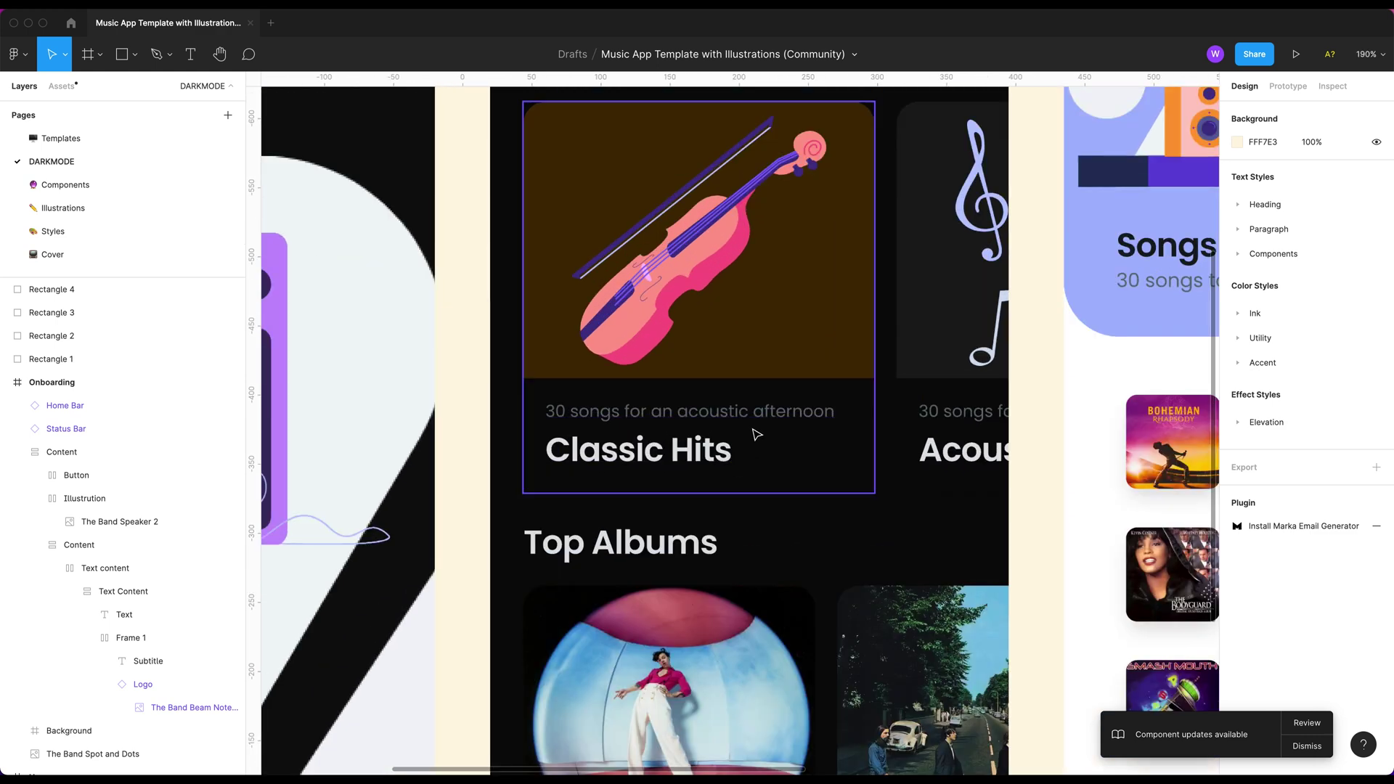
super+click(762, 418)
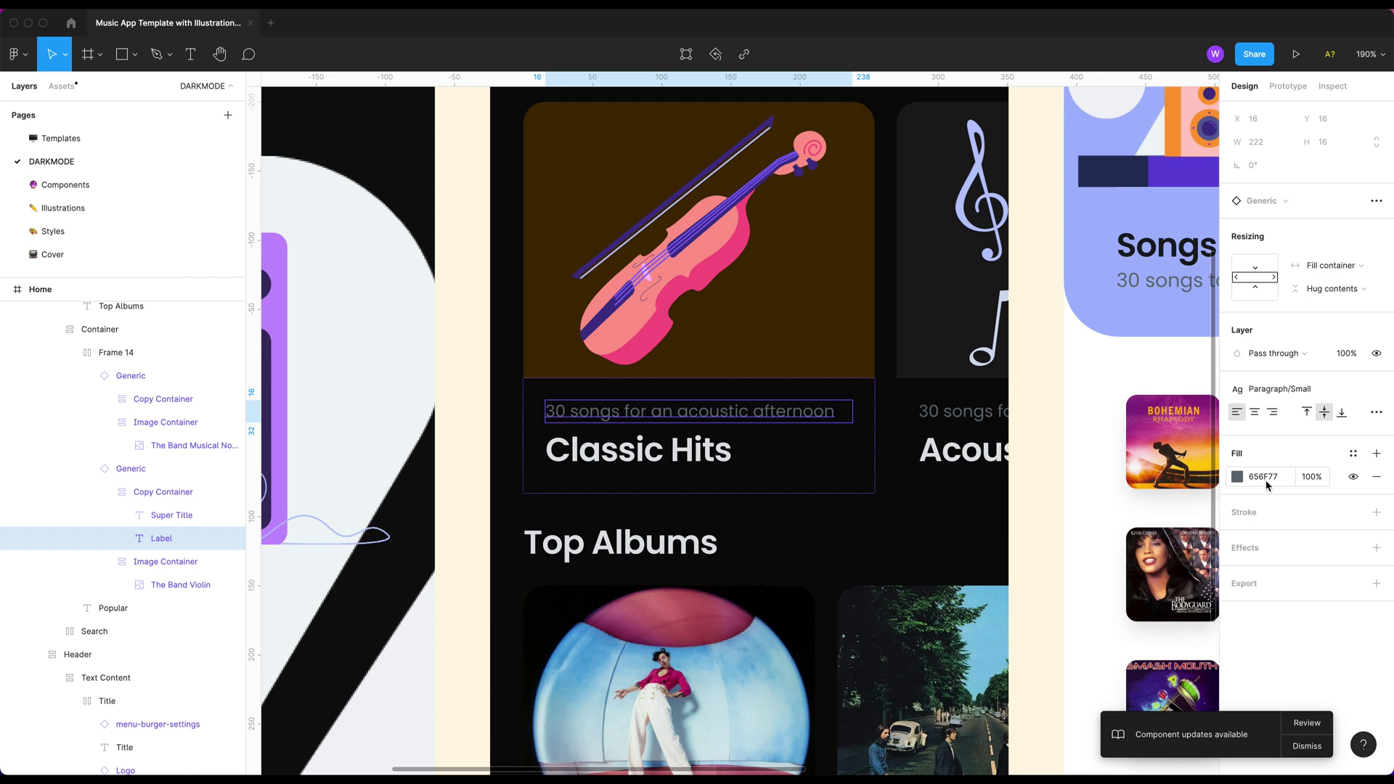
scroll(908, 390, down, 3)
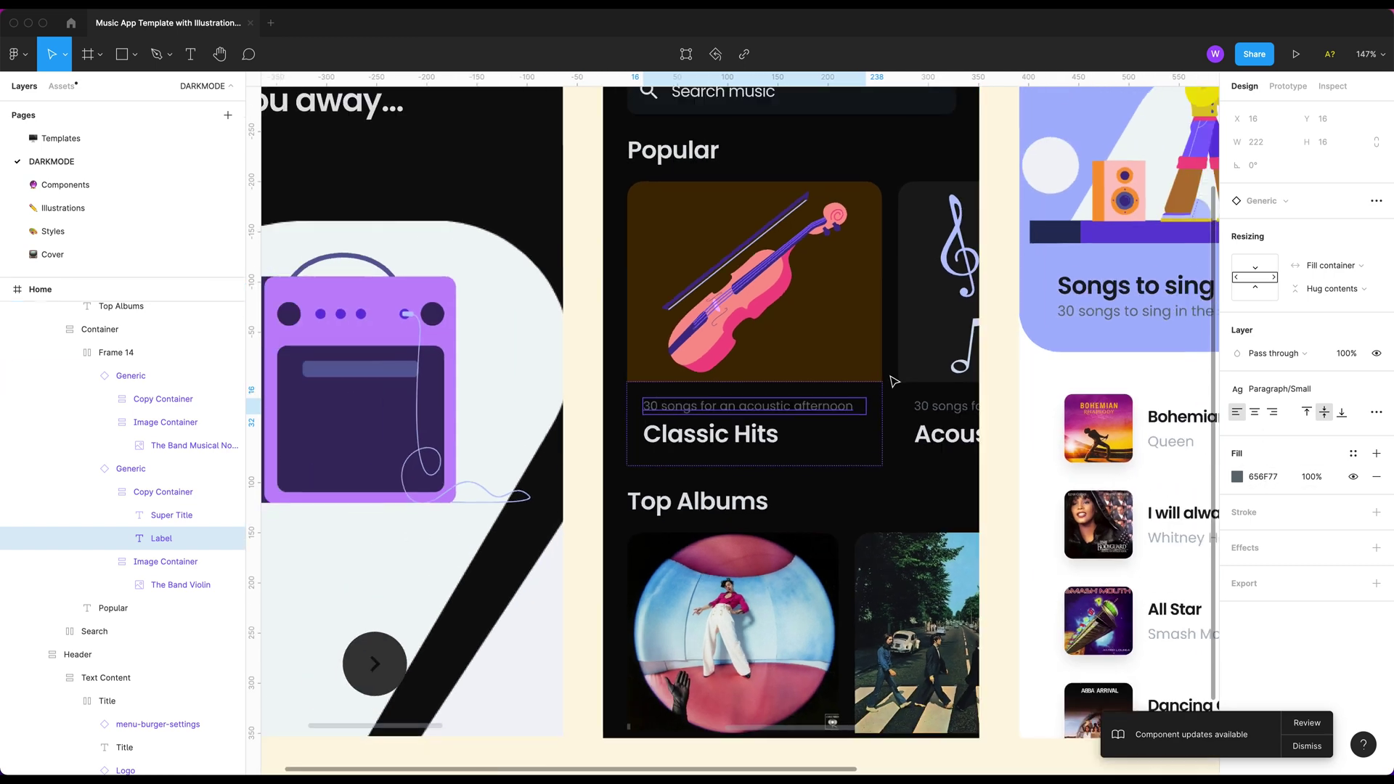
scroll(717, 115, down, 1)
scroll(690, 124, up, 4)
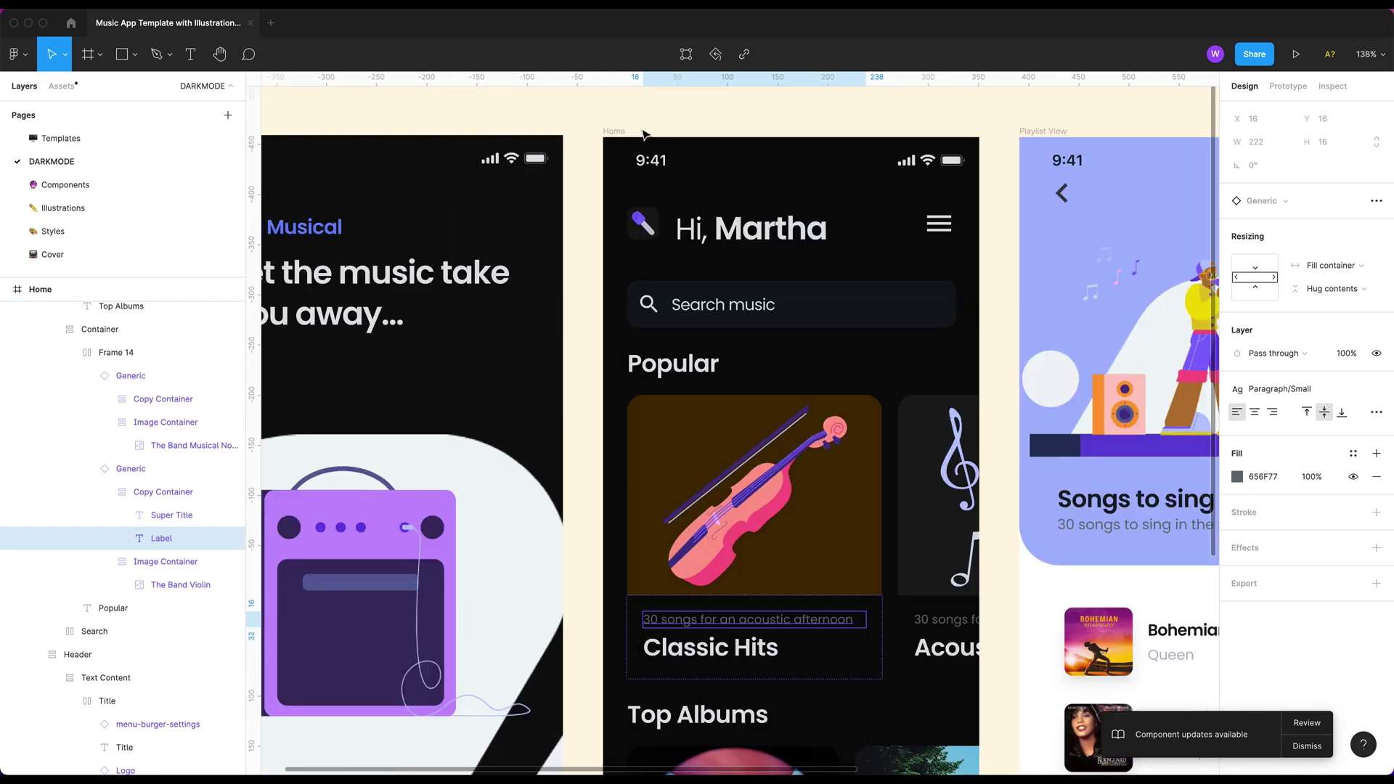
Step: Lighten the Home frame's grey 656F77 selection colour to 99A6B1
click(653, 150)
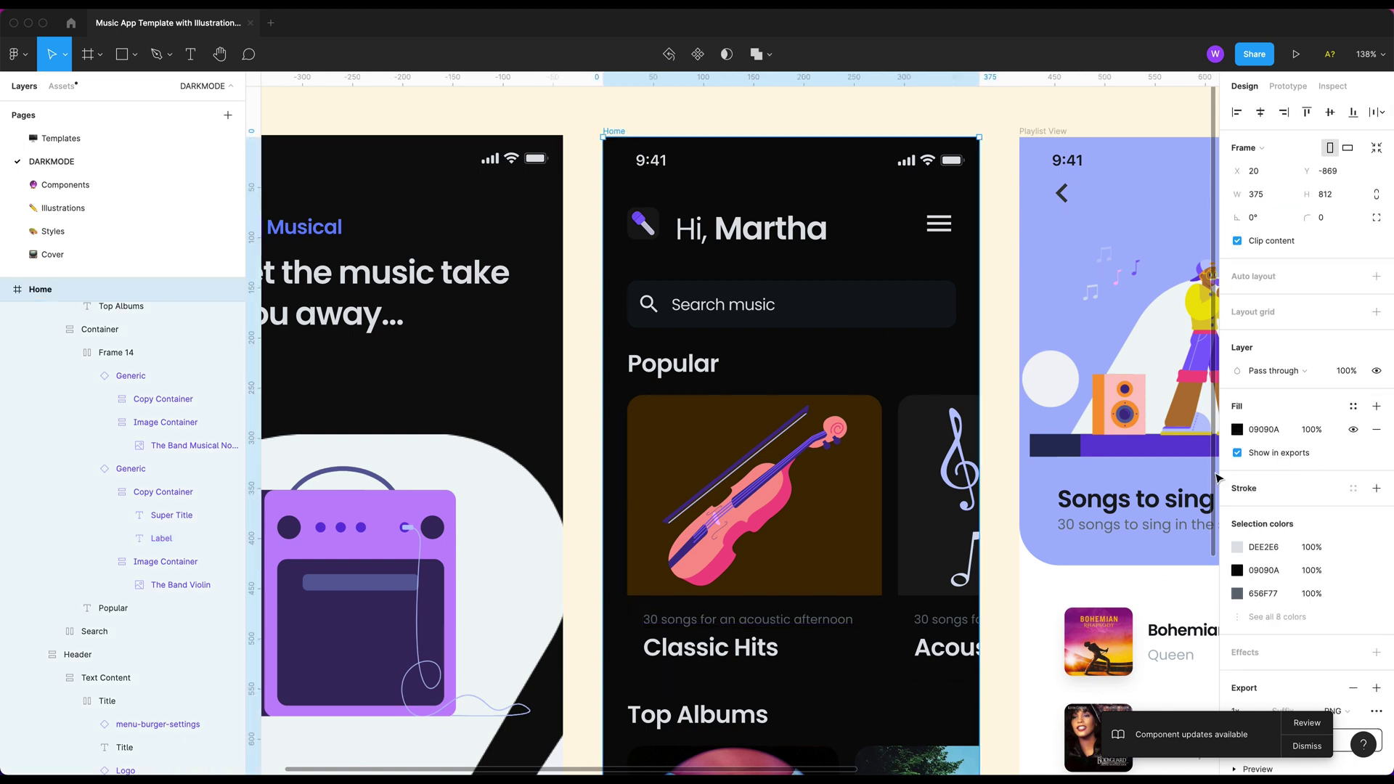
click(1241, 594)
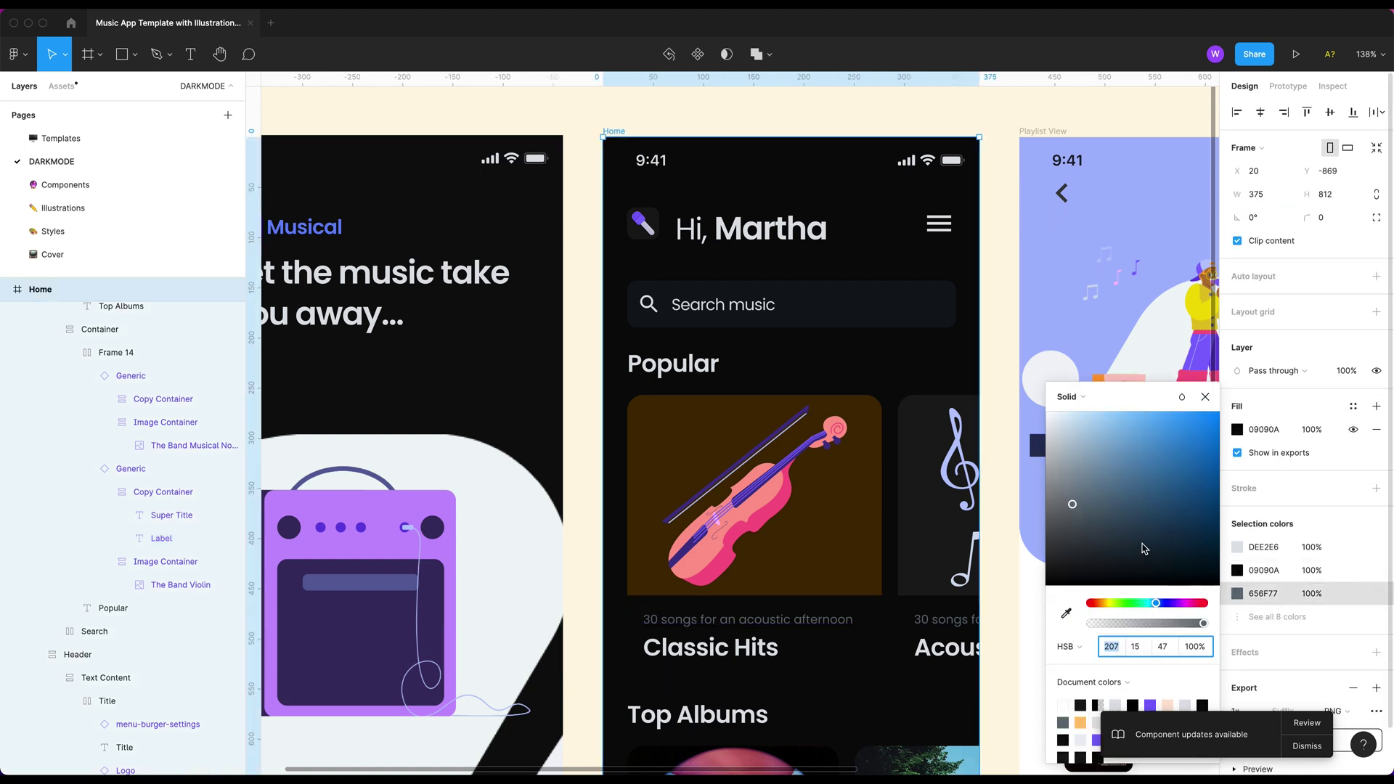
drag(1062, 507, 1068, 462)
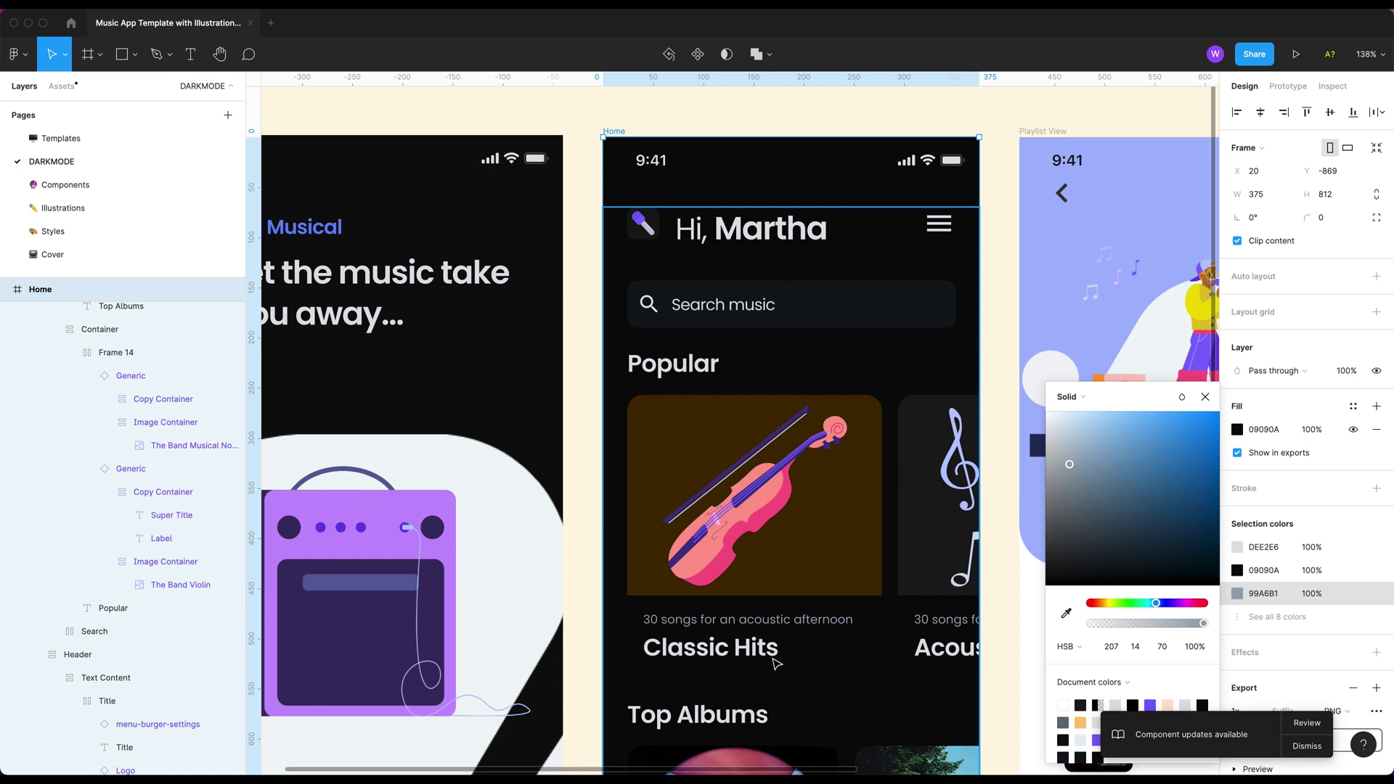
scroll(794, 651, down, 4)
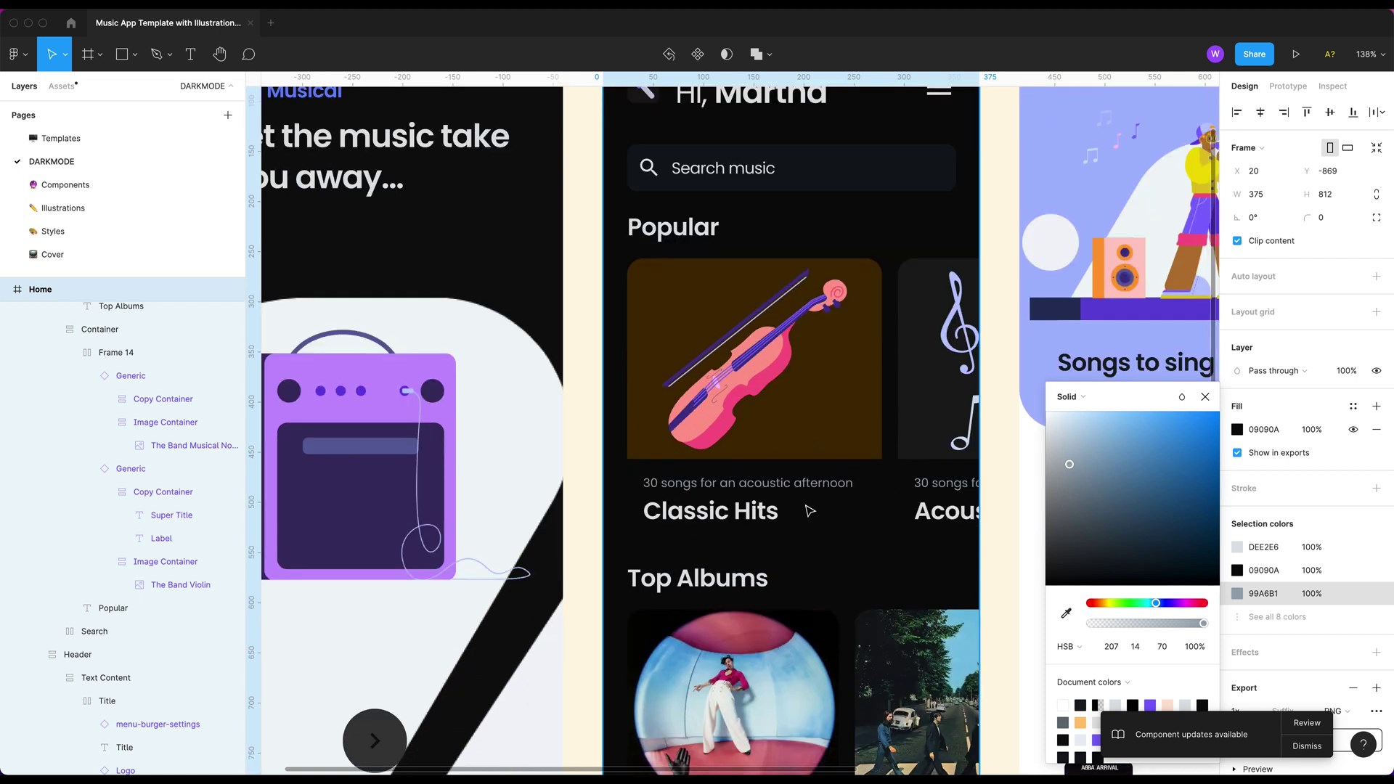
scroll(850, 551, down, 1)
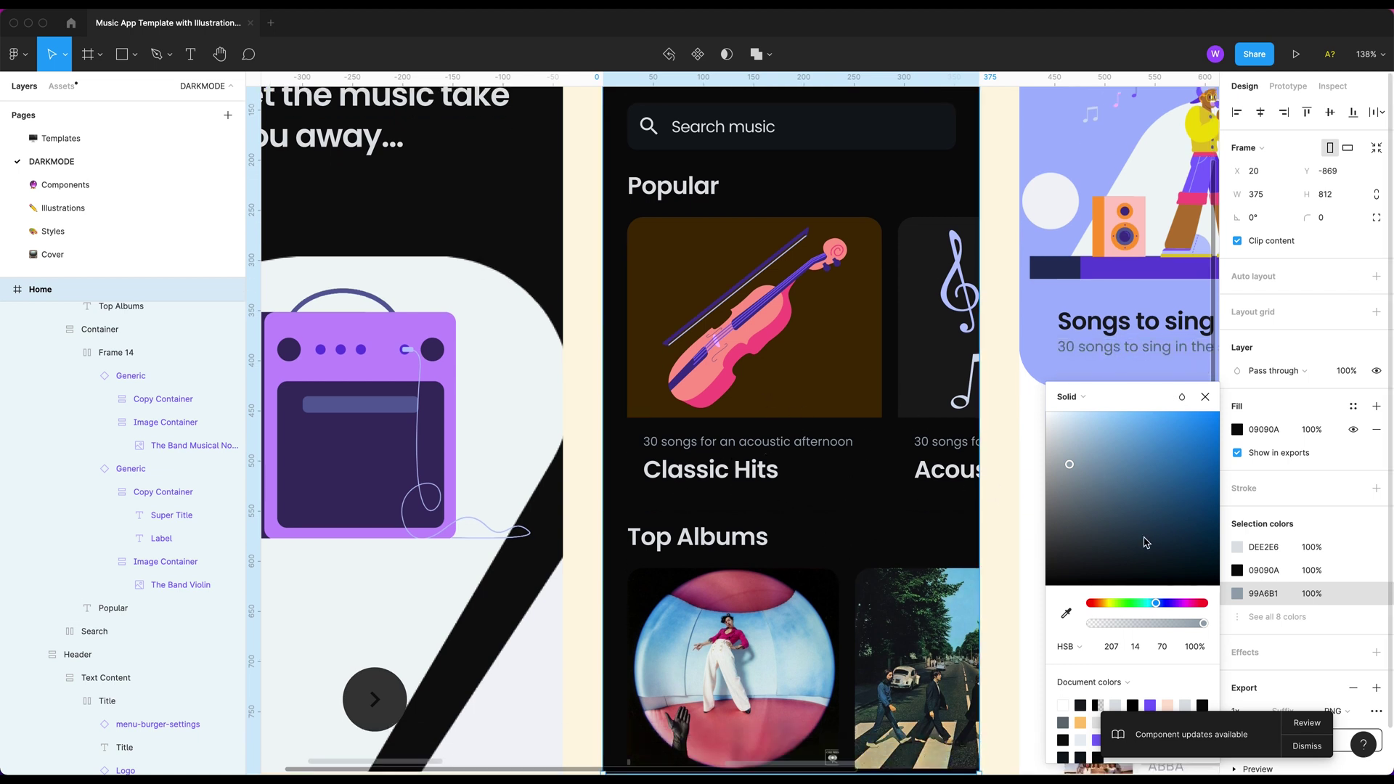
click(893, 524)
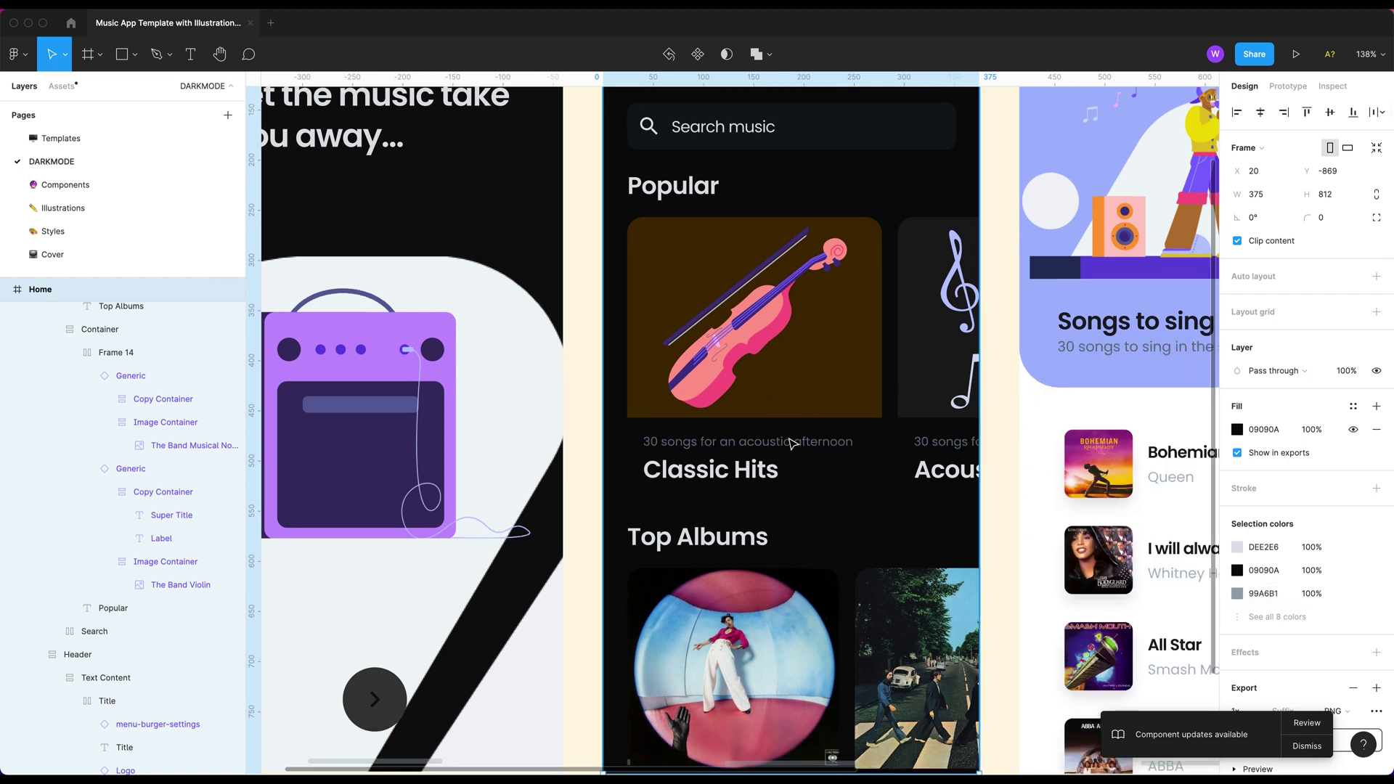
Step: Examine the grey text across the Home frame, and check the fill of the "30 songs for an acoustic afternoon" label
click(1237, 593)
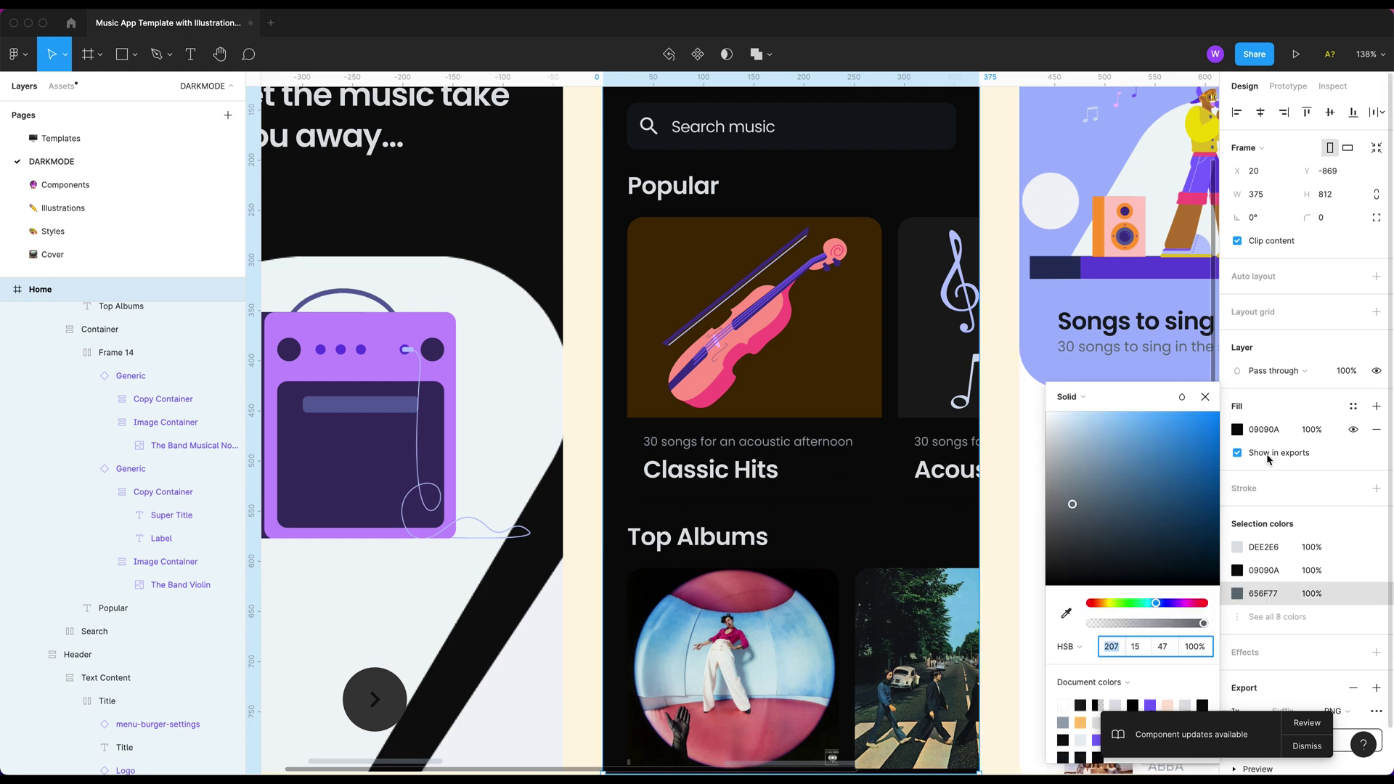
click(993, 429)
scroll(890, 445, down, 5)
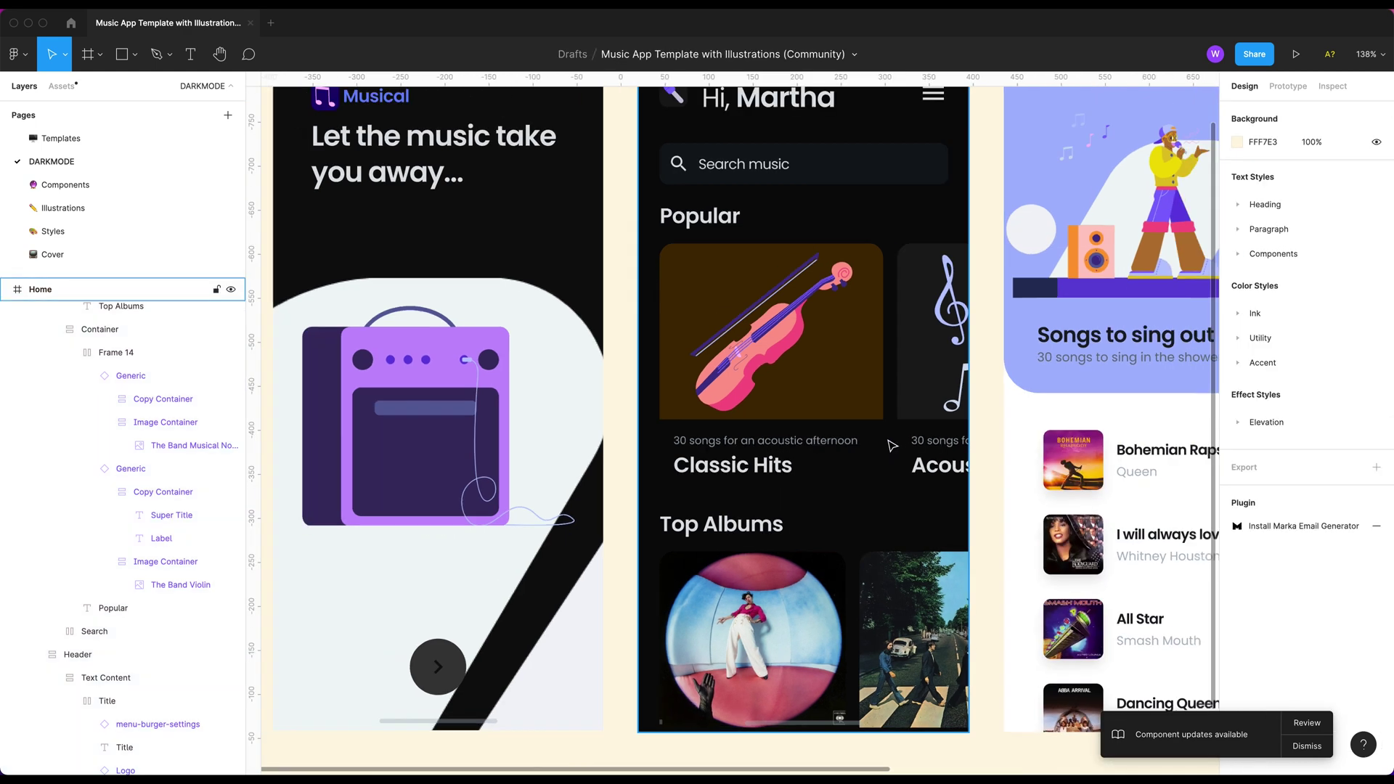
drag(966, 610, 839, 558)
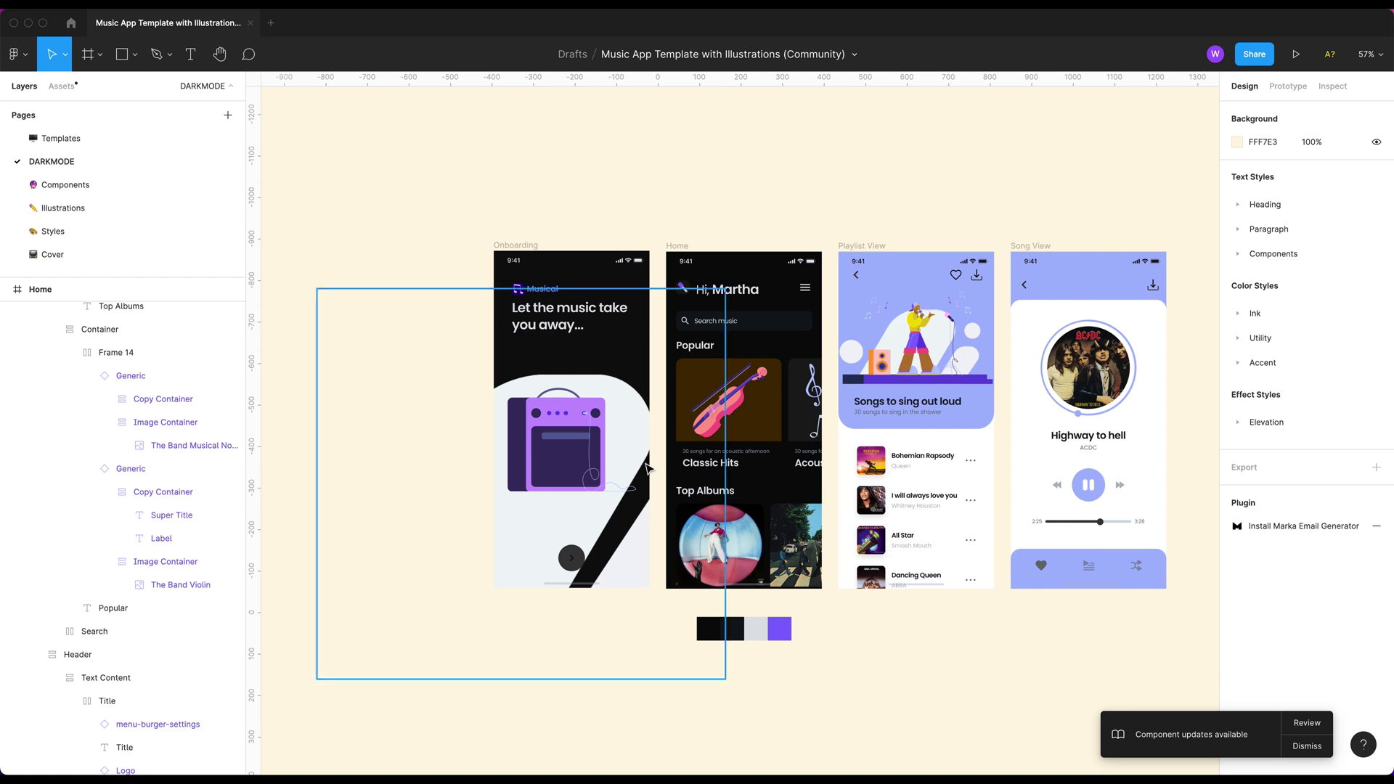
scroll(701, 458, up, 4)
super+click(754, 445)
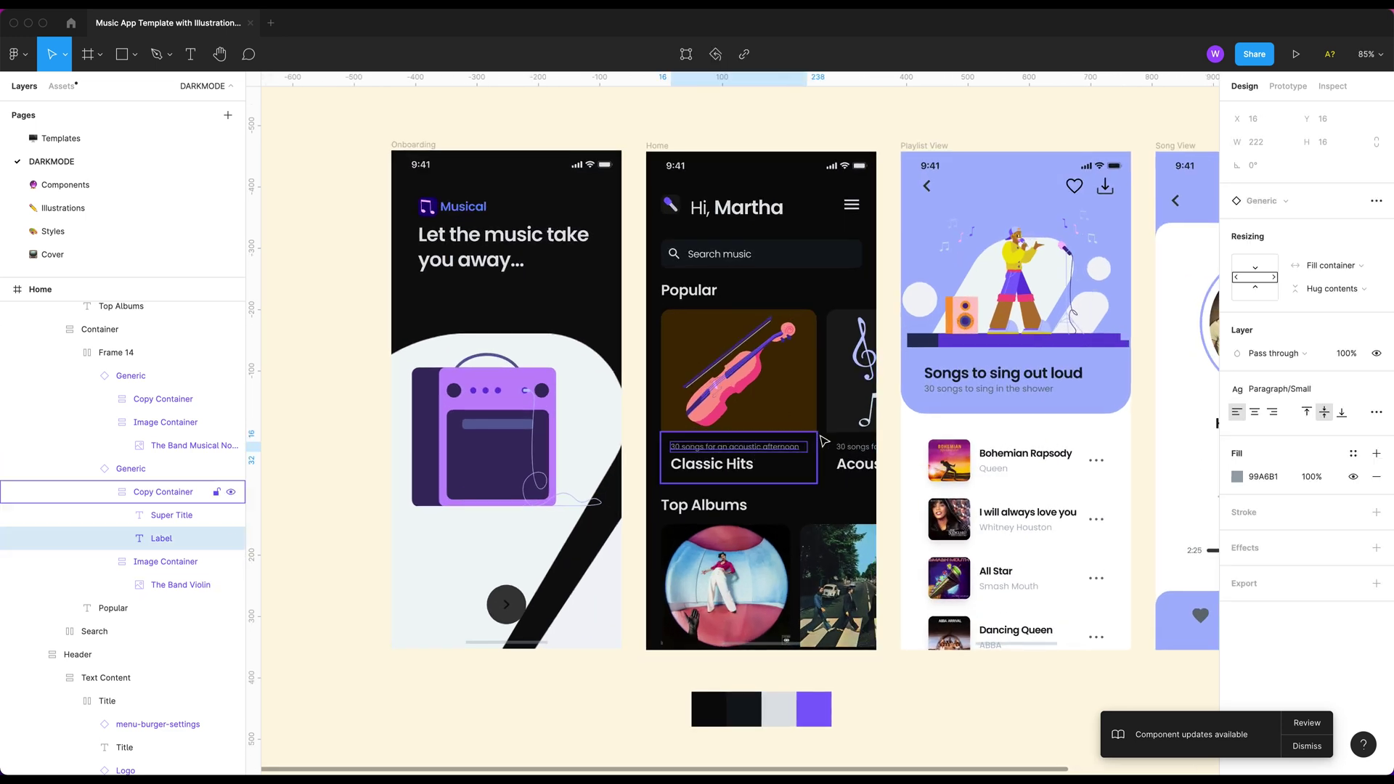
click(671, 119)
click(657, 146)
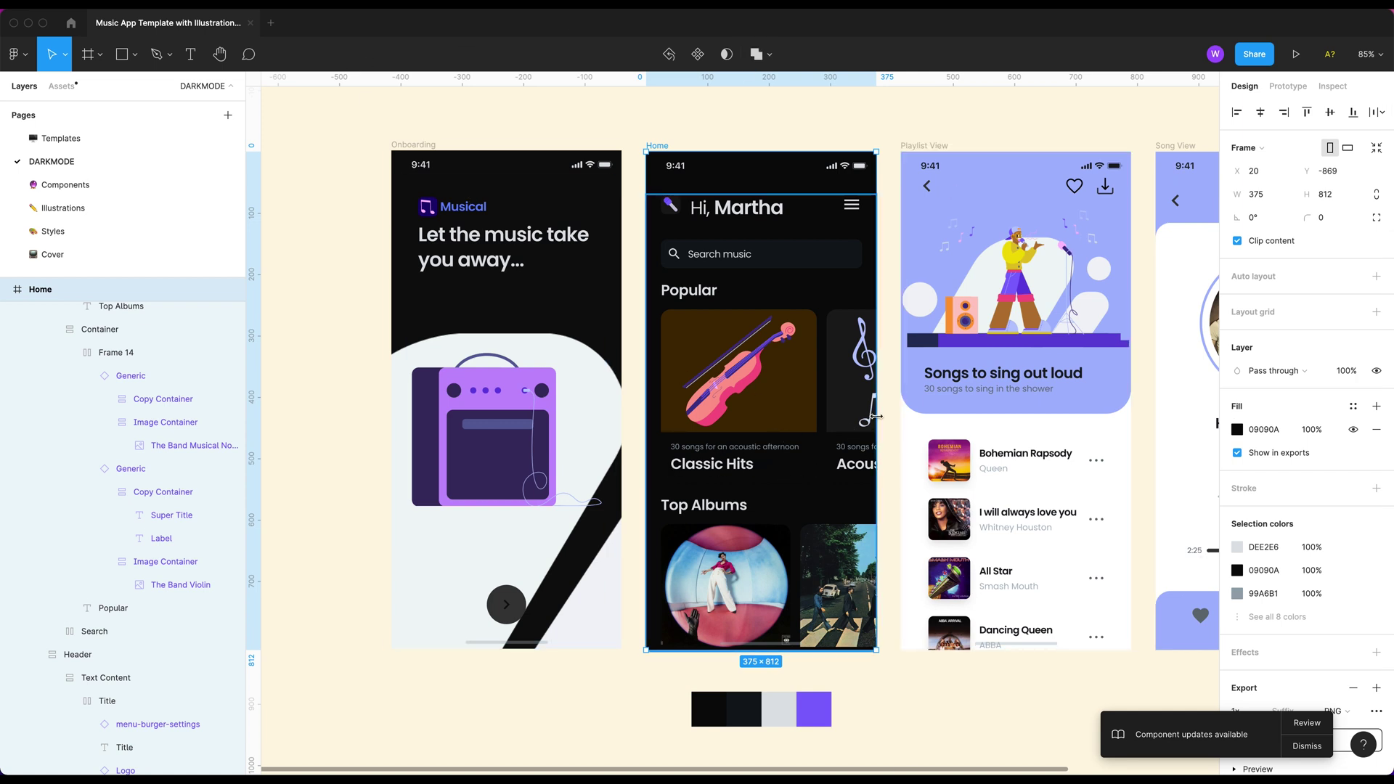
Step: Compare the Home frame's label text before and after the grey change by stepping through the edit history
click(886, 468)
key(super+z)
key(super+z)
key(super+z)
key(super+z)
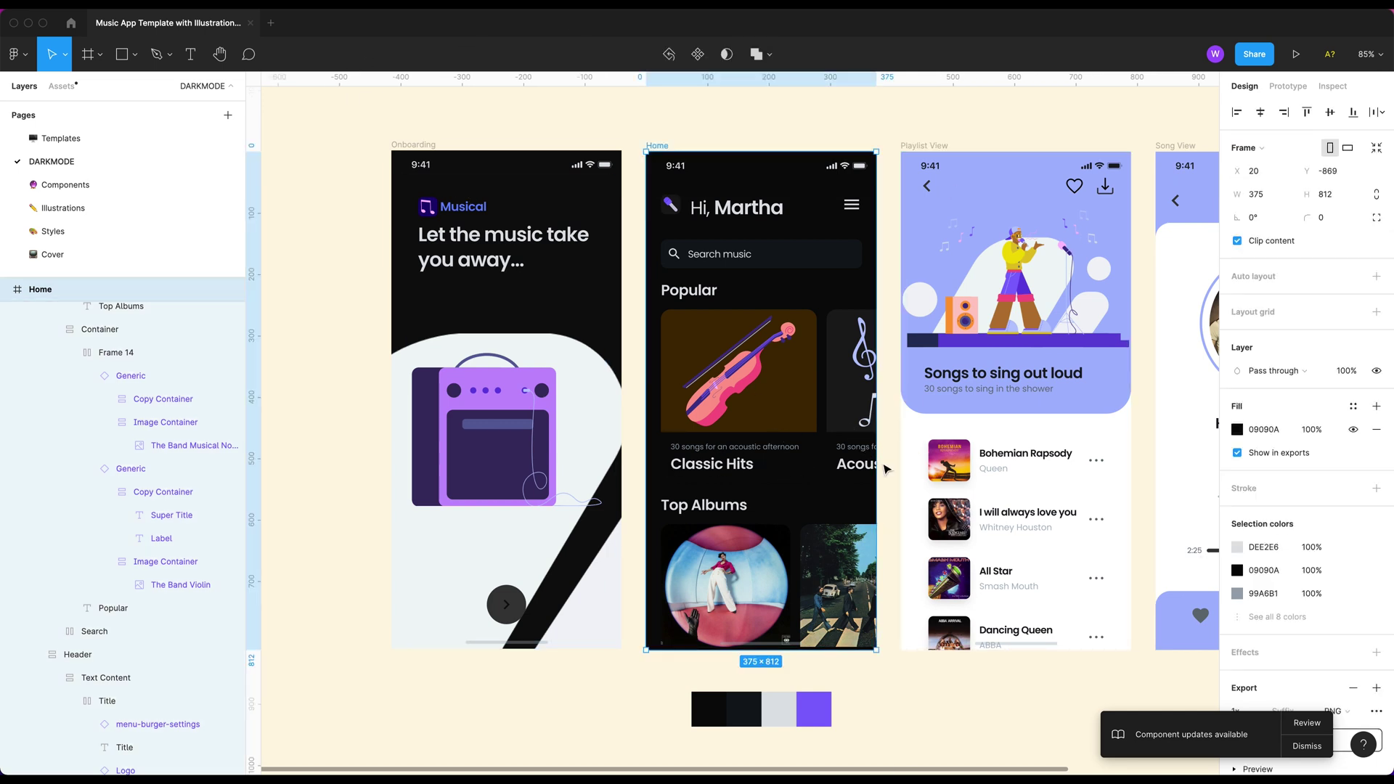
key(super+z)
key(super+z)
key(super+z)
key(super+z)
click(899, 450)
Step: Move the purple palette square aside, and duplicate the off-white square into the gap
scroll(846, 559, down, 4)
scroll(846, 560, right, 2)
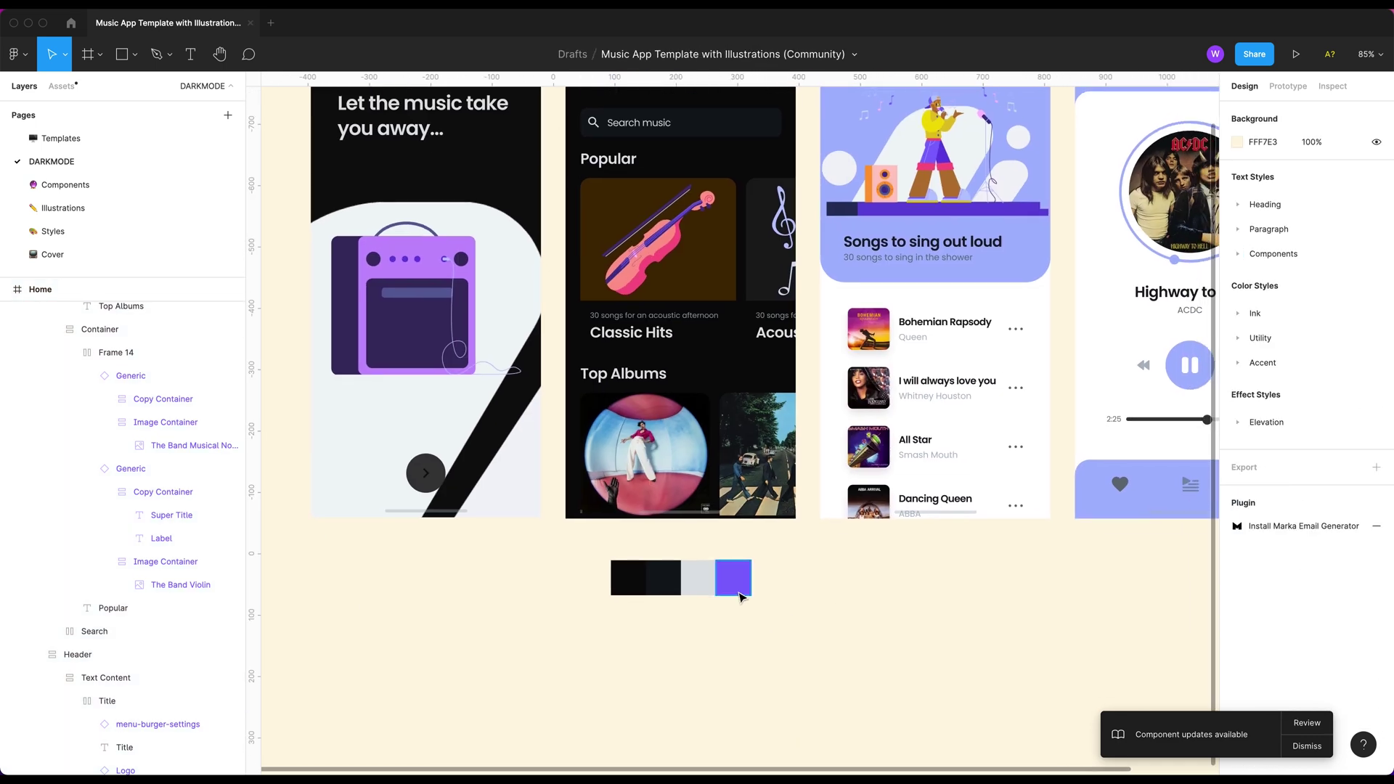
drag(739, 591, 789, 603)
click(788, 605)
drag(701, 577, 737, 577)
click(782, 655)
key(super+z)
click(1243, 312)
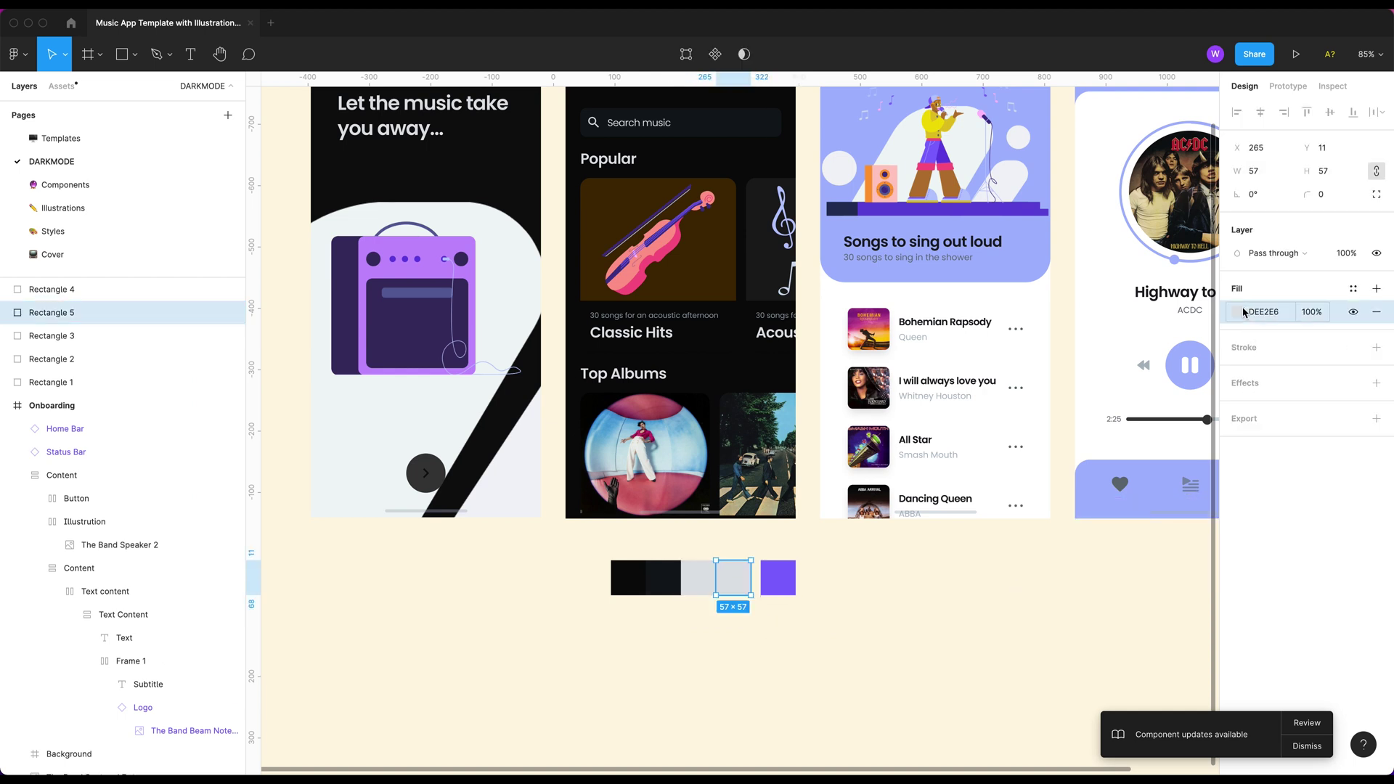
Step: Fill the duplicated square with the grey sampled from the "30 songs for an acoustic afternoon" label
click(1236, 313)
click(1064, 532)
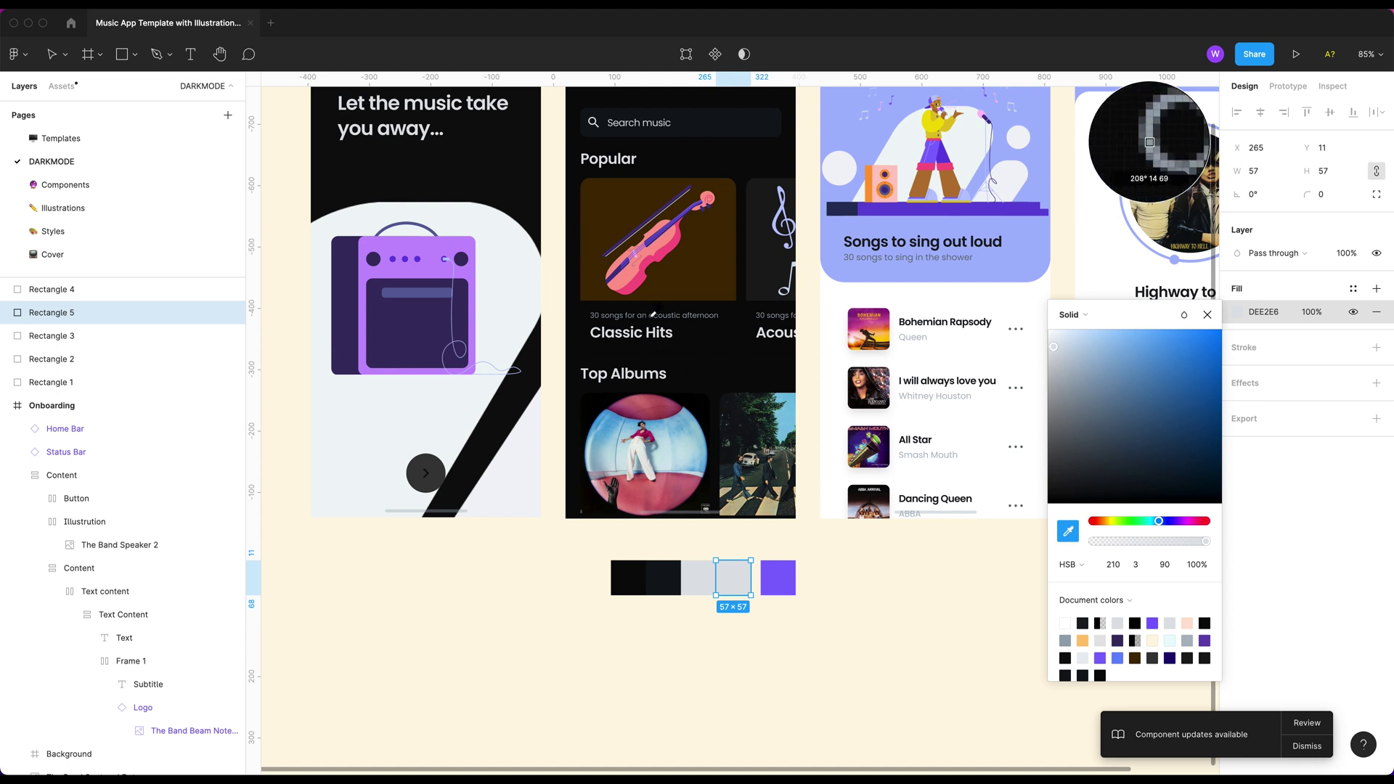
click(1148, 142)
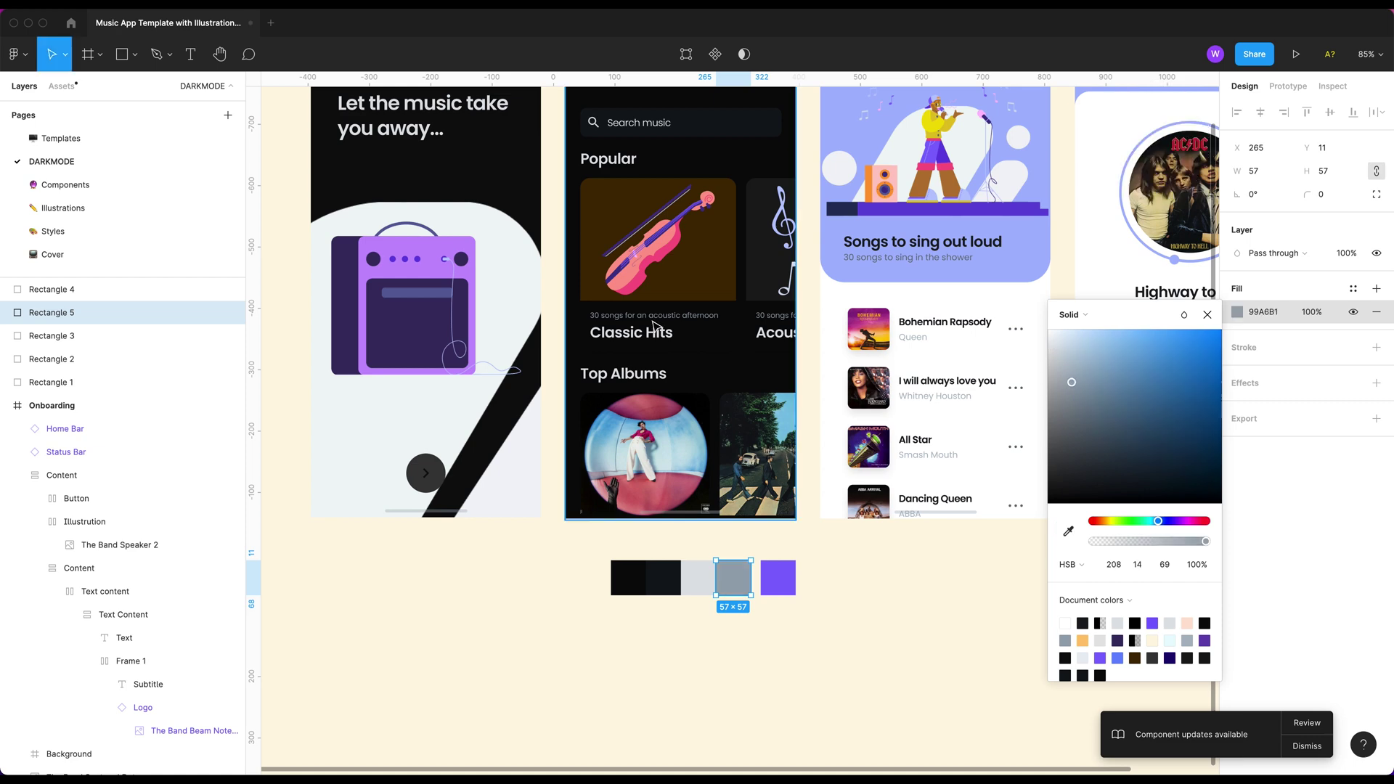
key(Escape)
Step: Check the acoustic afternoon label's 99A6B1 fill and match the grey palette square to it
scroll(673, 361, up, 5)
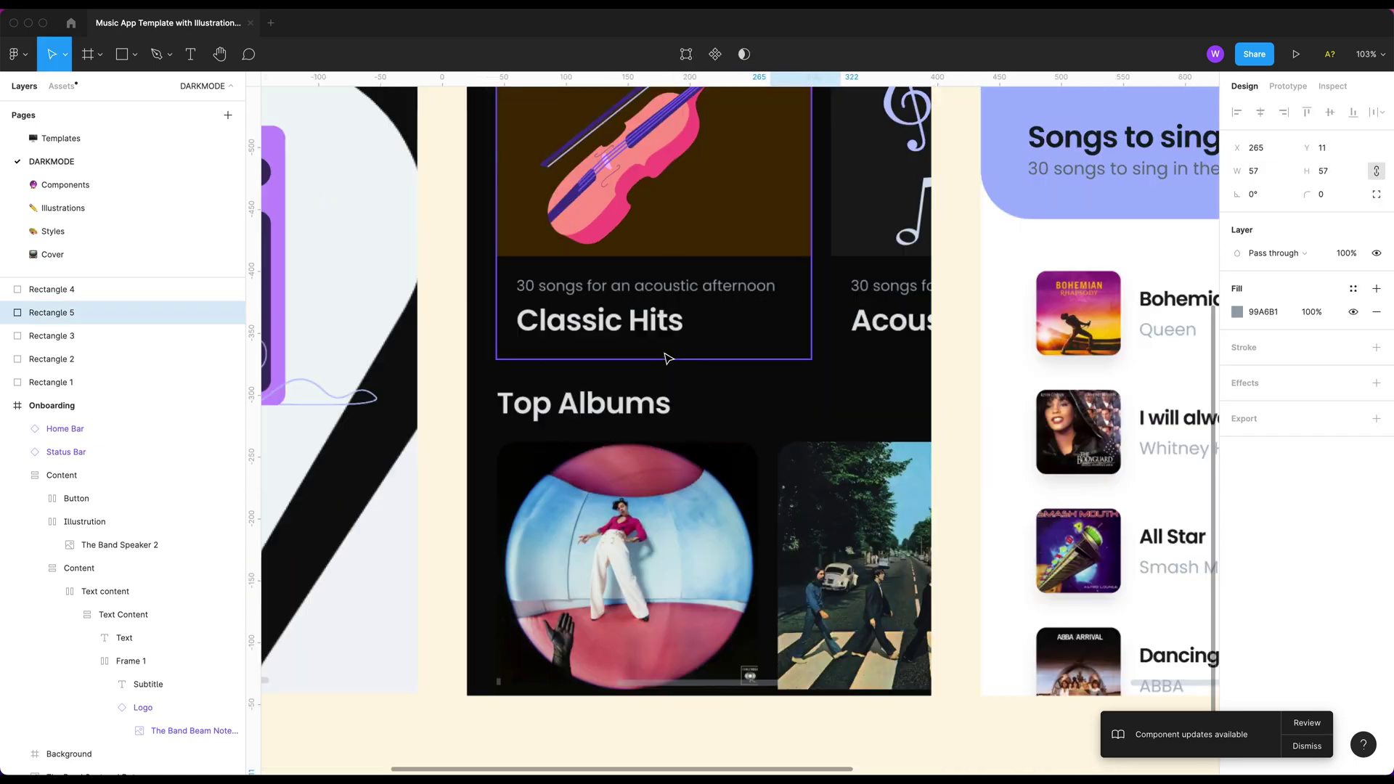
click(681, 288)
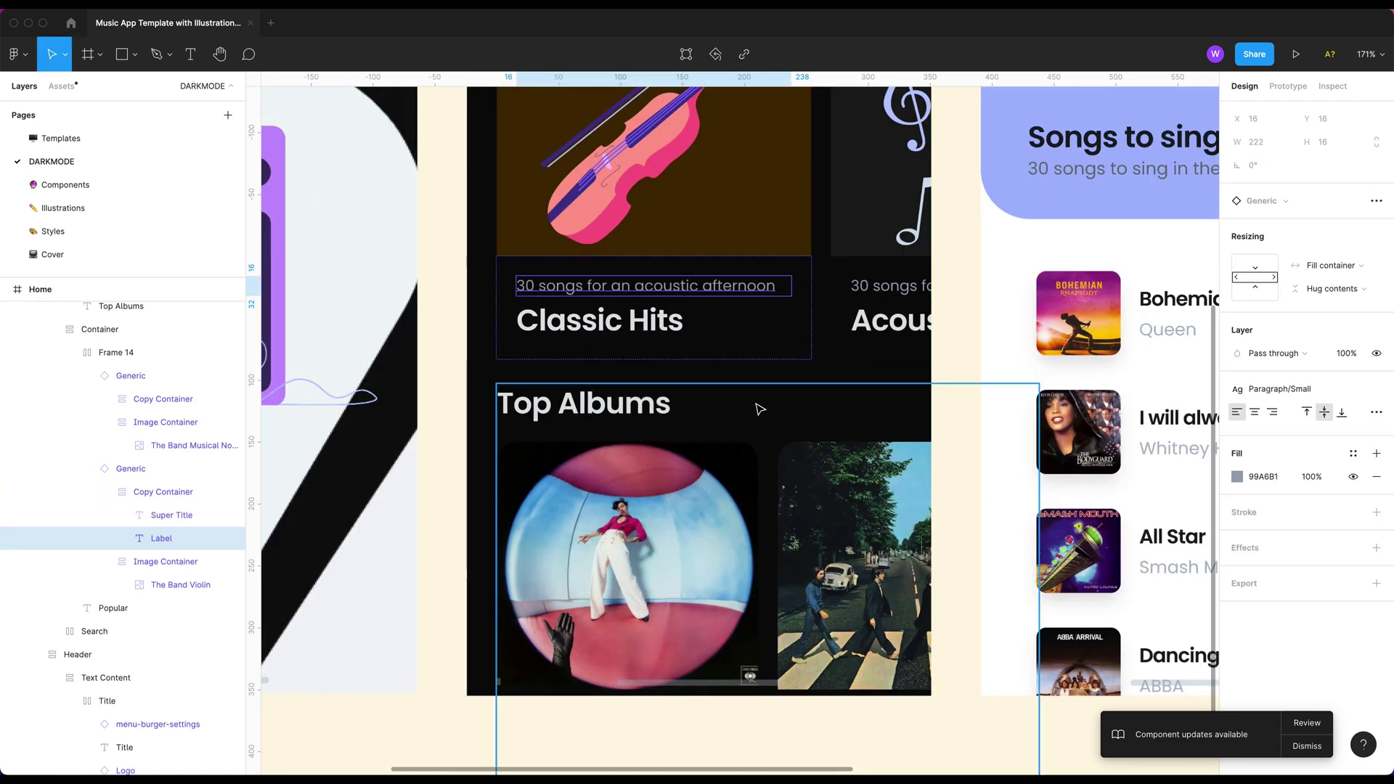
click(1263, 476)
scroll(588, 554, down, 4)
click(795, 537)
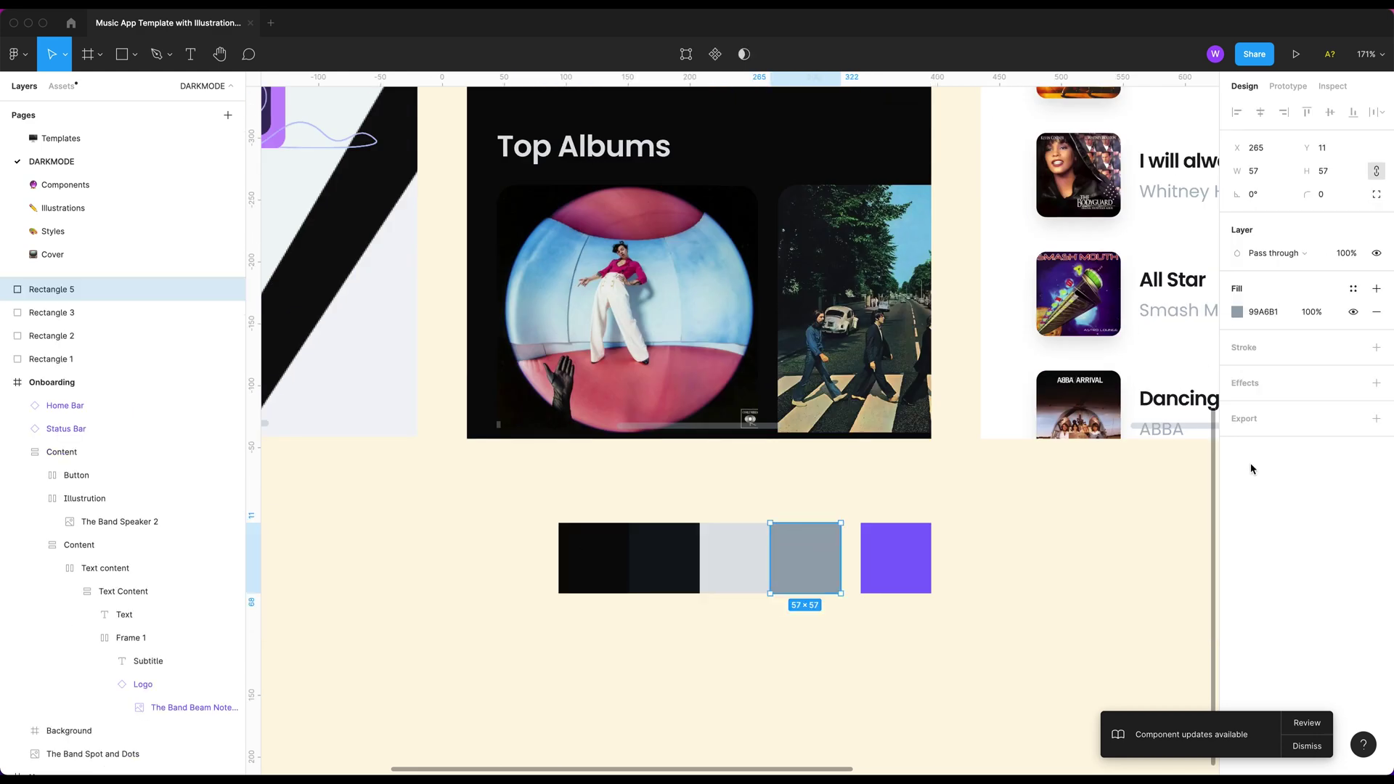
key(Return)
Step: Swap the grey and off-white squares, and move the purple square flush against the off-white one
shift+click(723, 570)
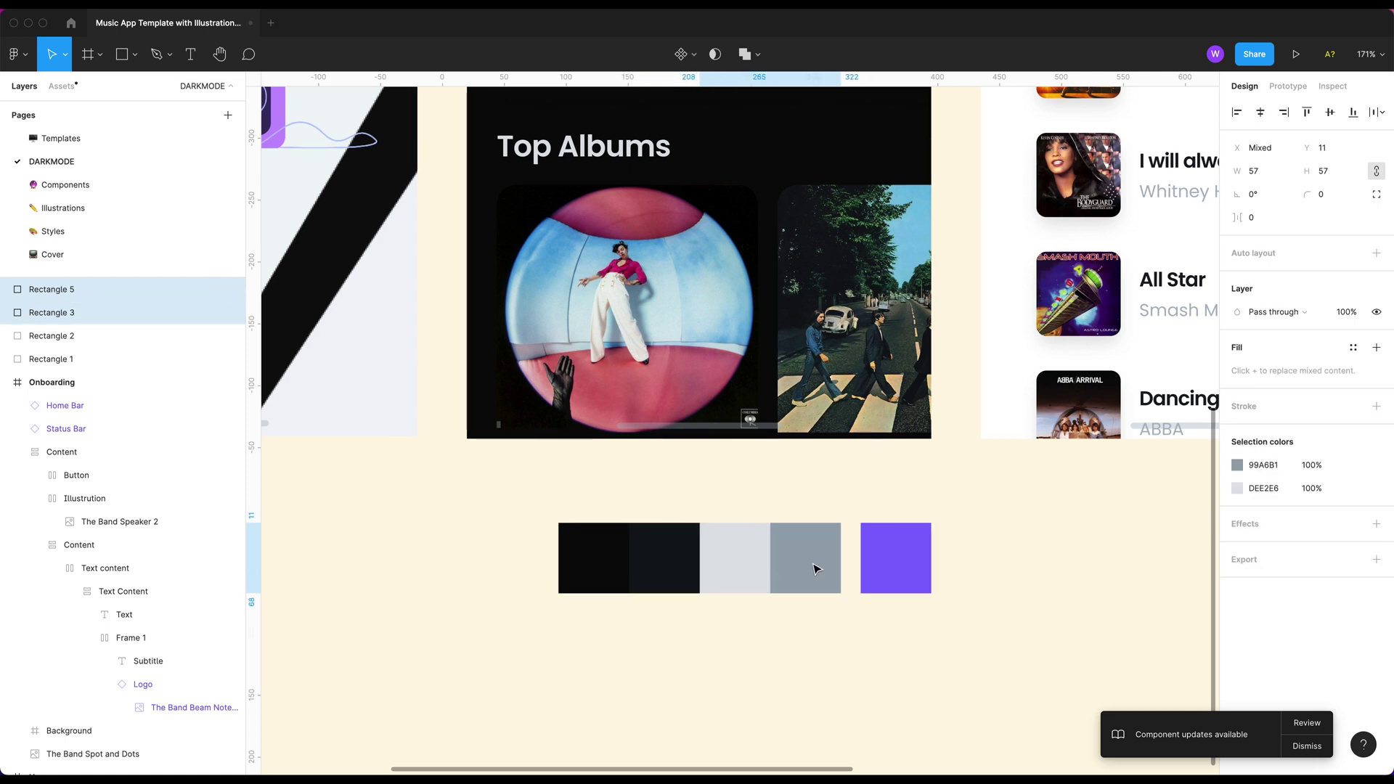
click(804, 568)
shift+click(756, 565)
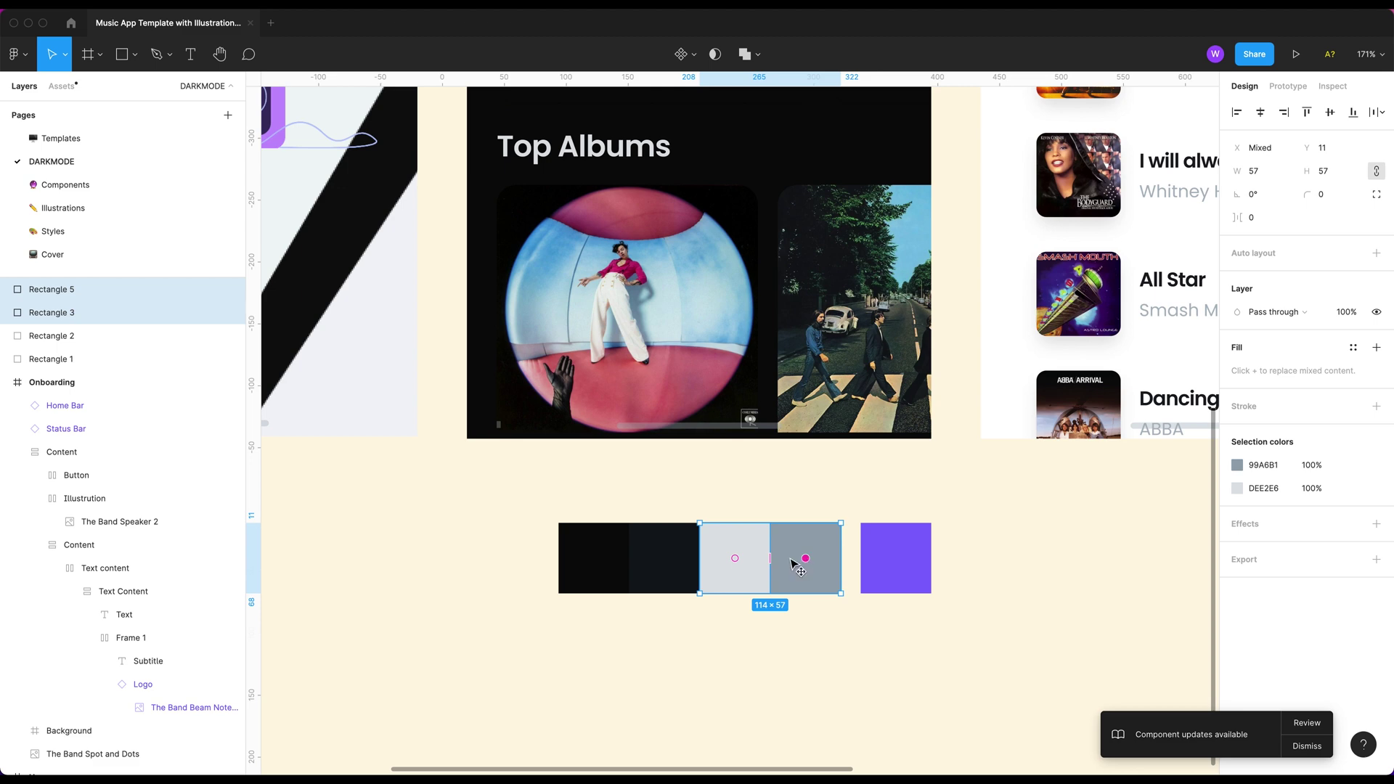
drag(795, 564, 726, 559)
click(873, 615)
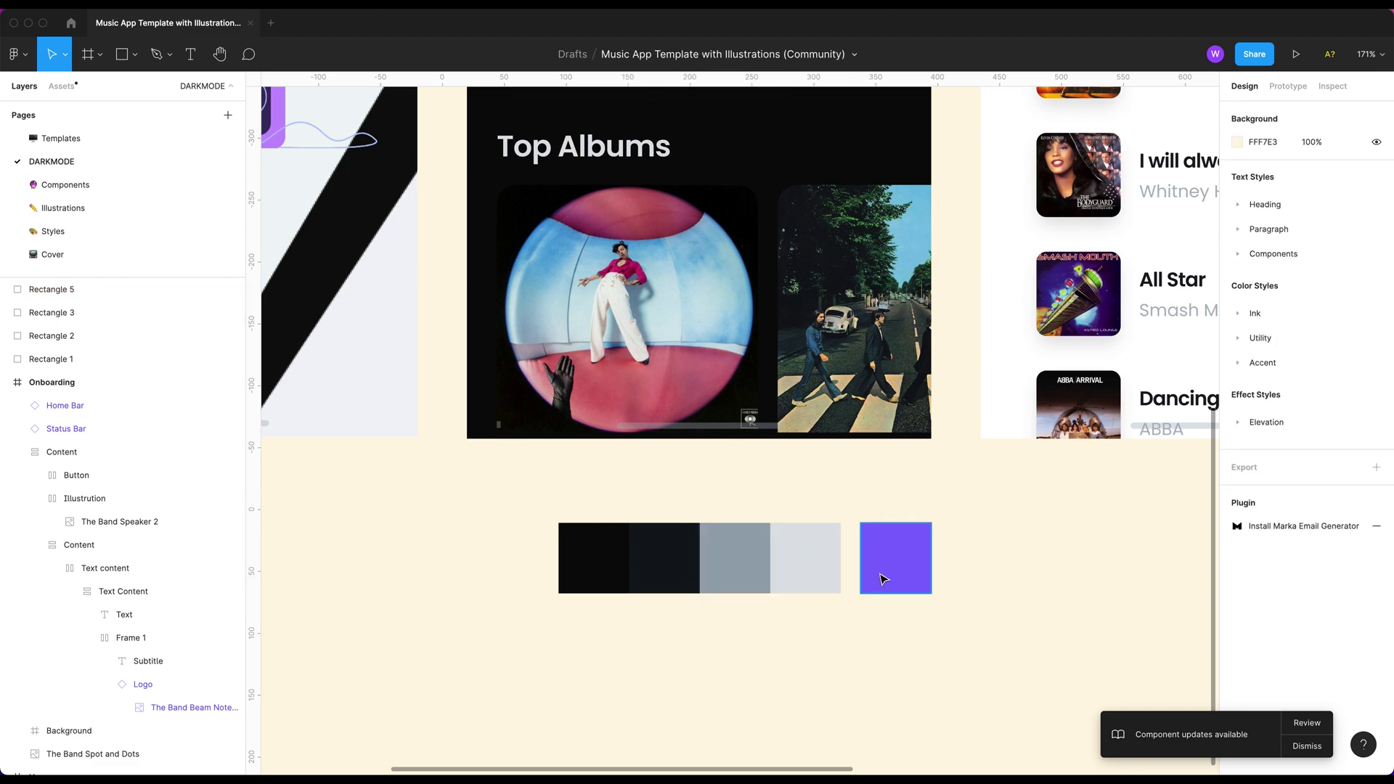
drag(880, 574, 860, 575)
scroll(919, 485, down, 5)
click(997, 543)
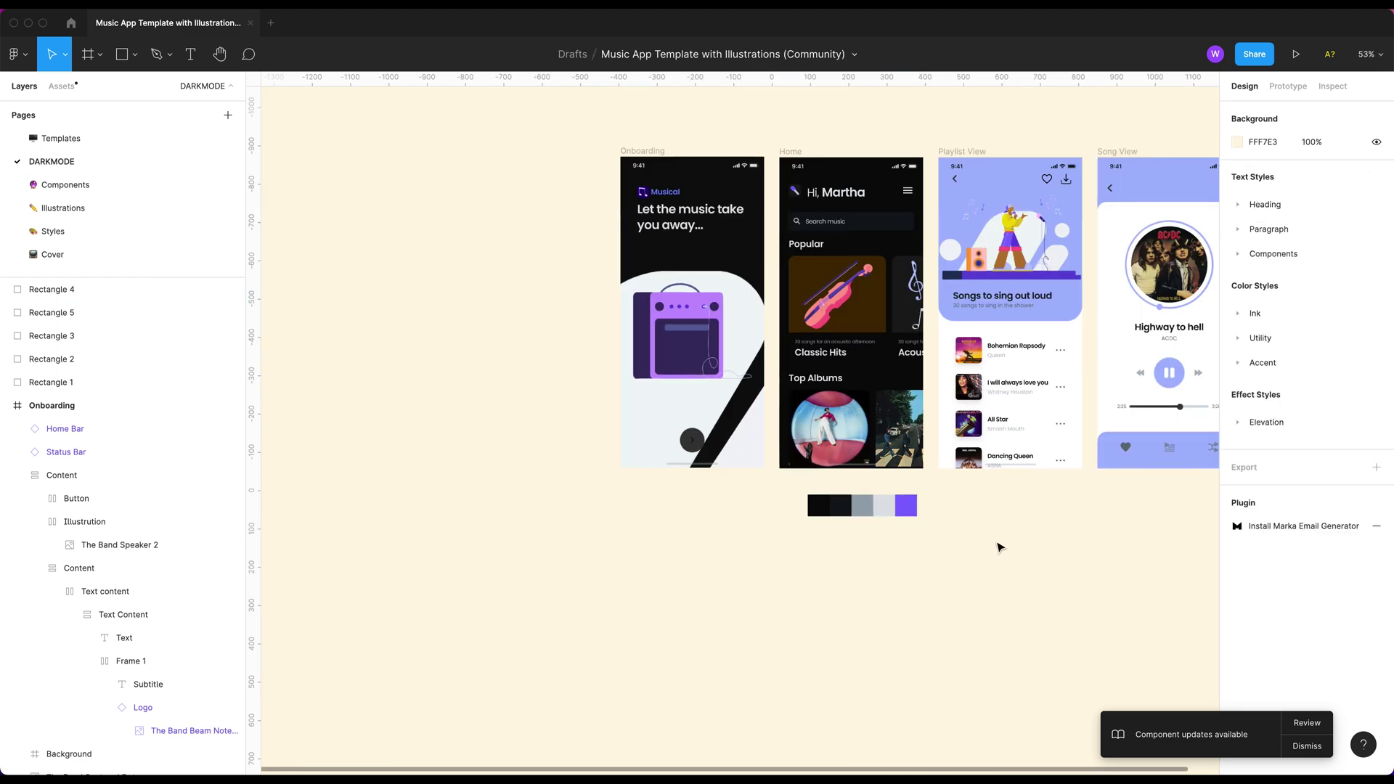
Step: Select all five palette squares and move them together beneath the Playlist View frame
drag(1000, 547, 837, 567)
scroll(755, 442, up, 3)
drag(840, 570, 529, 518)
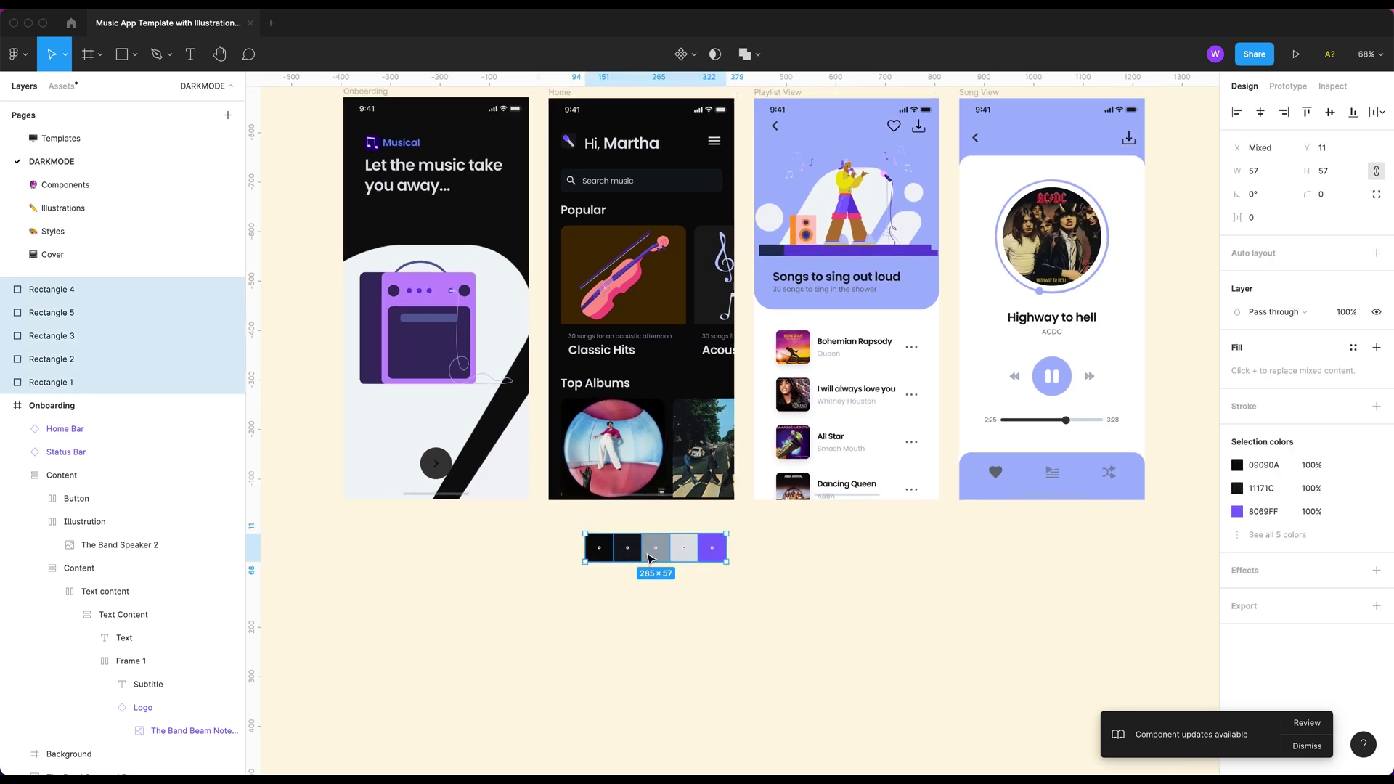
drag(650, 557, 841, 555)
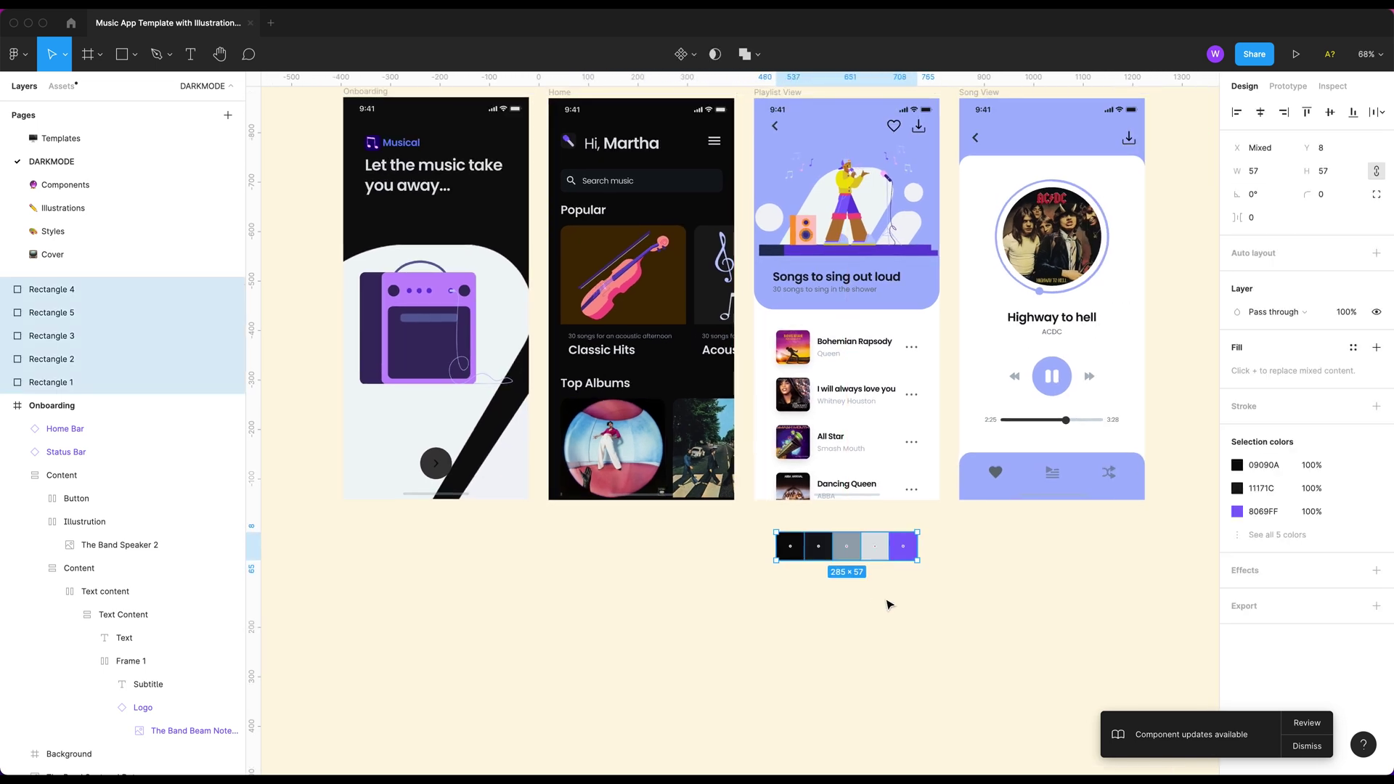
click(888, 604)
Step: Run the Dark Mode Magic plugin on the Playlist View frame
scroll(943, 617, right, 3)
scroll(944, 617, up, 3)
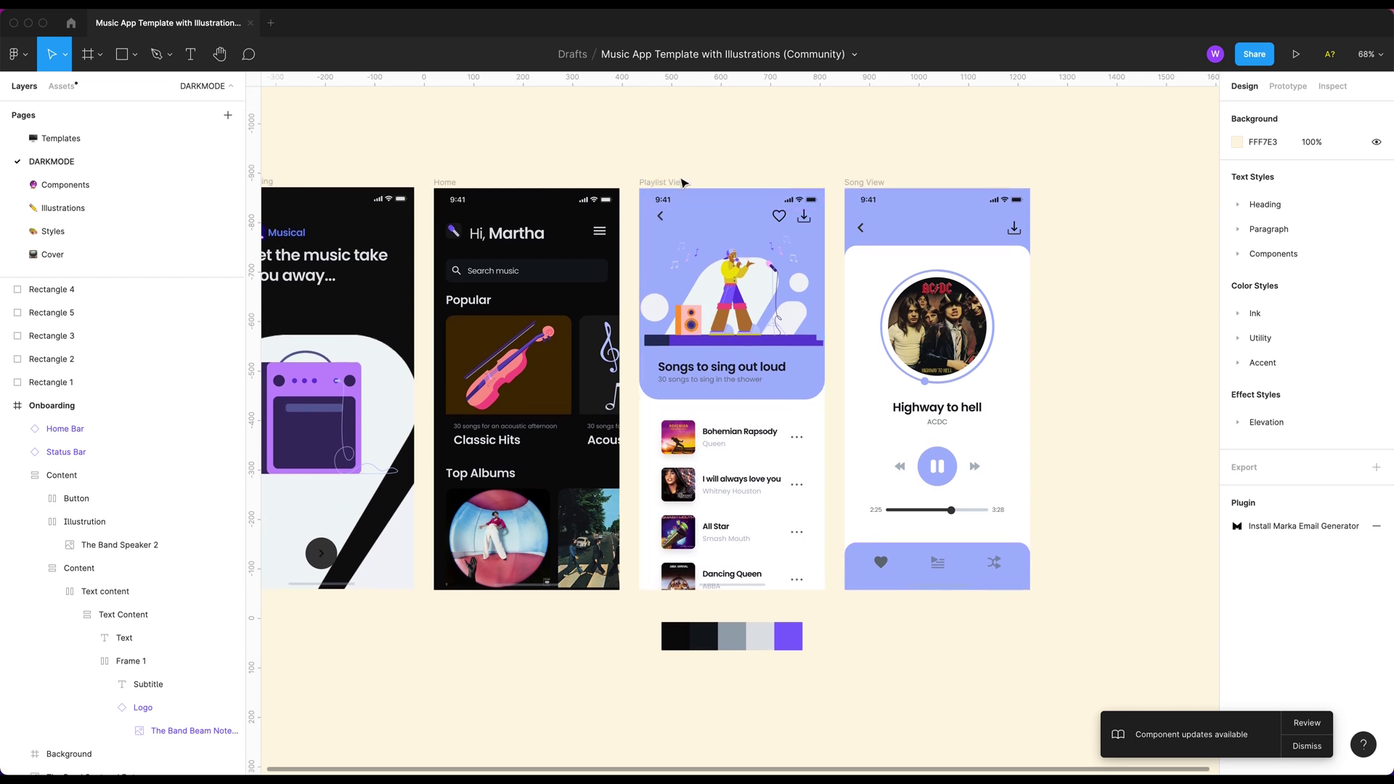
click(683, 182)
right_click(676, 178)
mouse_move(781, 521)
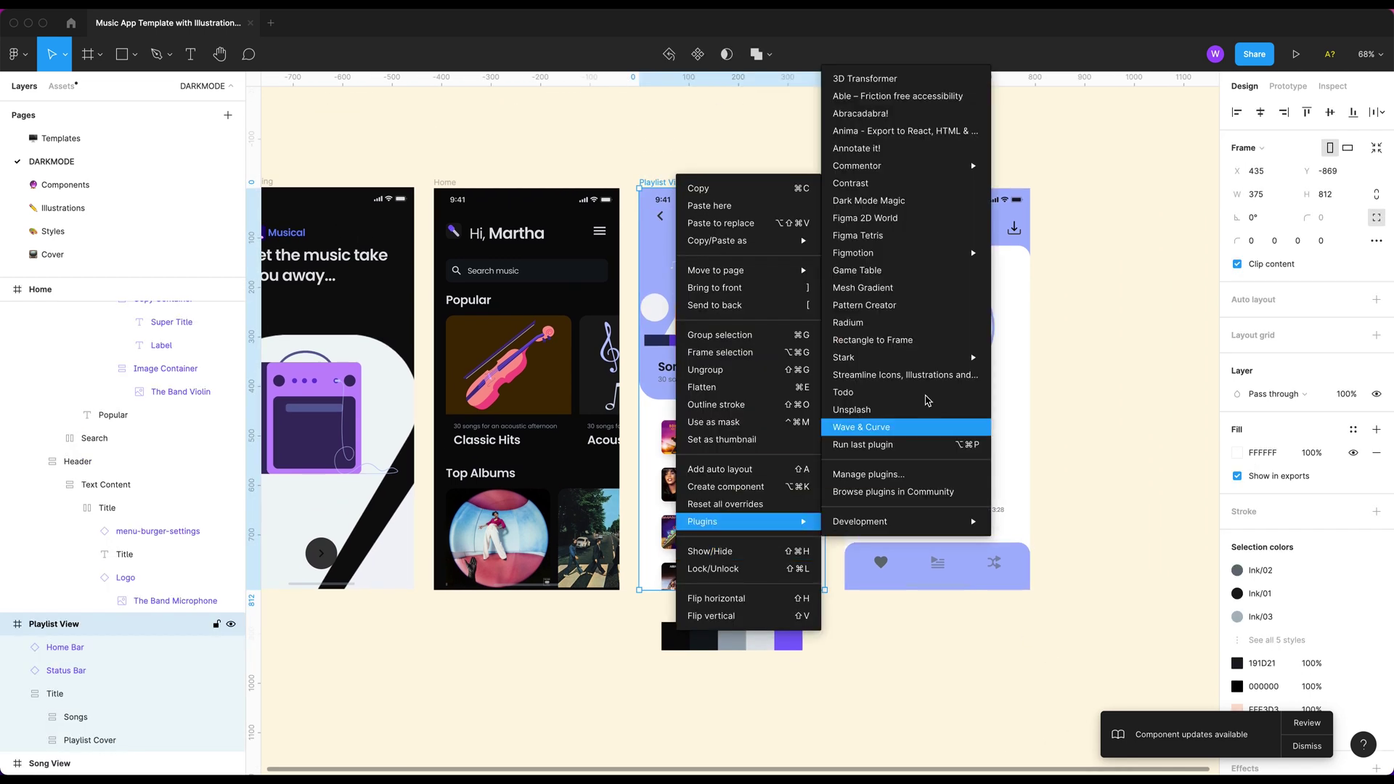
click(897, 199)
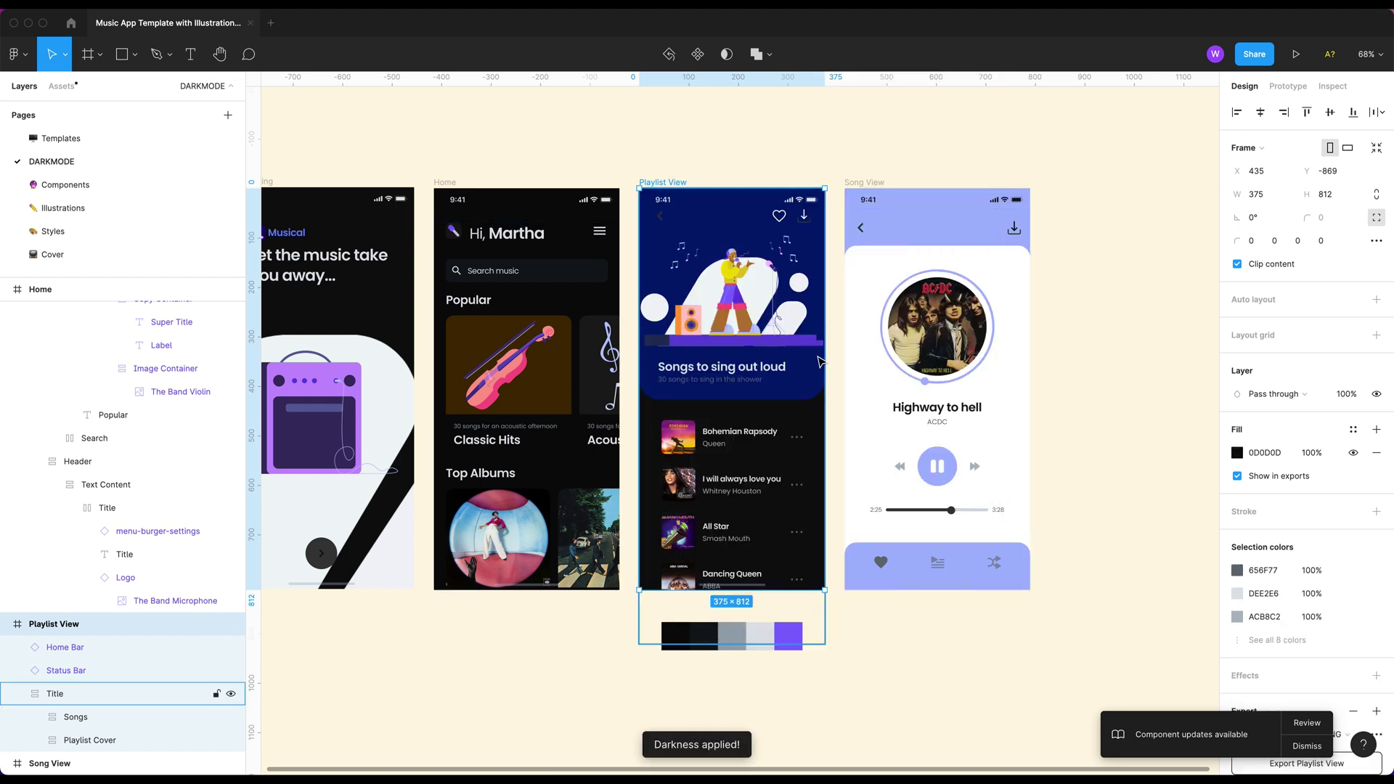
click(762, 171)
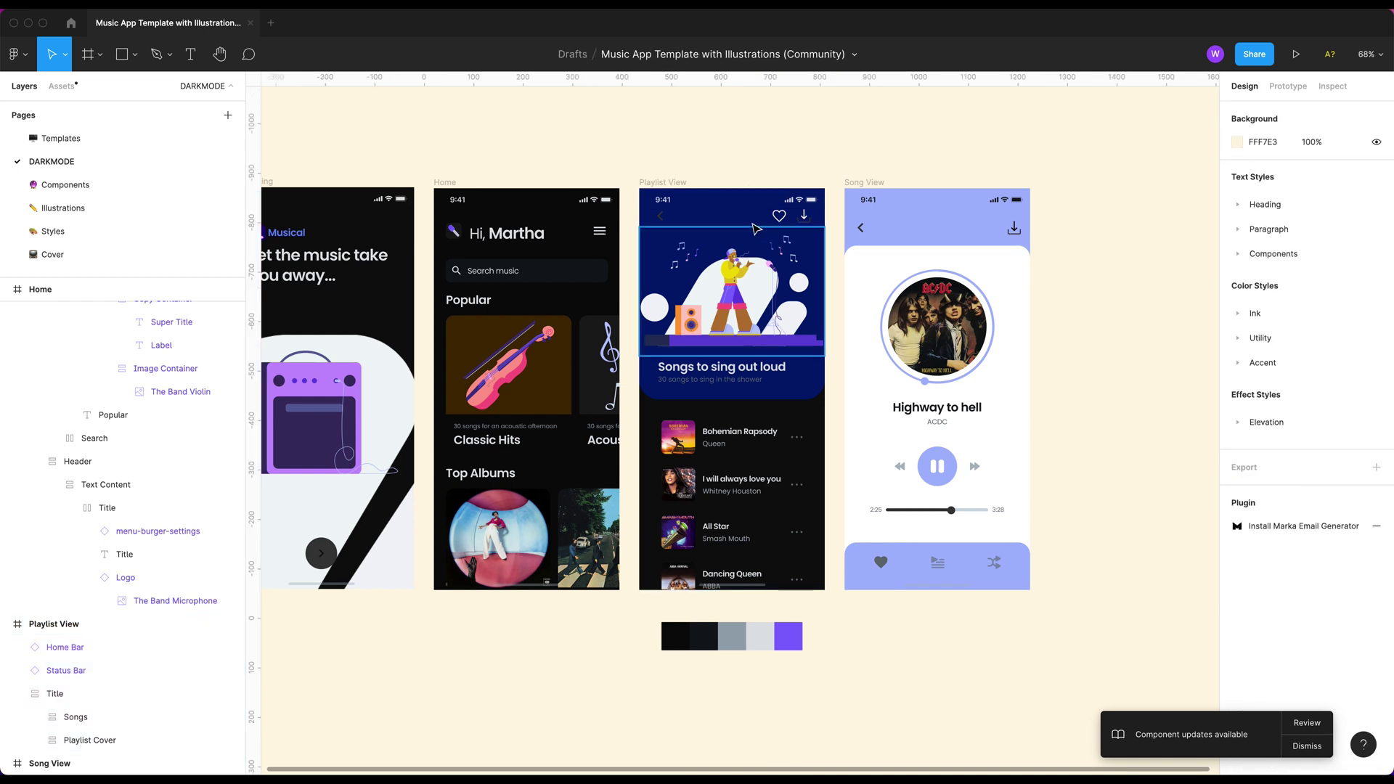
Step: Fill the Playlist Cover in the Playlist View frame with the purple 8069FF sampled from the palette
click(948, 227)
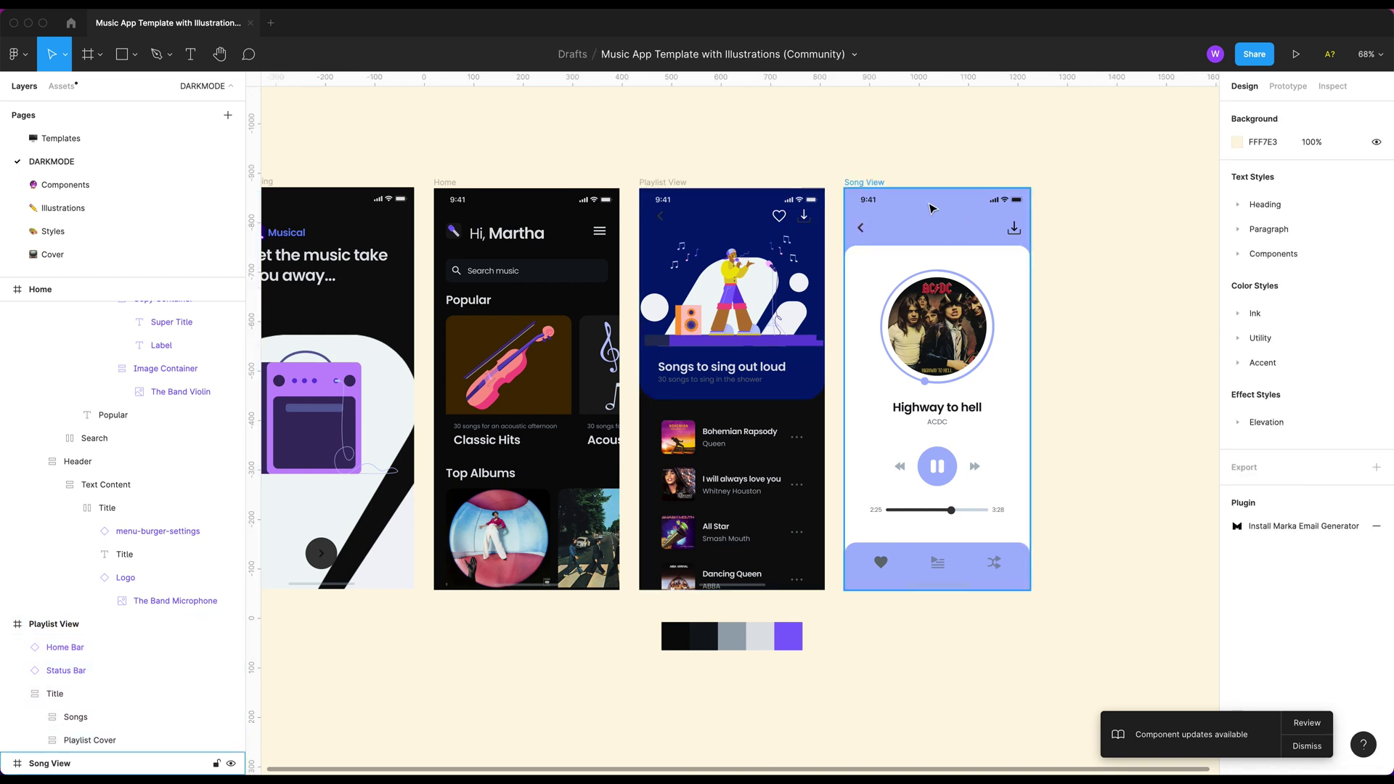
click(947, 207)
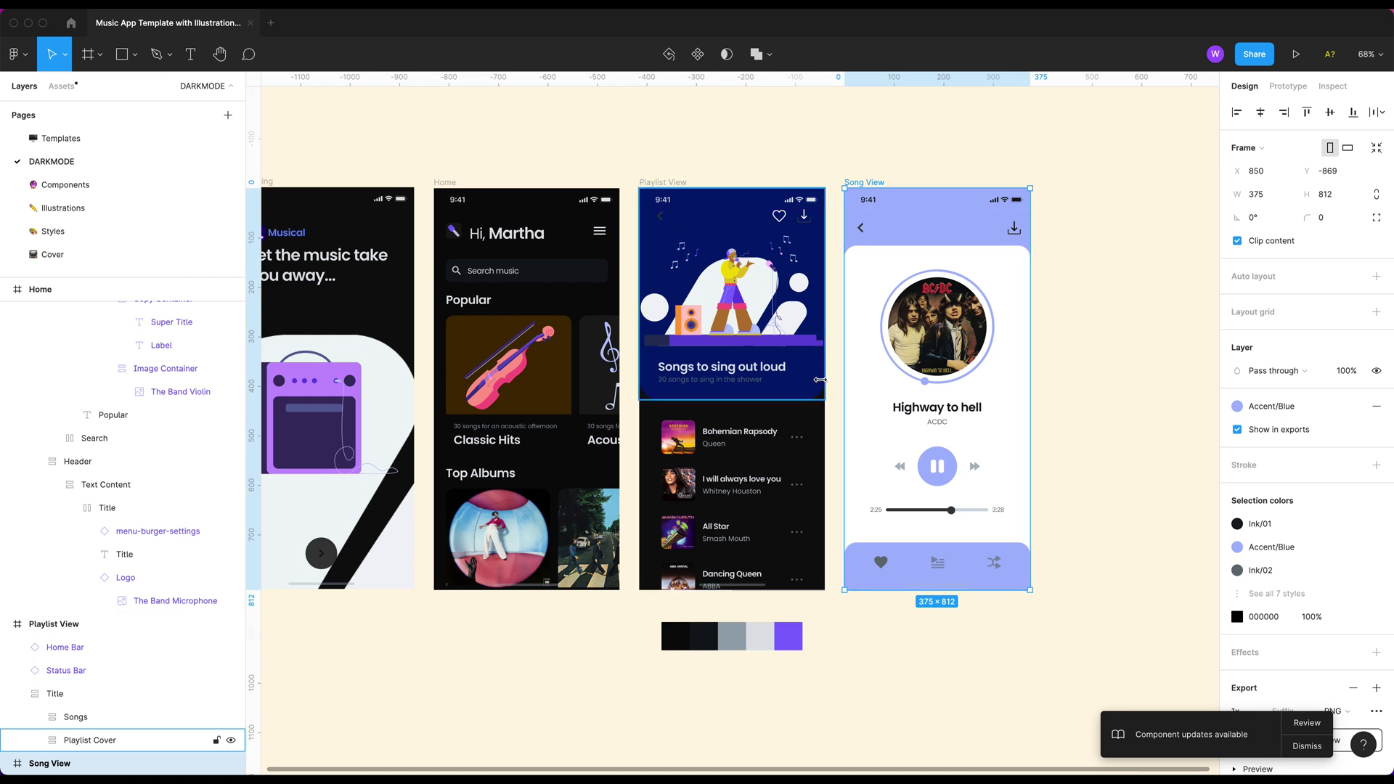
click(814, 379)
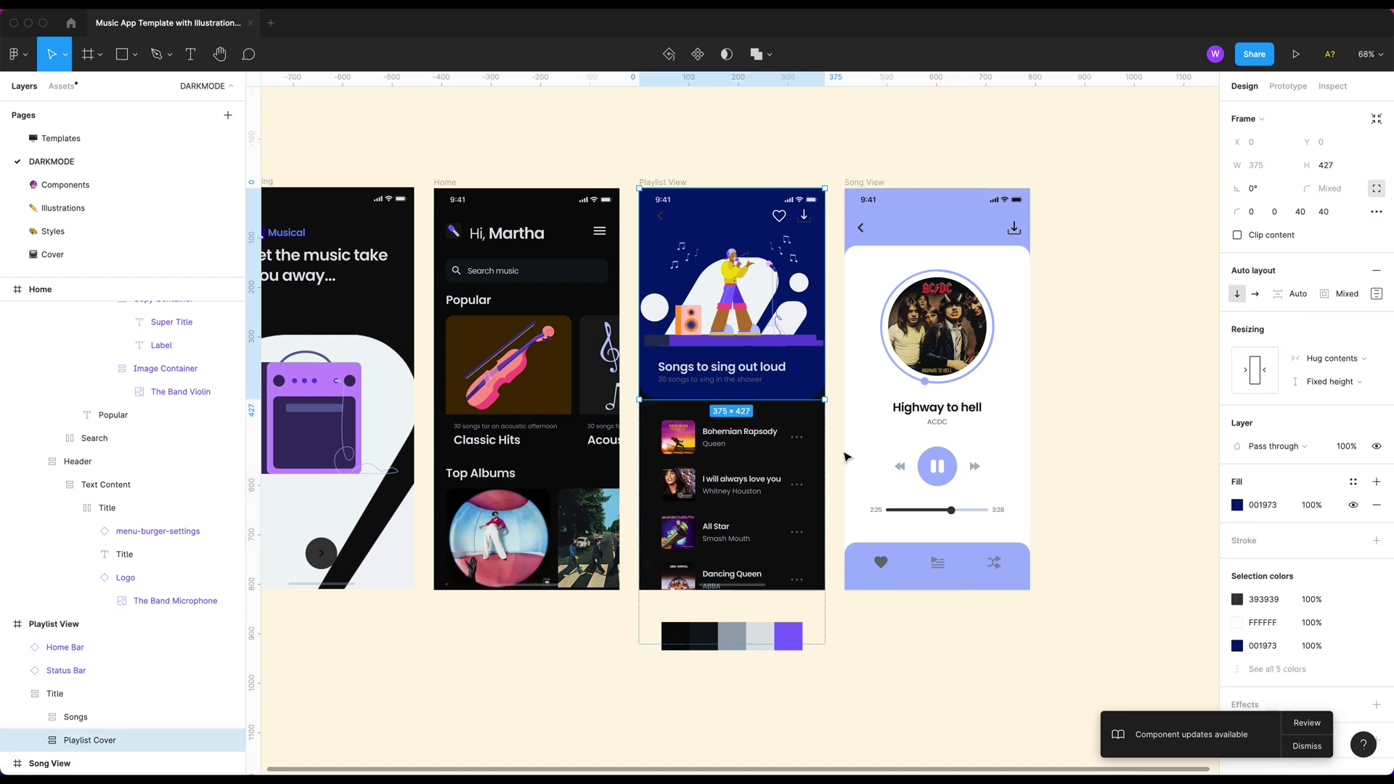
click(1237, 504)
click(1067, 614)
click(803, 644)
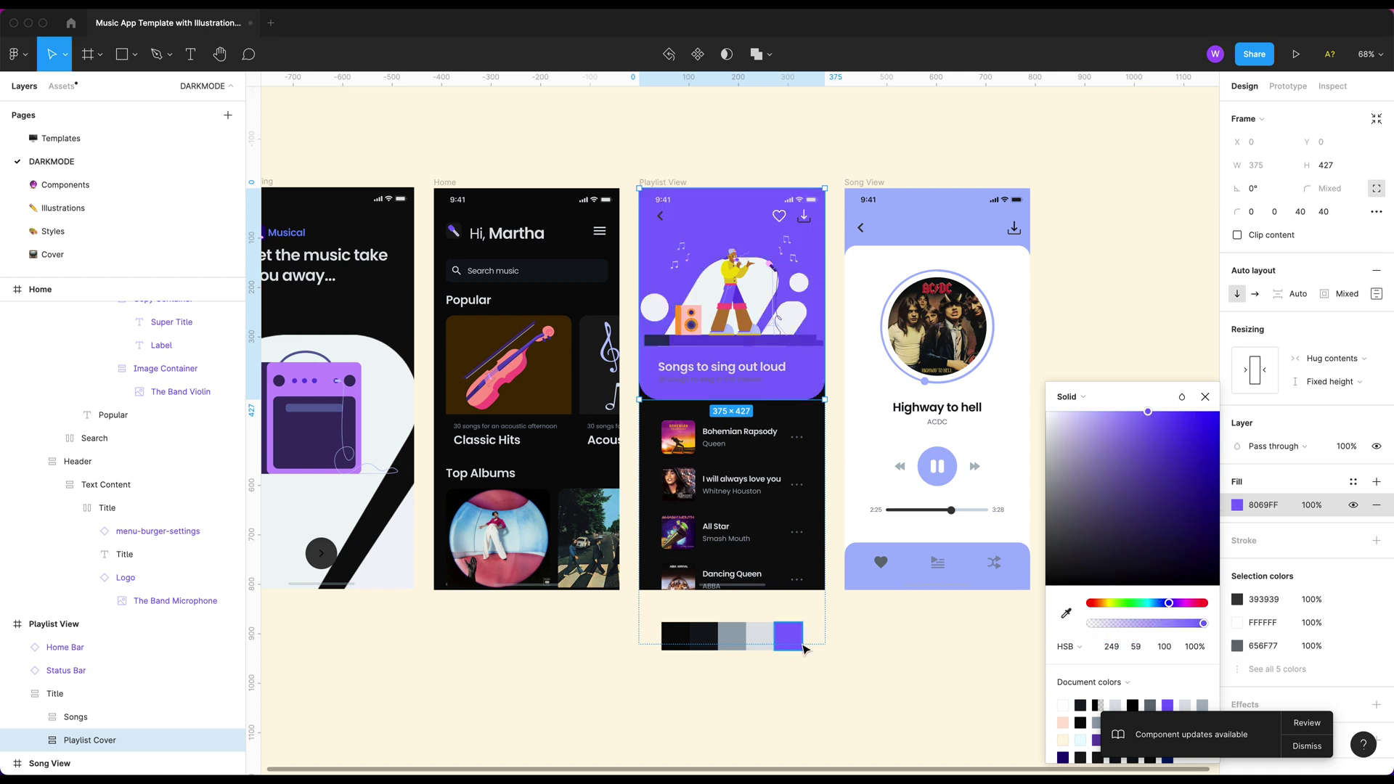
click(884, 660)
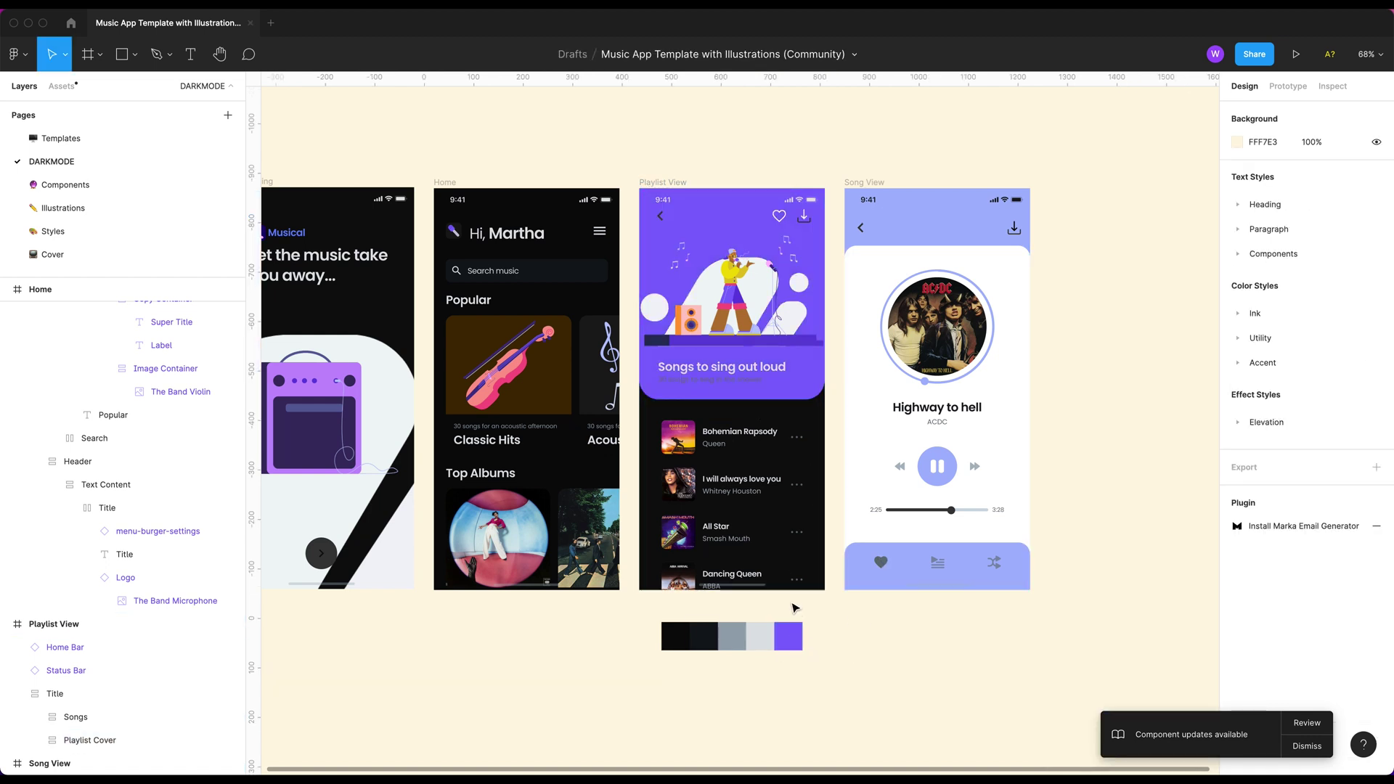
Step: Replace the 0D0D0D colour in the Playlist View frame with 09090A, copied from the palette's black square
click(651, 182)
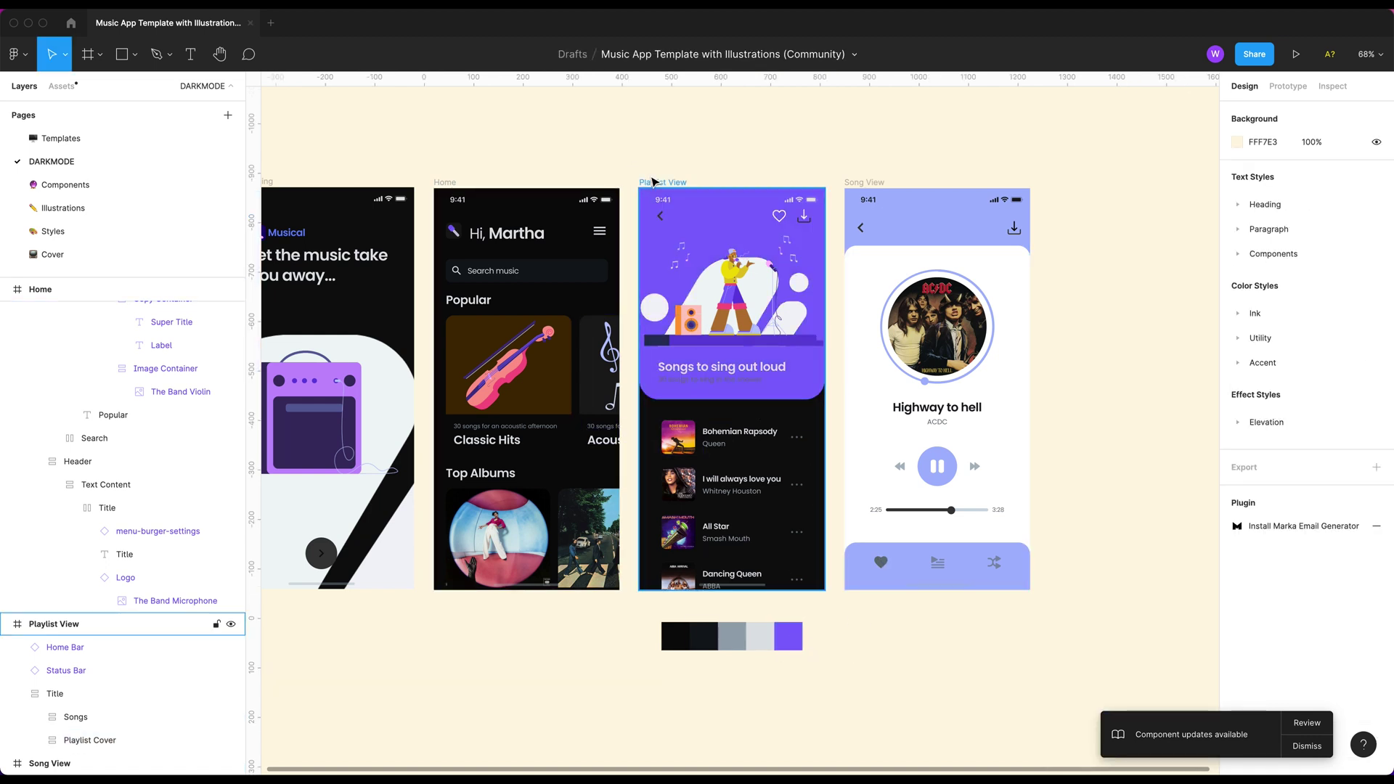
scroll(1283, 642, down, 2)
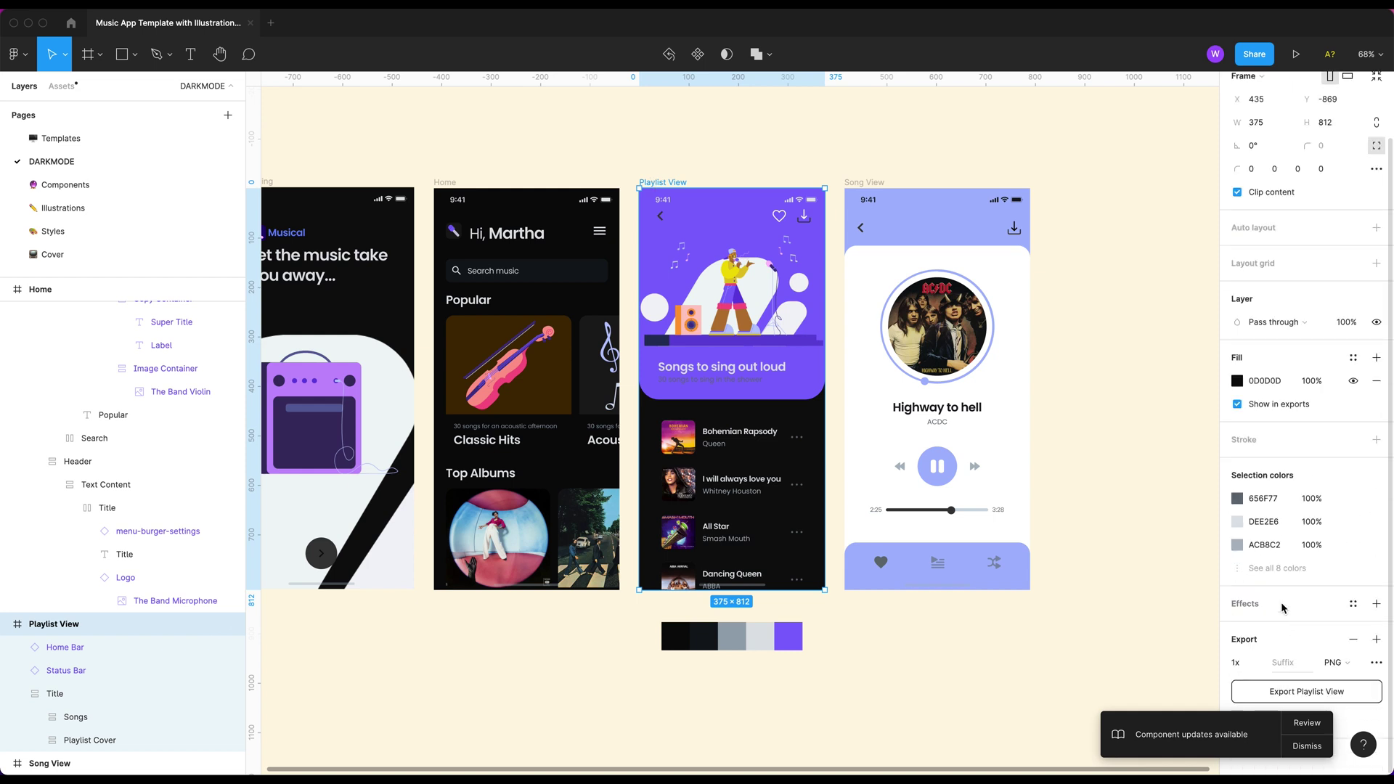
double_click(1266, 568)
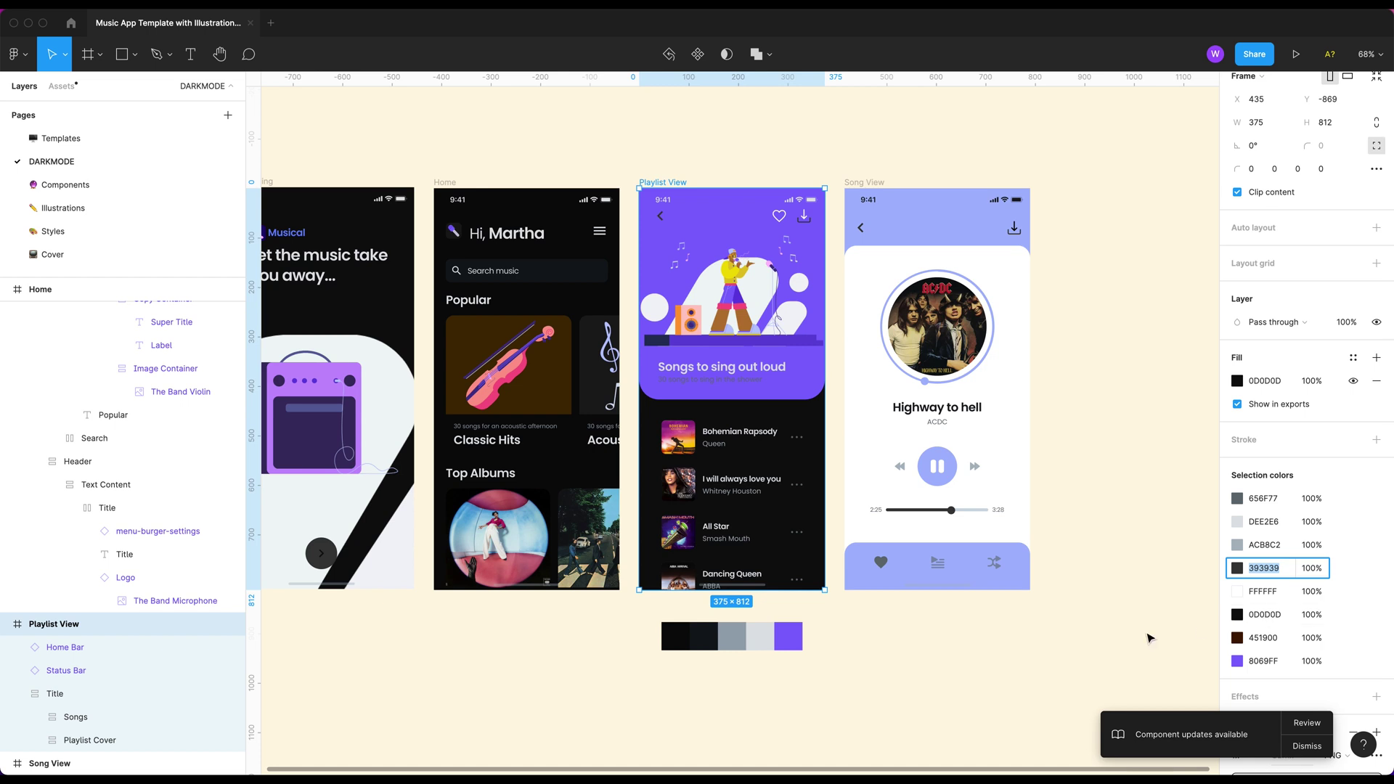
click(675, 630)
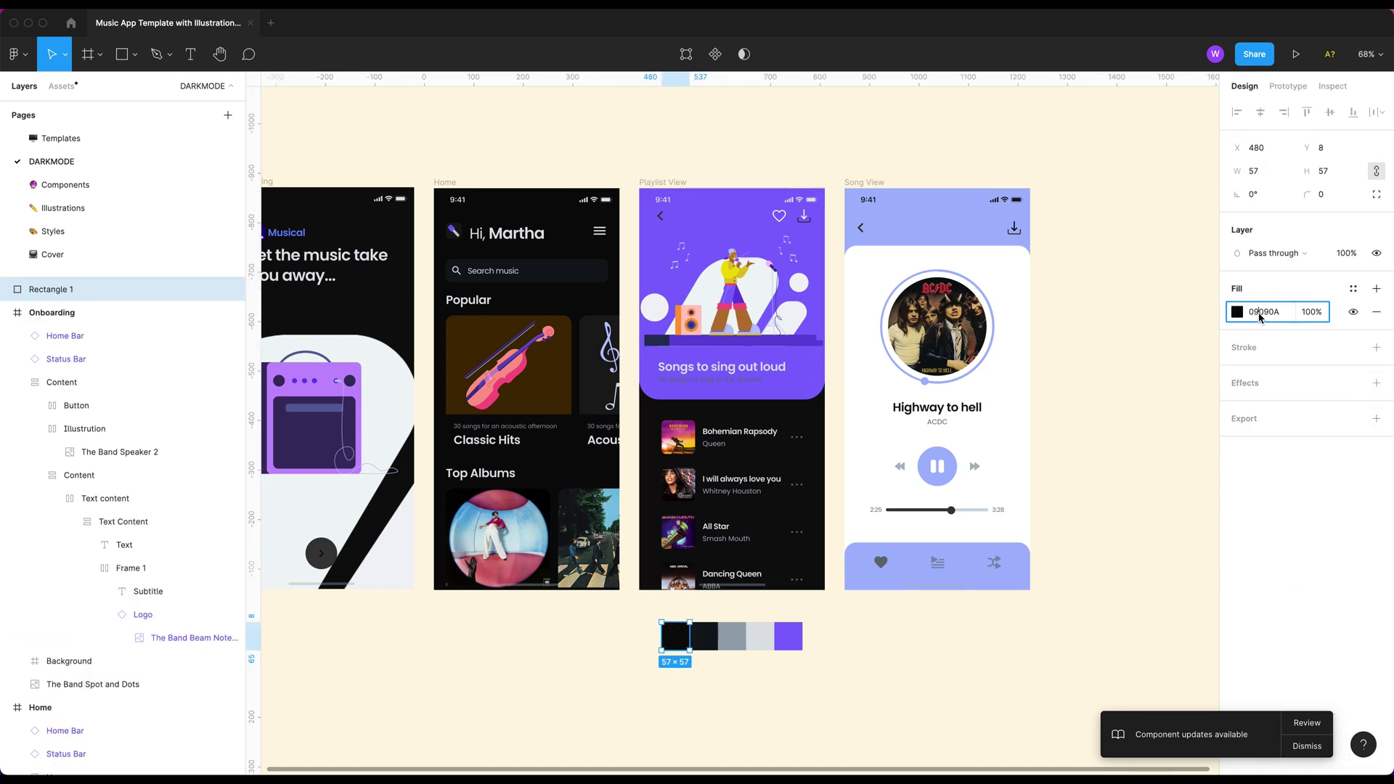
click(664, 183)
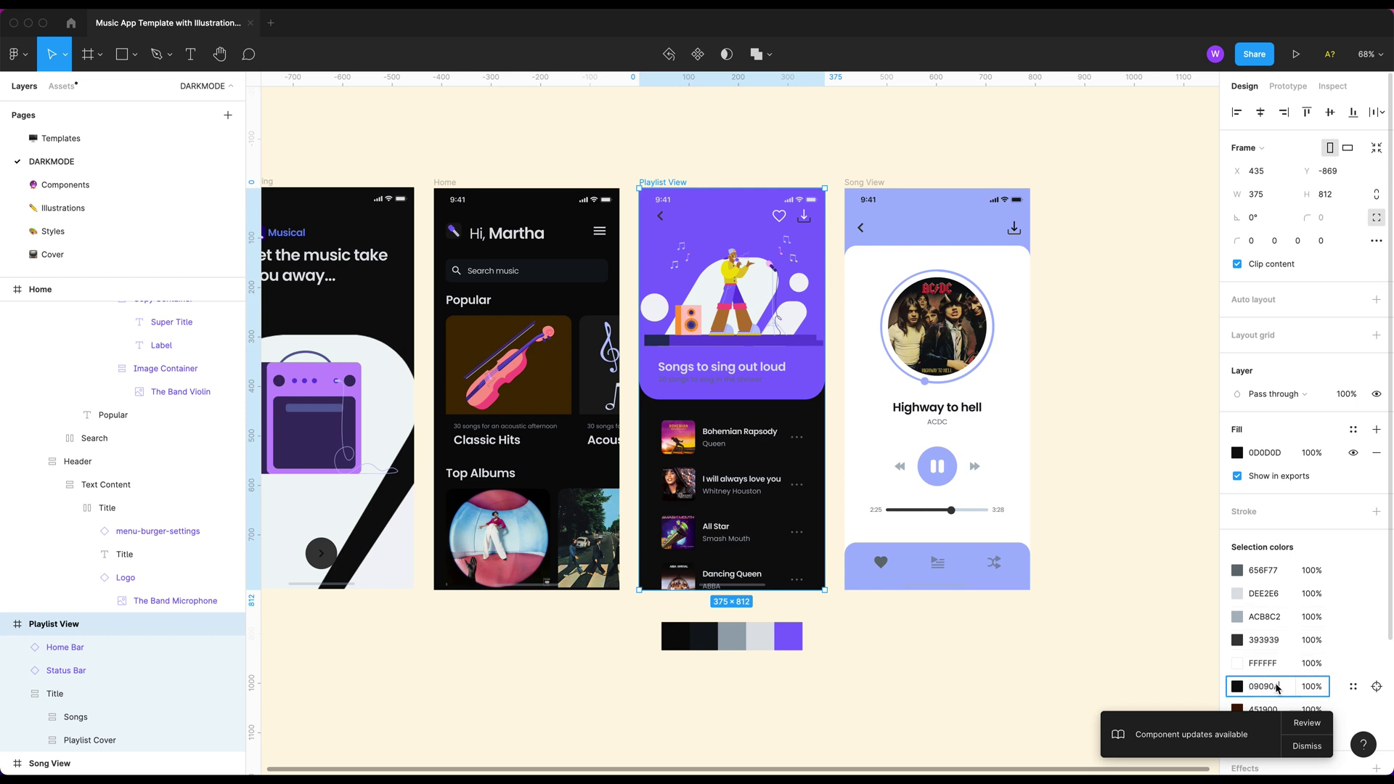
click(968, 703)
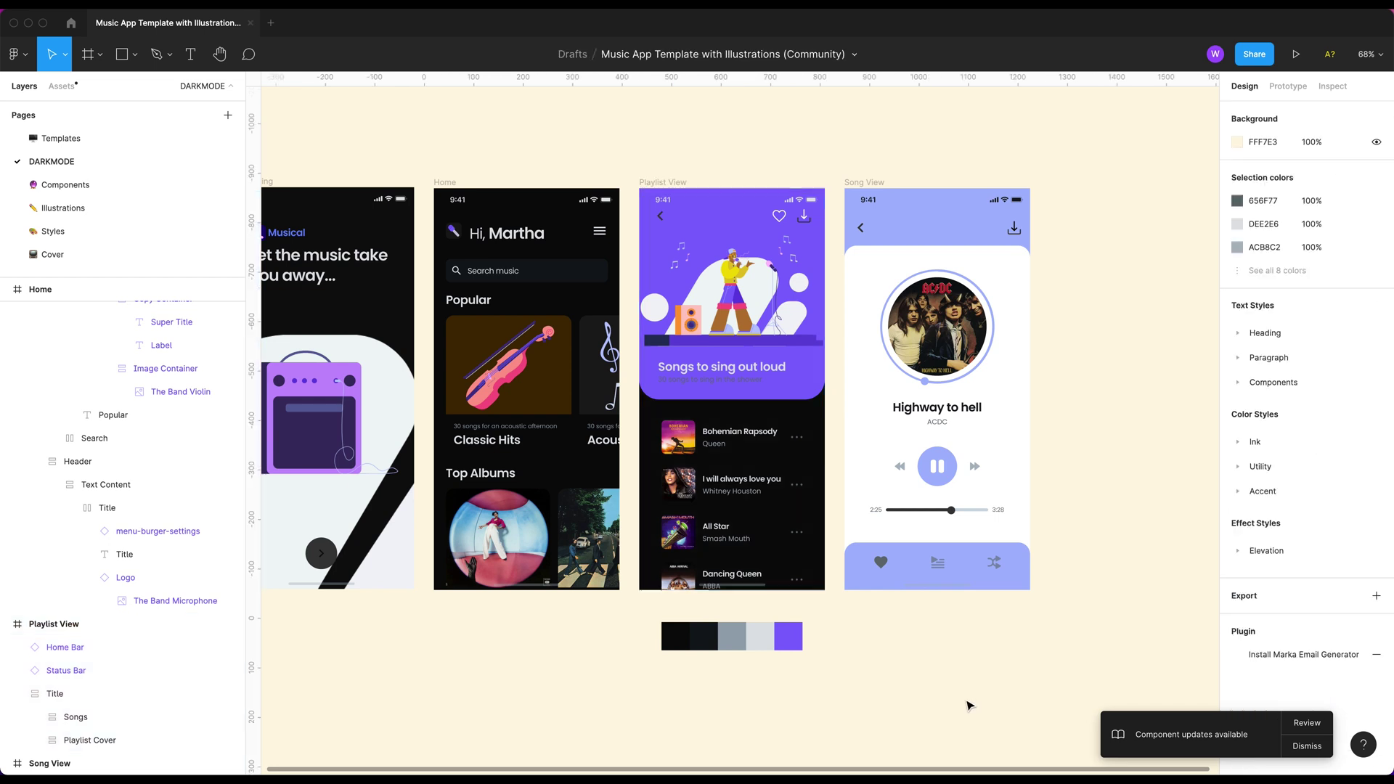
click(653, 501)
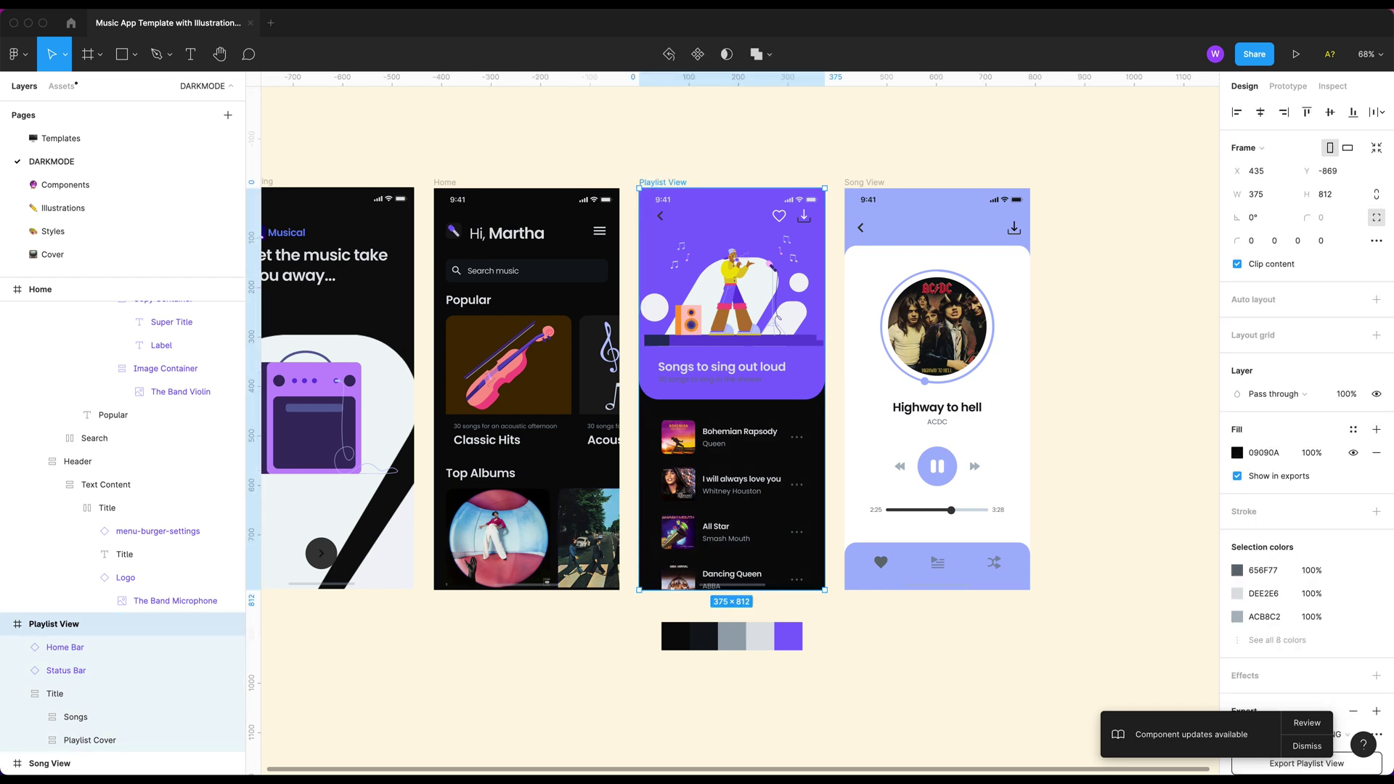
click(811, 675)
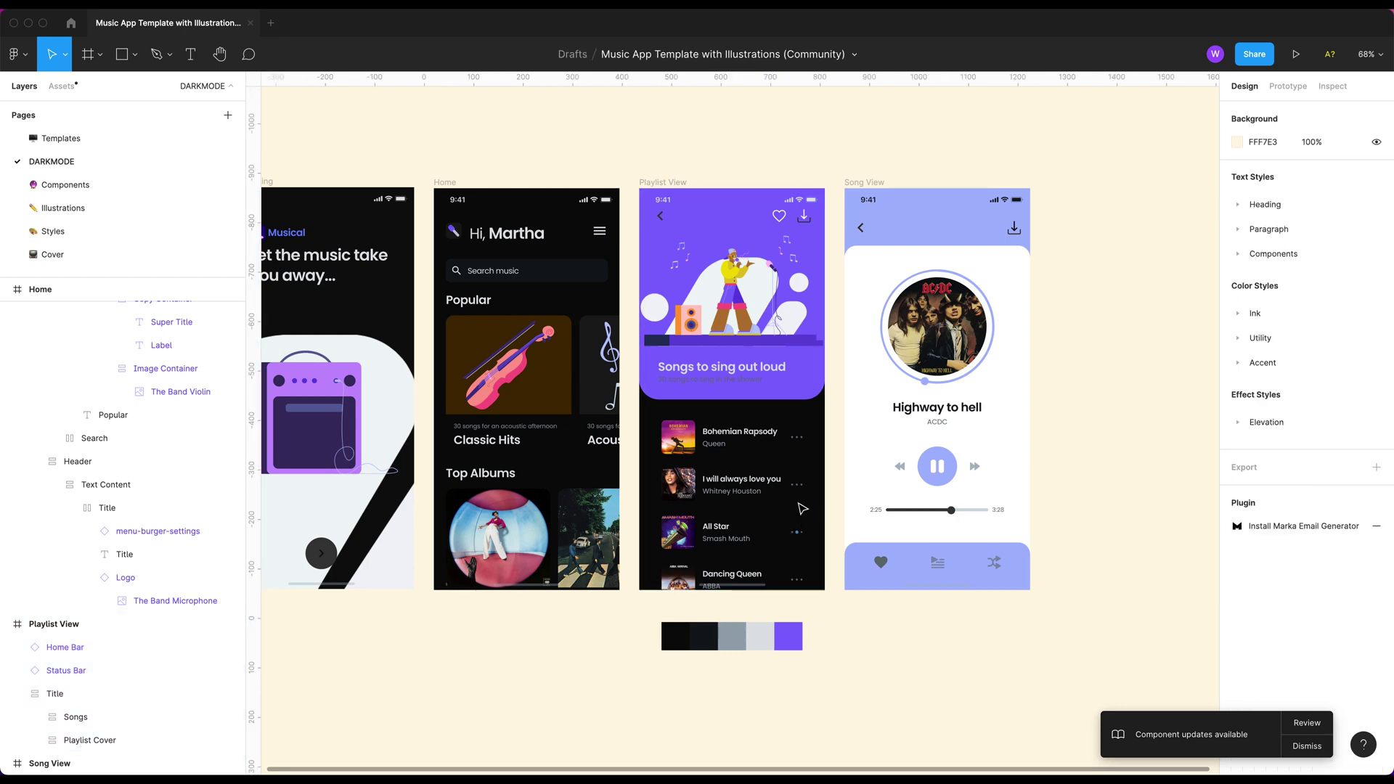
Step: Set the fill of the "Songs to sing out loud" title in Playlist View to white FFFFFF
scroll(645, 322, up, 1)
scroll(648, 327, up, 3)
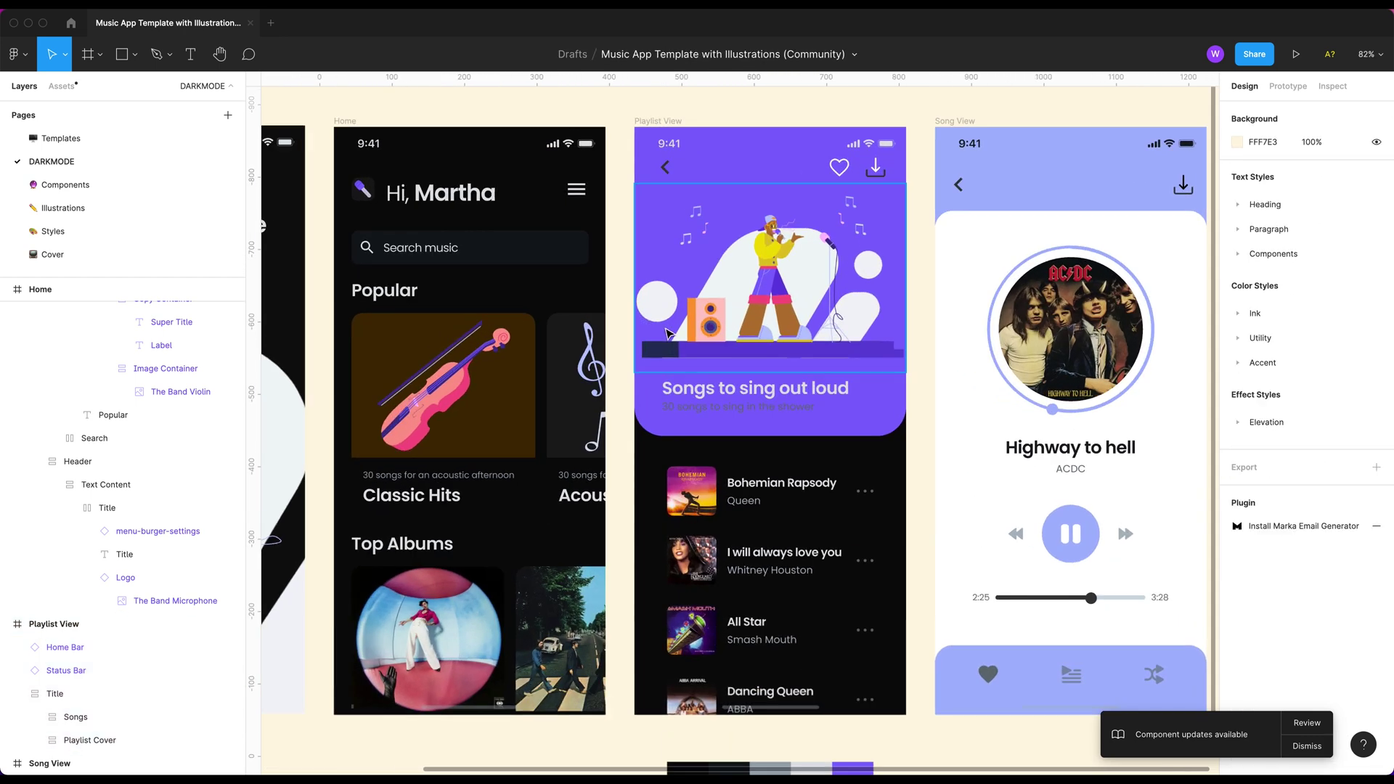
super+click(744, 392)
scroll(774, 413, down, 1)
scroll(775, 413, down, 5)
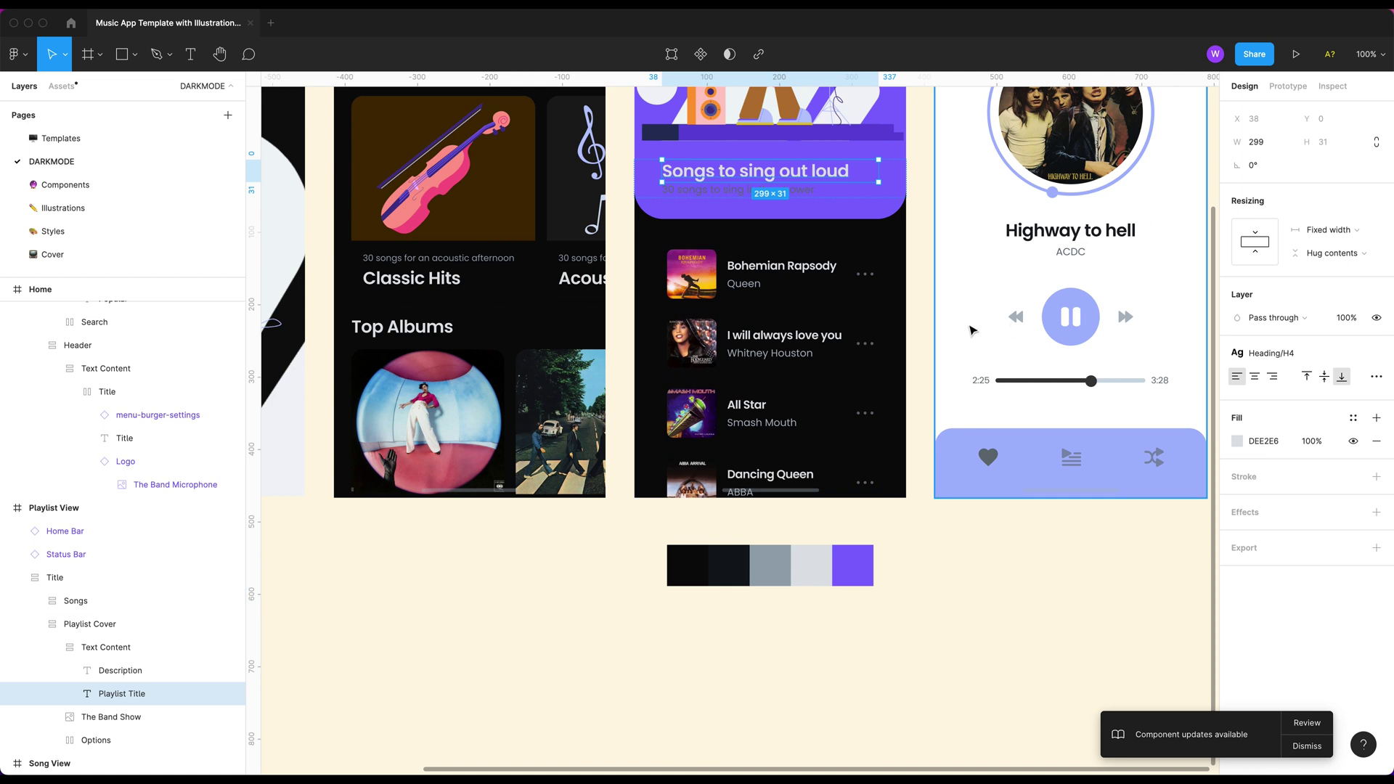
scroll(973, 324, up, 2)
click(1237, 441)
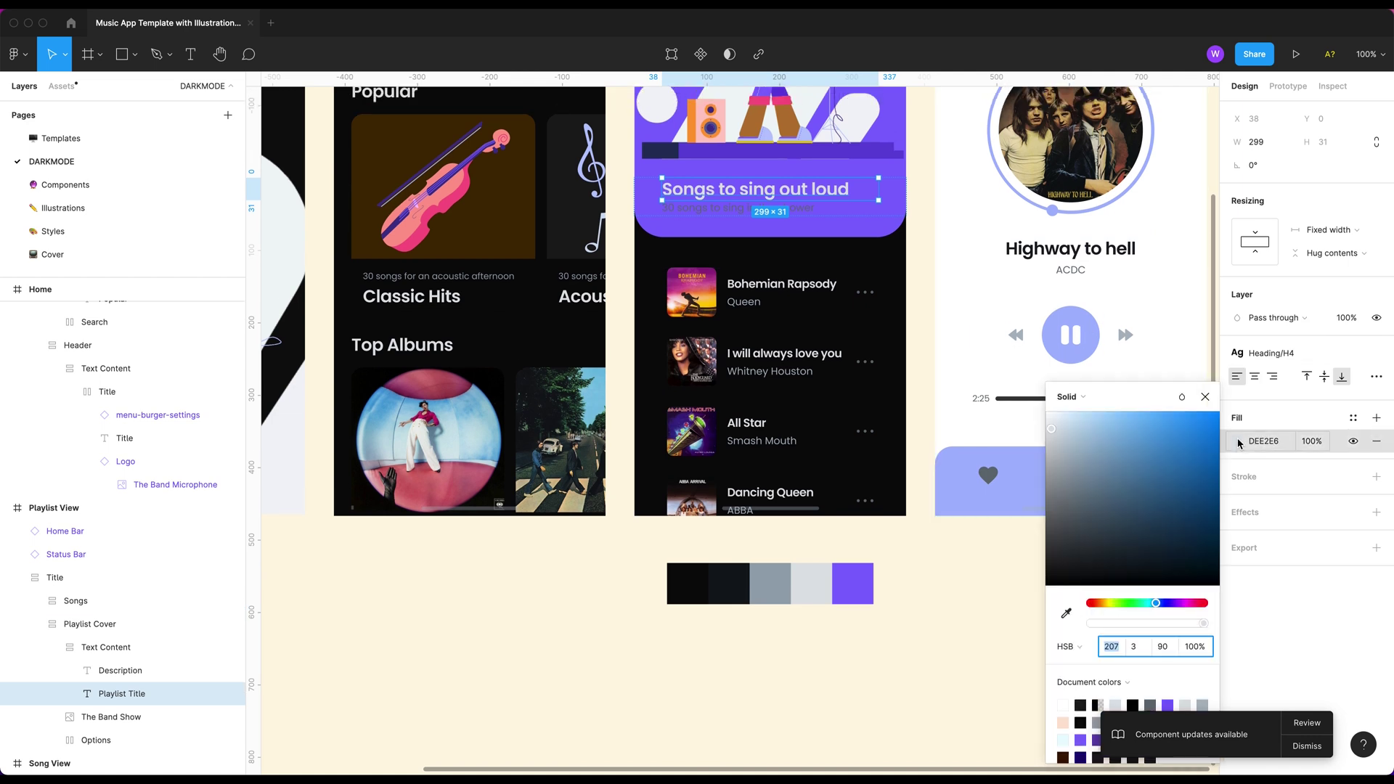
click(1065, 614)
click(808, 582)
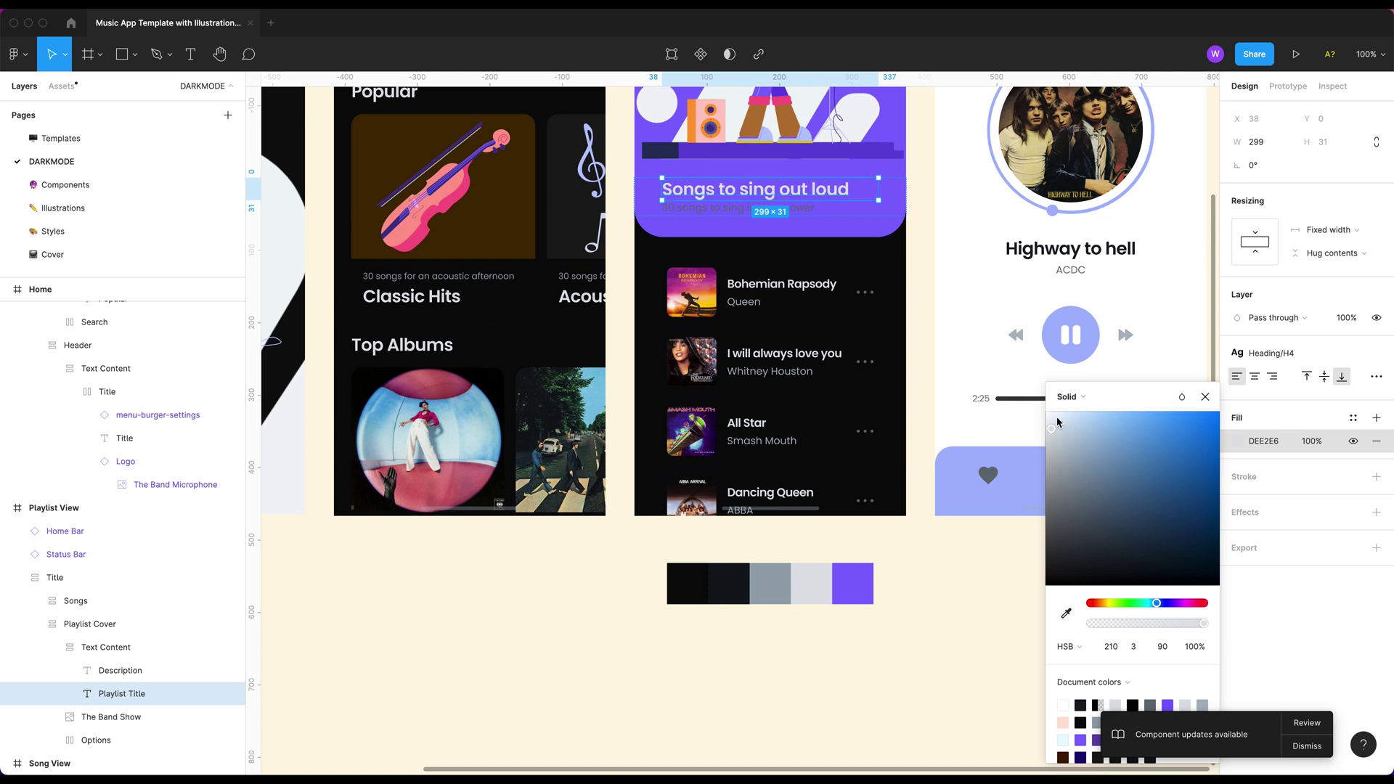
drag(1057, 421, 1039, 419)
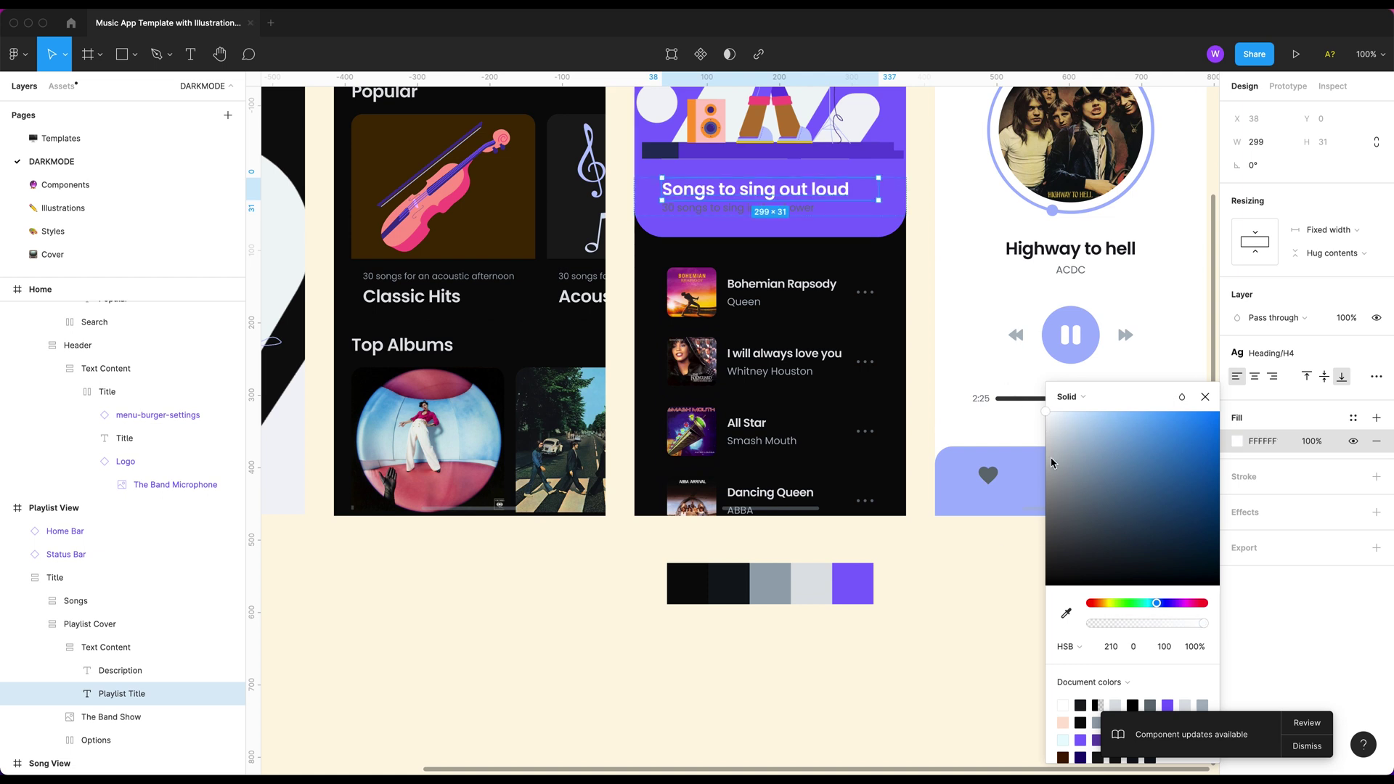
click(973, 659)
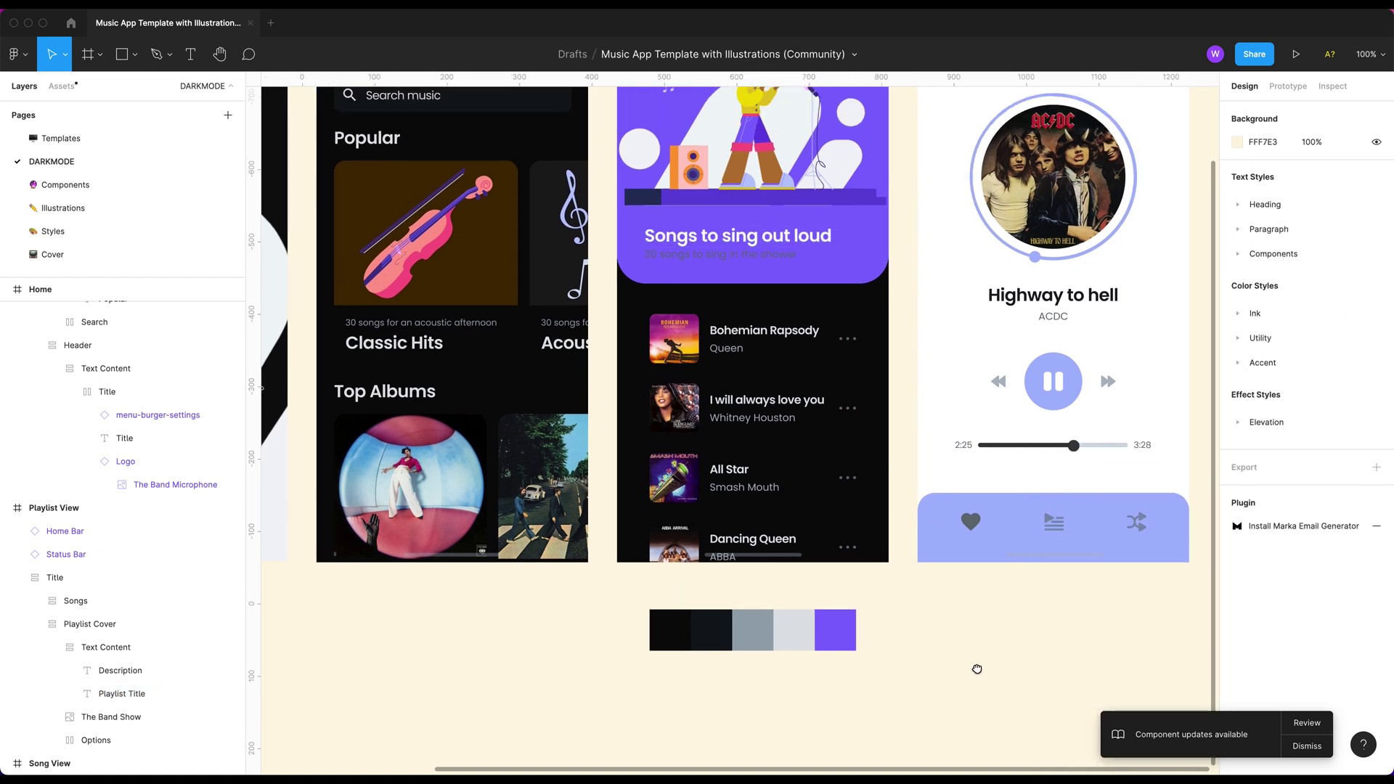
Step: Fill the playlist description "30 songs to sing in the shower" with the off-white sampled from the palette
scroll(819, 327, up, 10)
scroll(829, 381, down, 8)
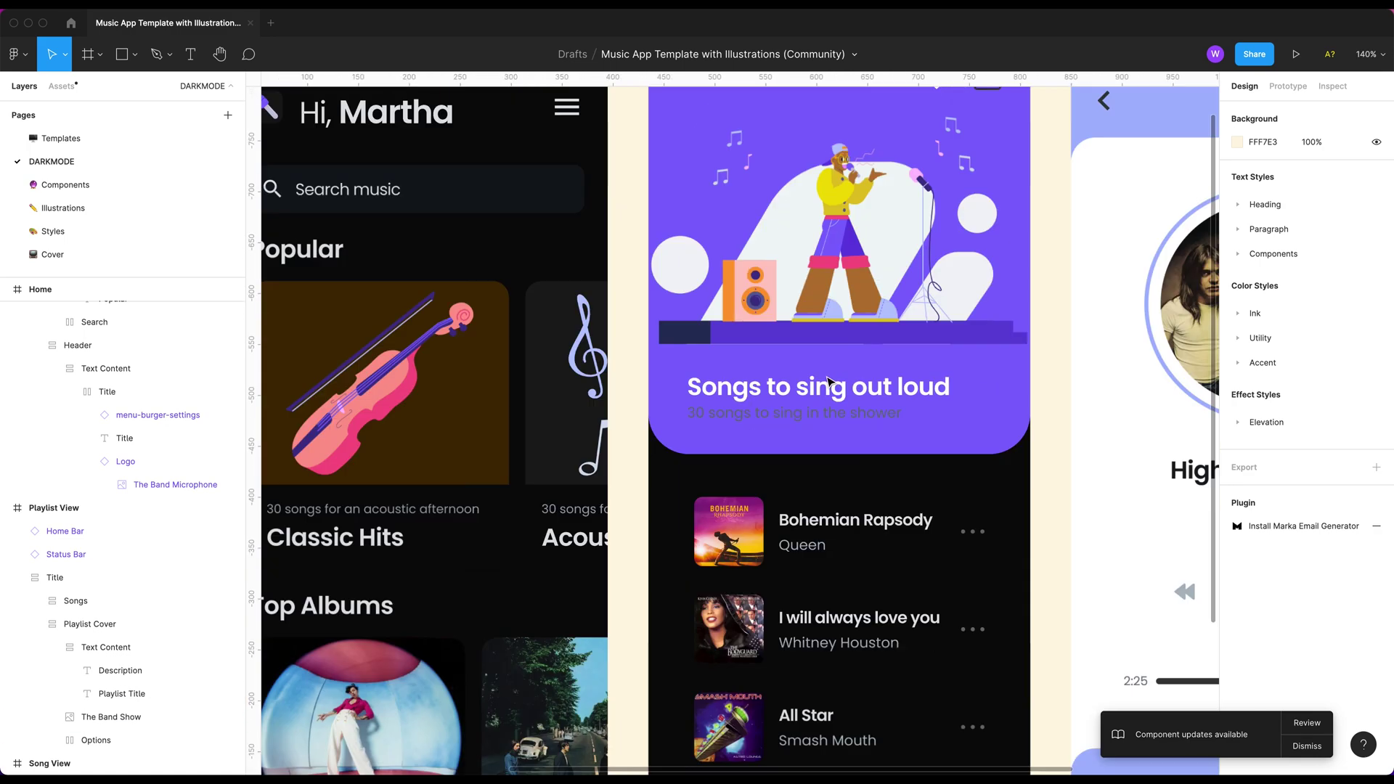
super+click(833, 409)
scroll(871, 417, down, 7)
scroll(1002, 442, up, 8)
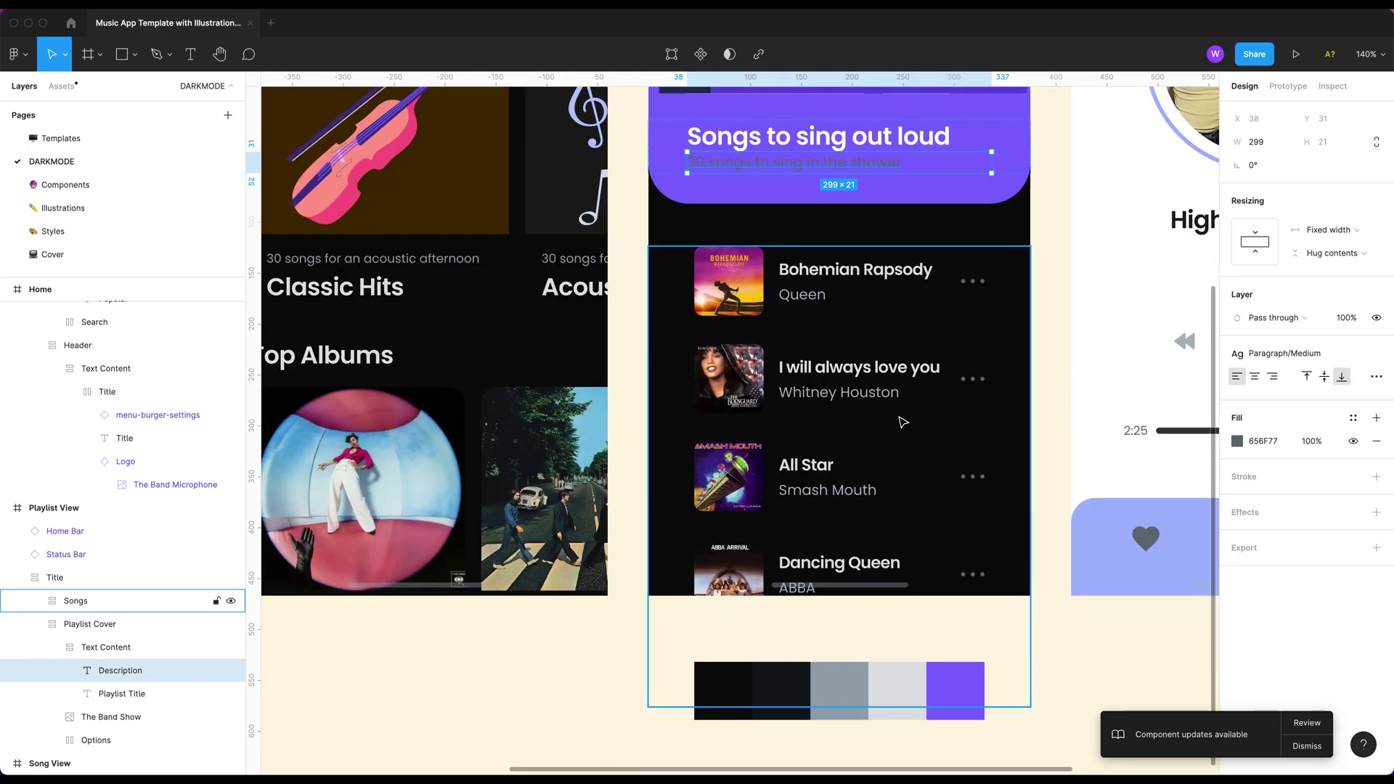
scroll(939, 450, down, 8)
scroll(951, 457, up, 6)
scroll(947, 508, down, 1)
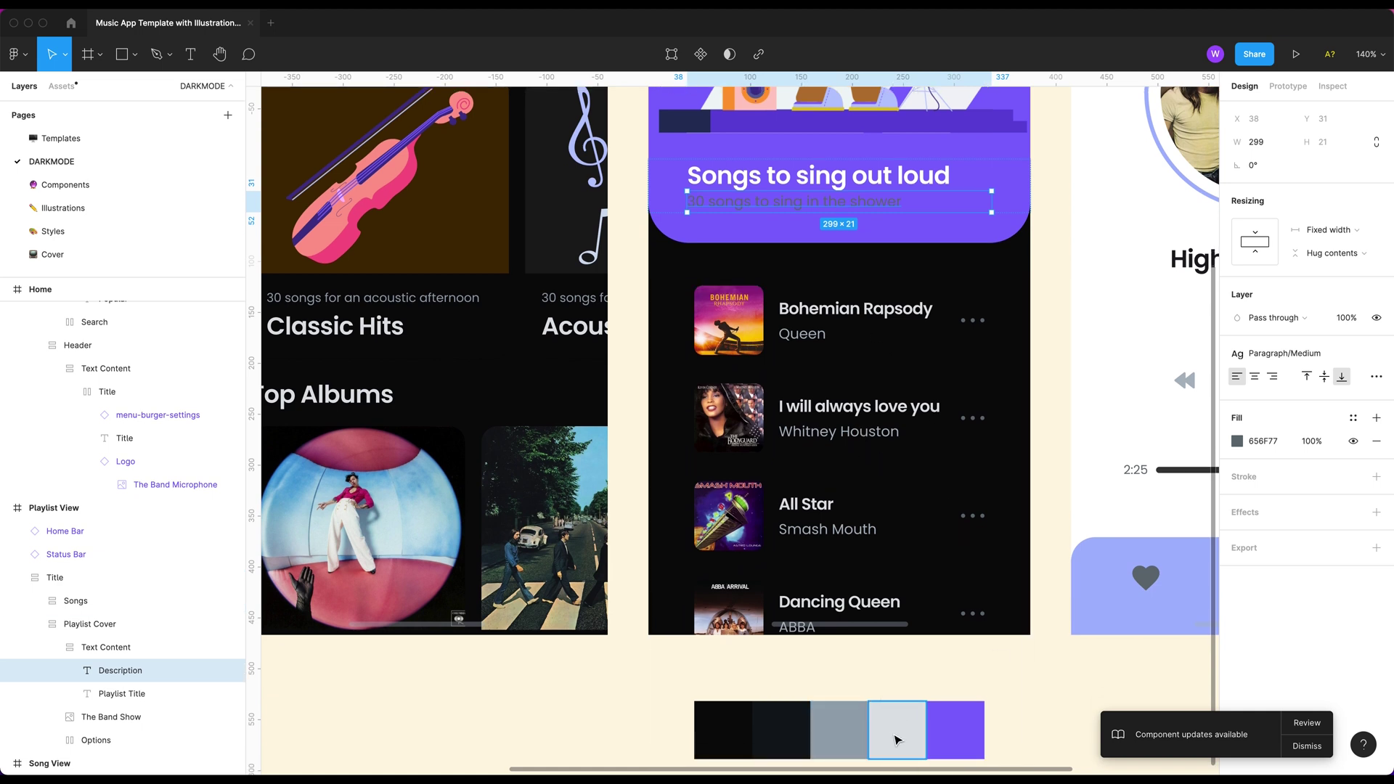
click(1236, 442)
click(1066, 613)
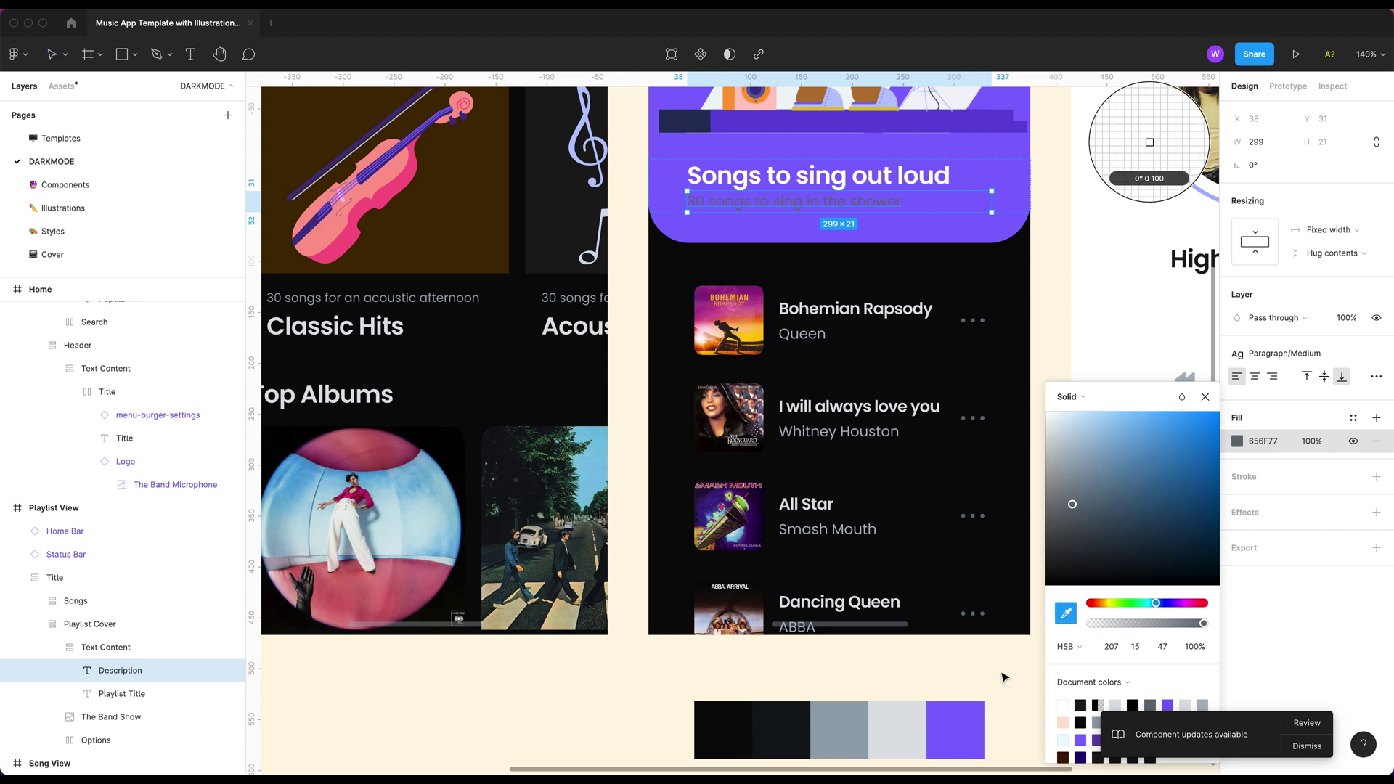
click(908, 722)
click(621, 657)
scroll(631, 617, down, 5)
scroll(796, 428, up, 2)
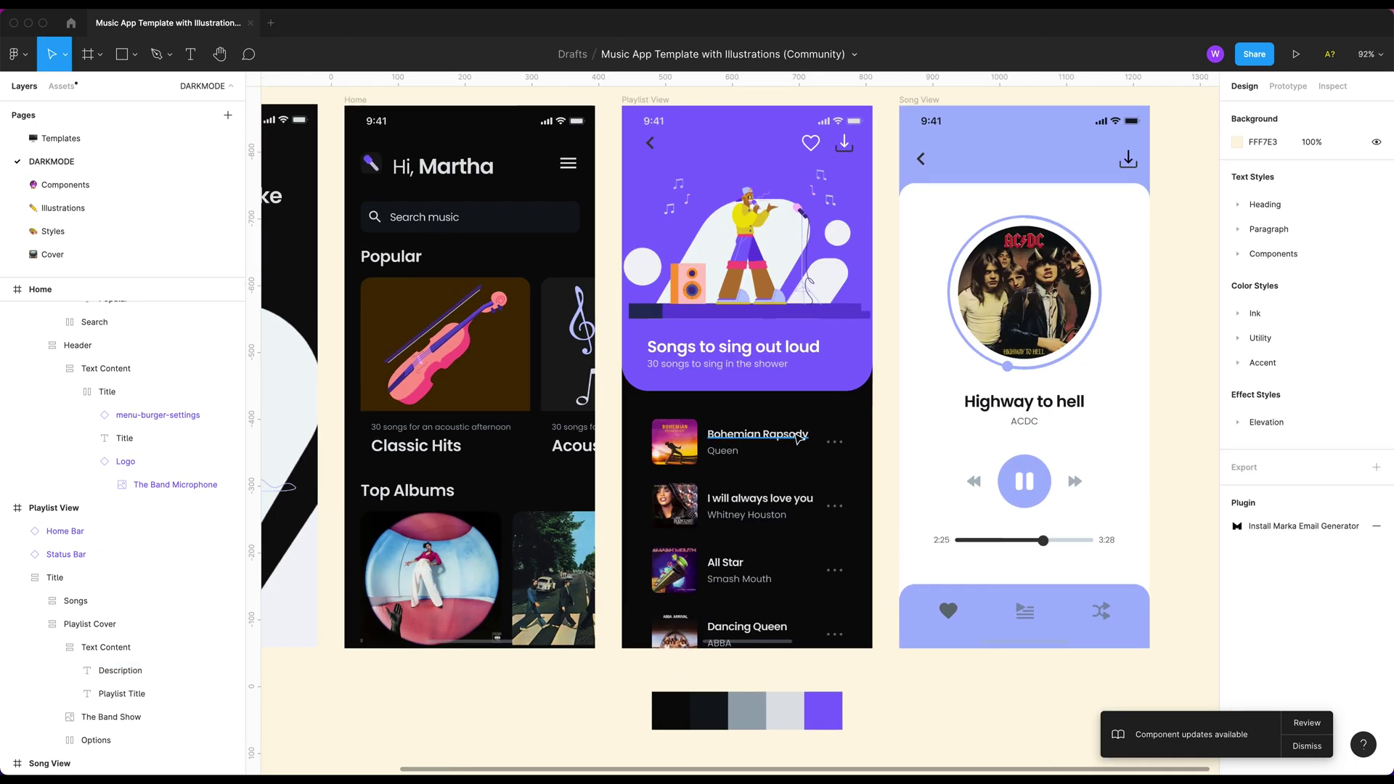
Step: Select the four song titles in Playlist View and fill them with the off-white sampled from the palette
super+click(797, 434)
shift+click(776, 498)
shift+click(726, 562)
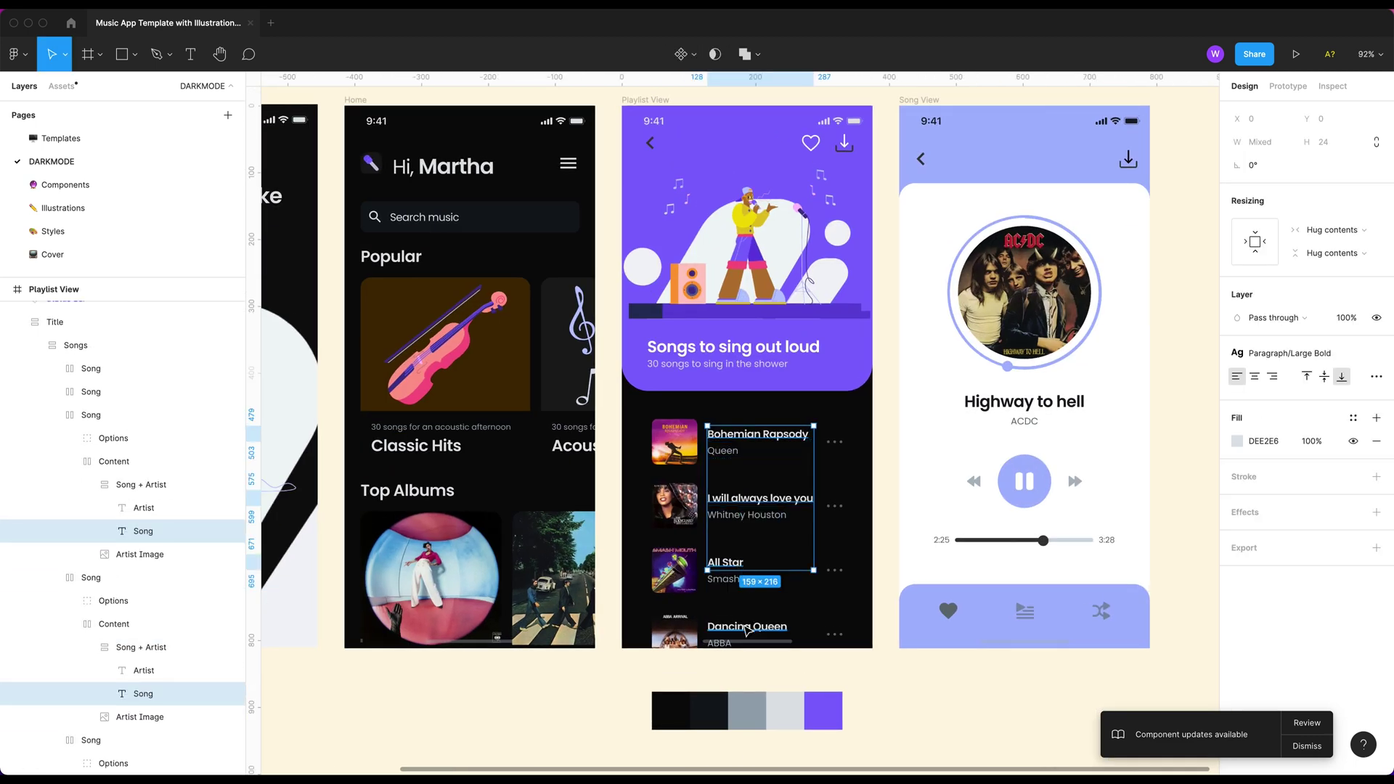
shift+click(748, 626)
click(1236, 441)
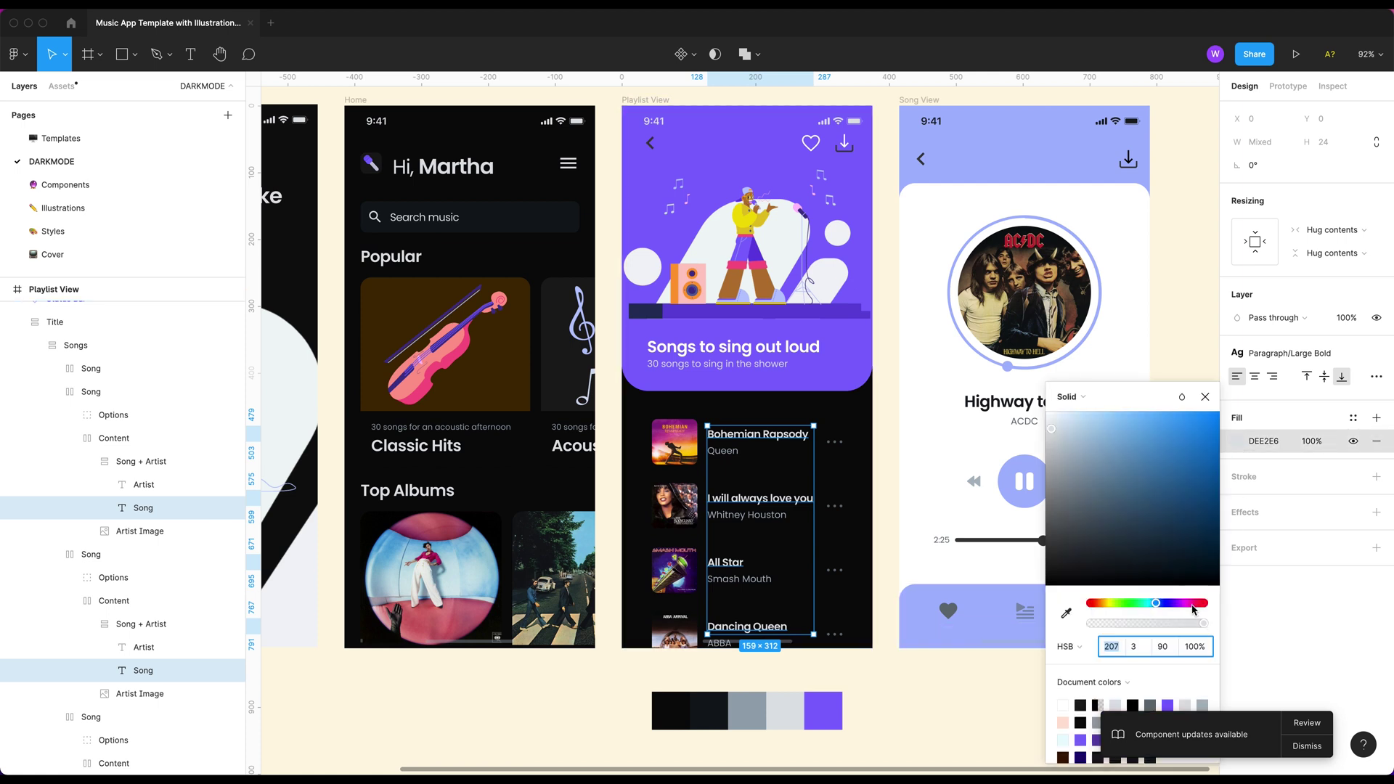
click(1066, 613)
click(784, 714)
click(955, 700)
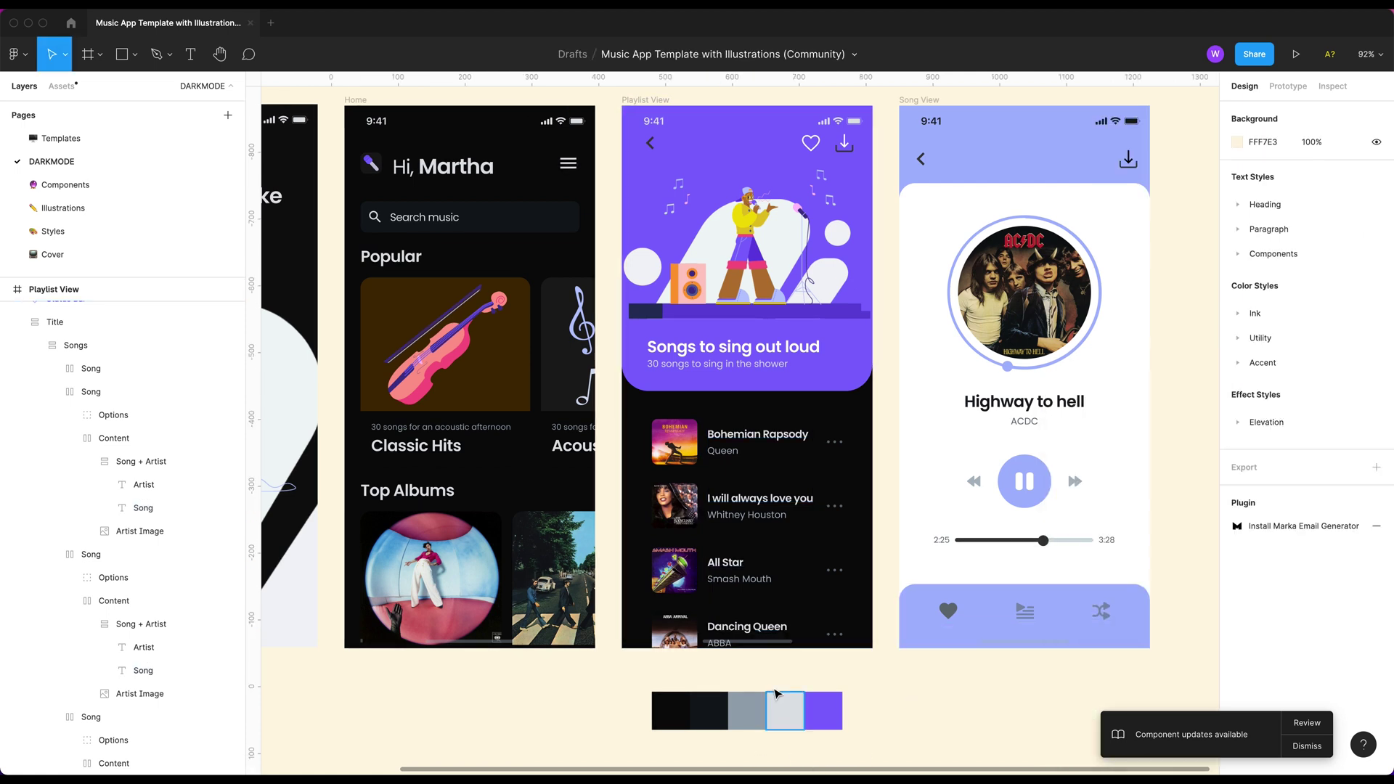
click(717, 643)
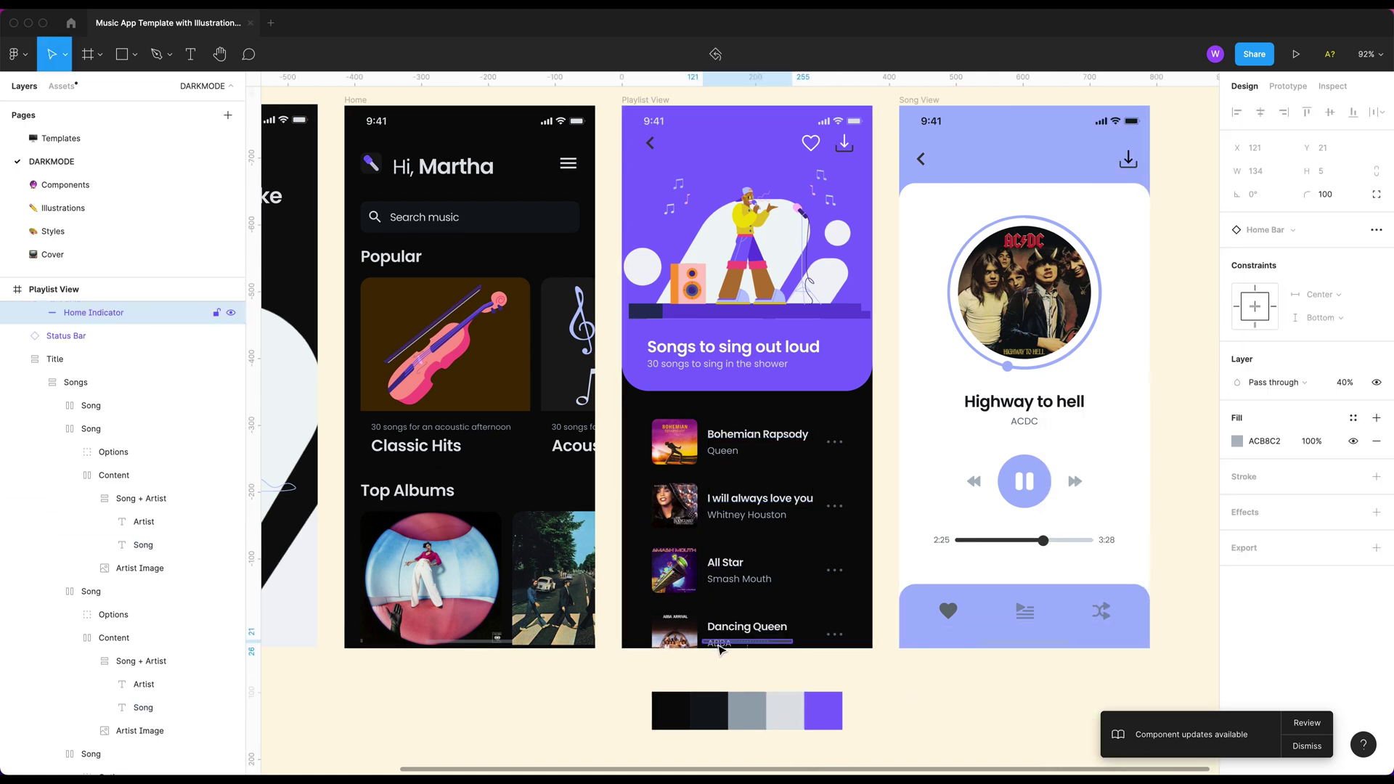
super+click(737, 579)
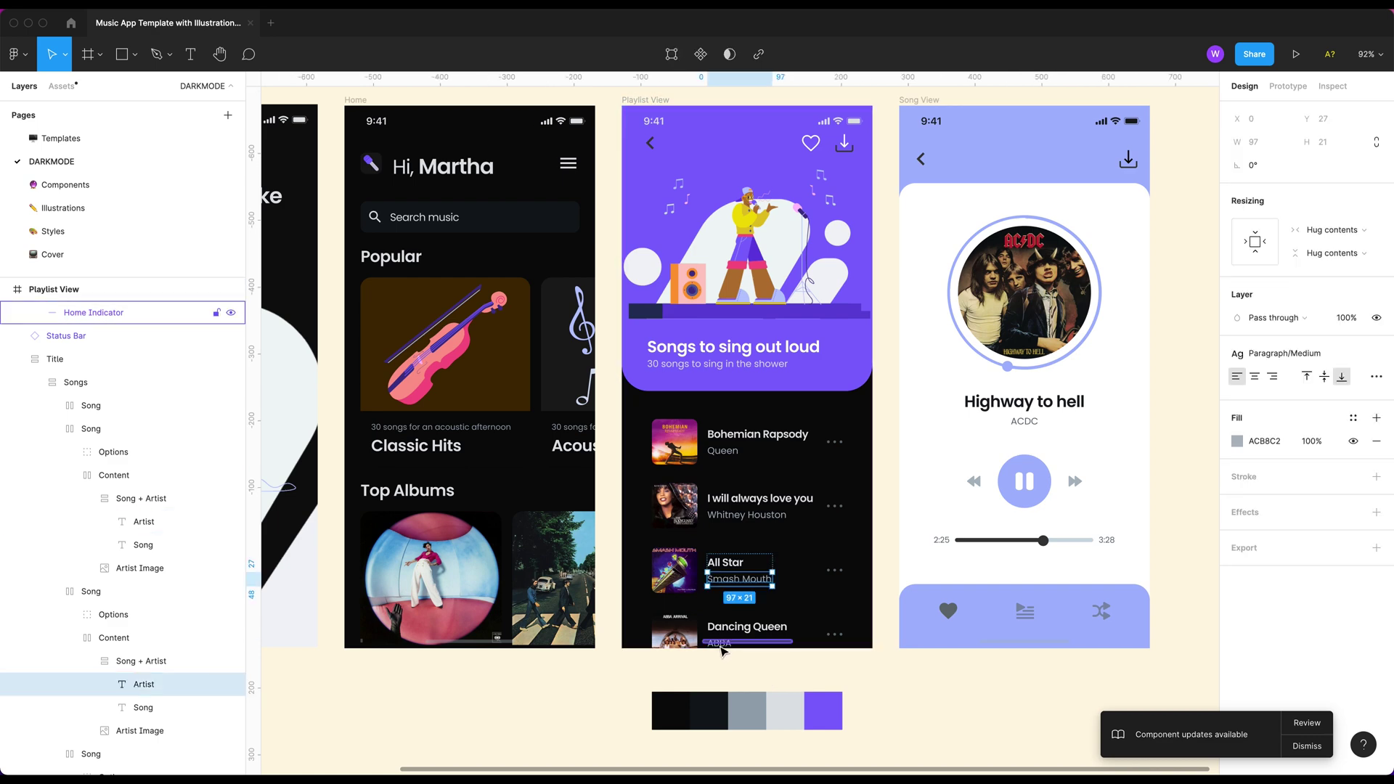
shift+click(719, 644)
key(shift+2)
click(746, 564)
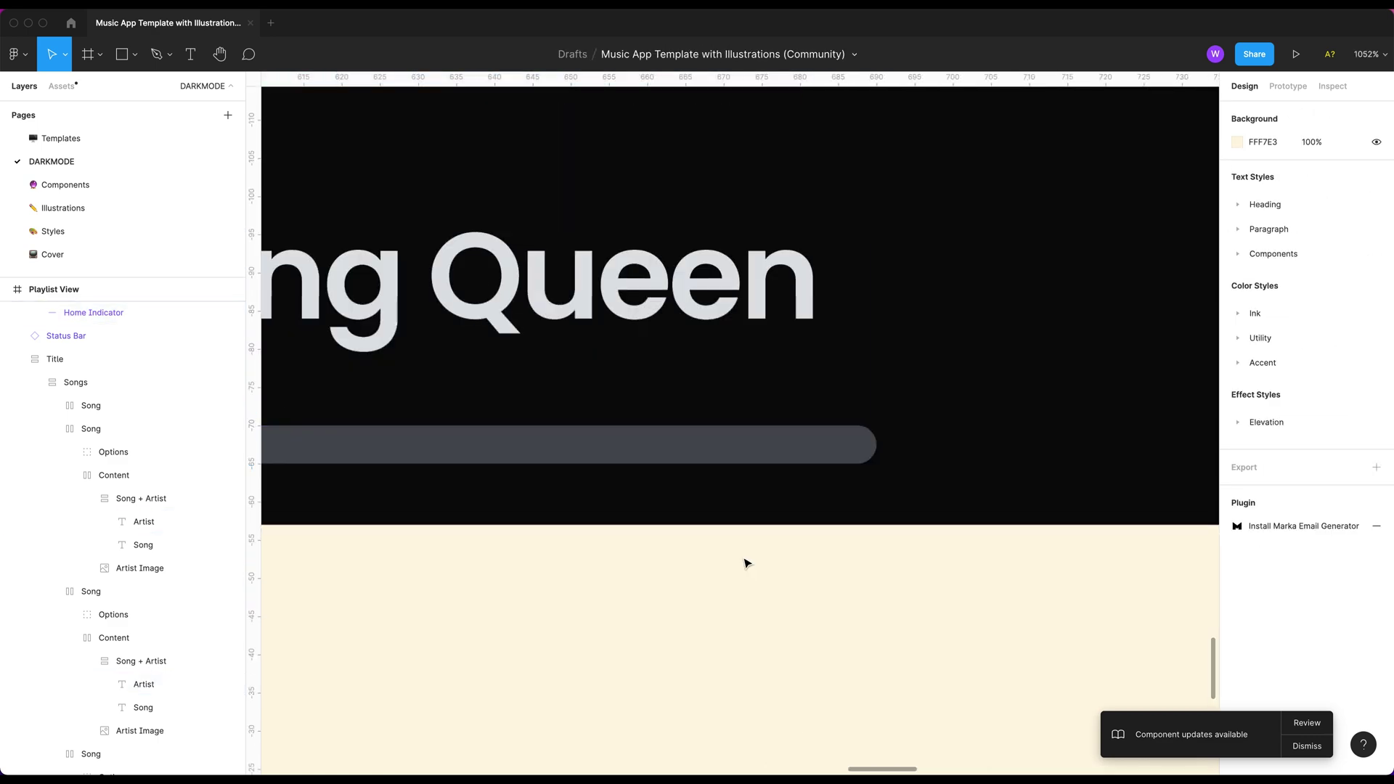
Step: Fill the Home Indicator in the Playlist View's Home Bar with the purple sampled from the palette
click(733, 457)
double_click(734, 458)
scroll(726, 588, down, 5)
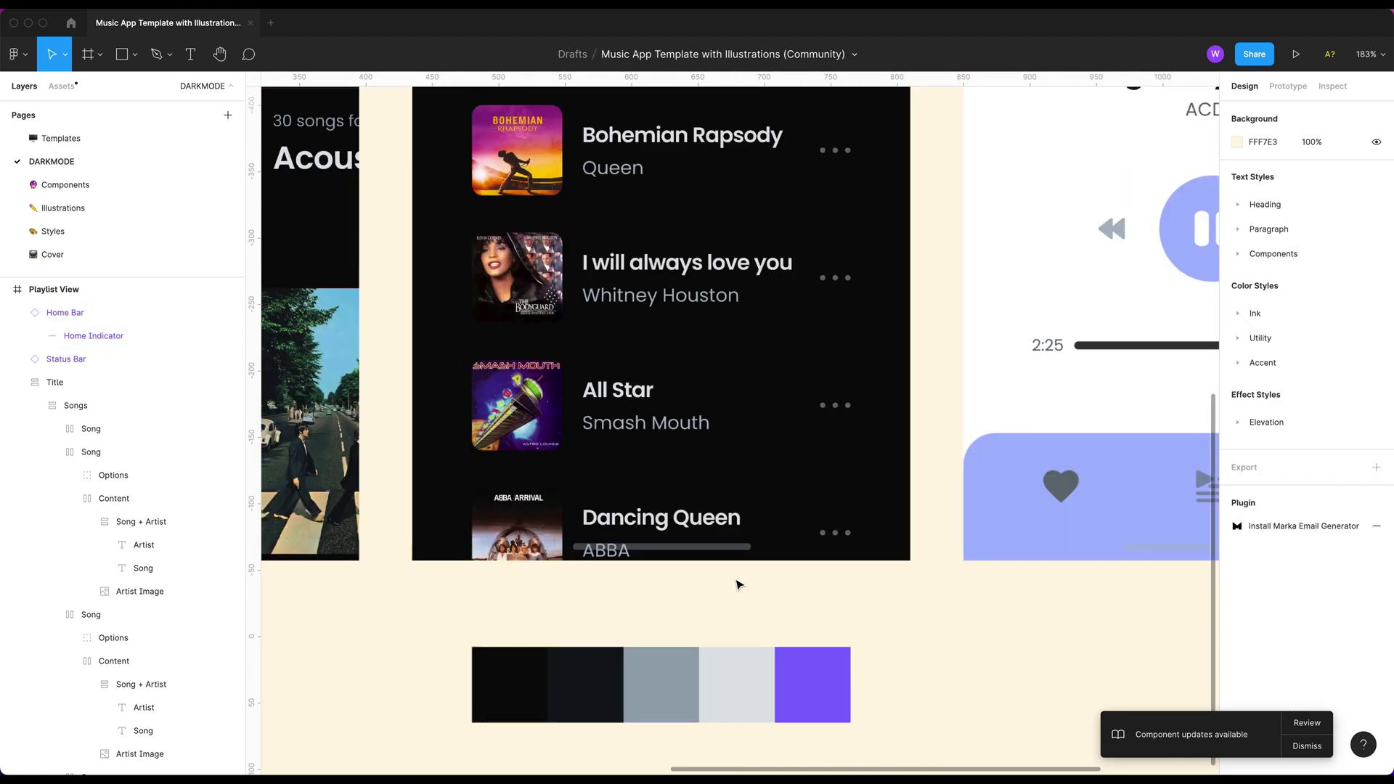
click(1262, 440)
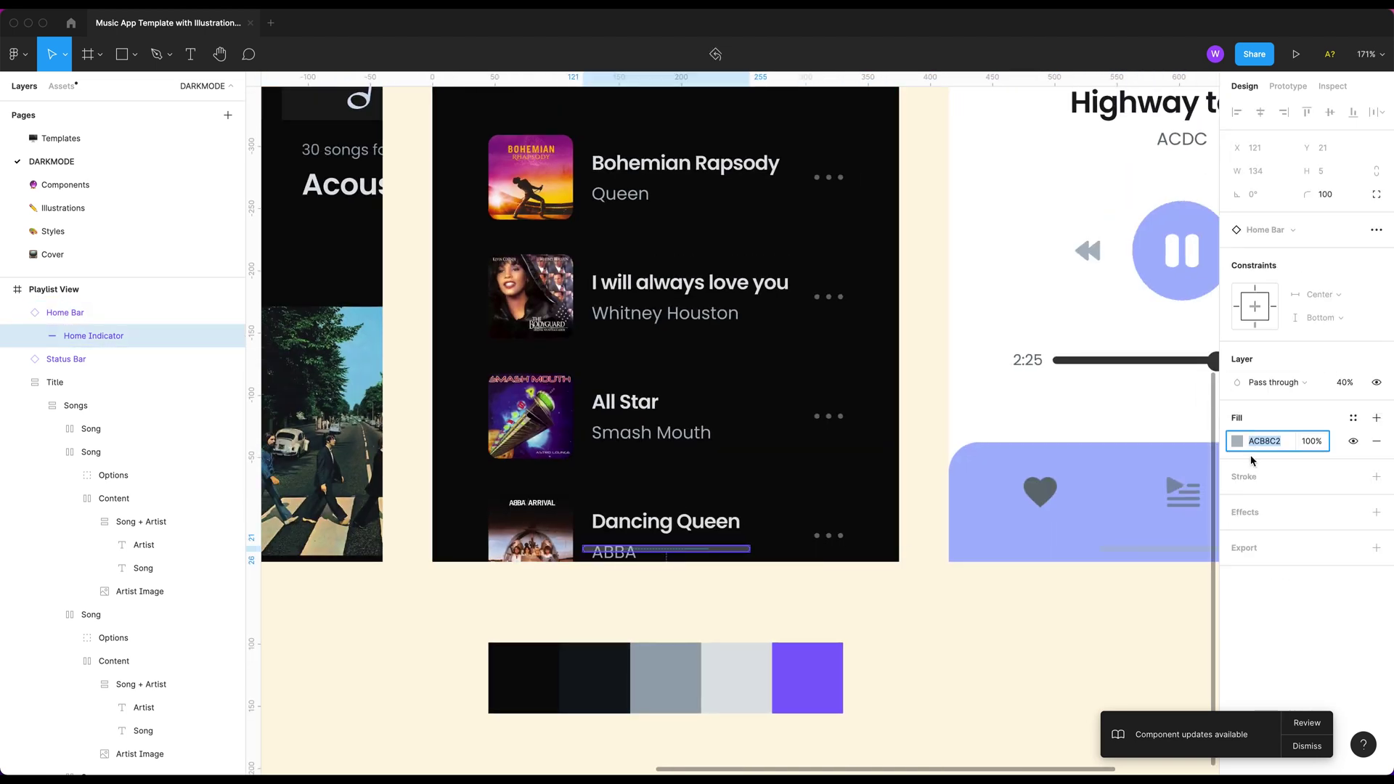
click(1237, 440)
click(1066, 613)
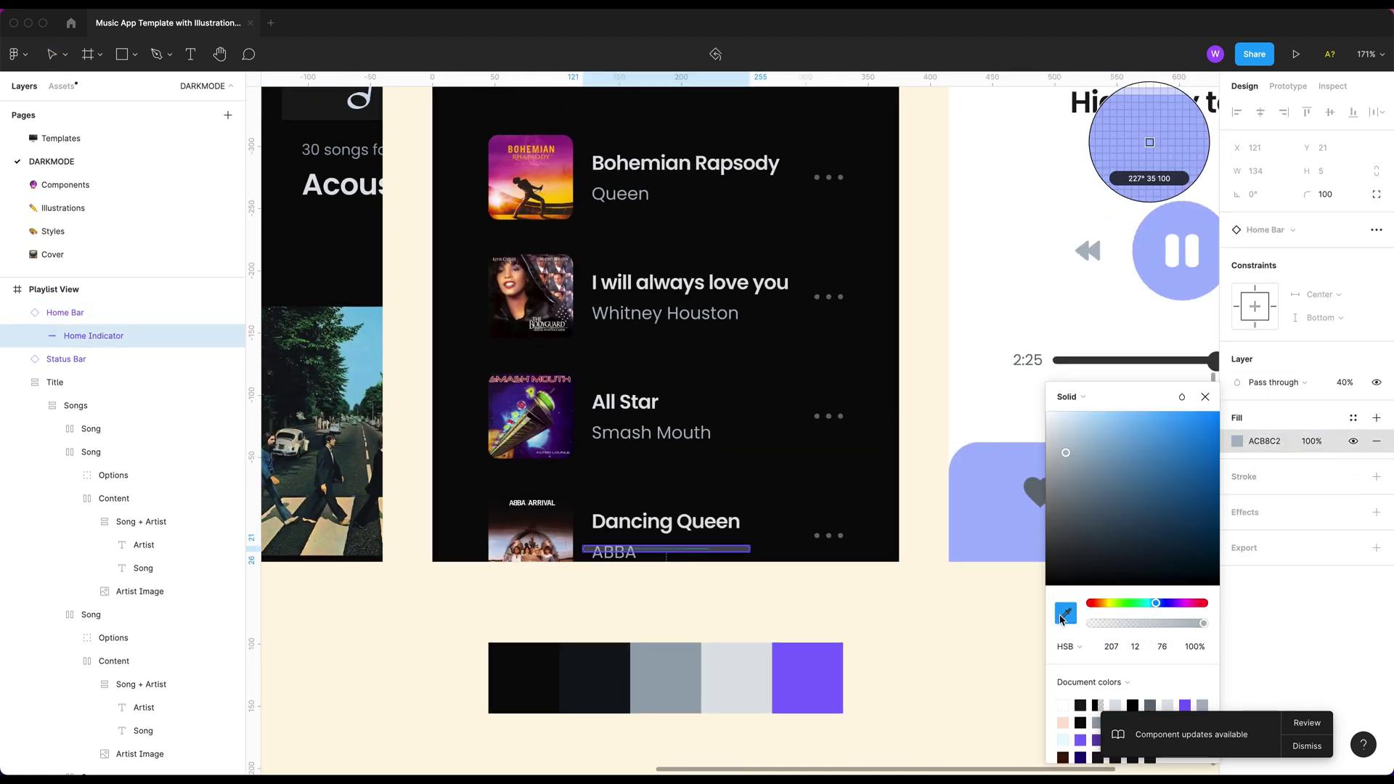
click(835, 683)
click(1034, 583)
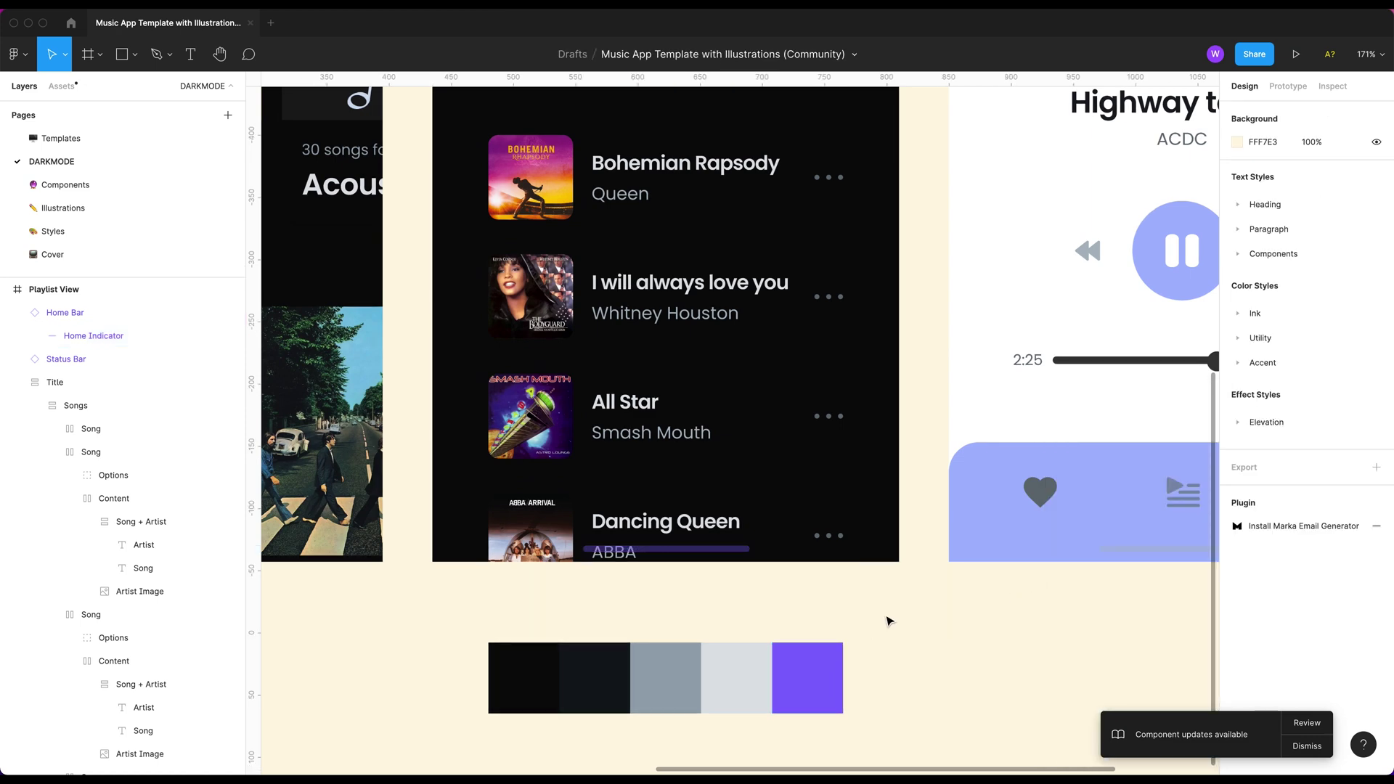
Step: Select the four artist names in the Playlist View song list and fill them with the grey sampled from the palette
click(609, 558)
shift+click(646, 432)
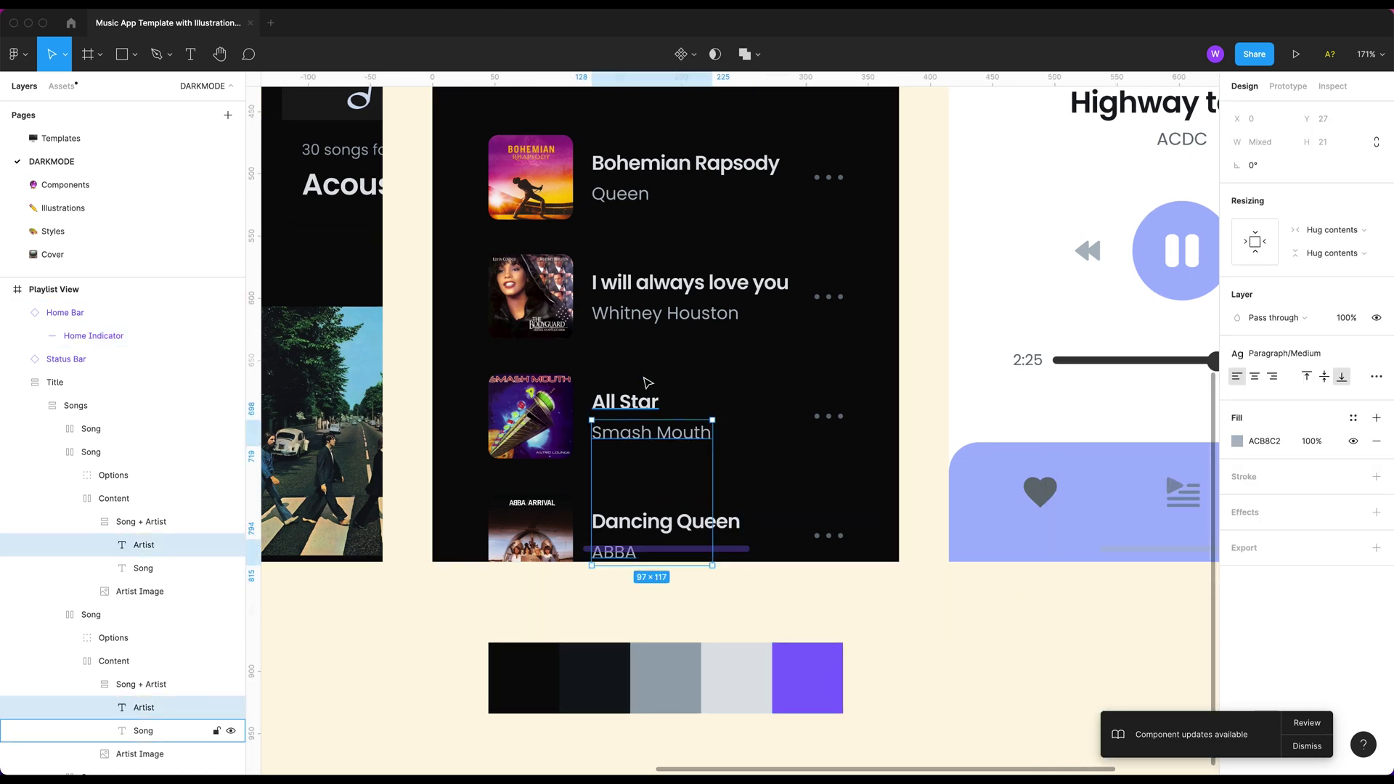
shift+click(646, 310)
shift+click(595, 194)
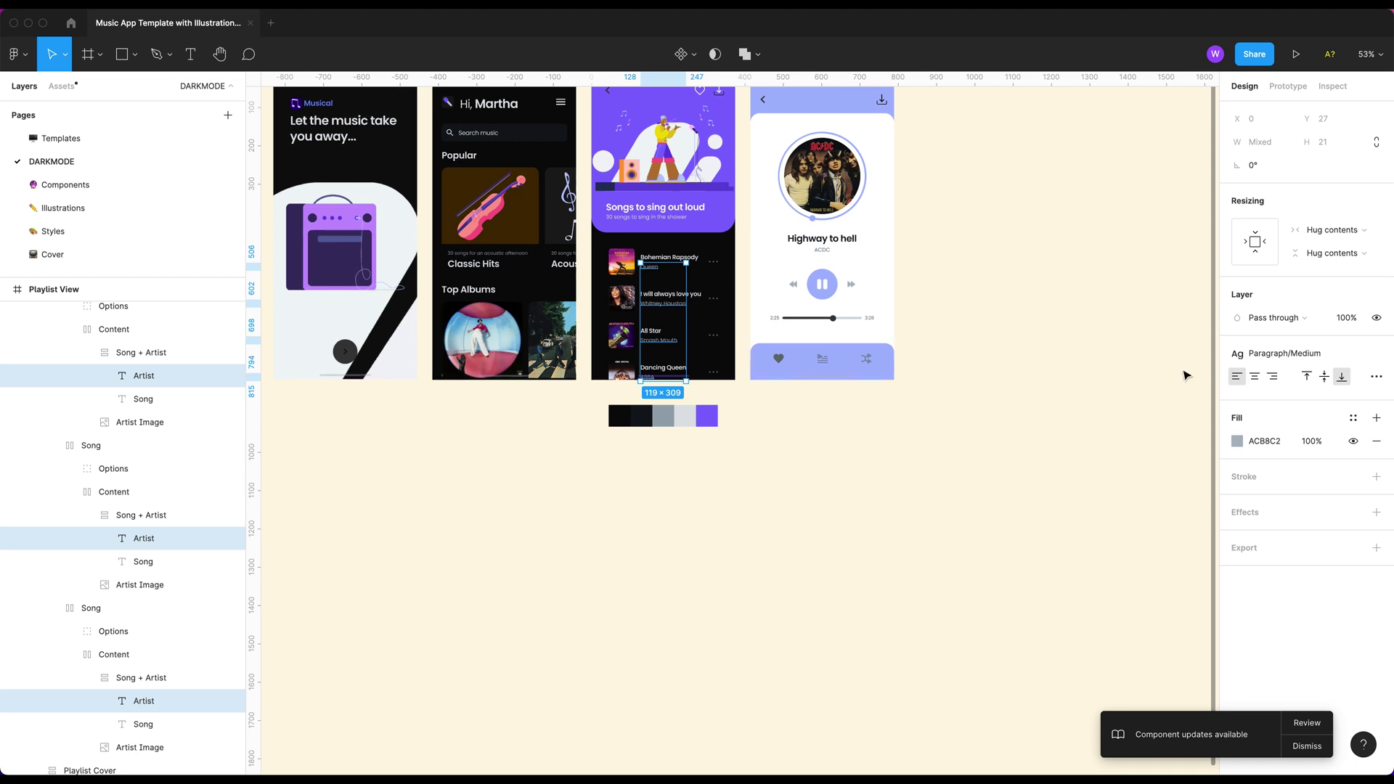
click(1236, 441)
click(1066, 616)
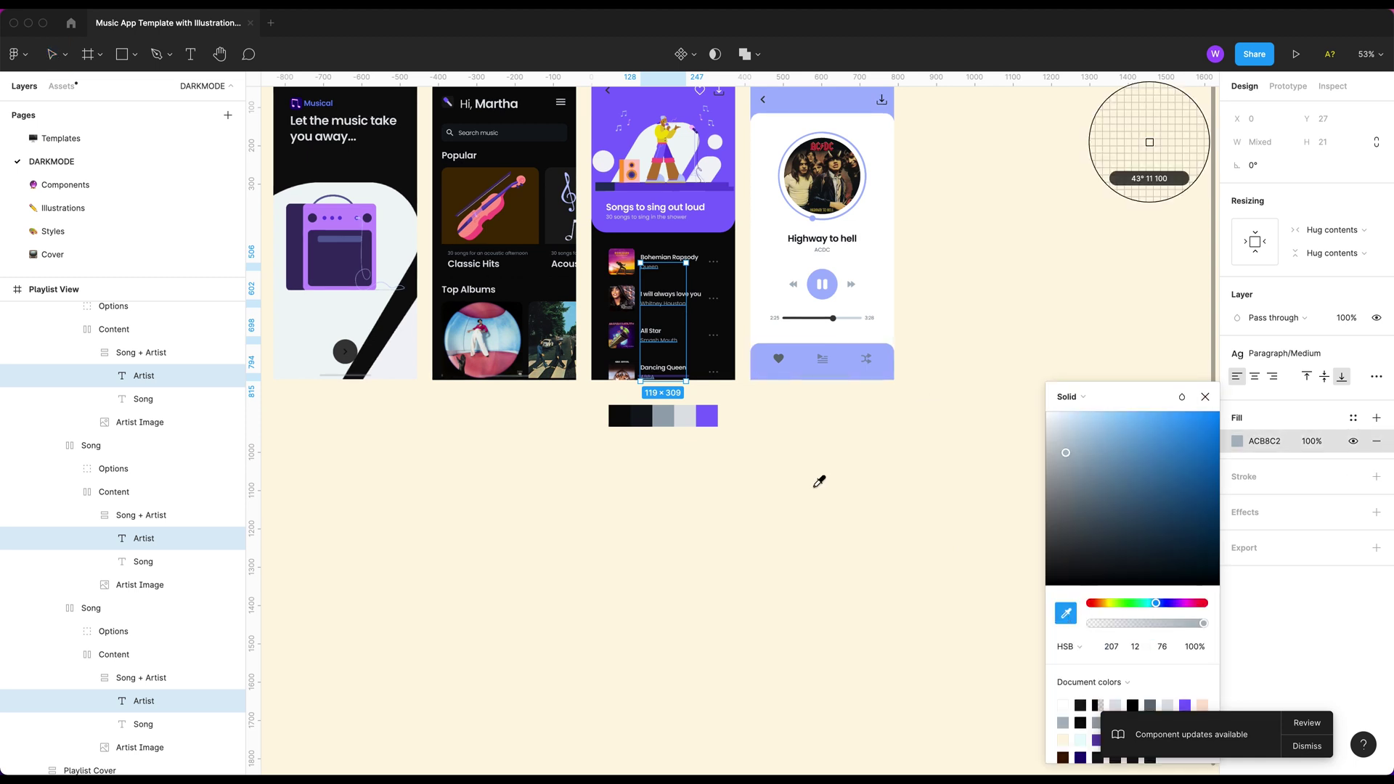
click(669, 423)
click(691, 435)
Step: Try the Darken and Color burn blend modes on the Onboarding screen's The Band Spot and Dots image, and set it to Screen
scroll(679, 280, up, 2)
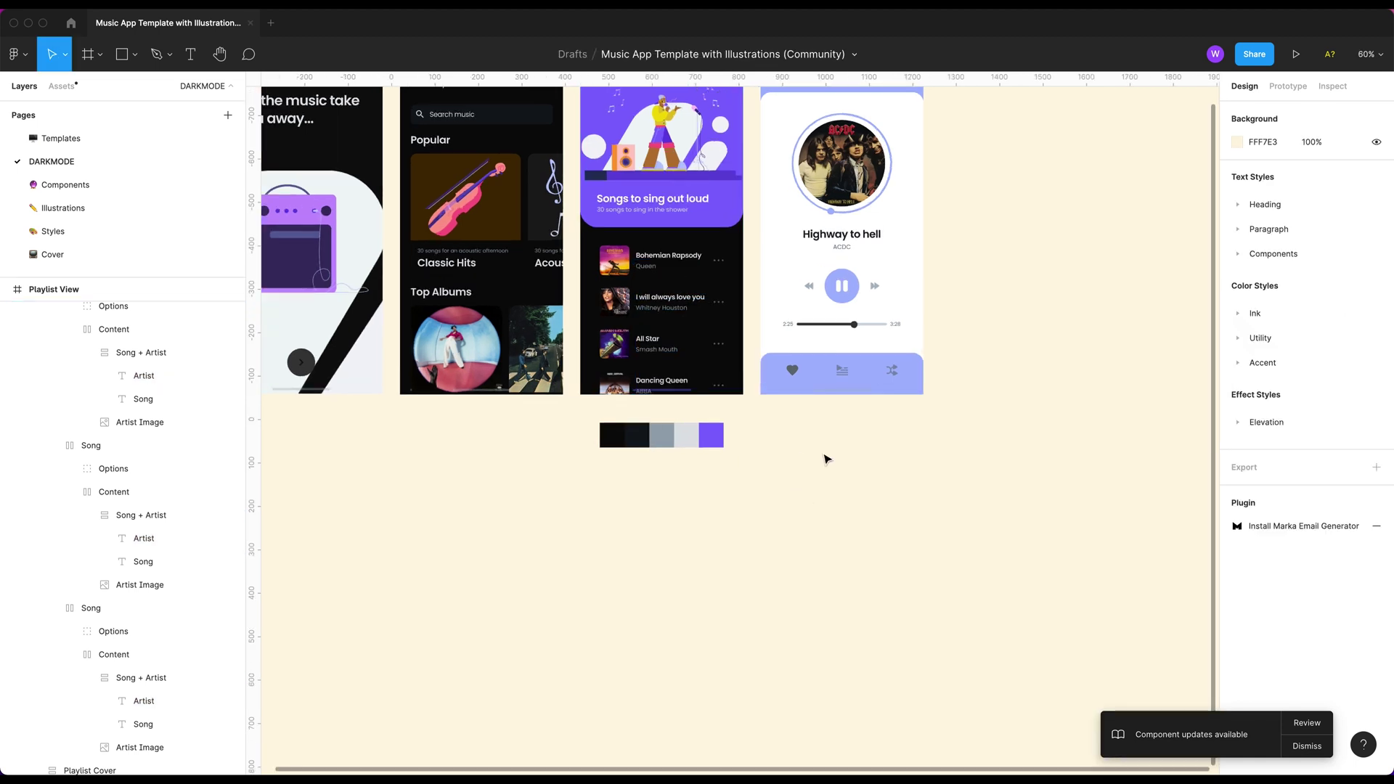
scroll(745, 326, up, 3)
scroll(746, 327, left, 2)
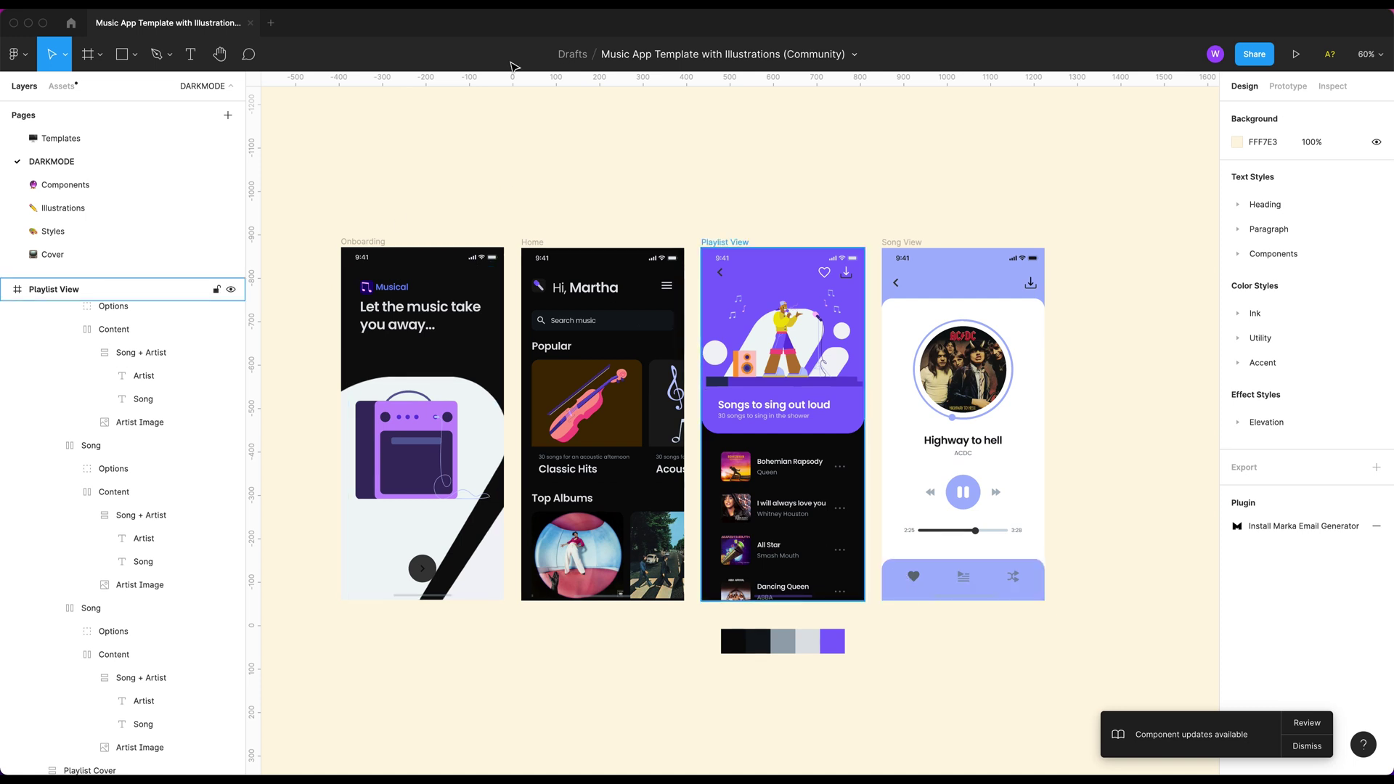
drag(391, 527, 393, 539)
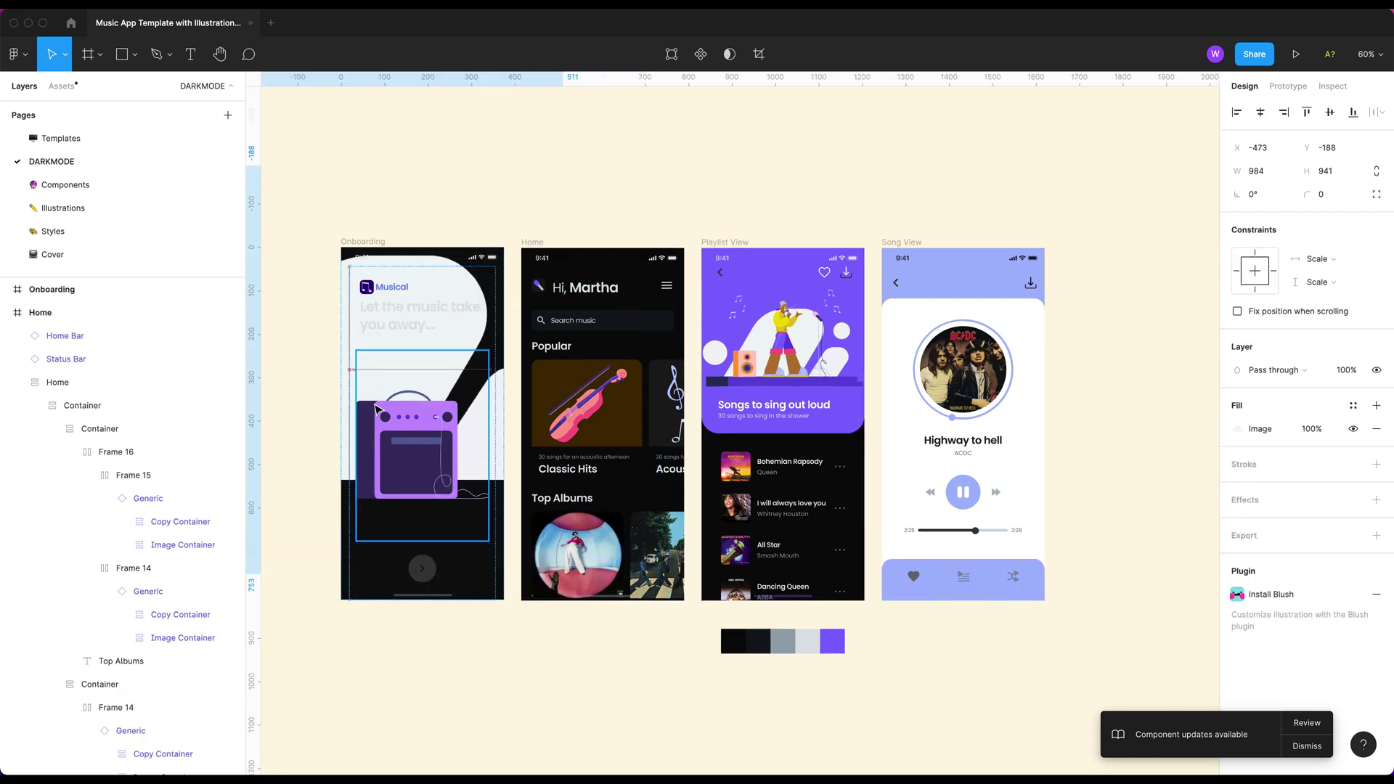
drag(392, 428, 413, 541)
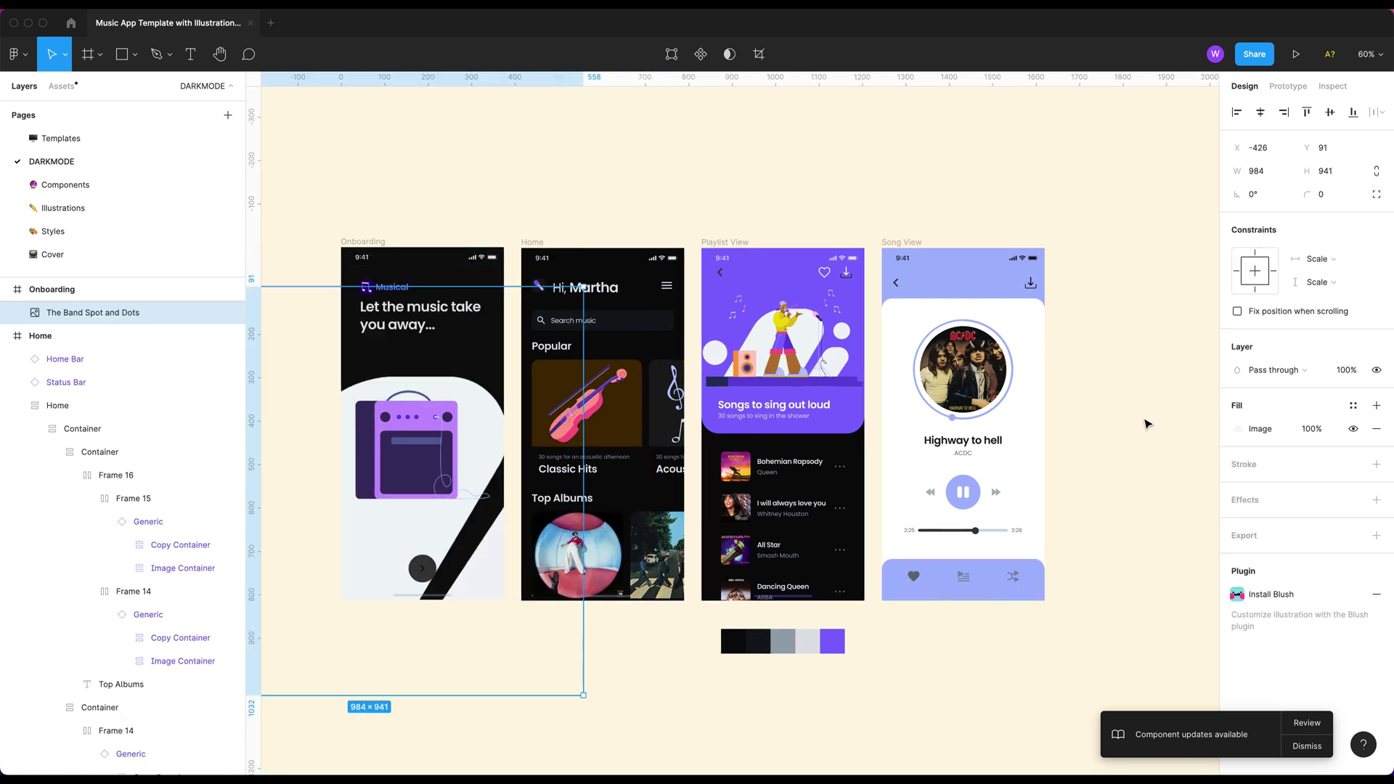
click(1276, 369)
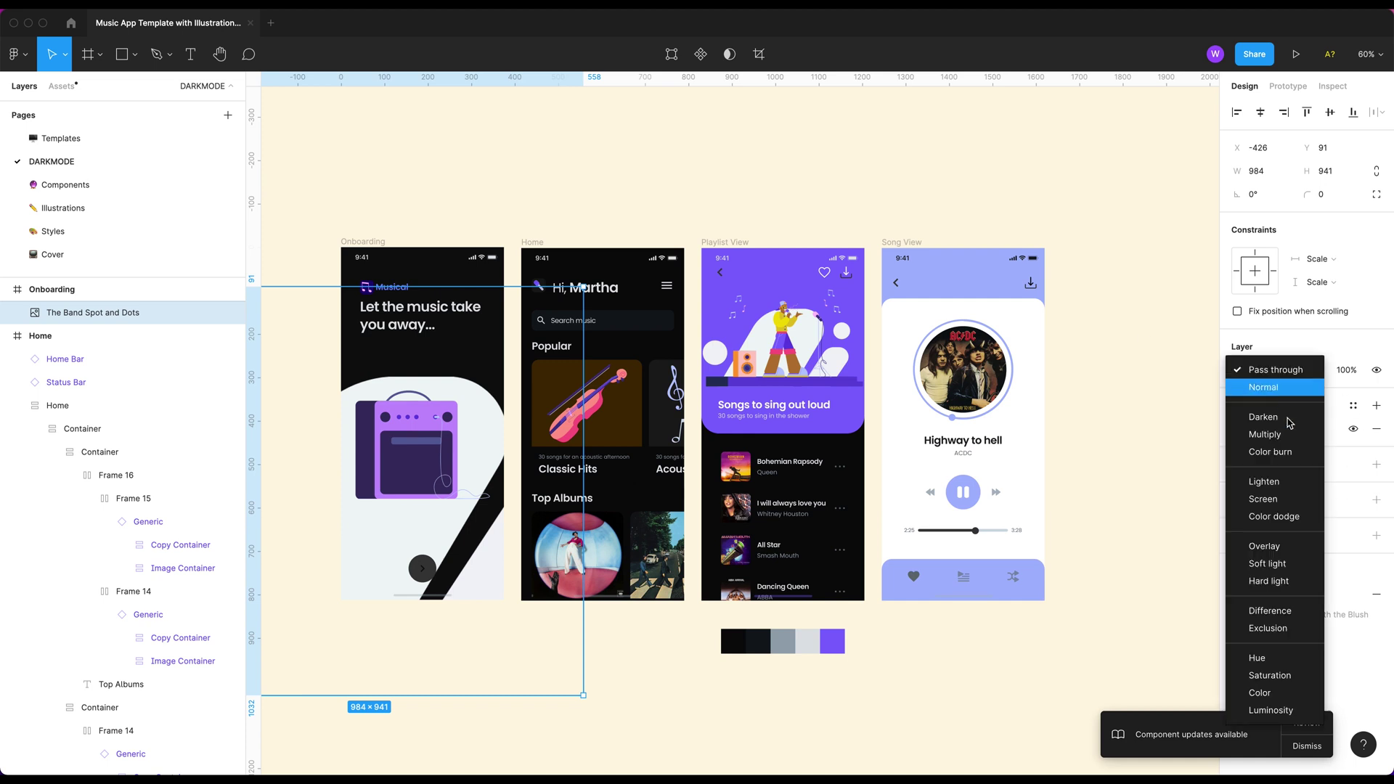
click(1281, 421)
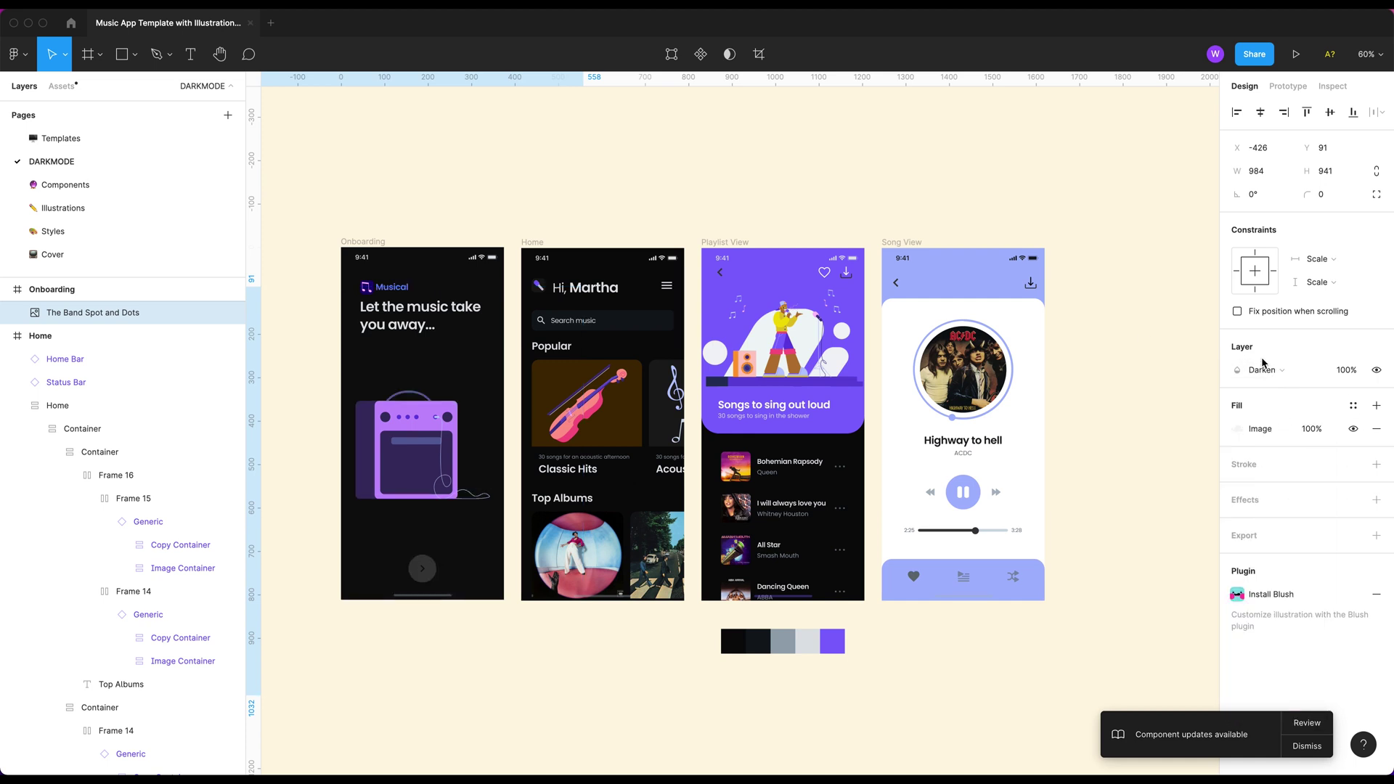
click(1263, 362)
click(1277, 404)
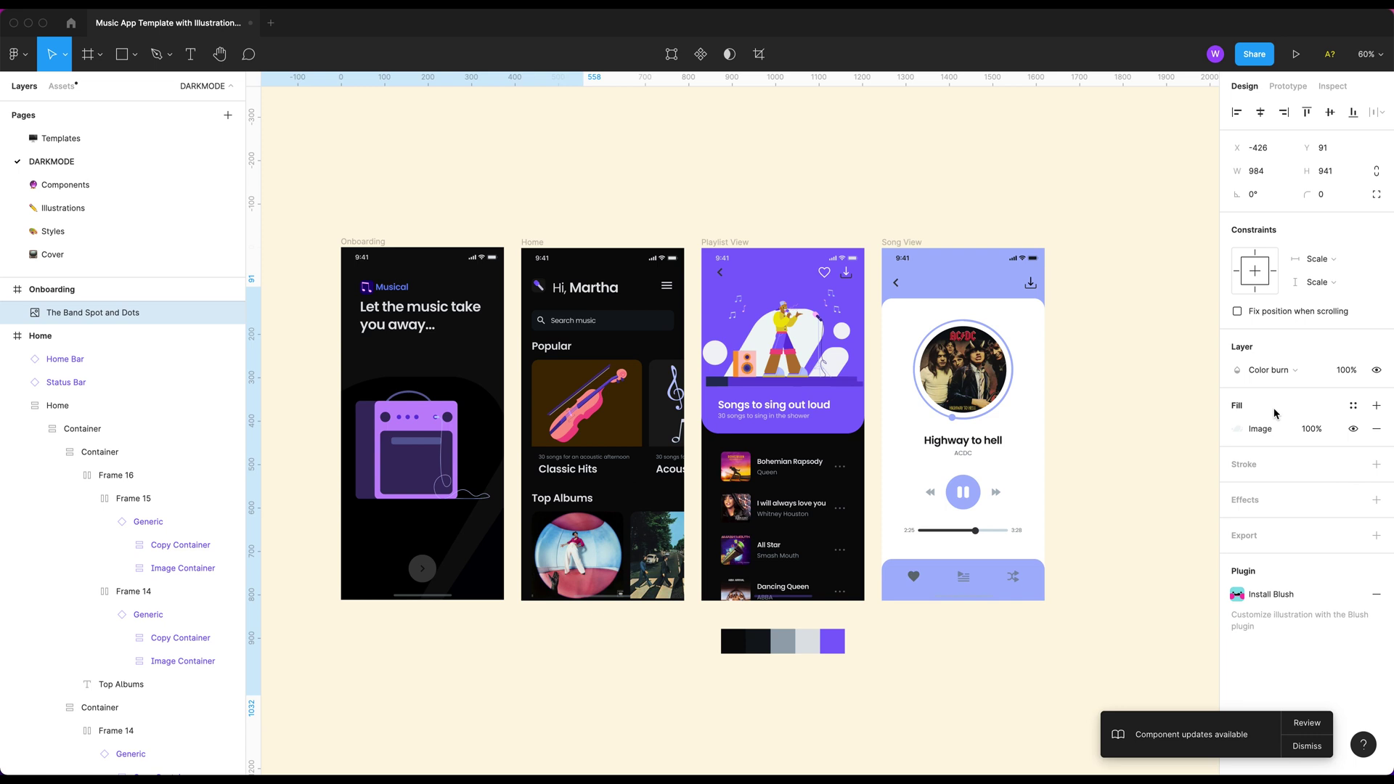
click(1266, 369)
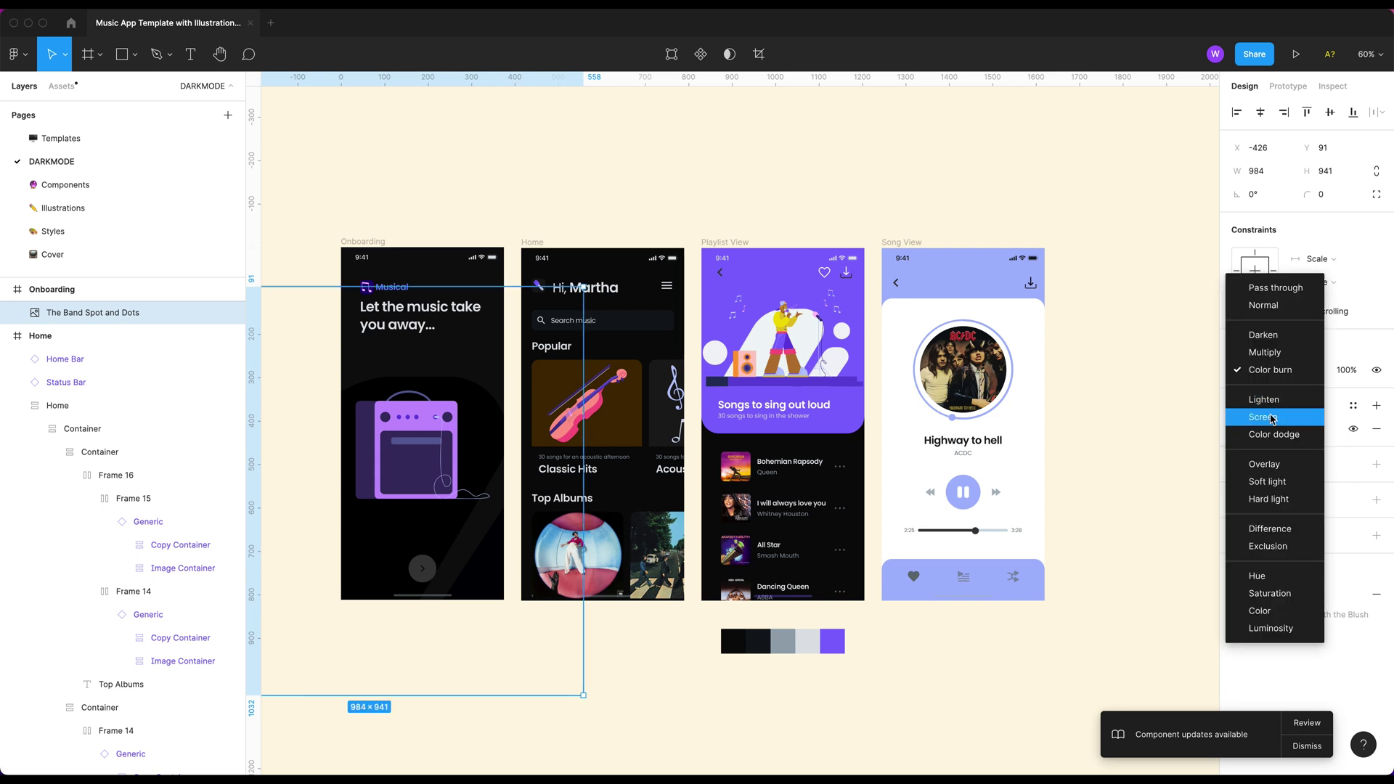
click(1270, 419)
click(1266, 369)
click(1282, 452)
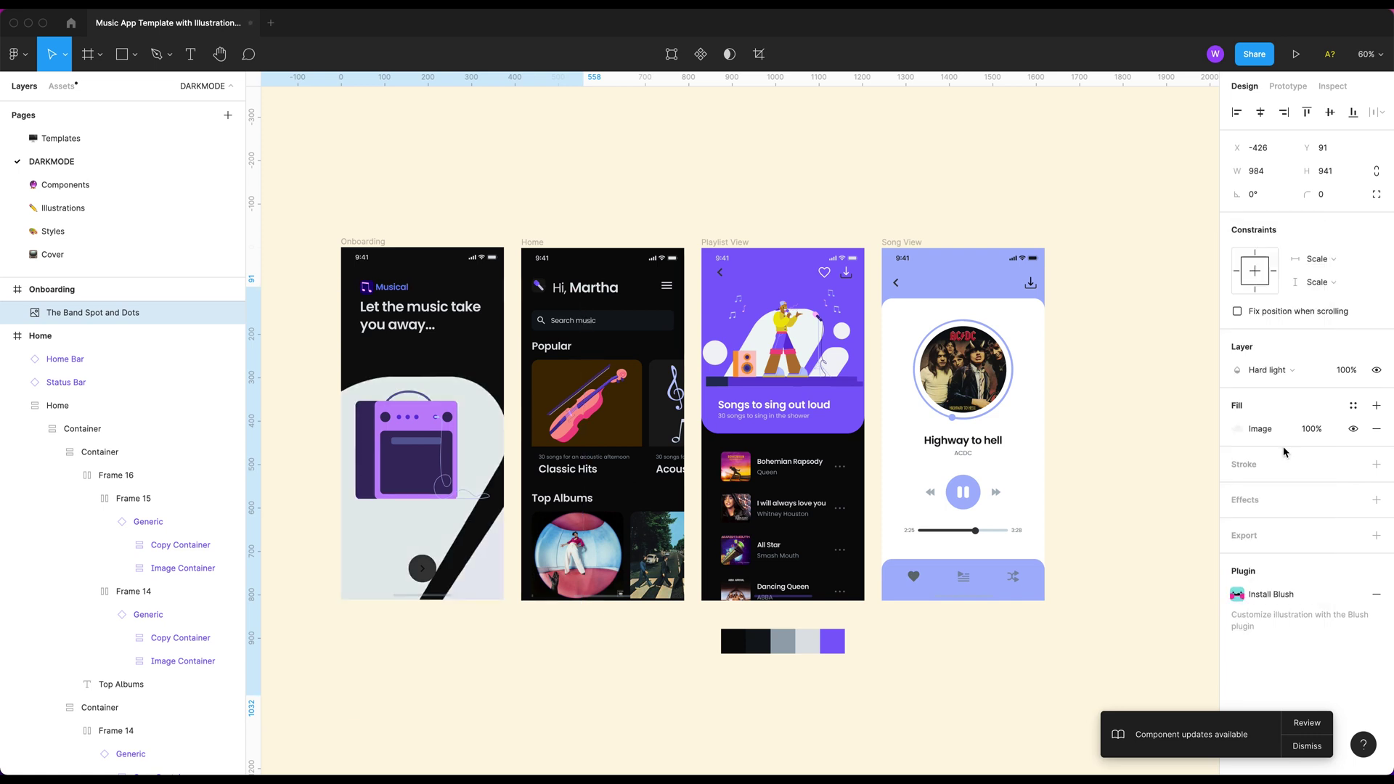
click(980, 196)
Step: Run the Dark Mode Magic plugin on the Song View frame
scroll(980, 355, right, 3)
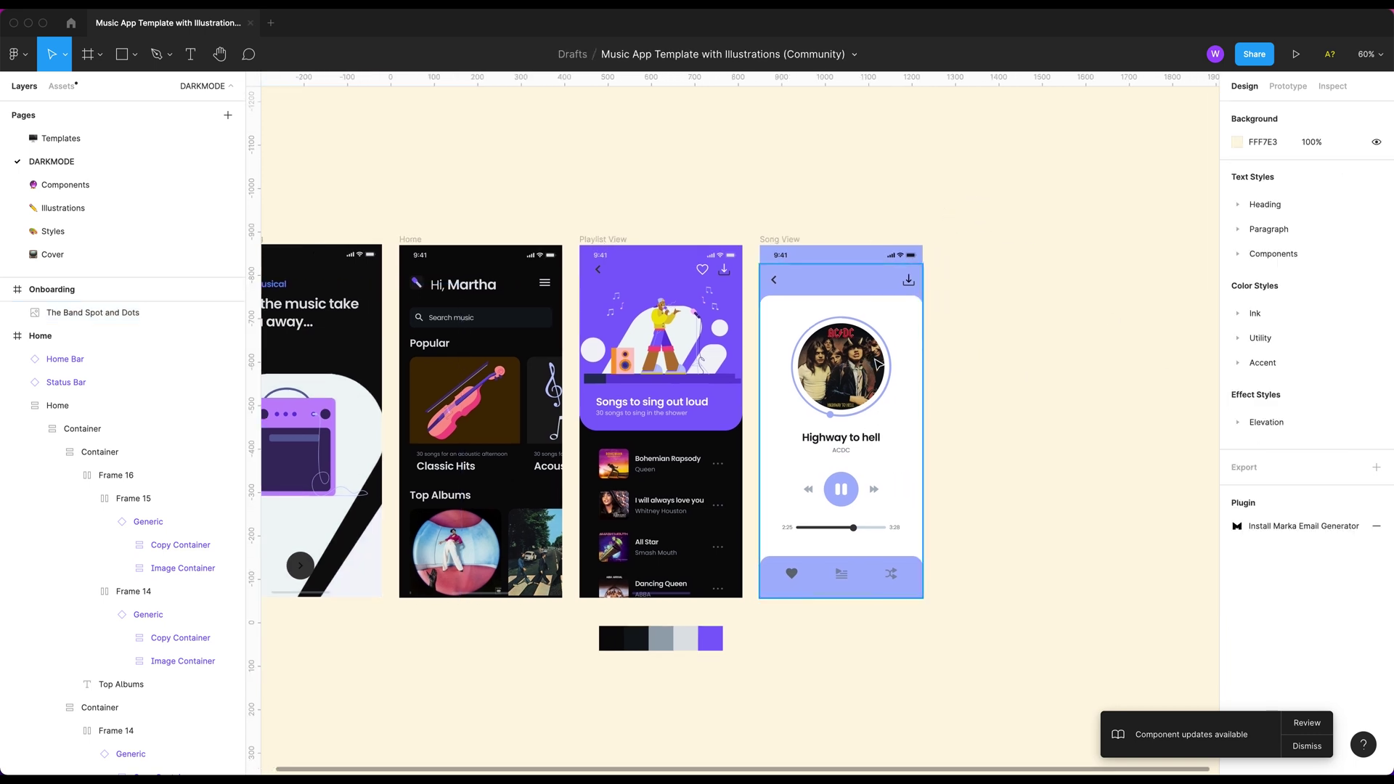
right_click(792, 240)
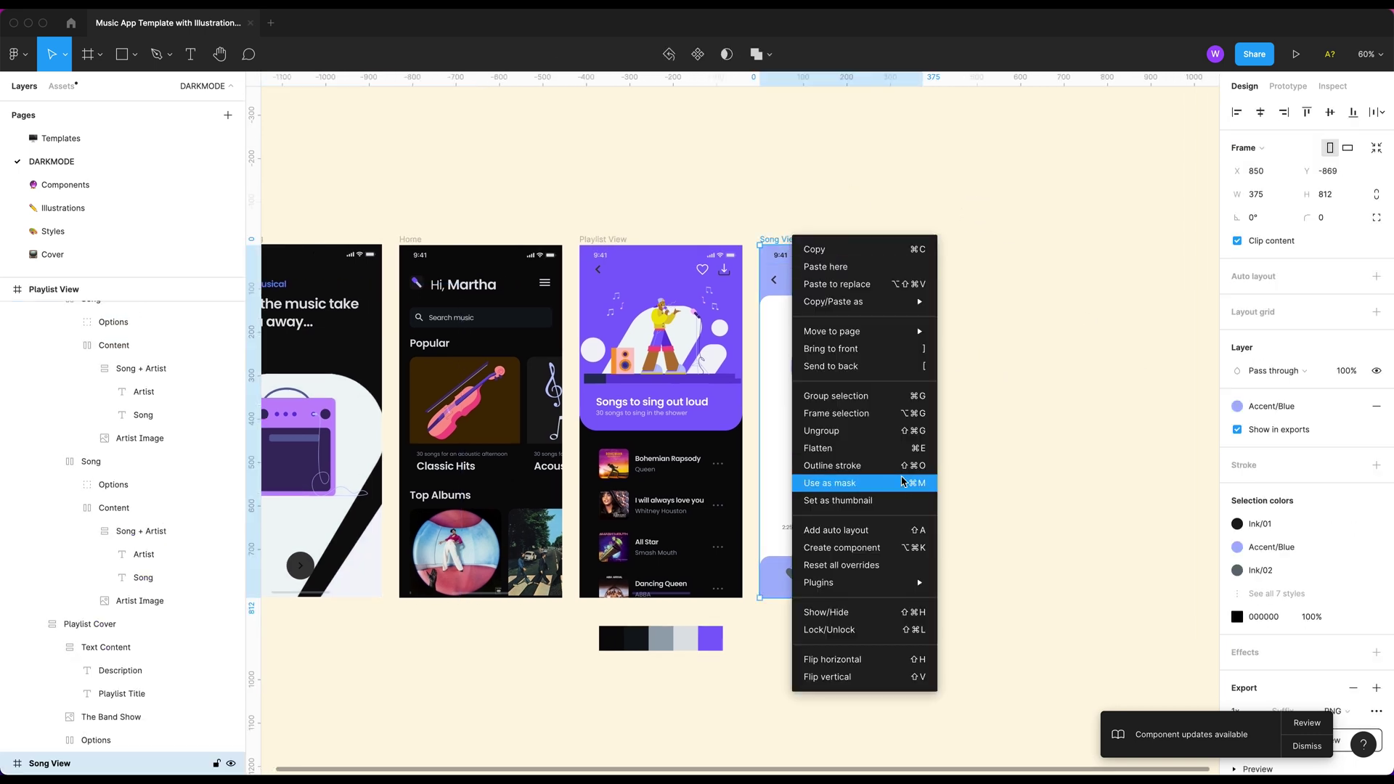
mouse_move(905, 585)
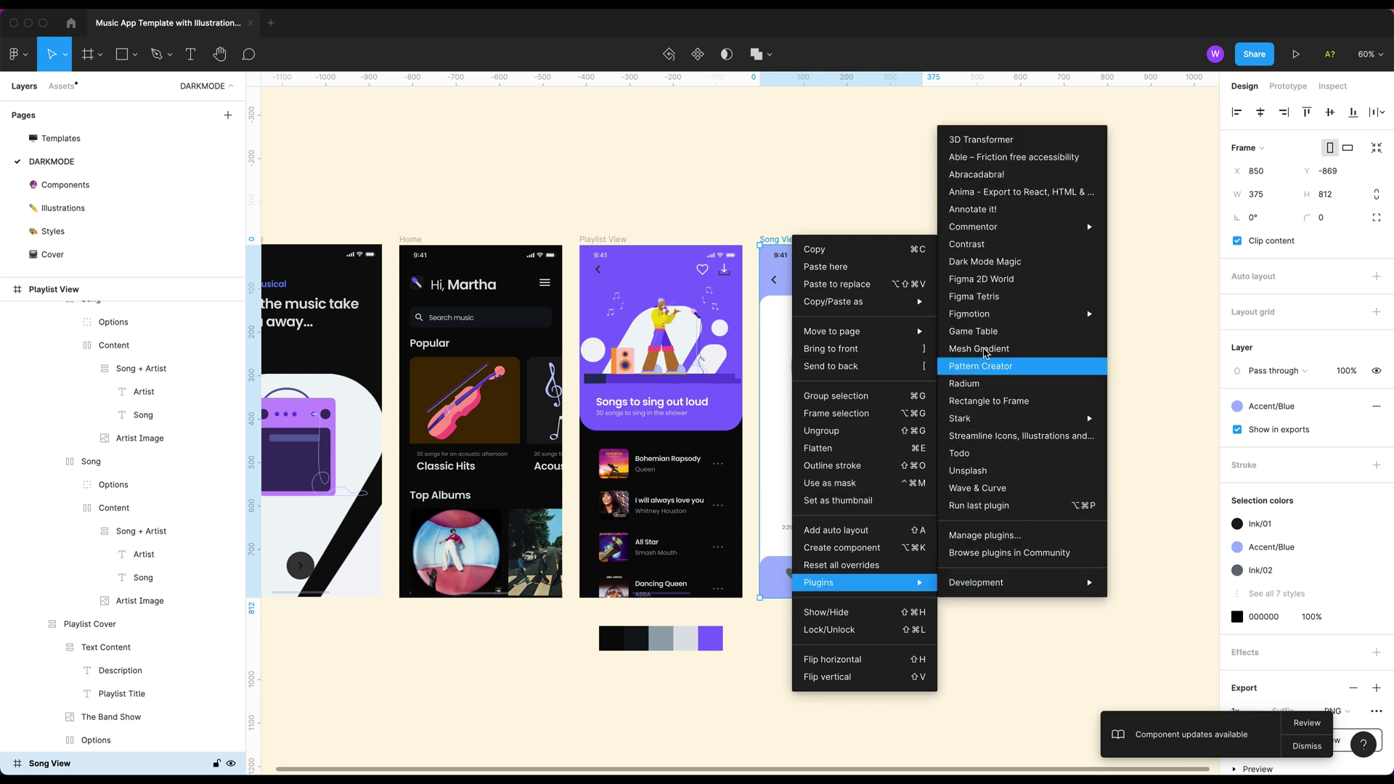
click(985, 262)
click(1017, 273)
scroll(1027, 363, down, 2)
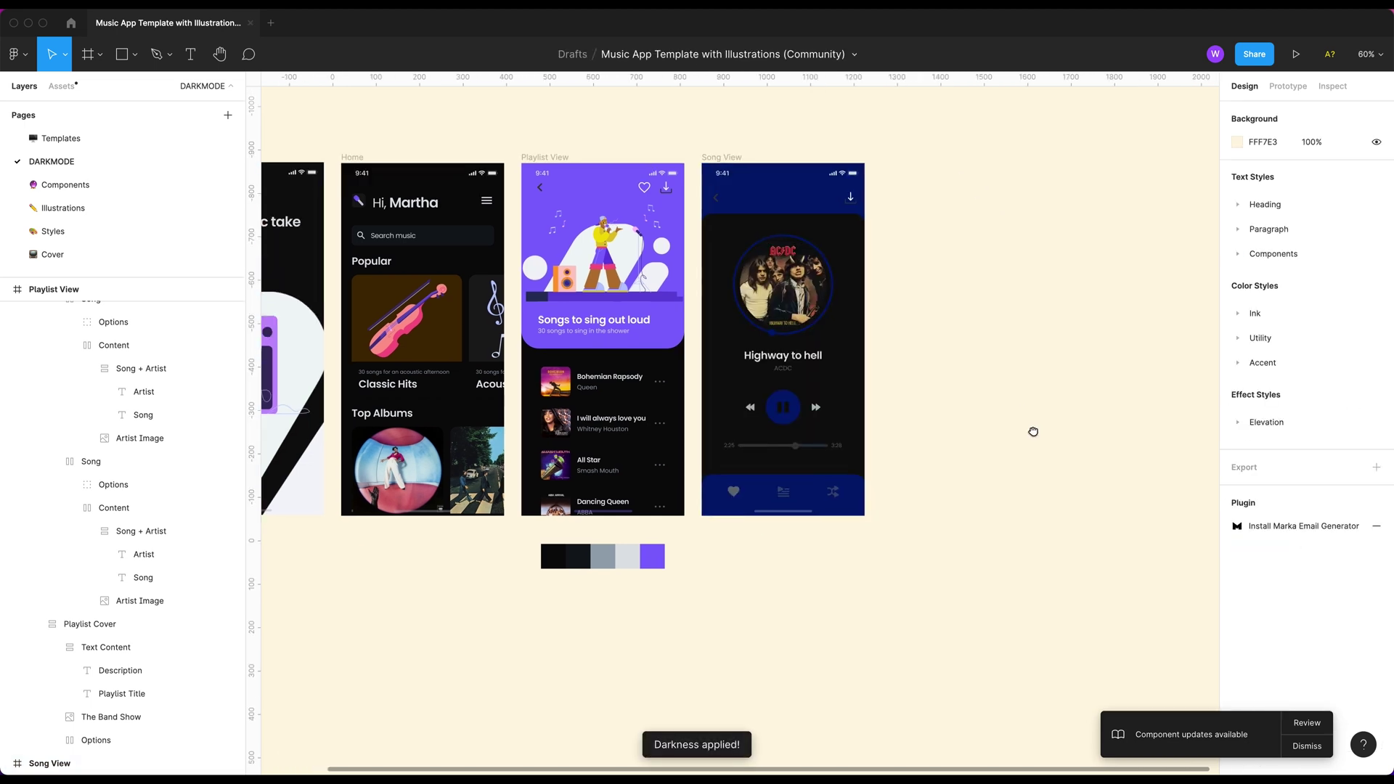
scroll(1022, 439, right, 2)
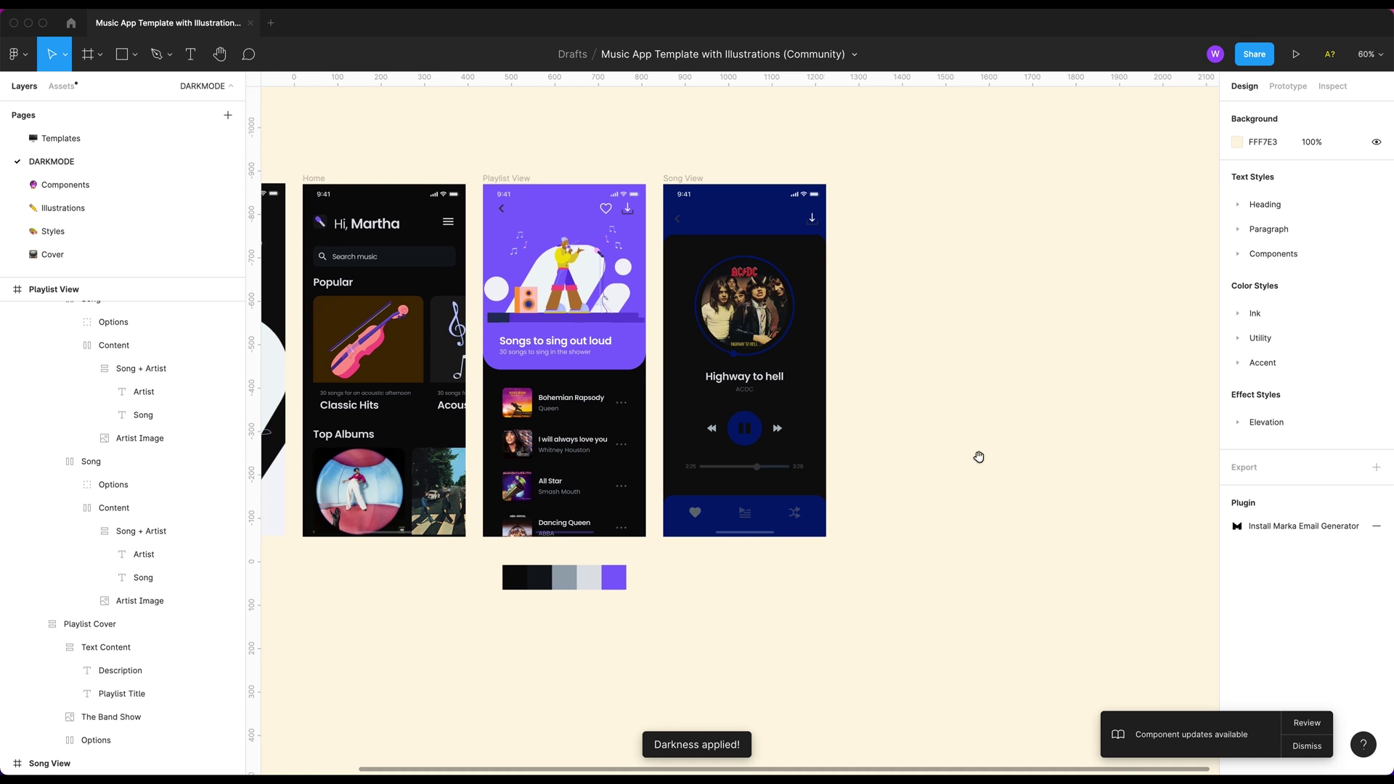
Step: Copy the purple palette swatch's hex code and replace the dark blue in Song View's selection colours with it
click(812, 517)
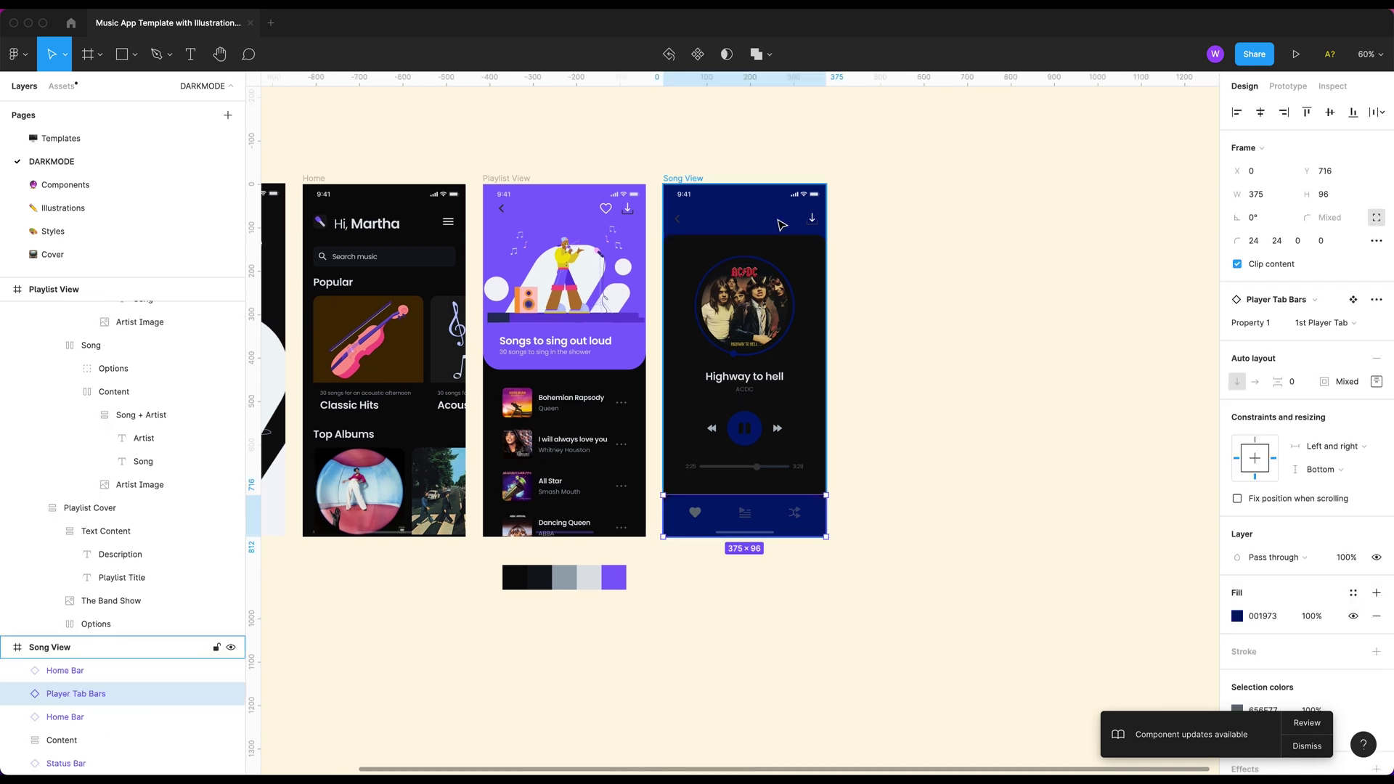
click(1157, 274)
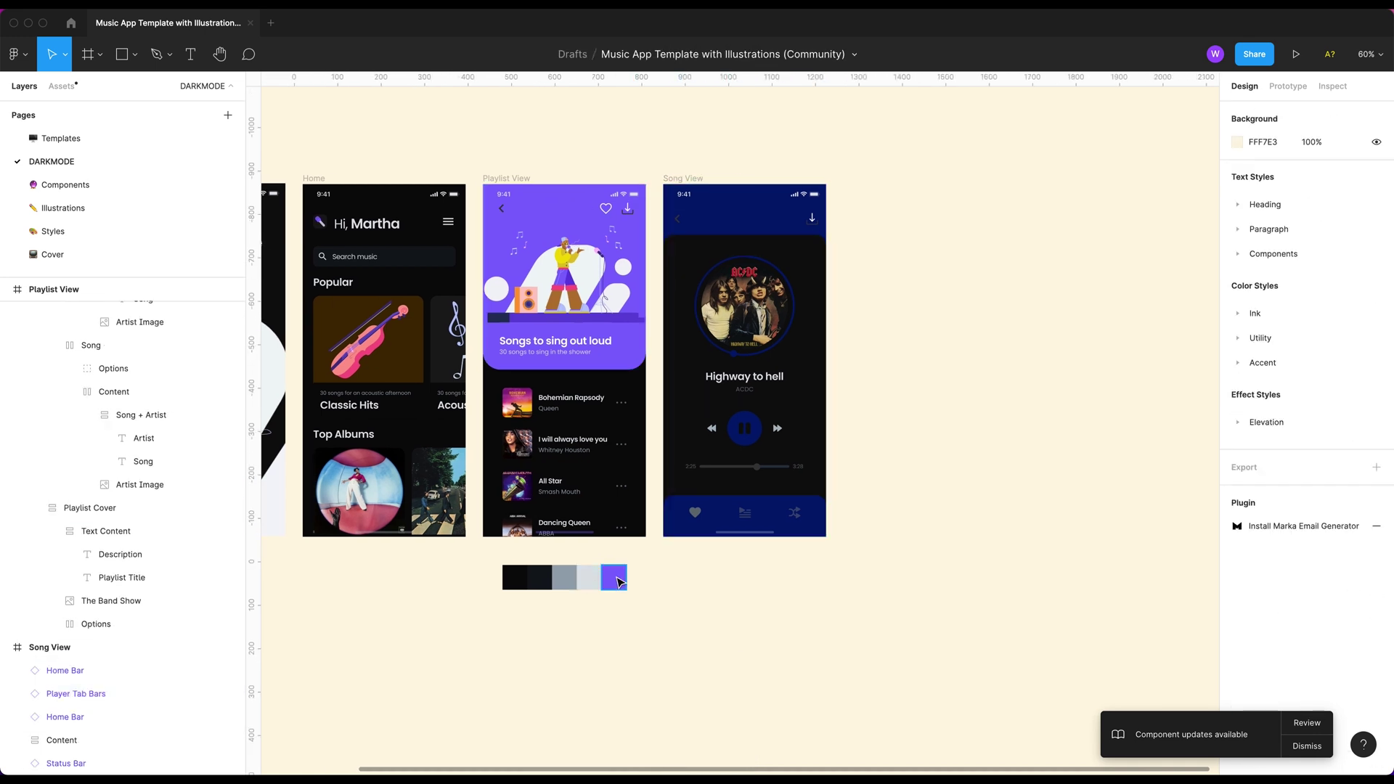
click(605, 581)
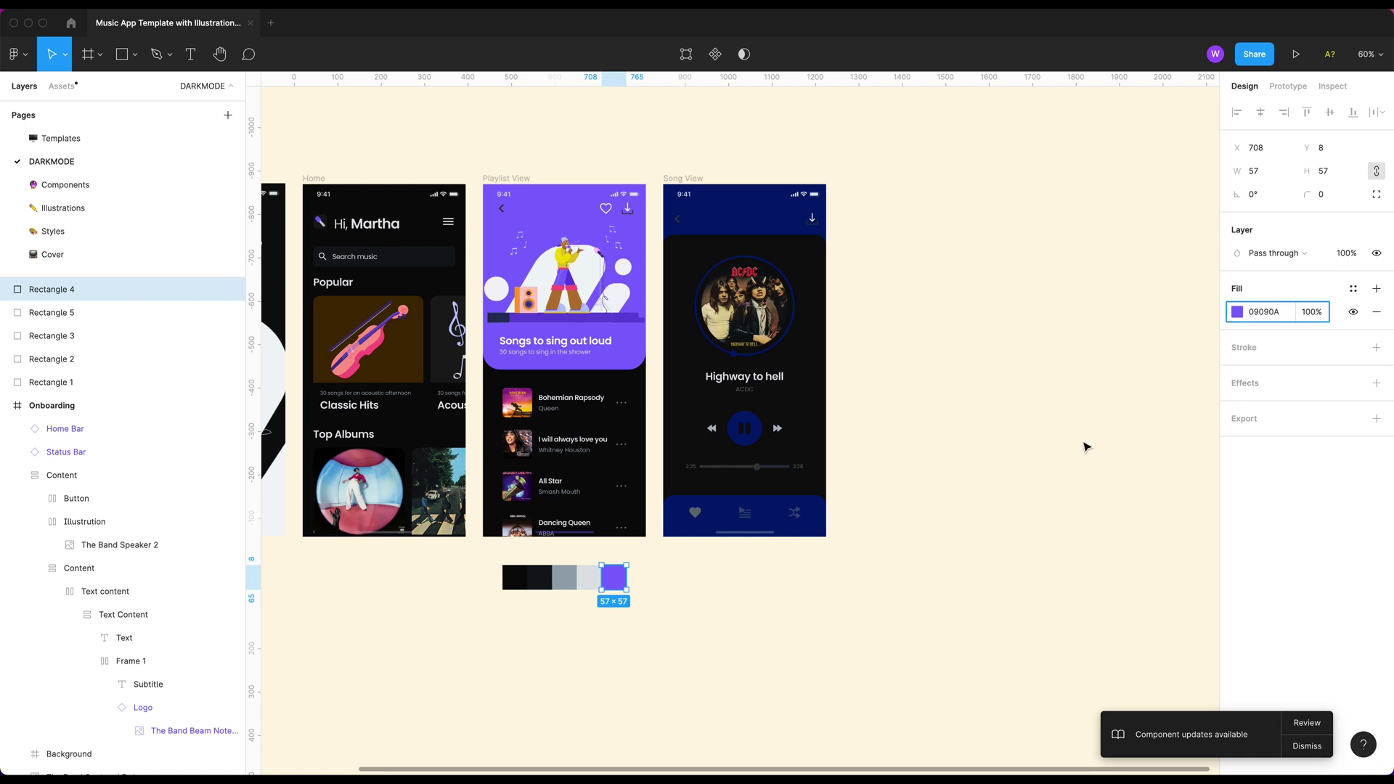
key(super+z)
key(ctrl+c)
click(1191, 423)
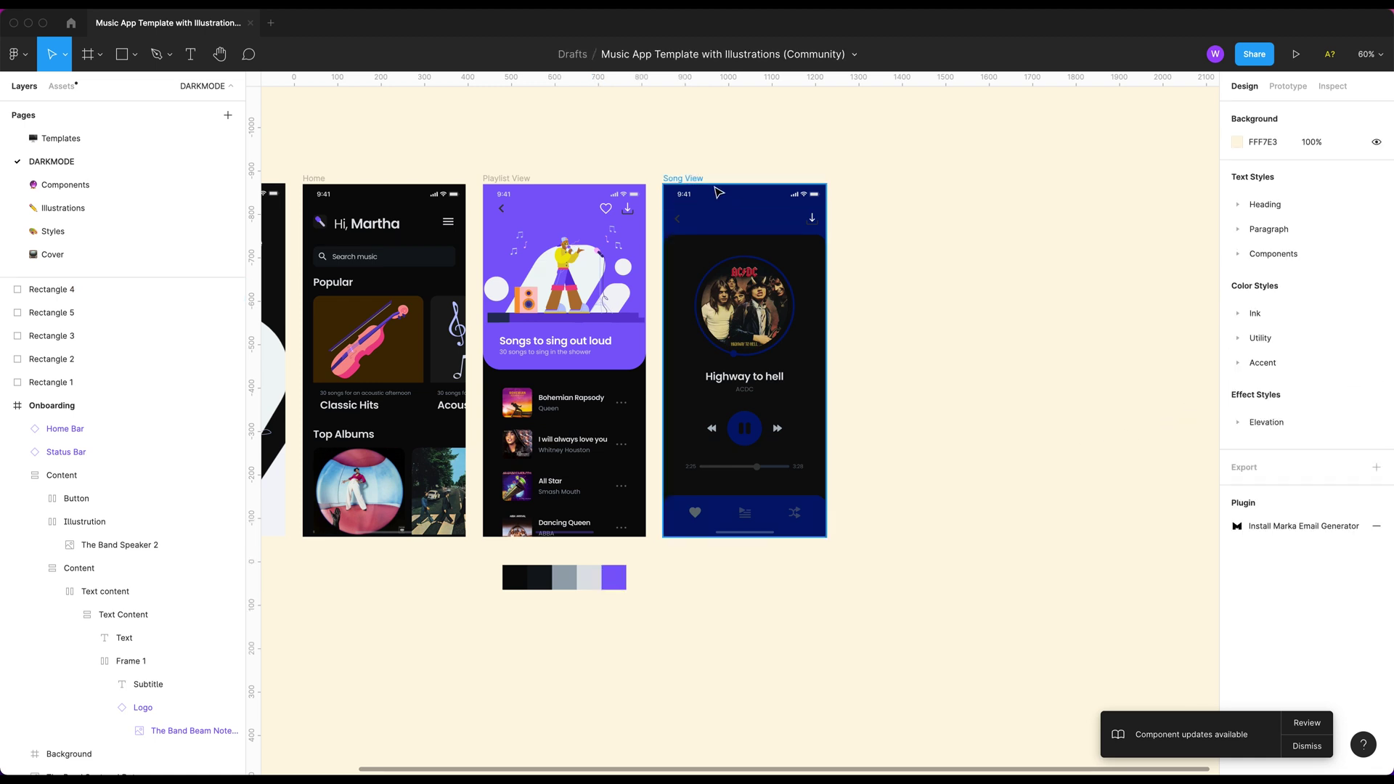
click(693, 179)
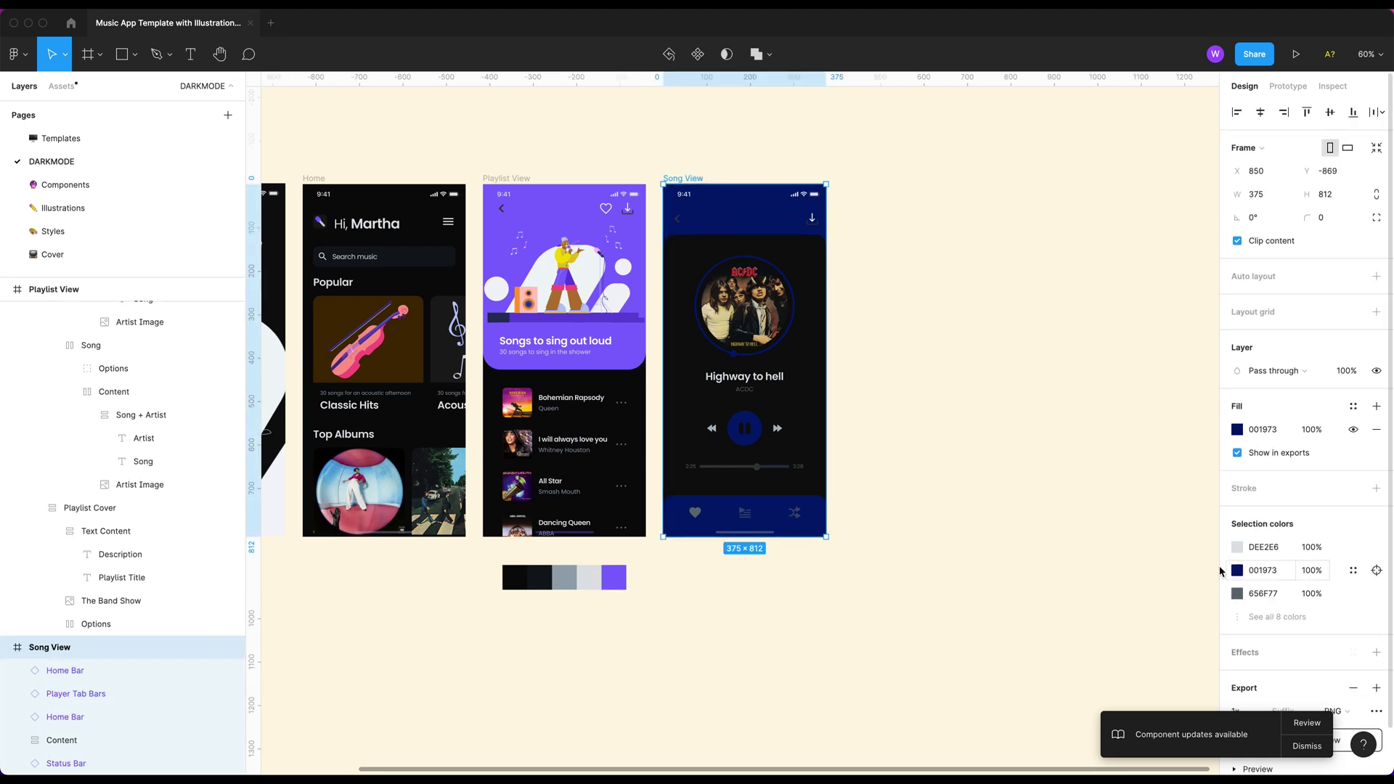
click(1262, 570)
key(ctrl+v)
key(Return)
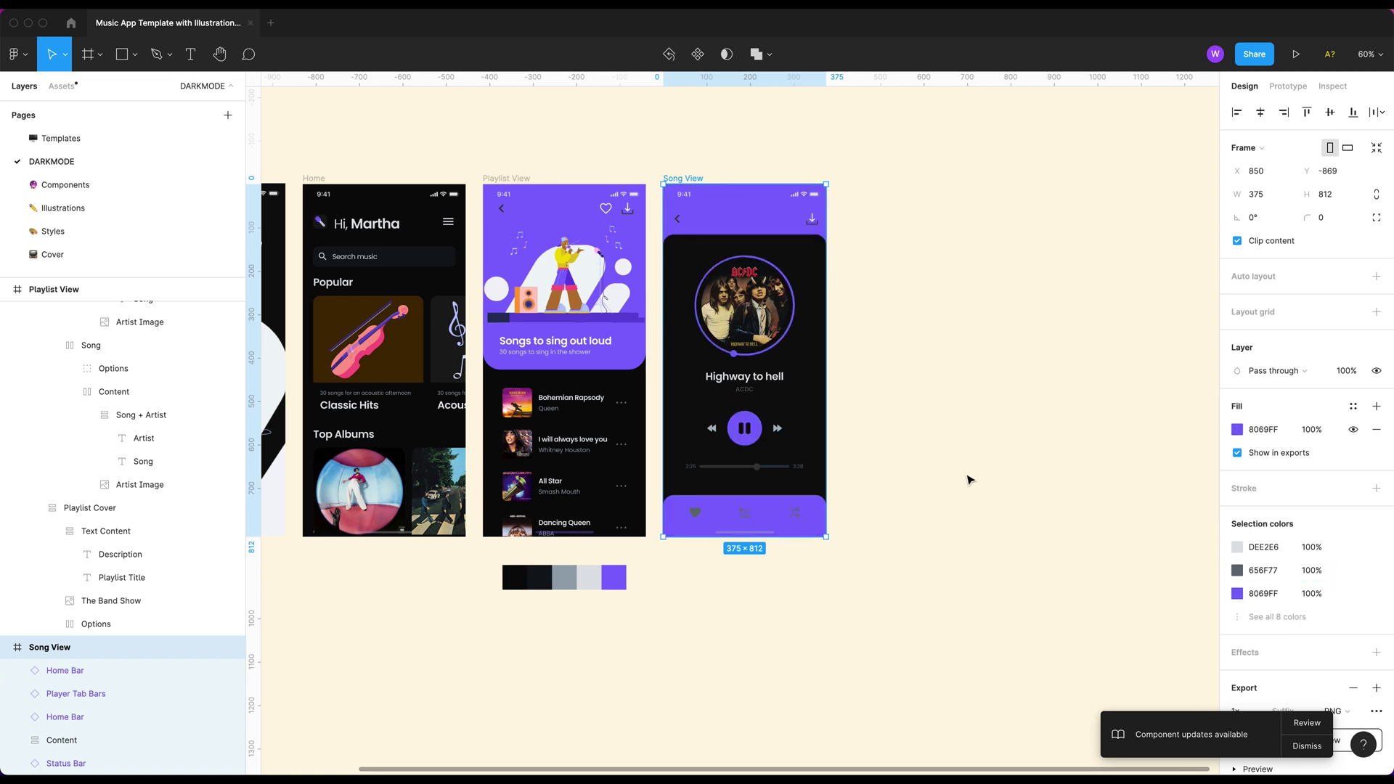
click(968, 479)
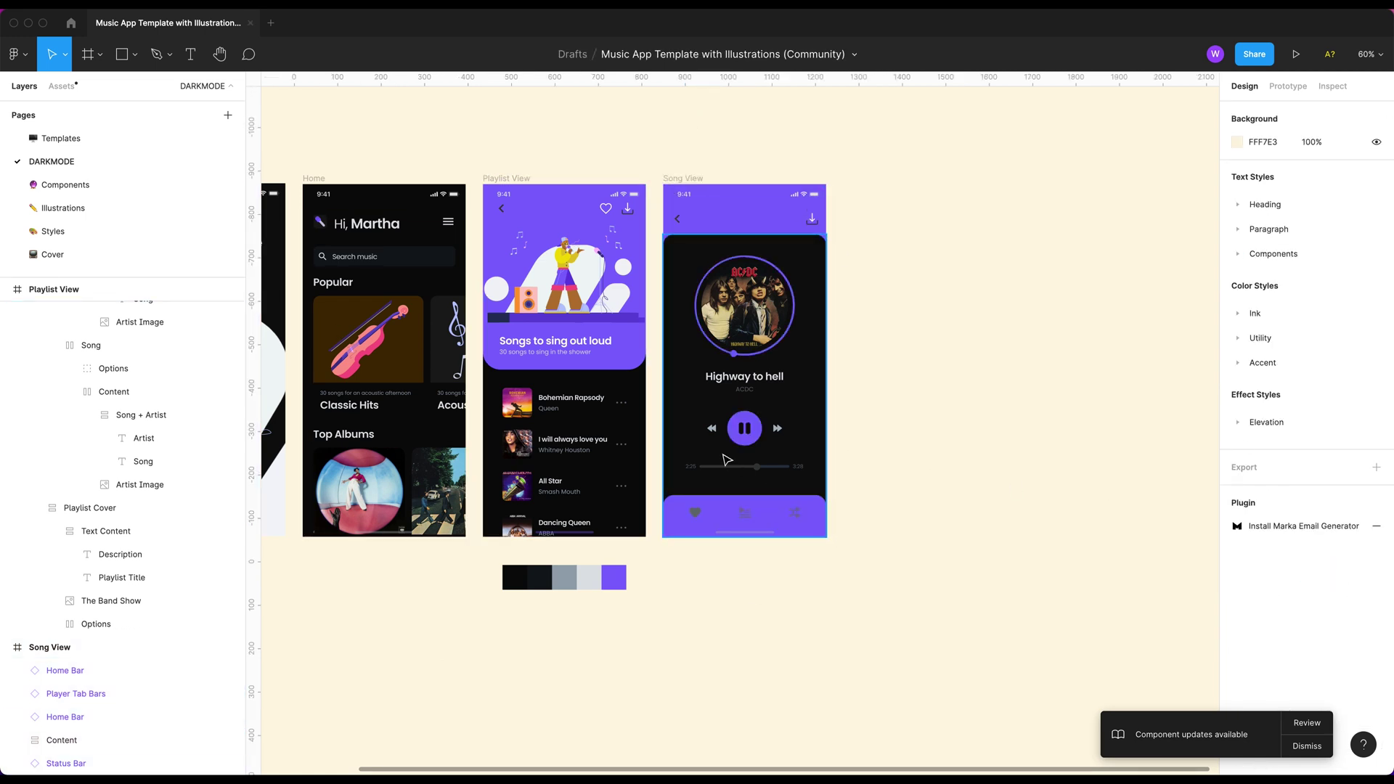
Step: Copy the hex code 09090A from the palette's black swatch and replace the near-black player background colour in Song View with it
click(685, 416)
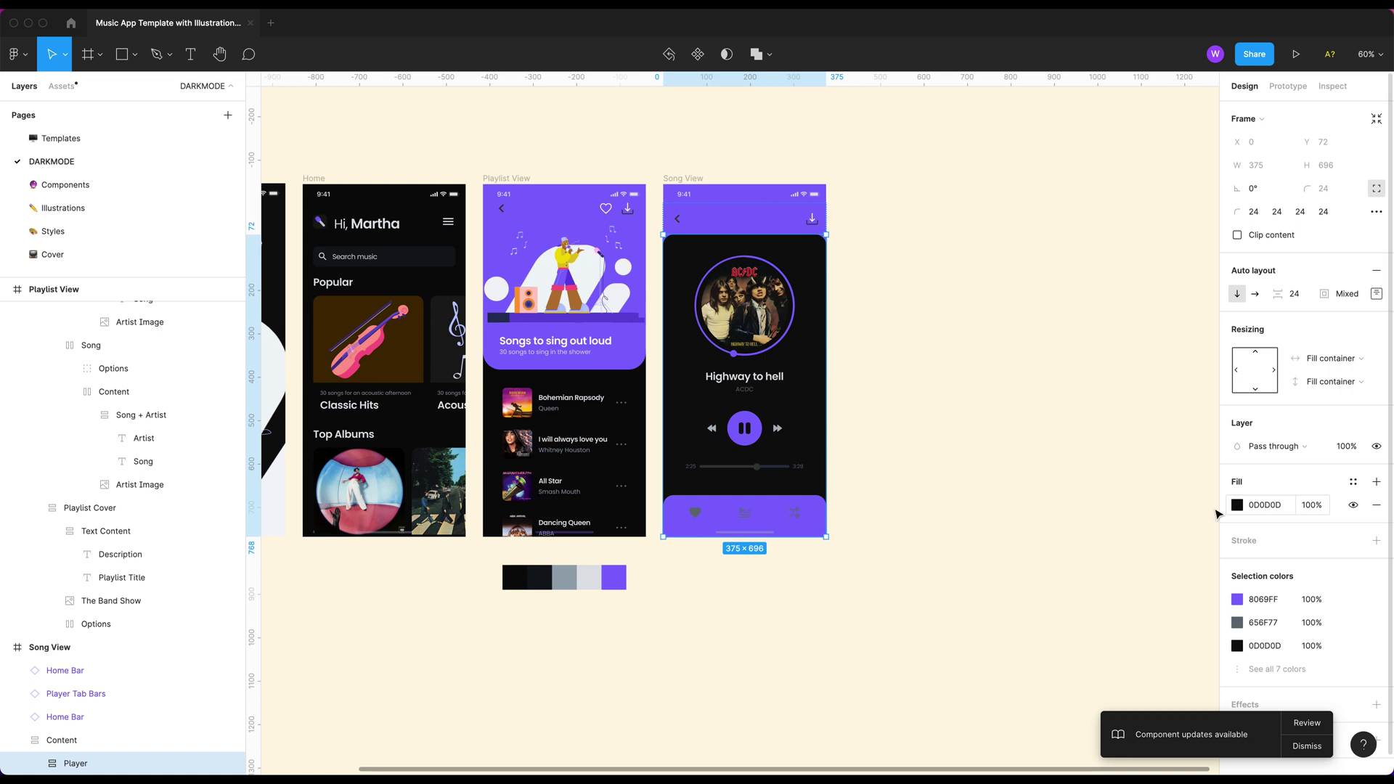
click(592, 601)
click(514, 577)
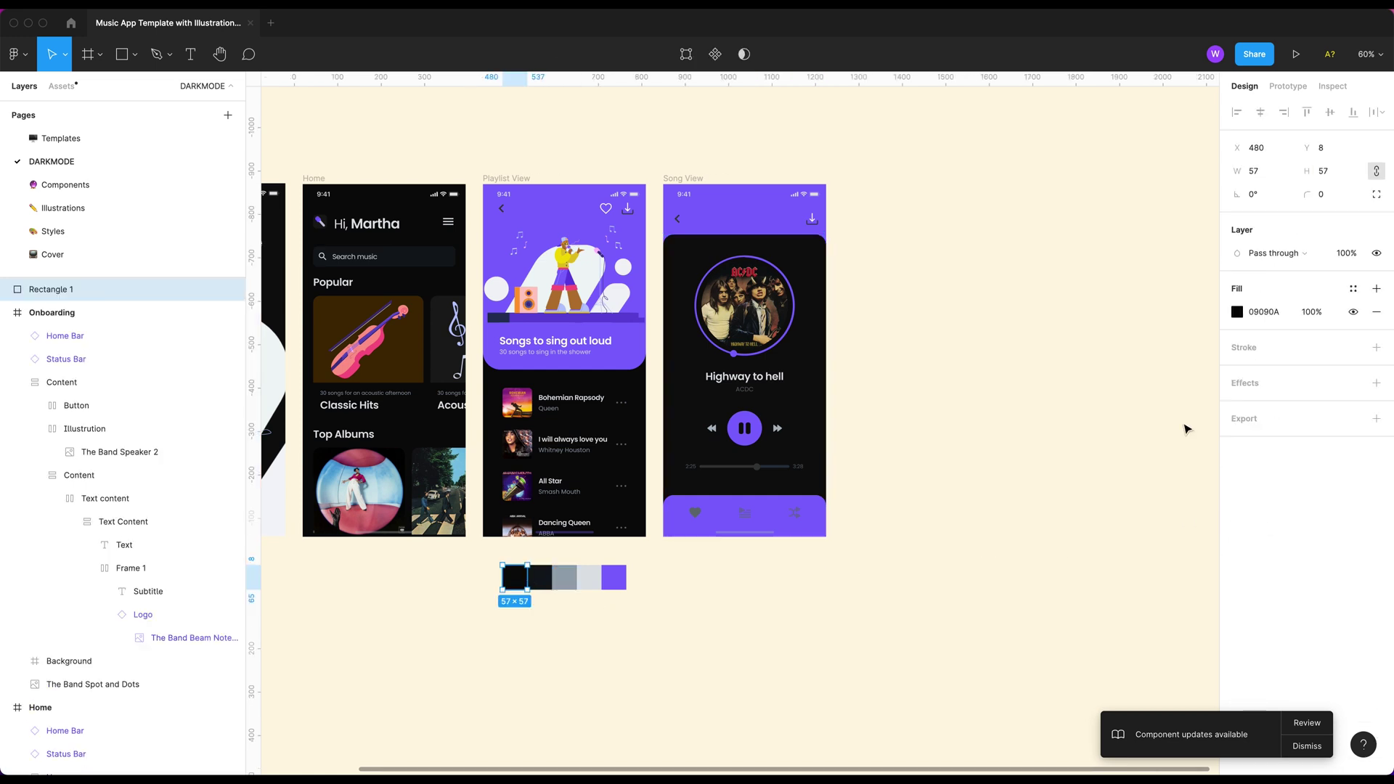
click(1263, 317)
key(ctrl+c)
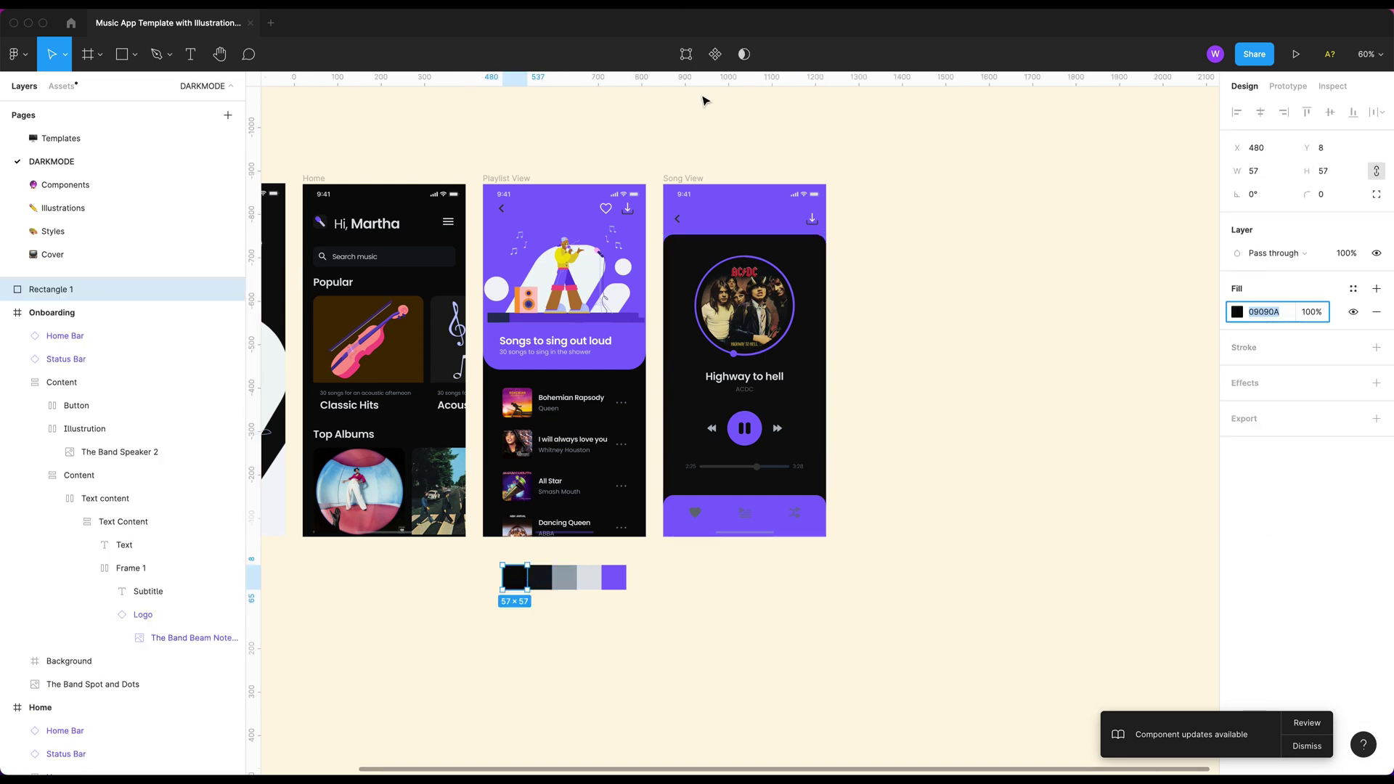
click(698, 177)
scroll(1263, 508, down, 1)
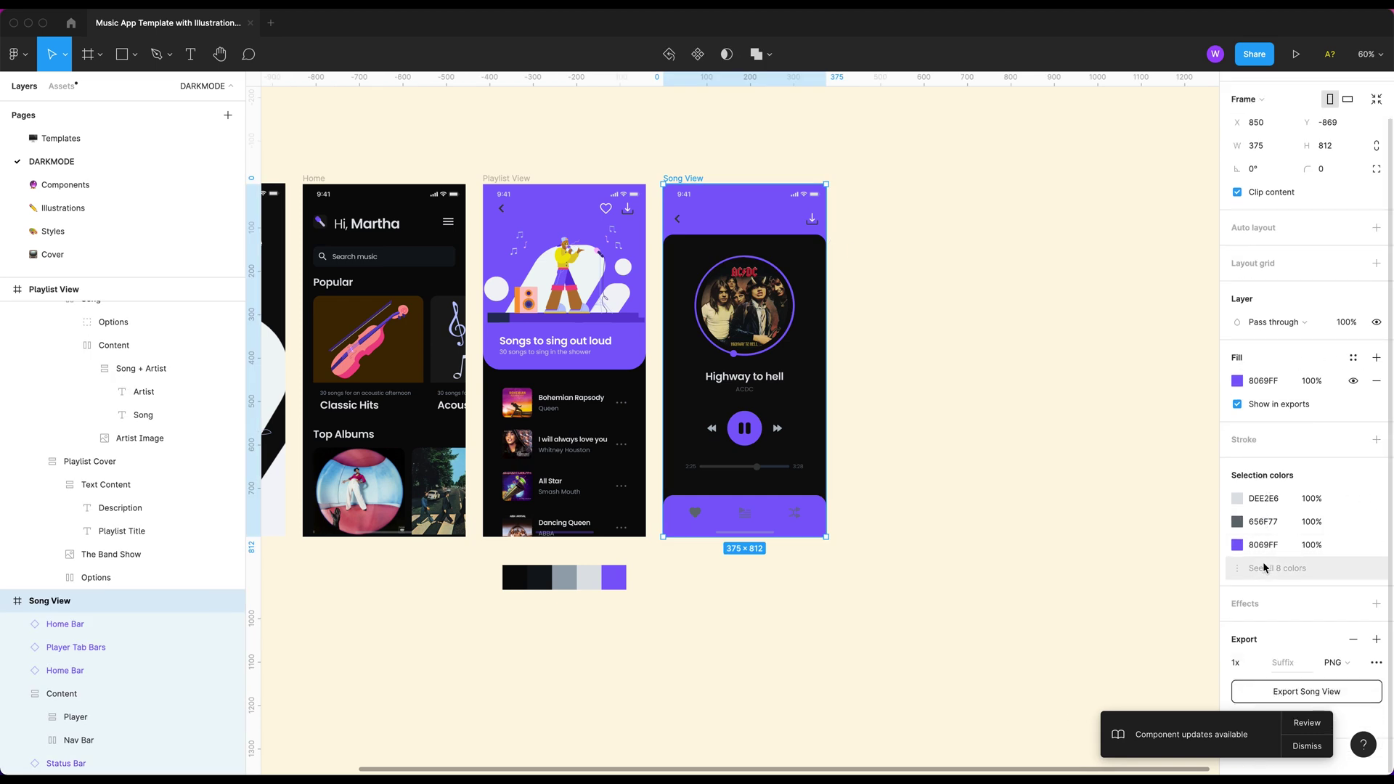
click(1265, 614)
key(ctrl+v)
key(Return)
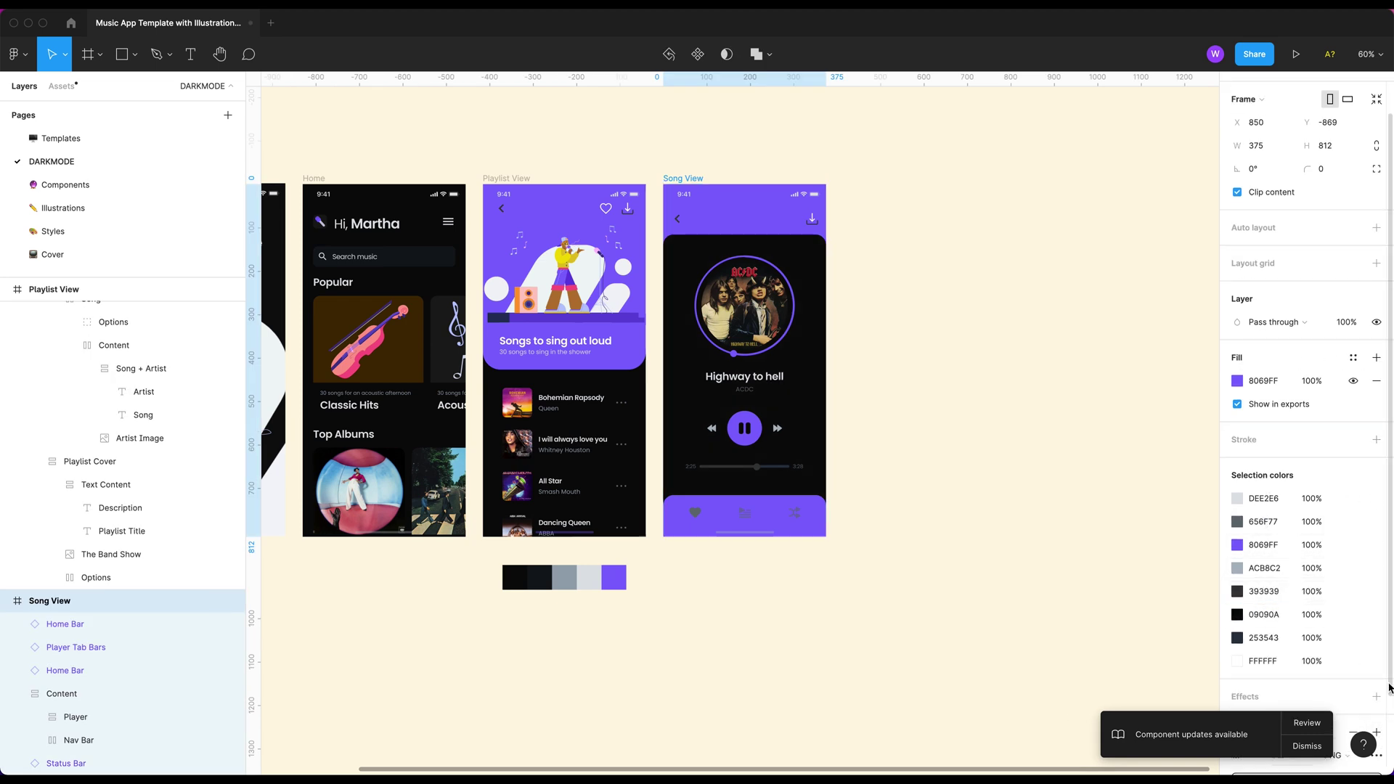
click(855, 557)
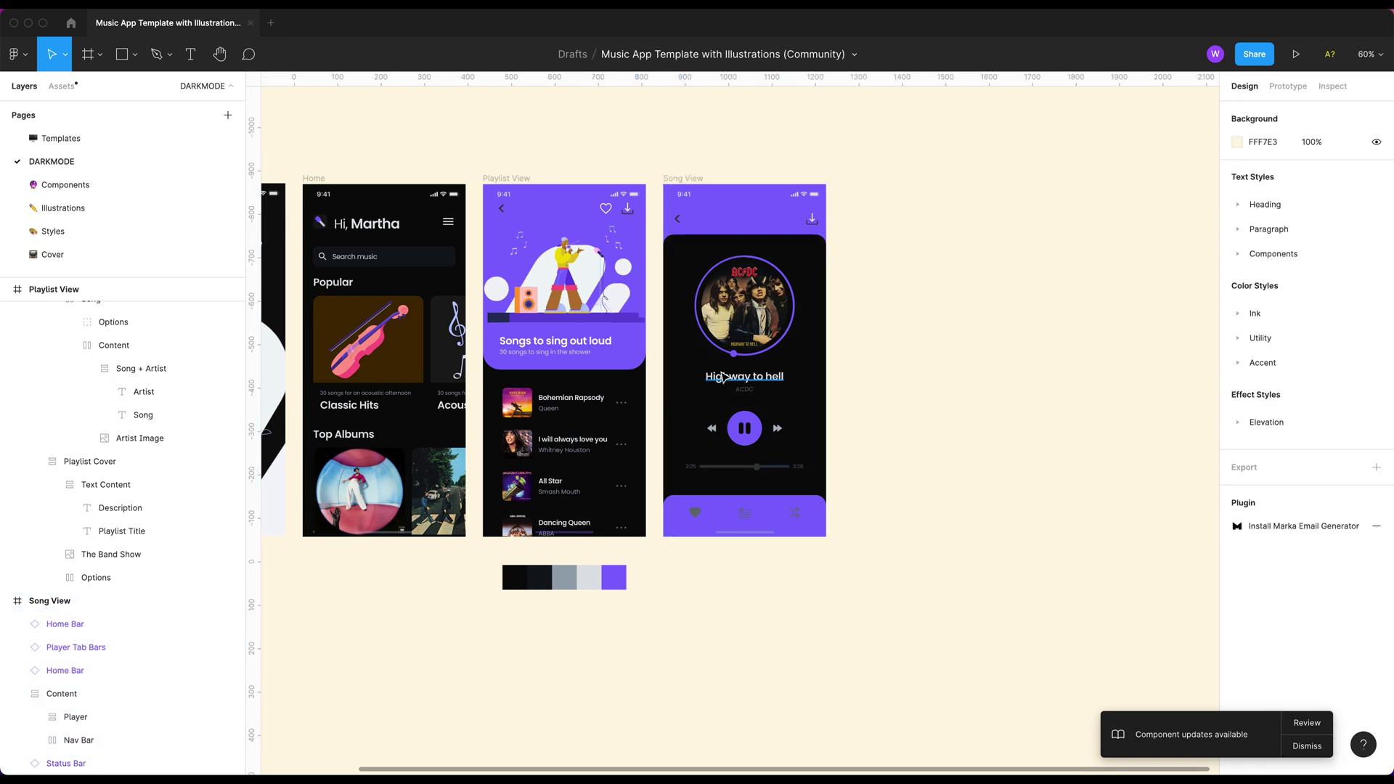
Step: Fill the song title "Highway to hell" in Song View with white (fff)
super+click(721, 377)
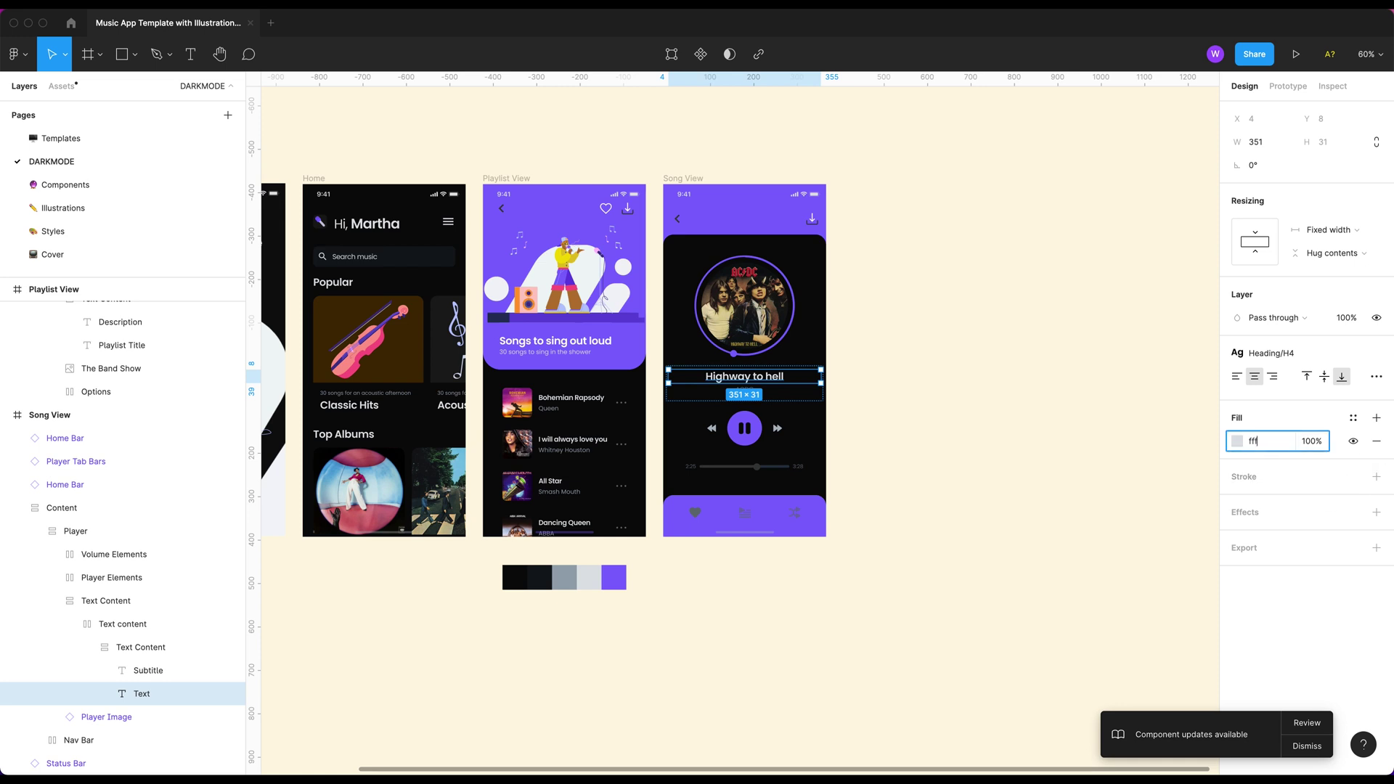
key(Return)
click(961, 461)
Step: Select both fast forward and rewind icons beside Song View's play button and fill them with white
scroll(899, 473, up, 3)
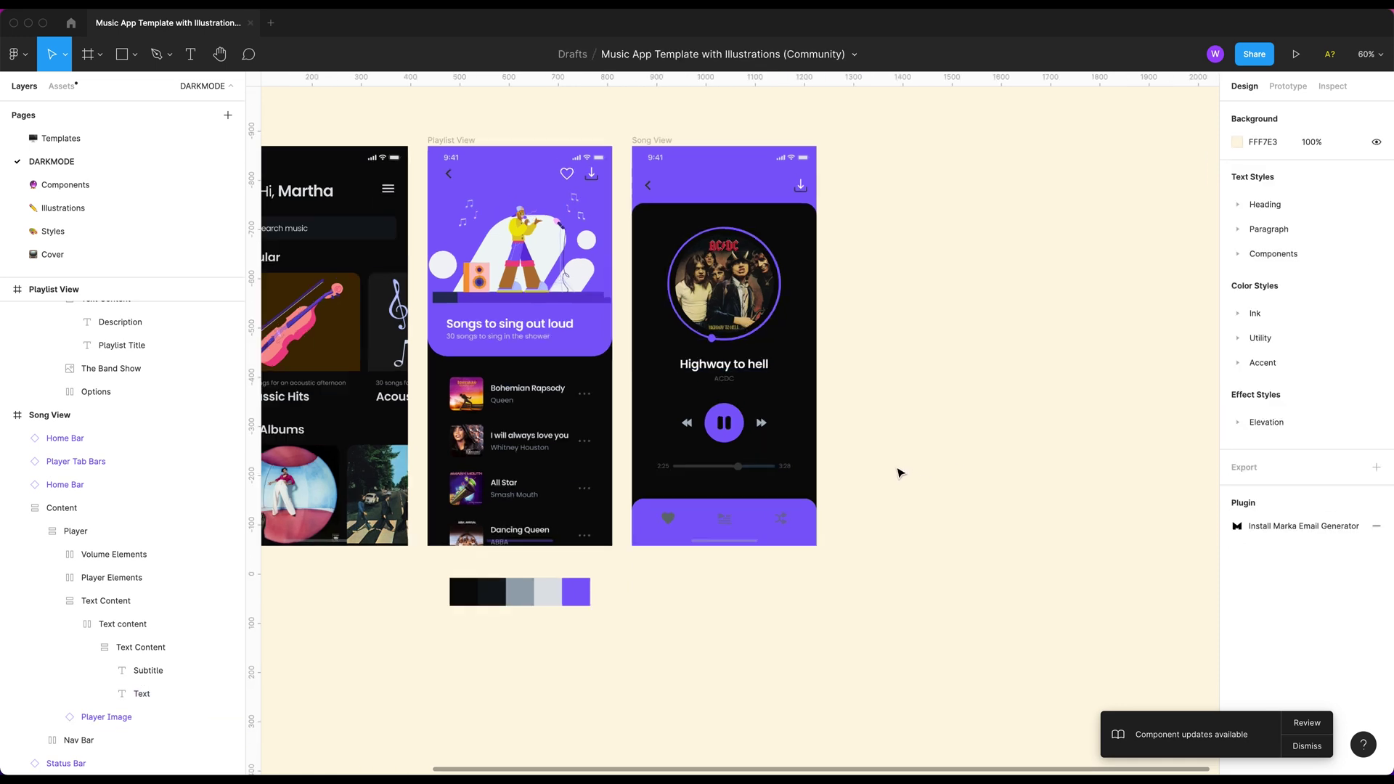
super+click(751, 420)
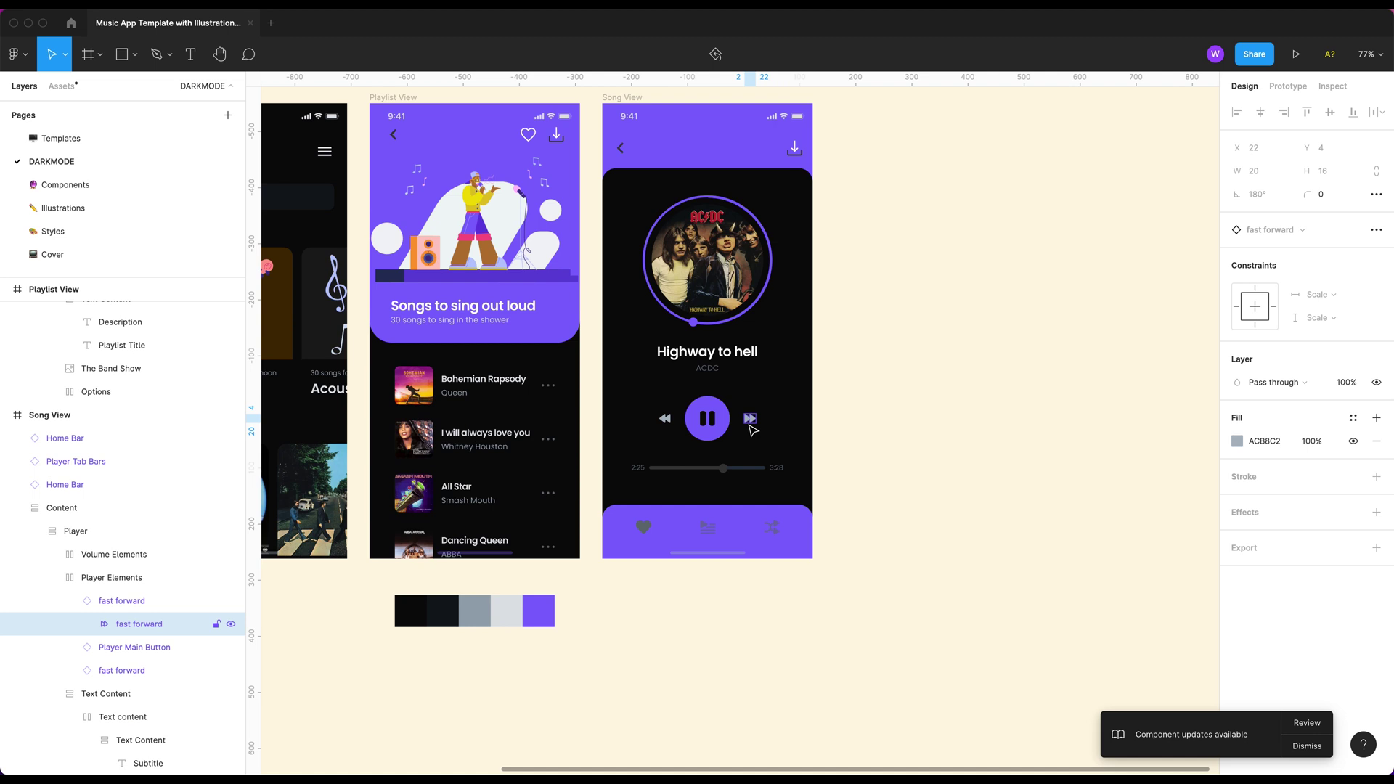
shift+super+click(665, 419)
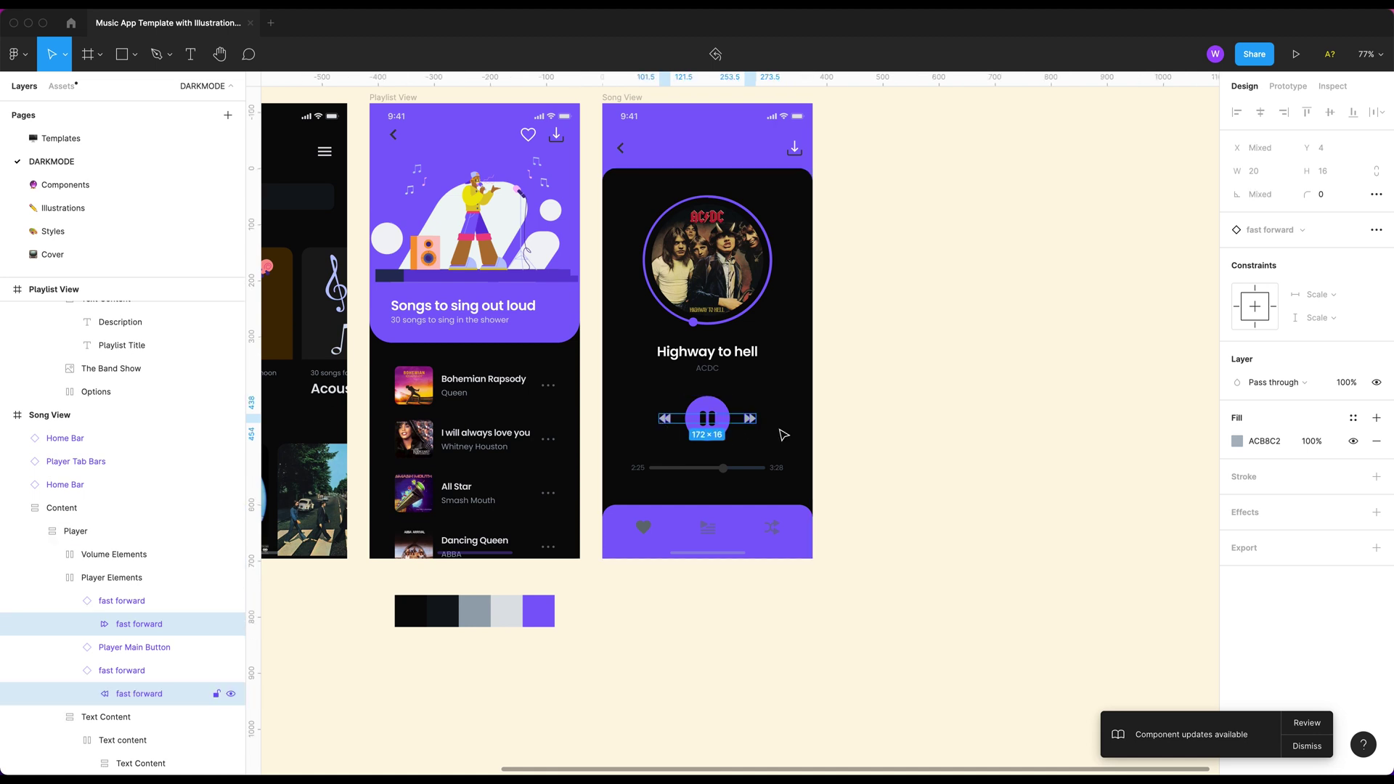
click(1237, 441)
click(961, 302)
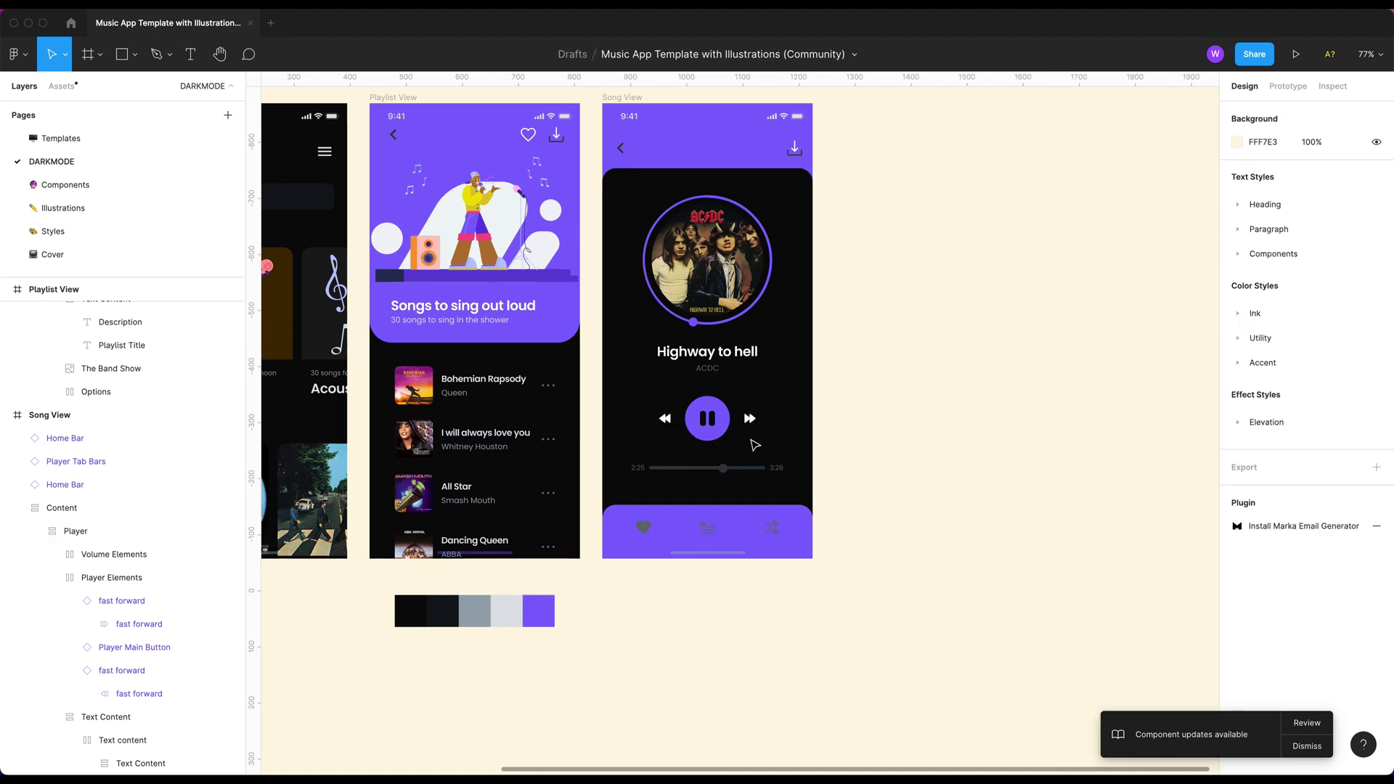
Step: Select the inner pause layer of Song View's main player button and fill it with white
super+click(711, 419)
shift+super+click(701, 419)
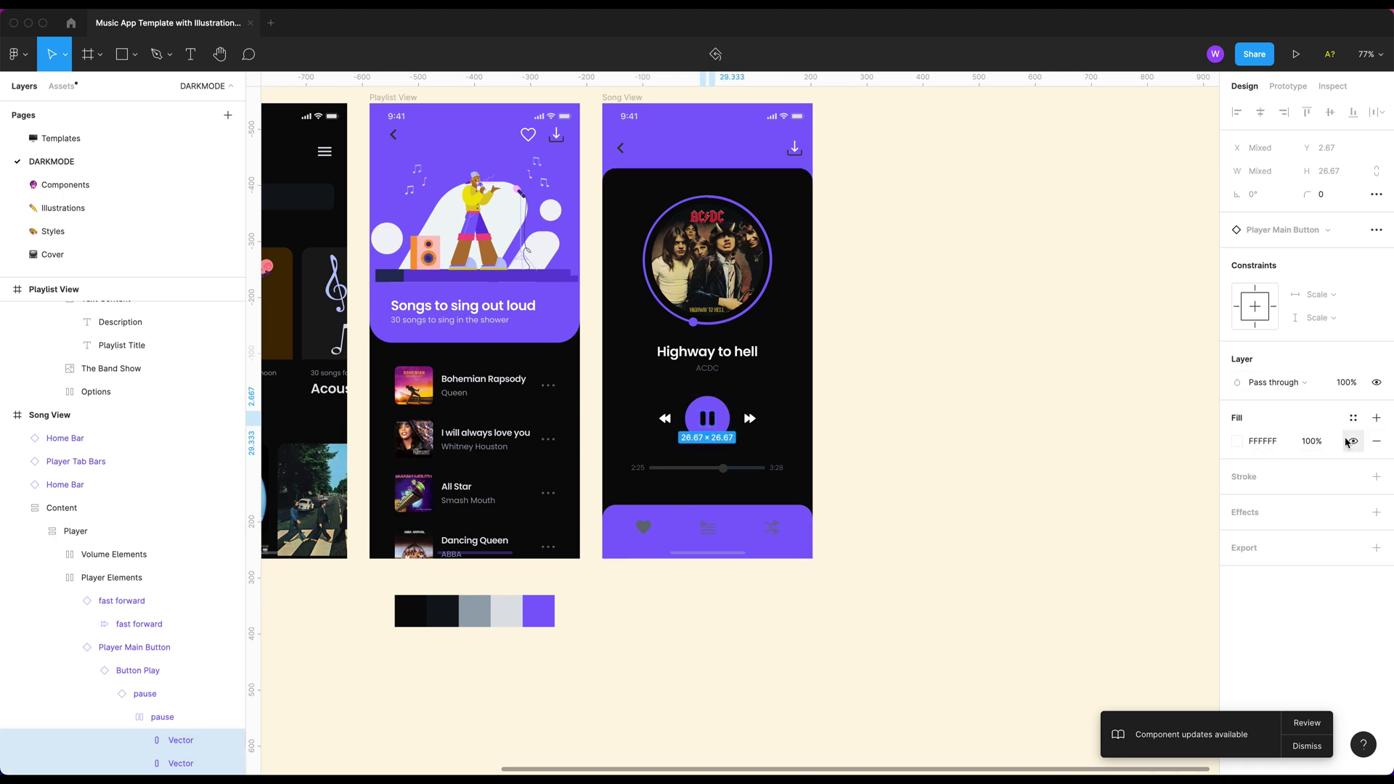
scroll(269, 716, down, 1)
scroll(268, 716, down, 1)
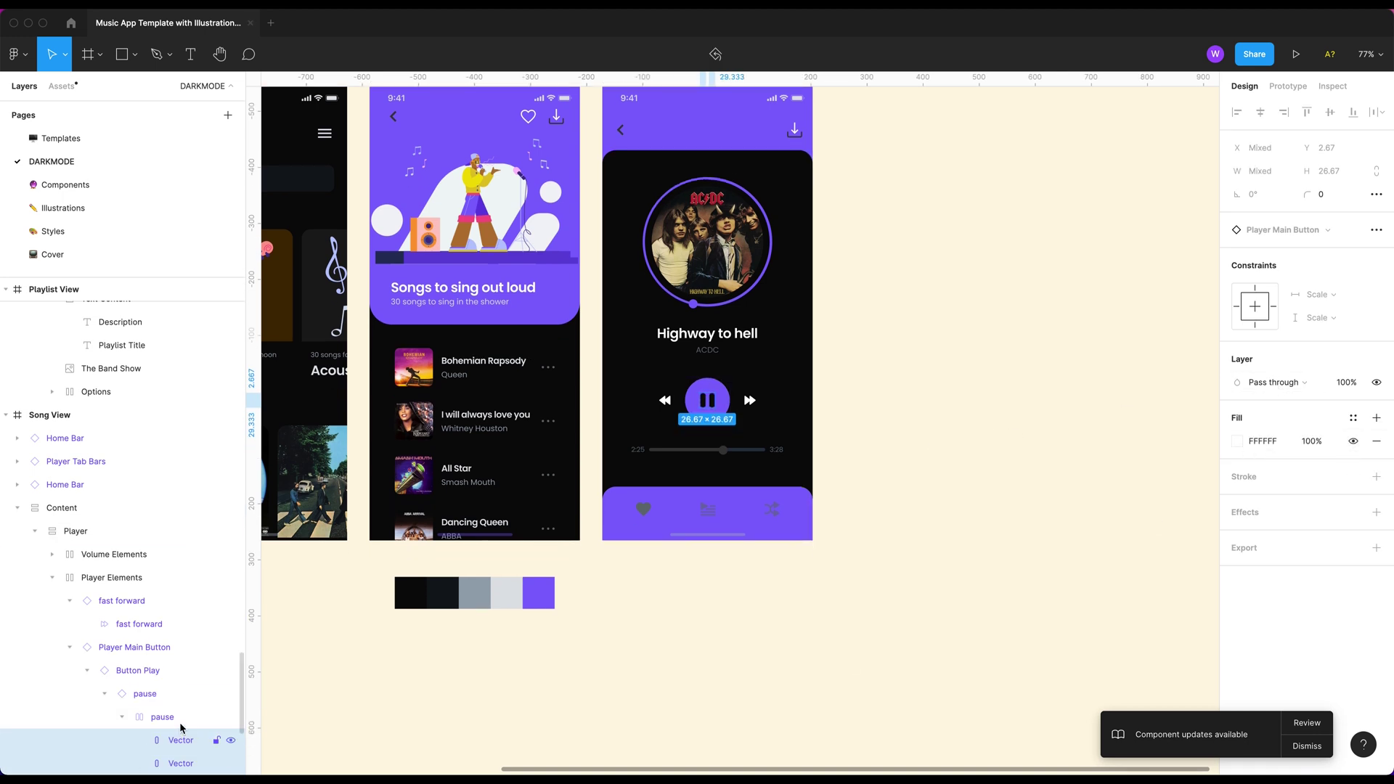
click(167, 717)
click(1260, 441)
text(fff)
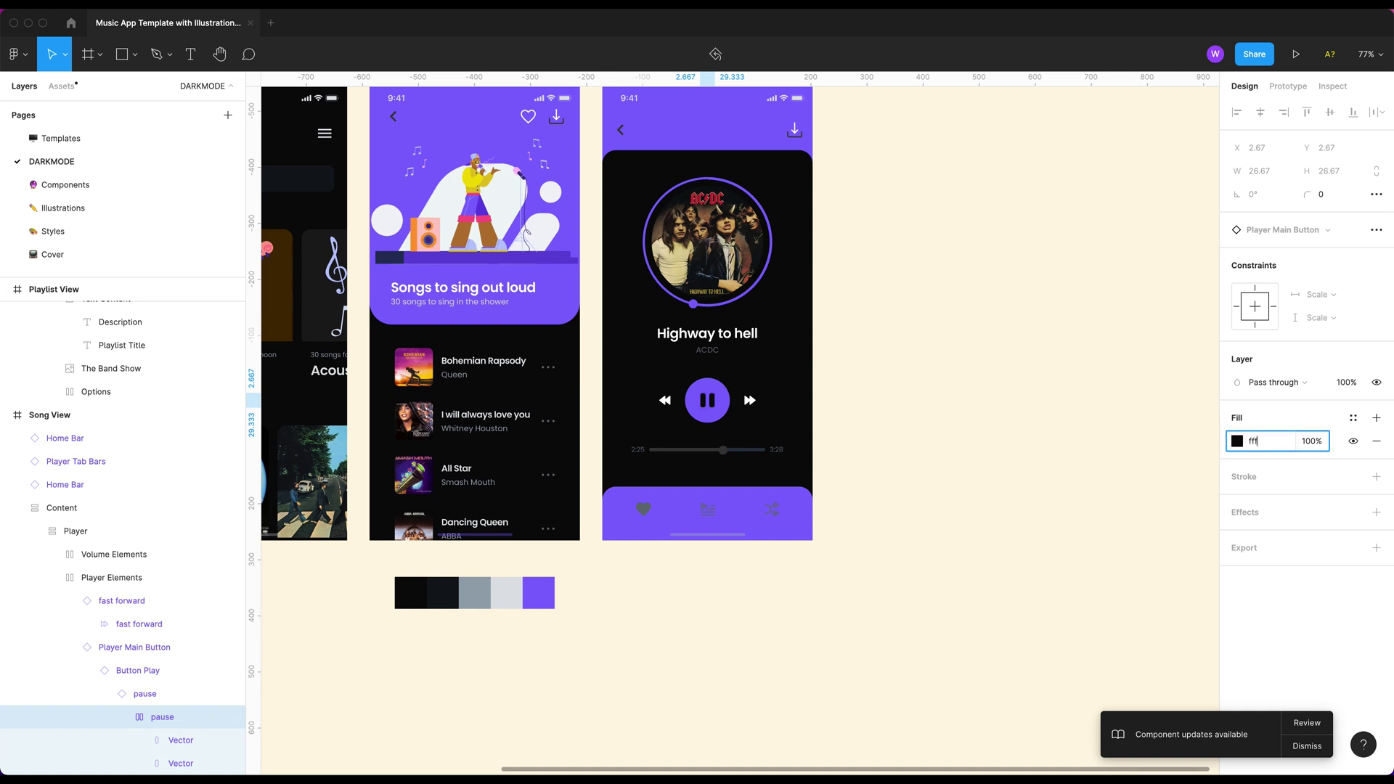
key(Return)
click(1145, 508)
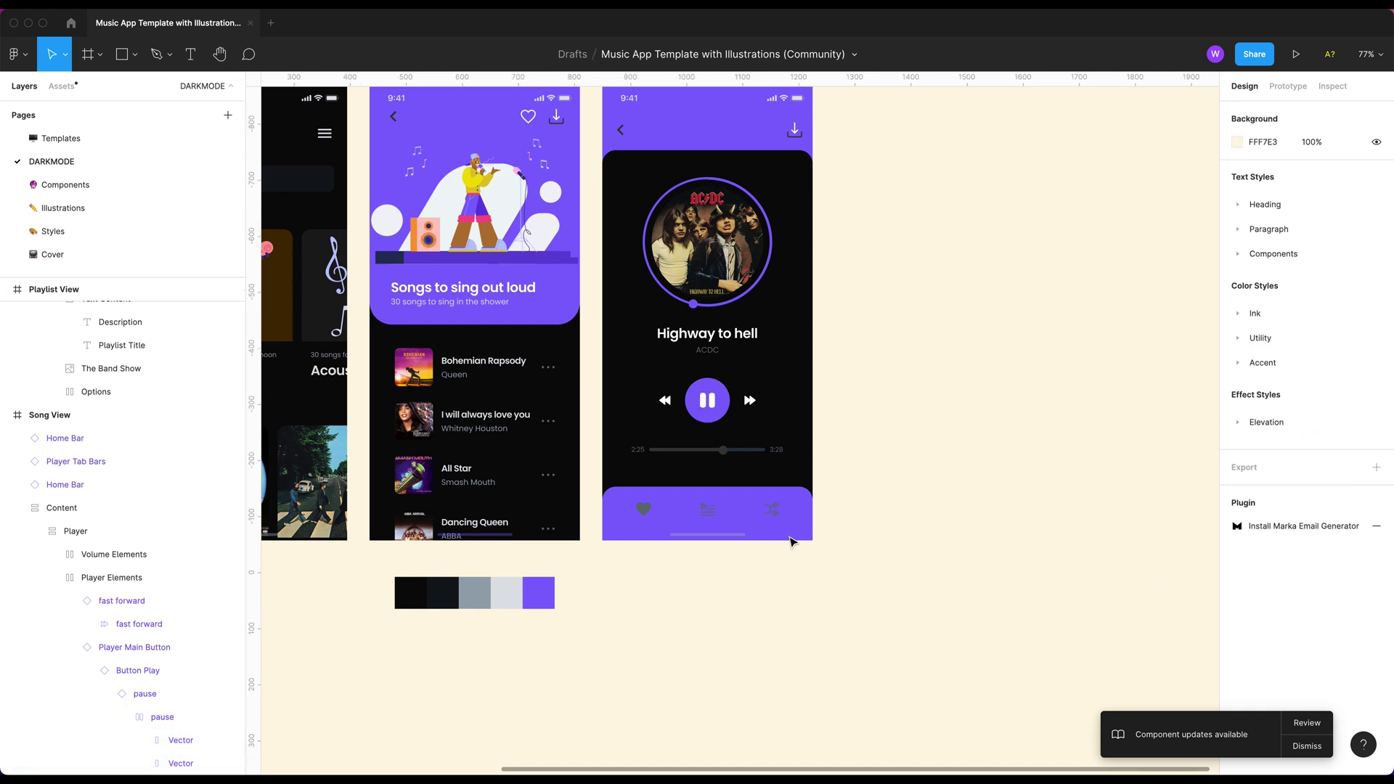
Step: Recolour the slider and active part of Song View's playback bar purple, using 7B61FF for their stroke
scroll(675, 567, up, 2)
super+click(694, 435)
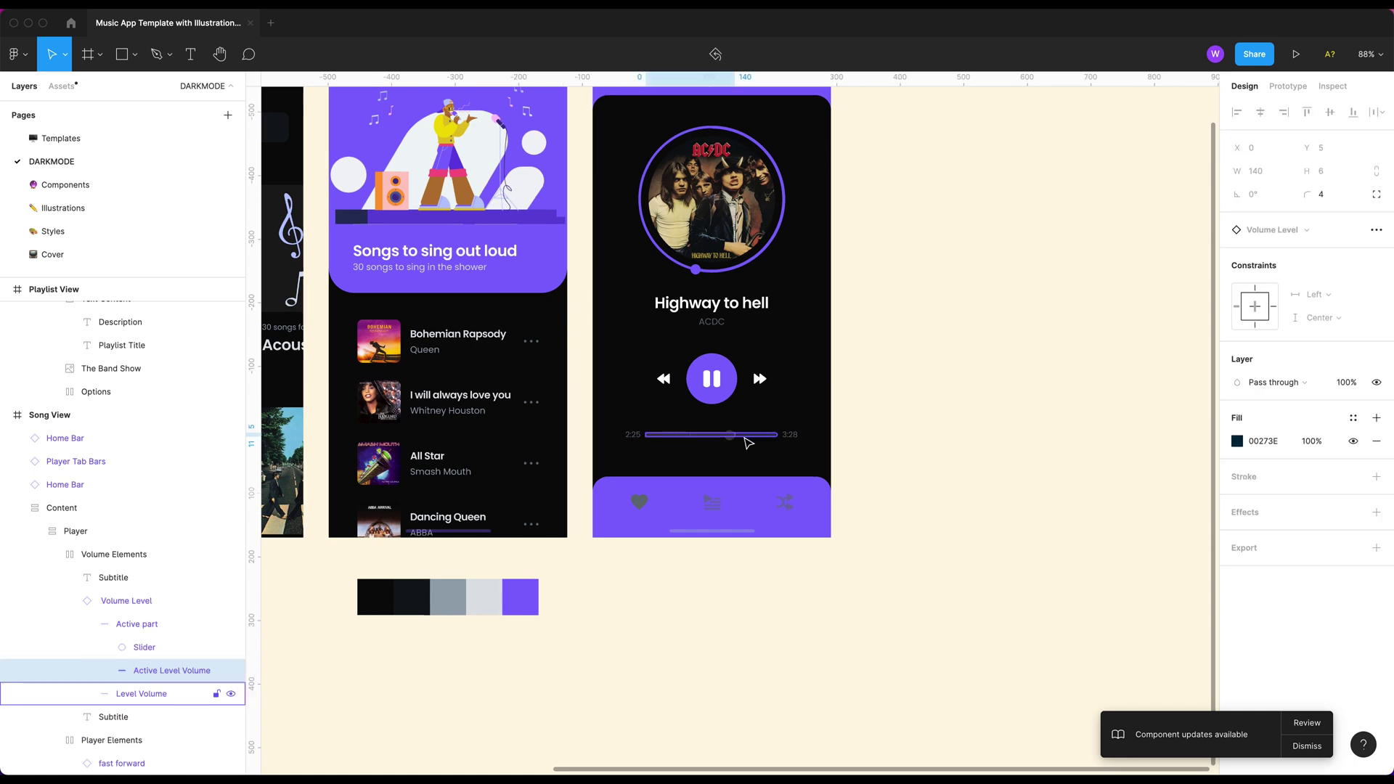
shift+super+click(739, 446)
click(1237, 501)
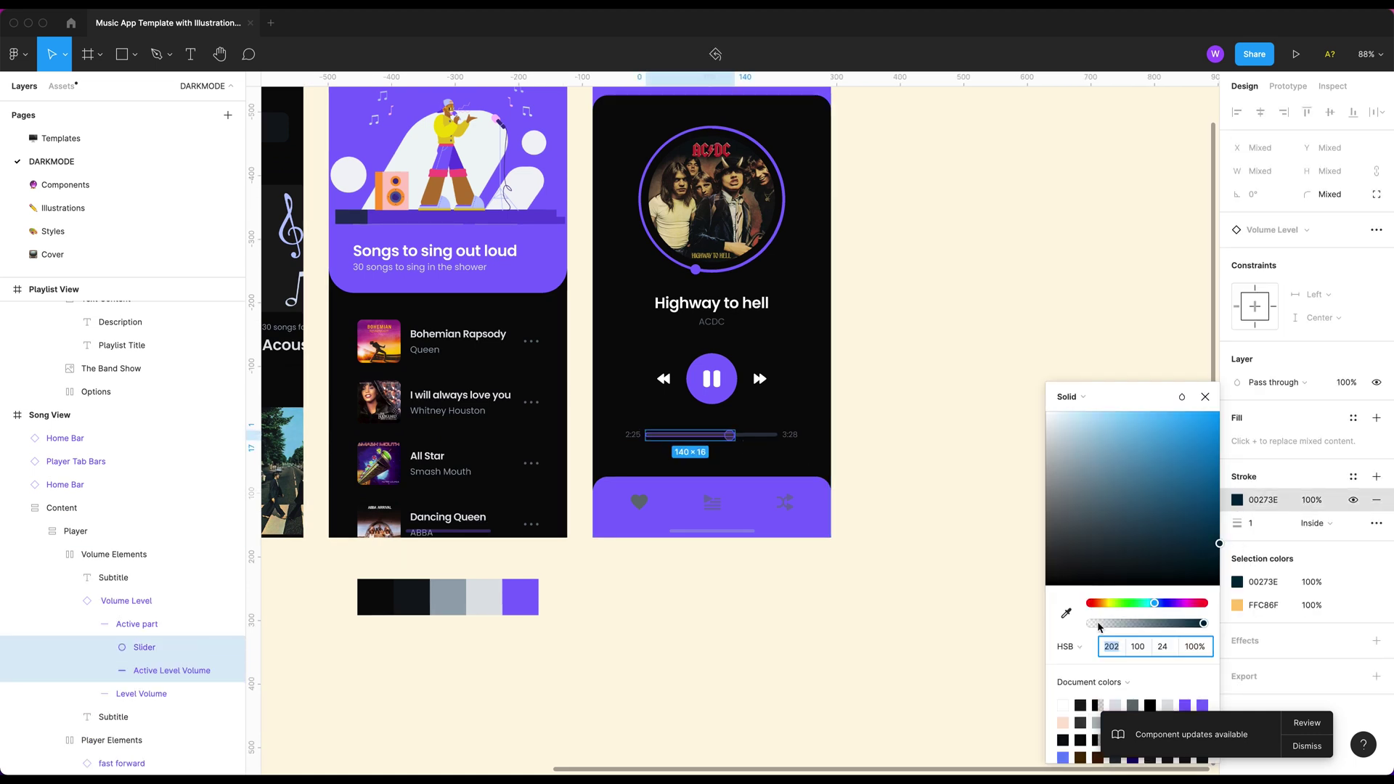
click(1181, 706)
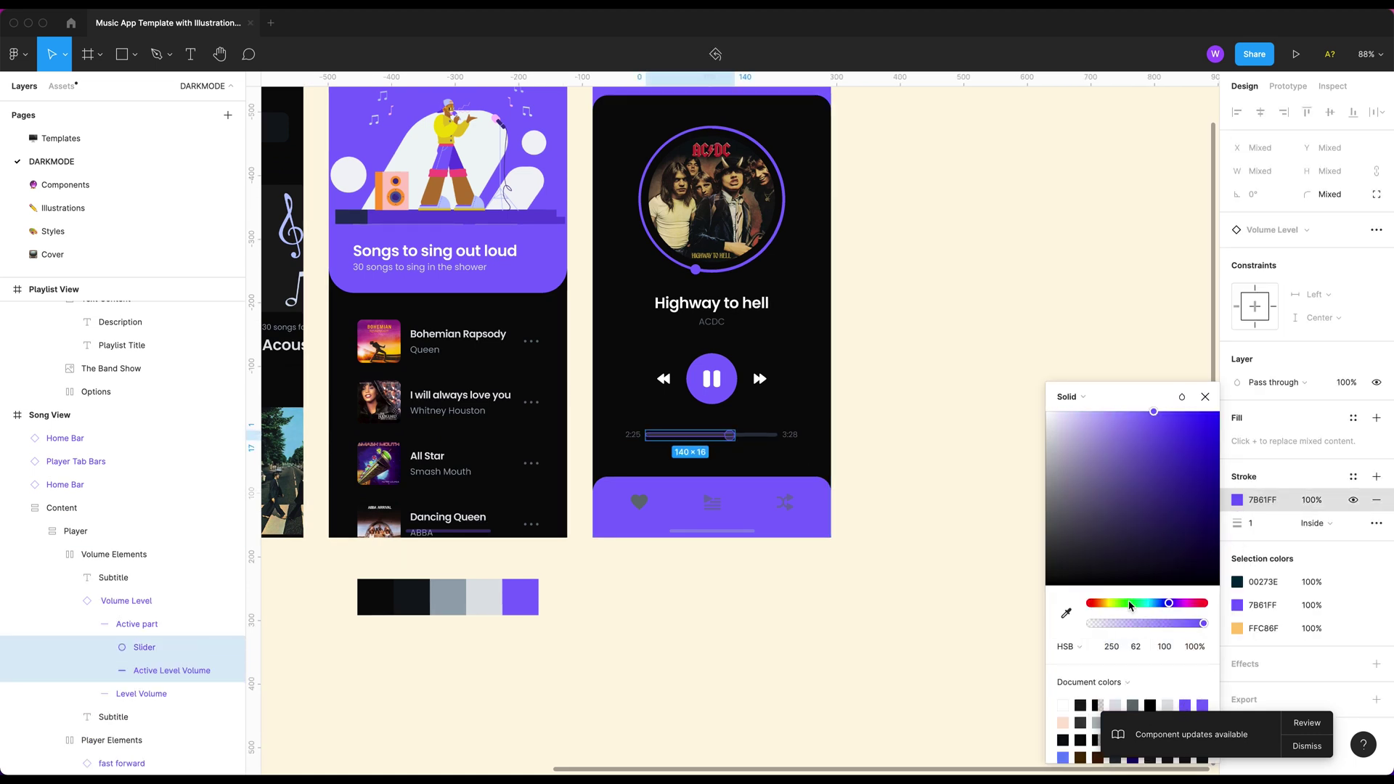
click(147, 632)
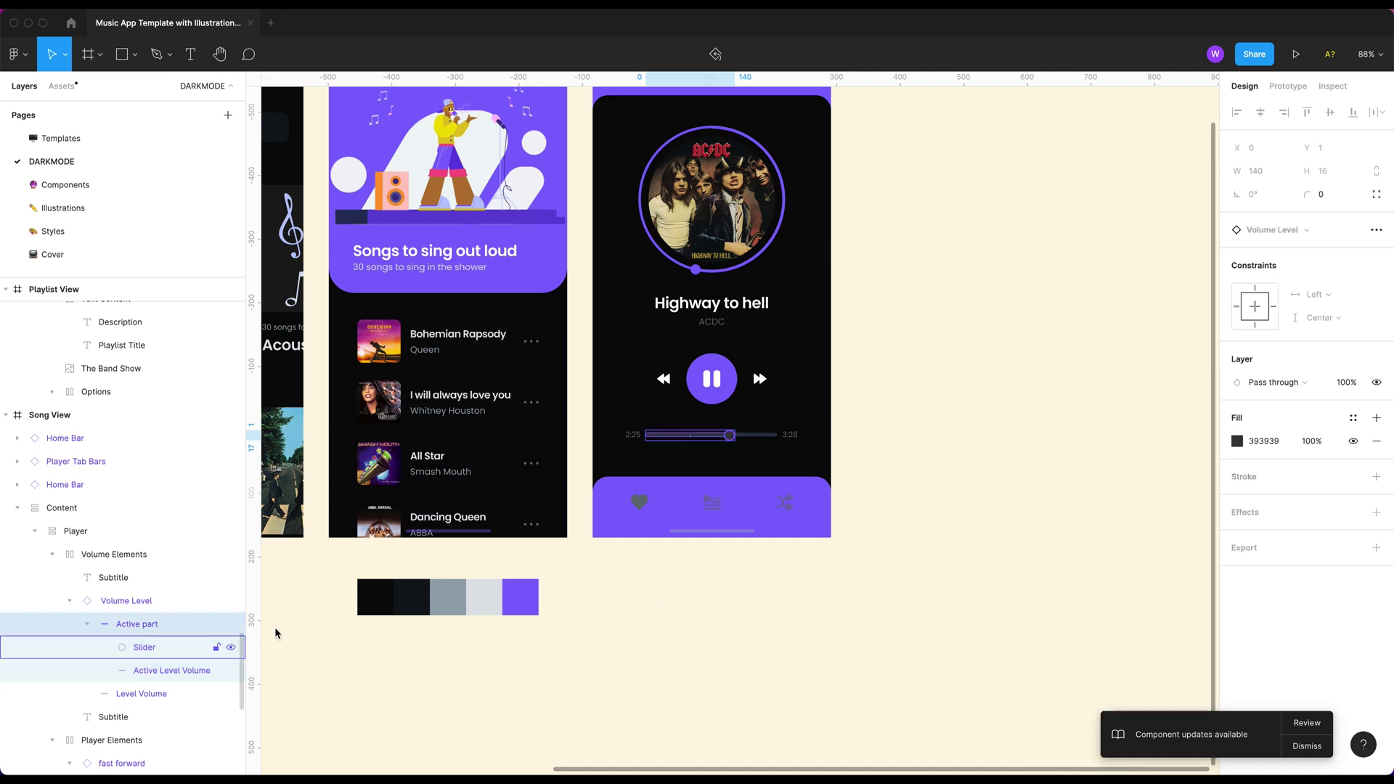
click(1237, 441)
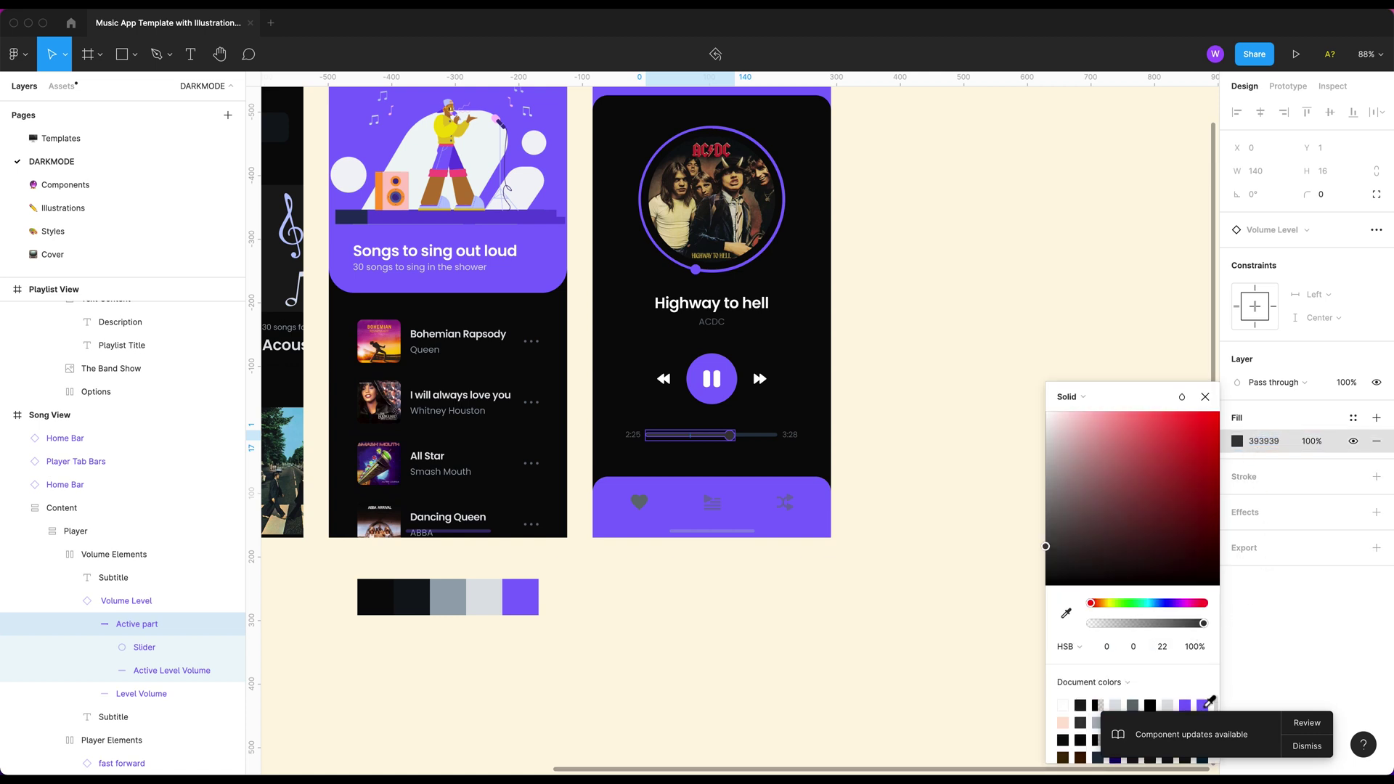
click(971, 668)
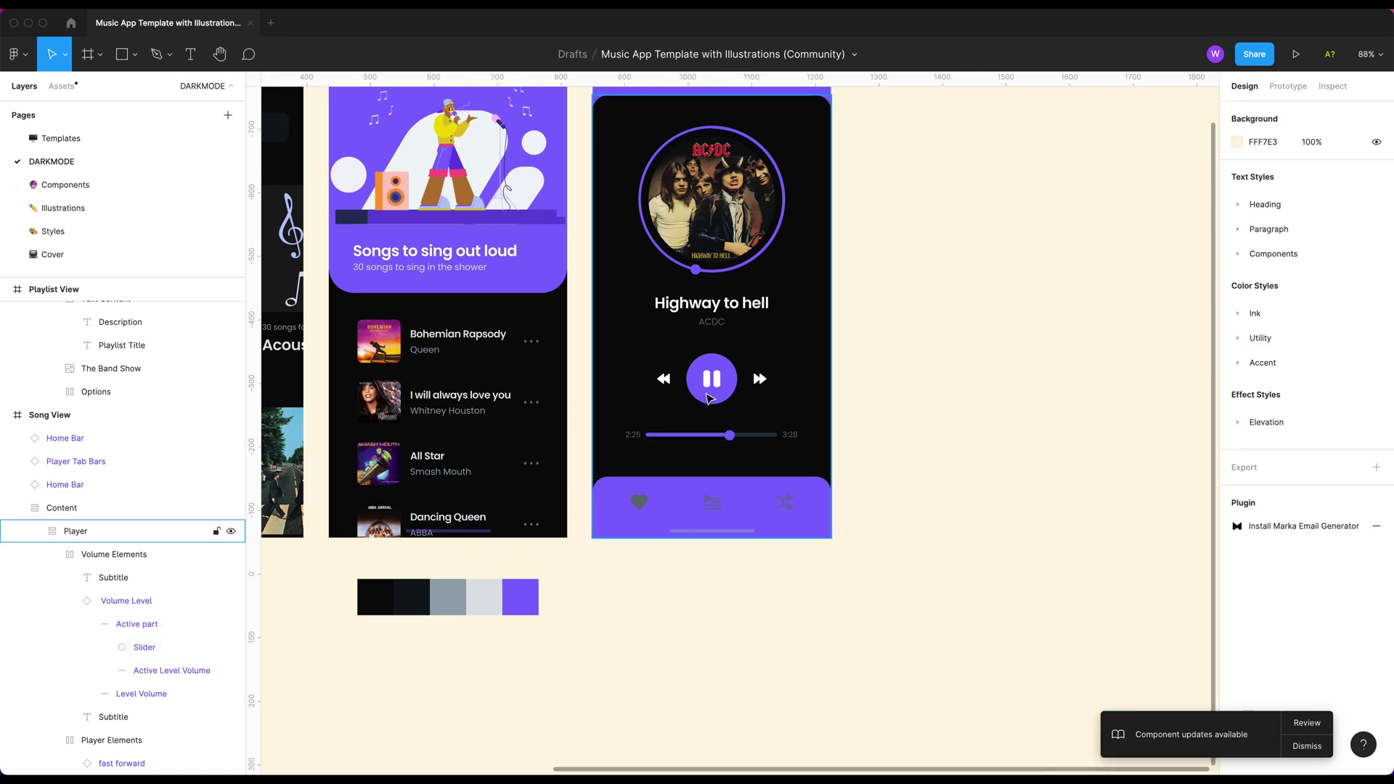
Step: Fill the inactive Level Volume track of Song View's playback bar with the palette's dark 11171C
super+click(757, 444)
super+click(764, 436)
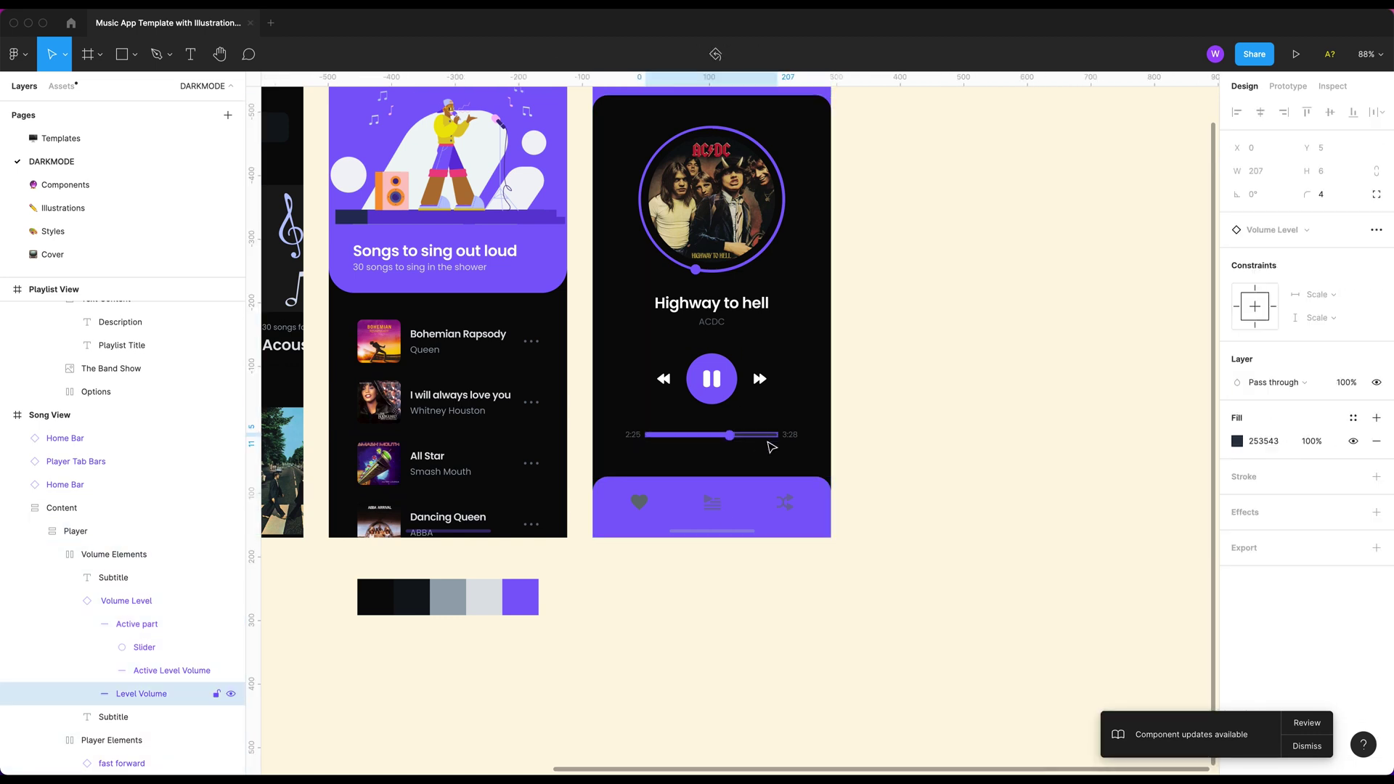
click(1238, 442)
click(1065, 613)
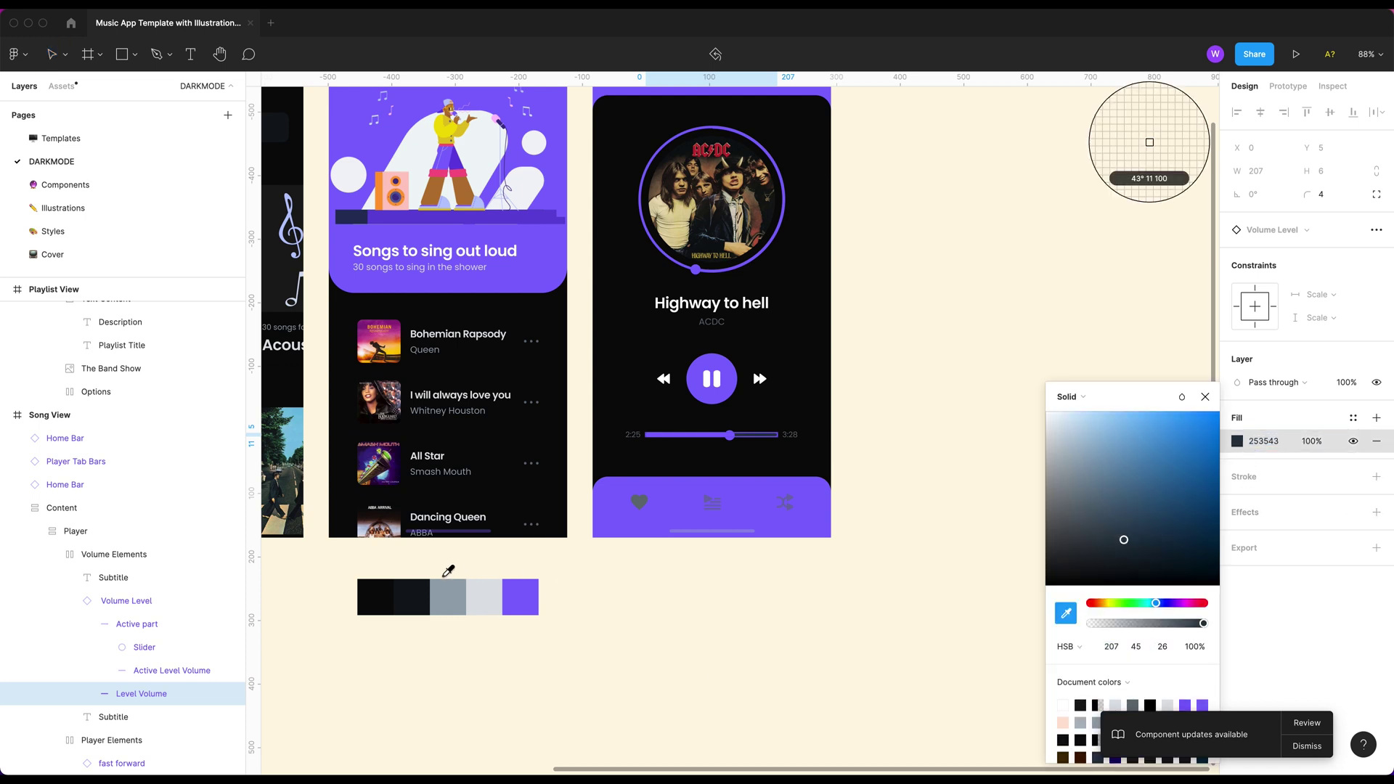
click(411, 597)
click(920, 604)
Step: Replace the inactive Level Volume track's fill with the grey sampled from the palette's middle swatch
scroll(877, 520, up, 8)
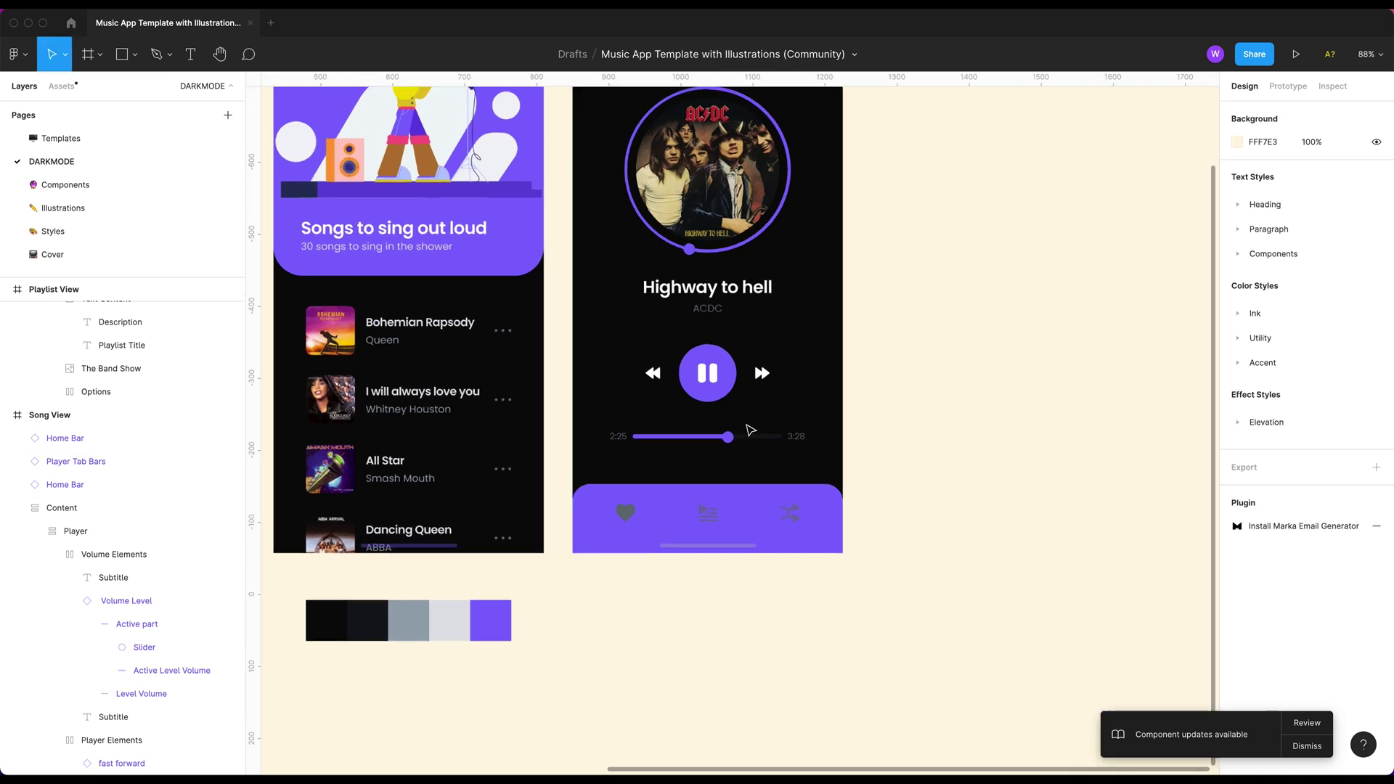
scroll(775, 498, down, 4)
scroll(800, 514, down, 2)
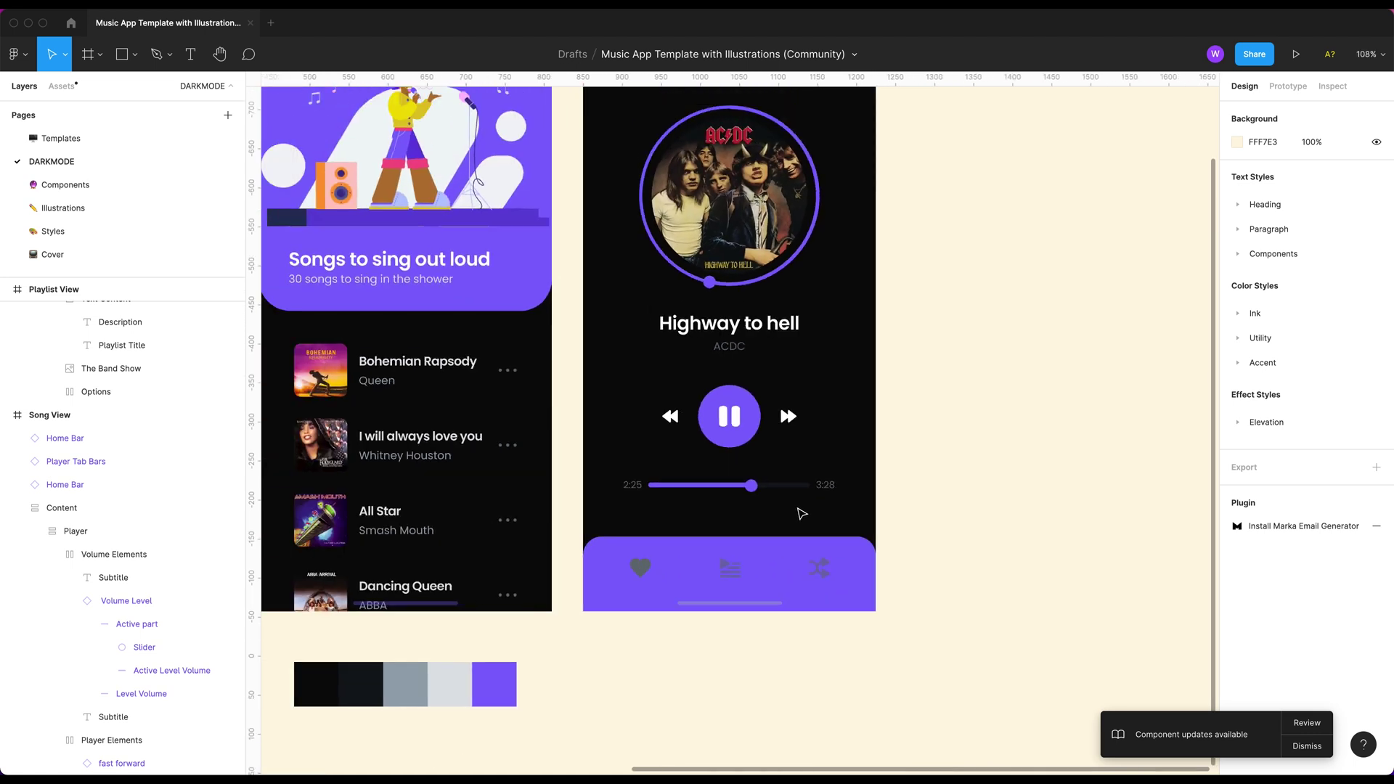
super+click(814, 490)
click(1237, 441)
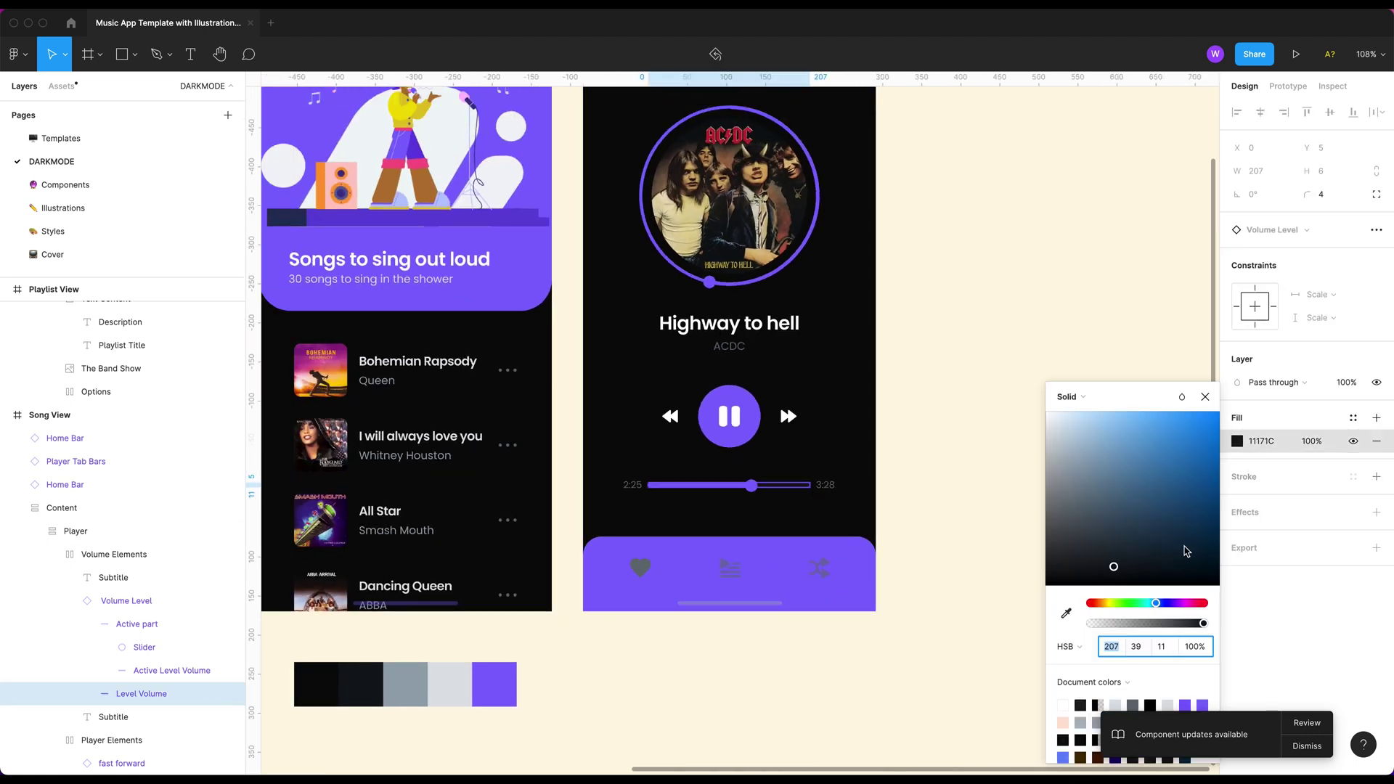
click(1065, 613)
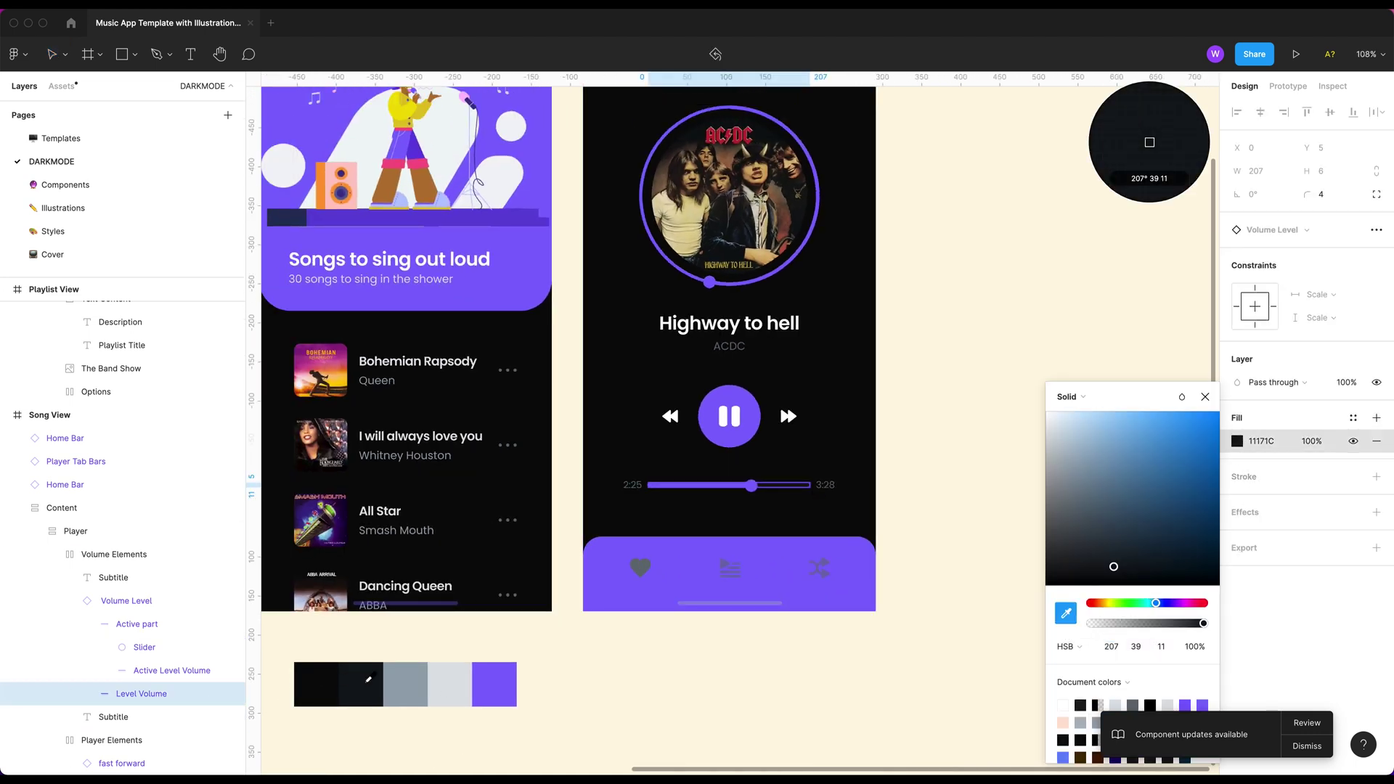
click(399, 679)
click(859, 722)
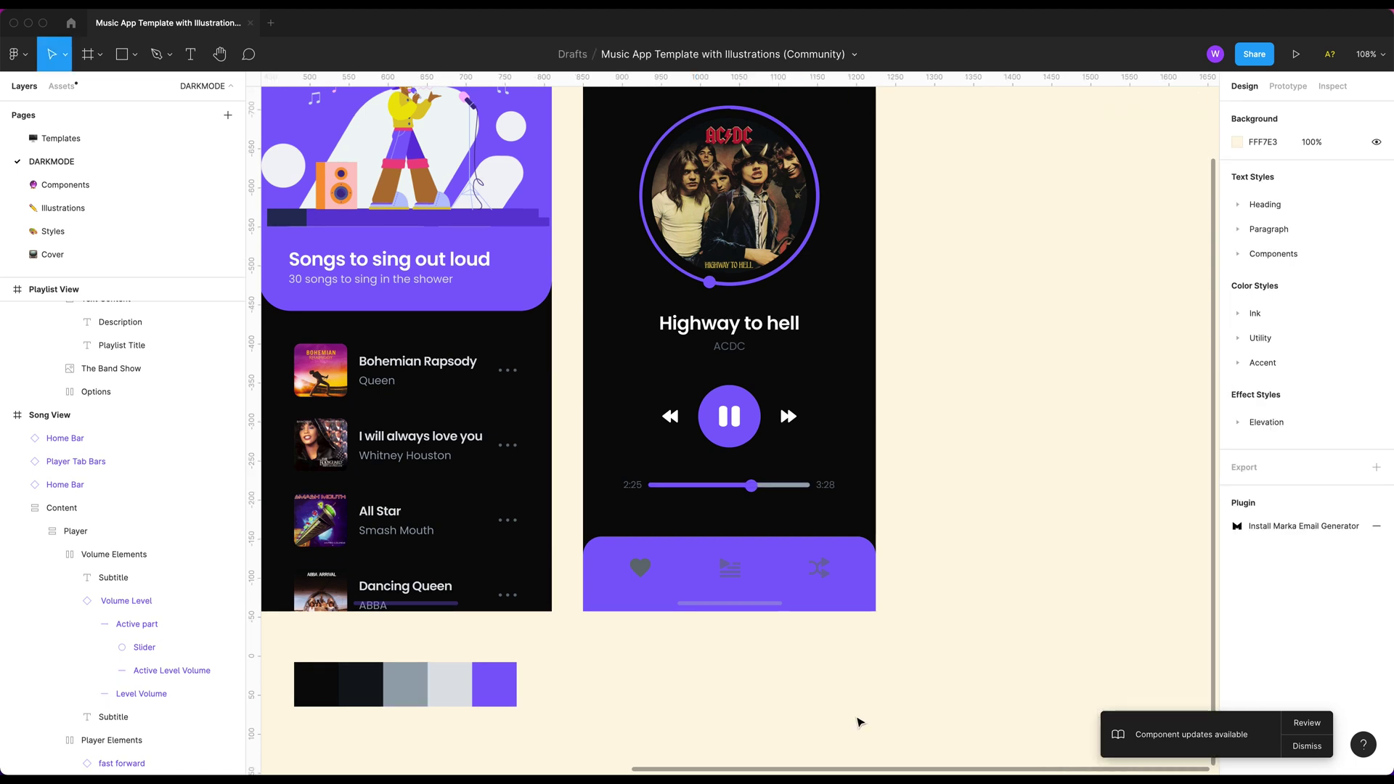
Step: Undo the grey and dark fill changes on the playback bar's inactive track
key(super+z)
key(super+z)
key(super+z)
key(super+z)
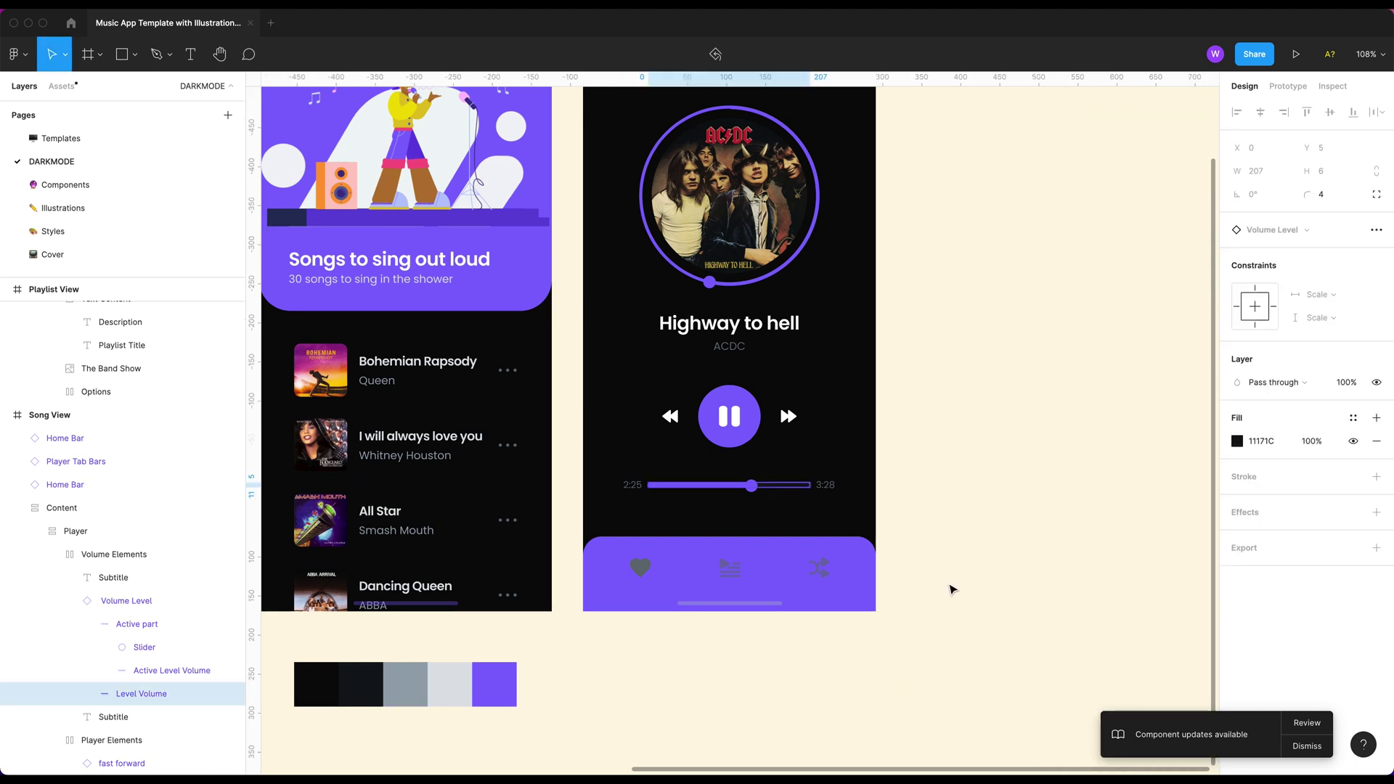
key(super+z)
click(966, 577)
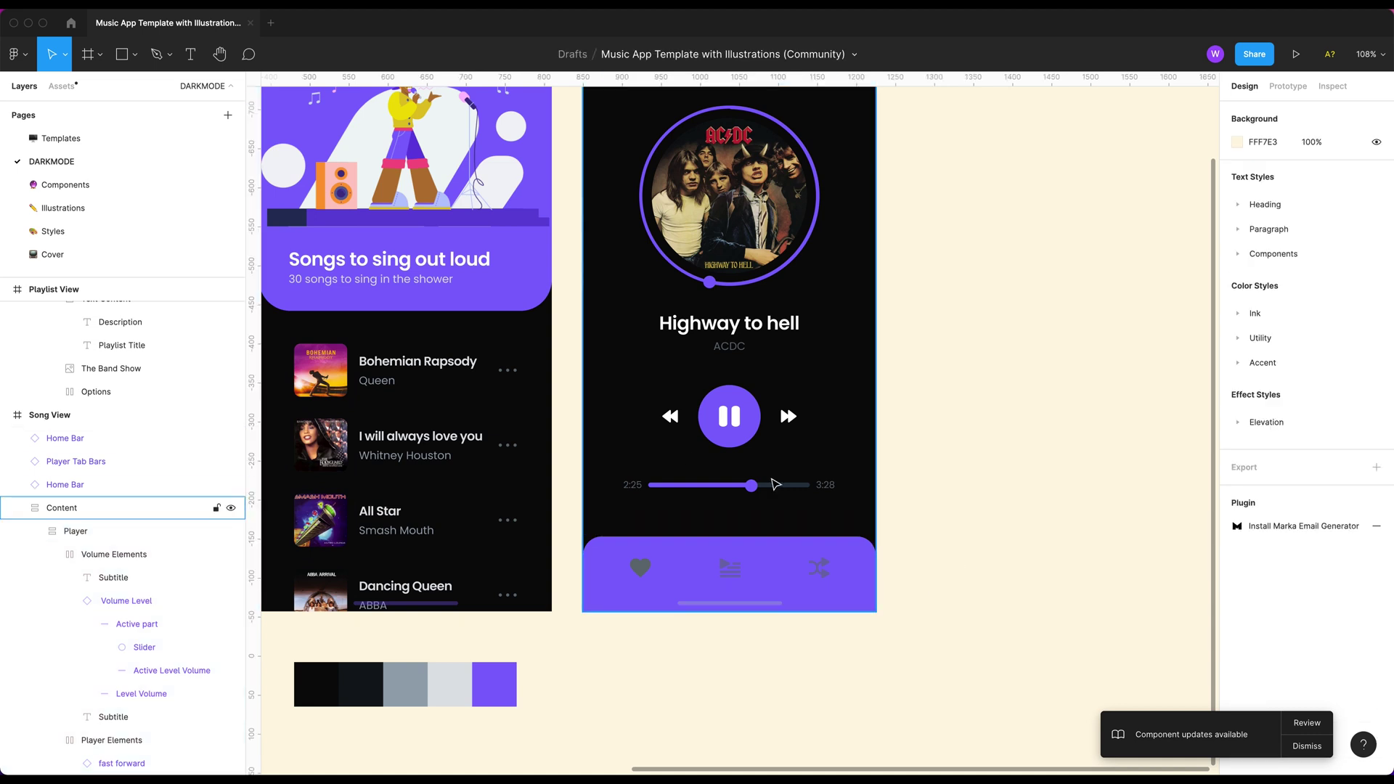
Step: Select the three player tabs in Song View's purple tab bar and recolour their icons white (FFFFFF)
click(748, 574)
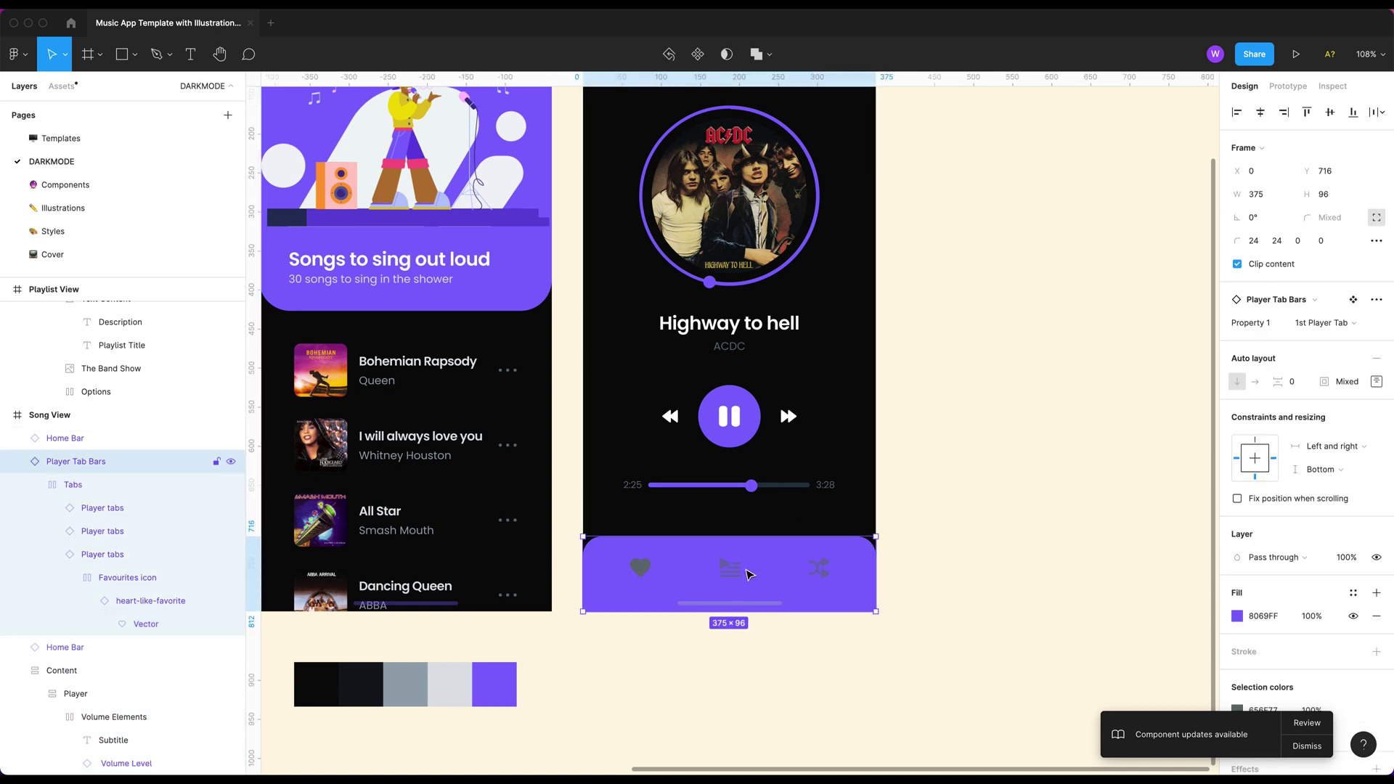
click(722, 628)
double_click(638, 570)
double_click(639, 571)
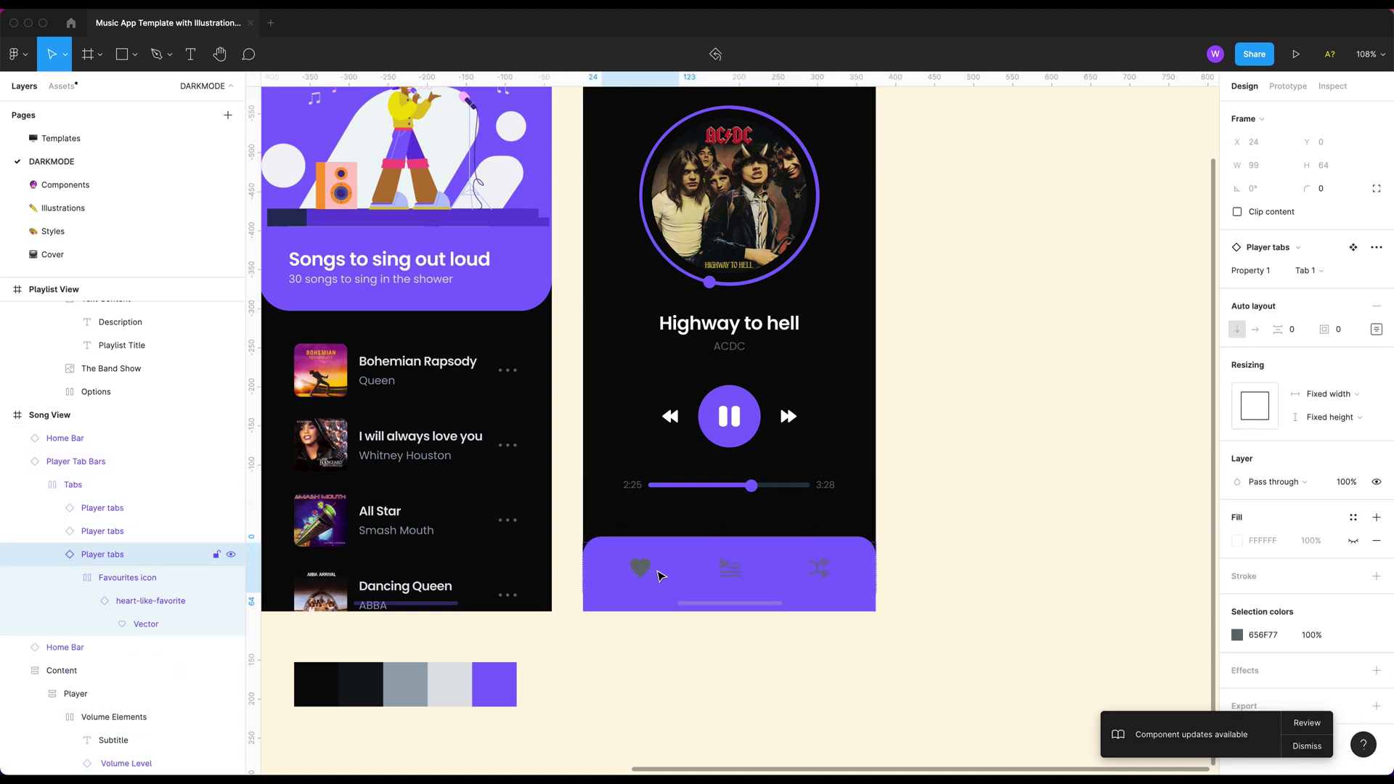
shift+click(737, 565)
shift+click(828, 569)
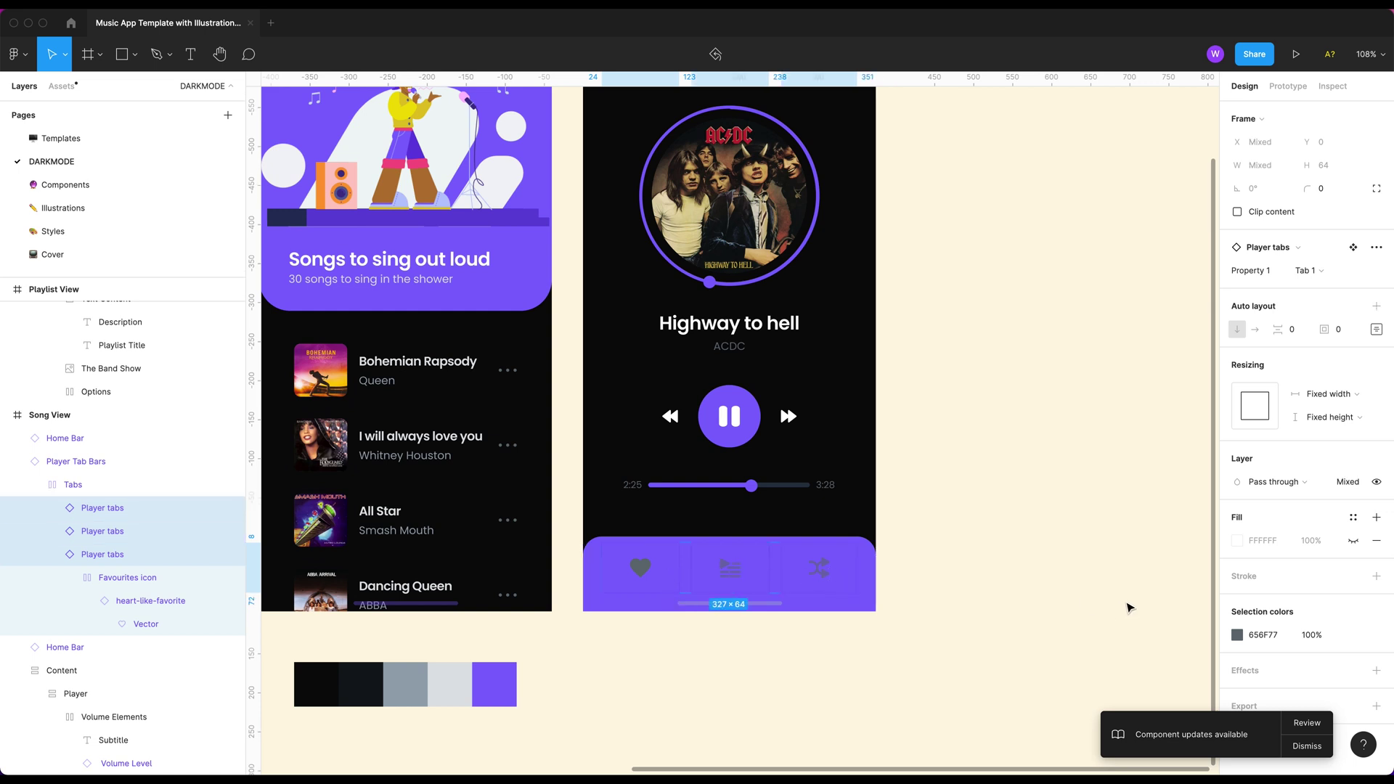
click(1241, 636)
drag(1165, 583, 917, 268)
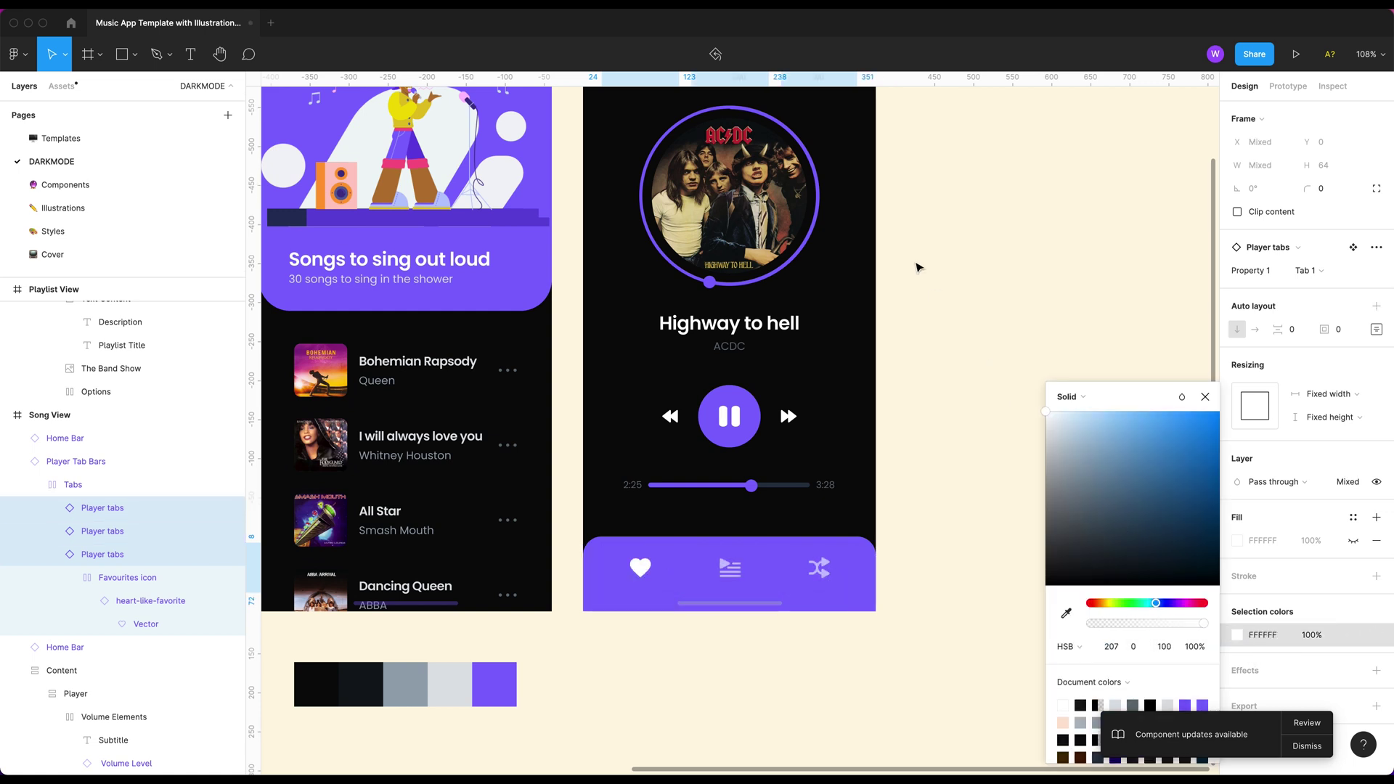
click(972, 585)
Step: Review the four dark mode screens side by side and compare them with the light designs on the Cover page
scroll(964, 601, down, 5)
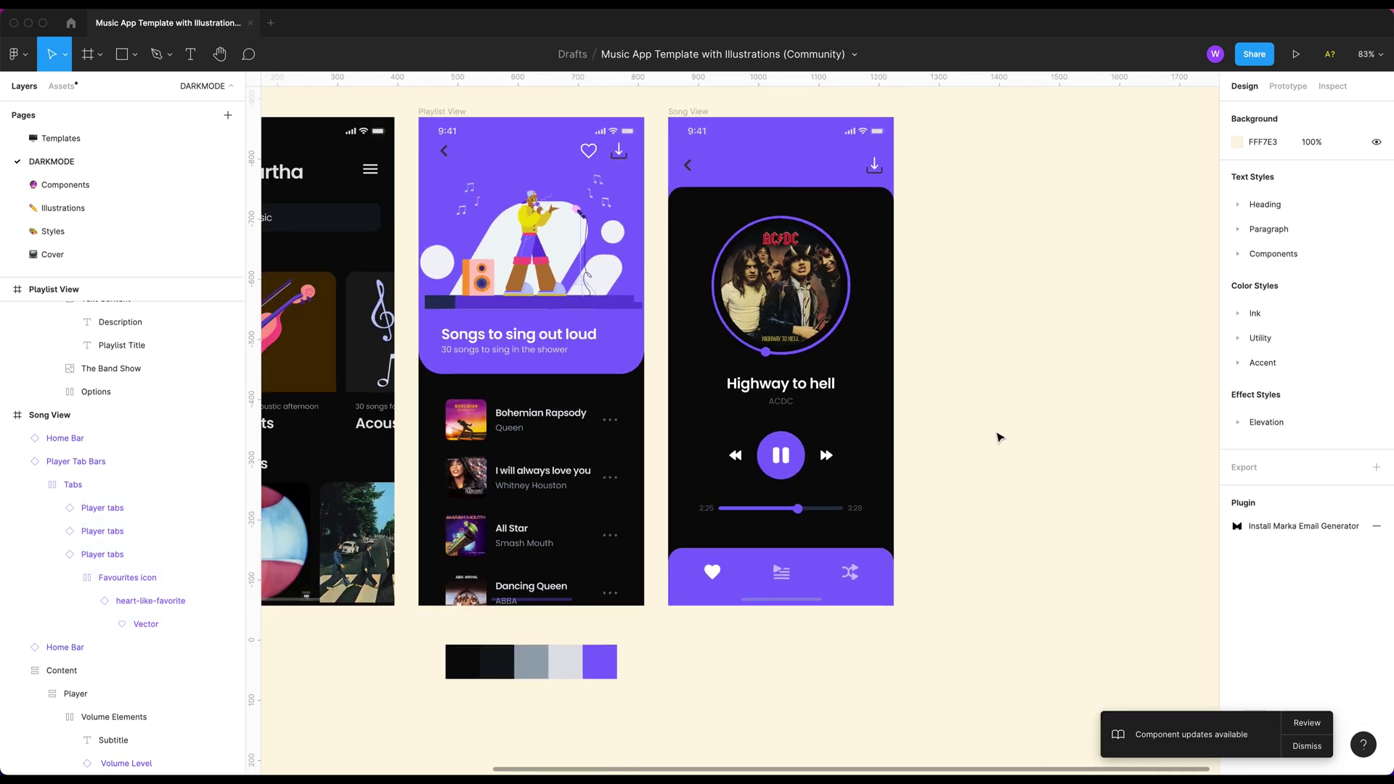
scroll(1001, 439, down, 5)
drag(986, 600, 1048, 609)
scroll(845, 305, up, 1)
click(847, 293)
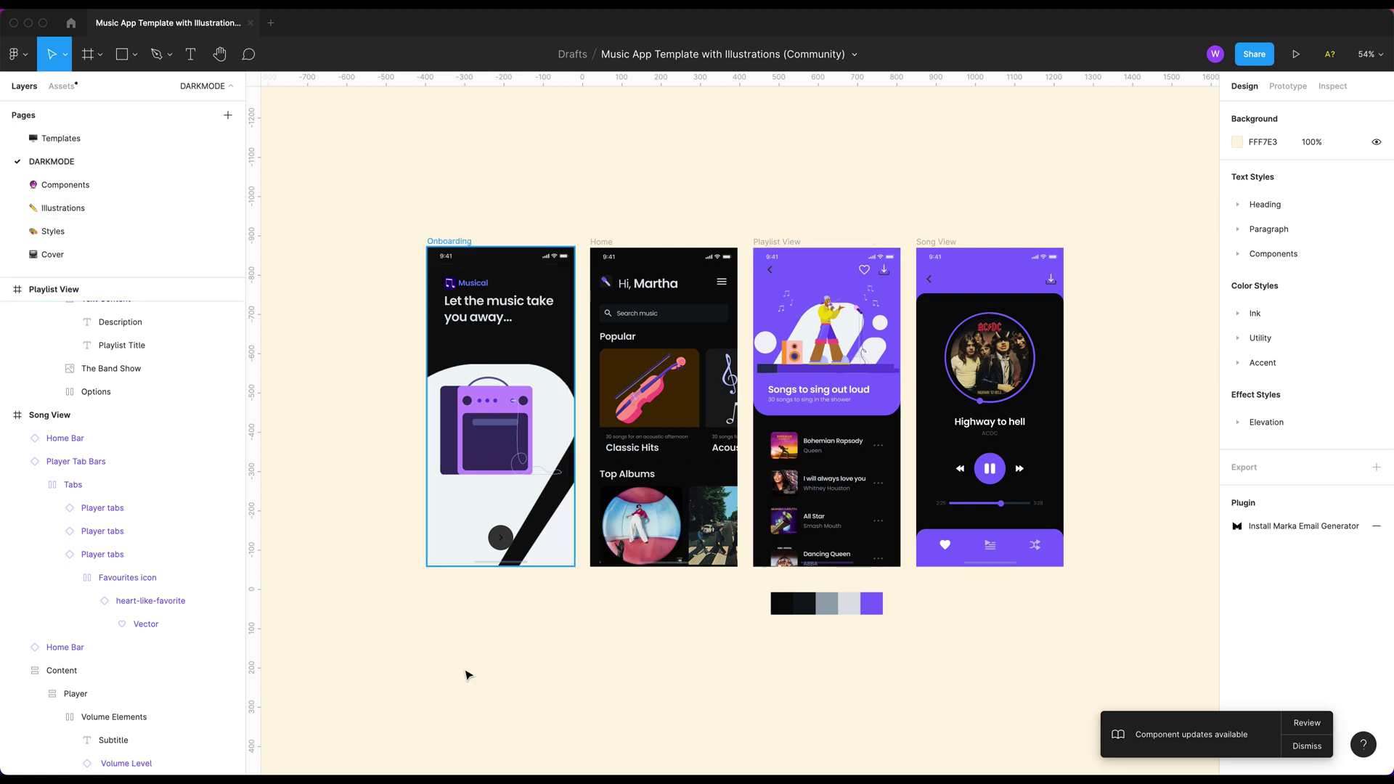
scroll(960, 209, up, 1)
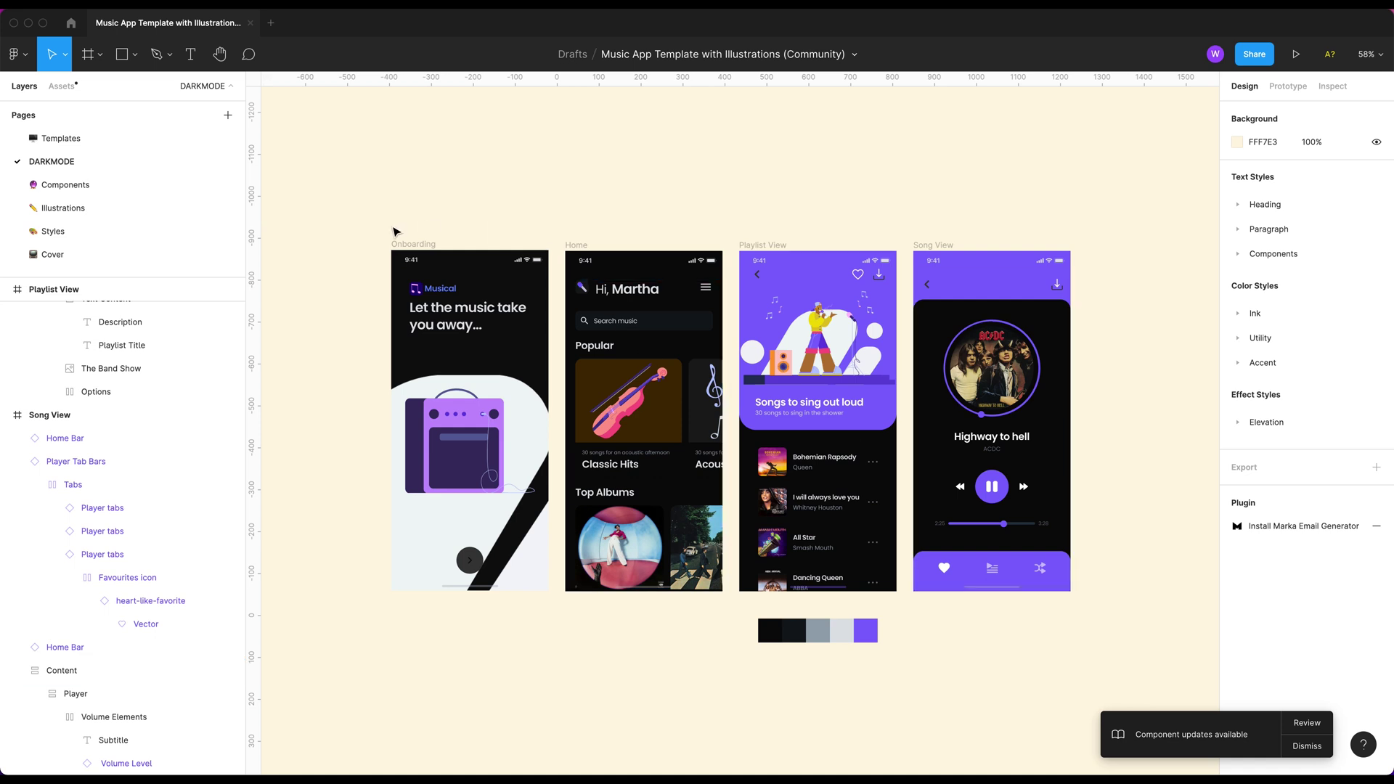
click(410, 252)
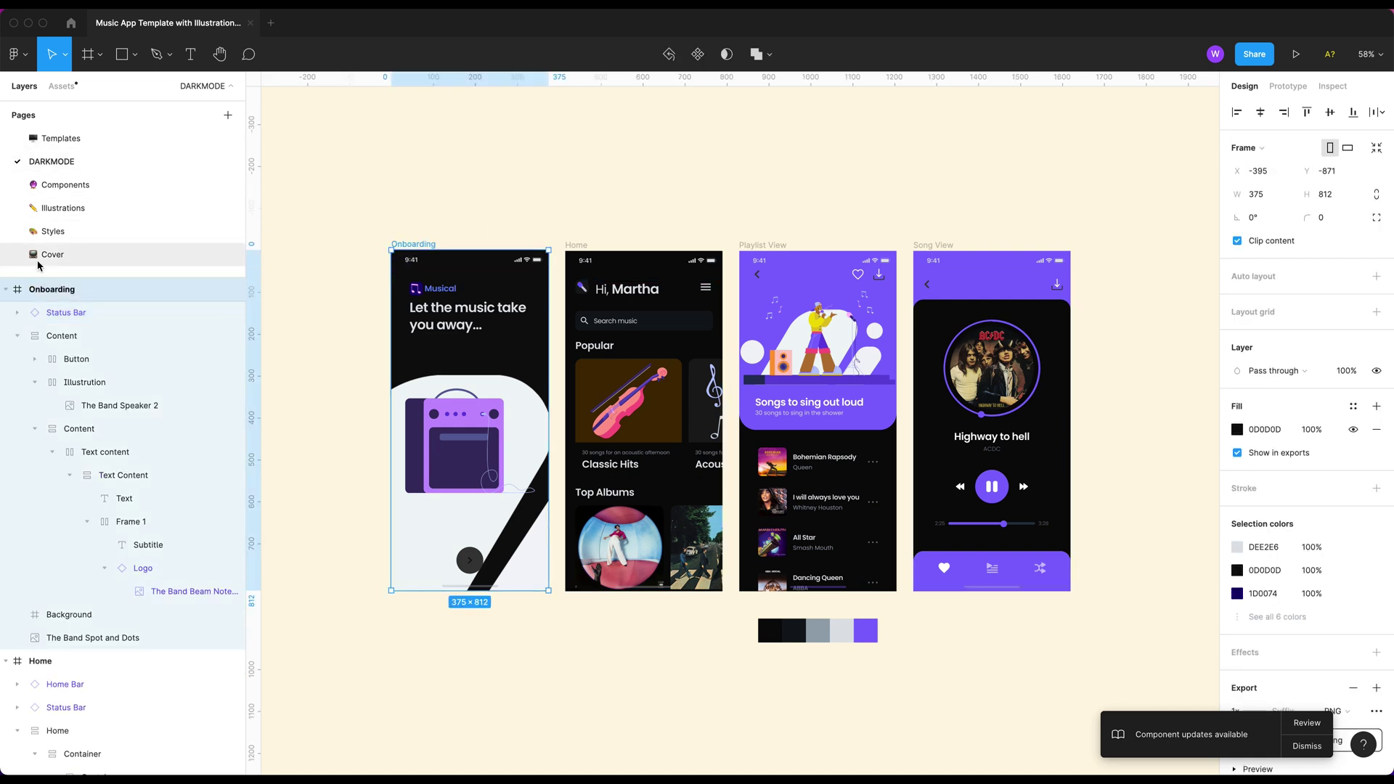
click(43, 256)
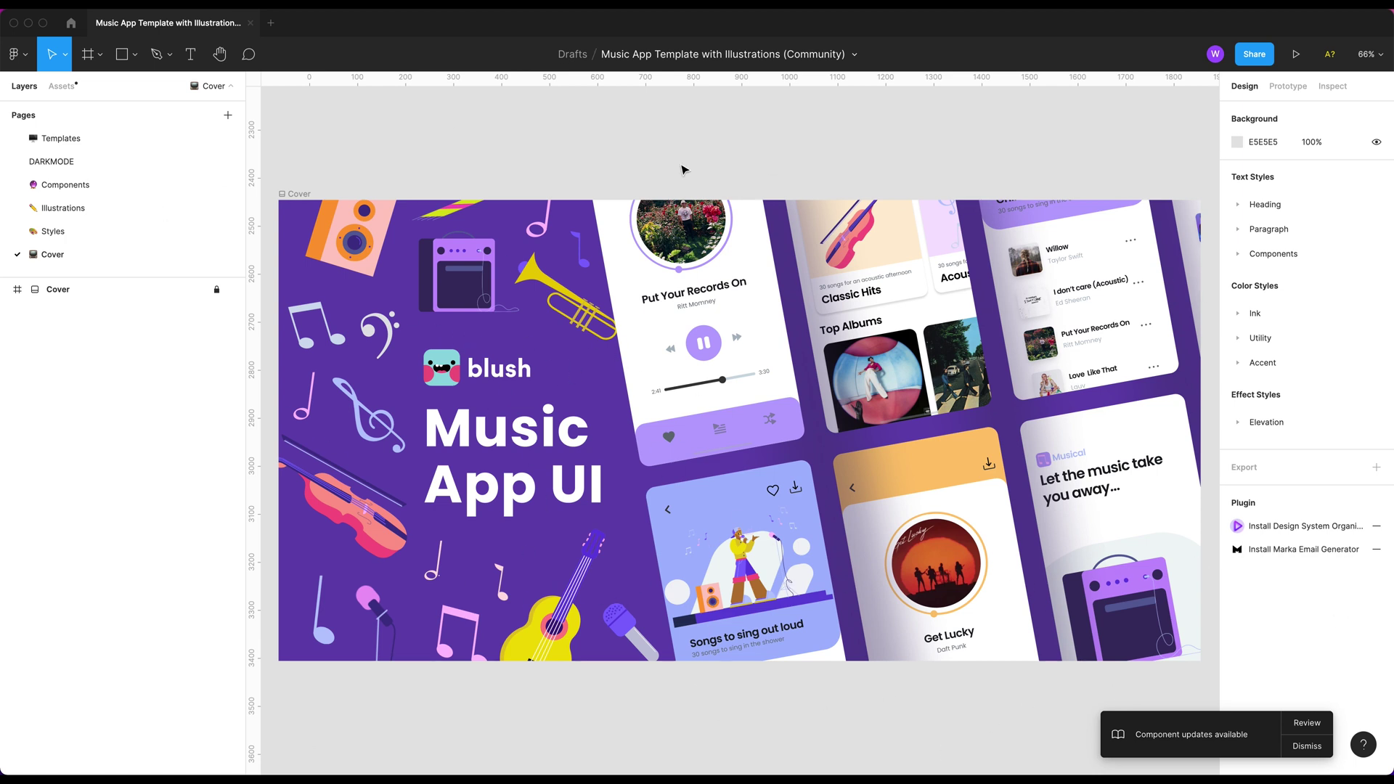
click(65, 162)
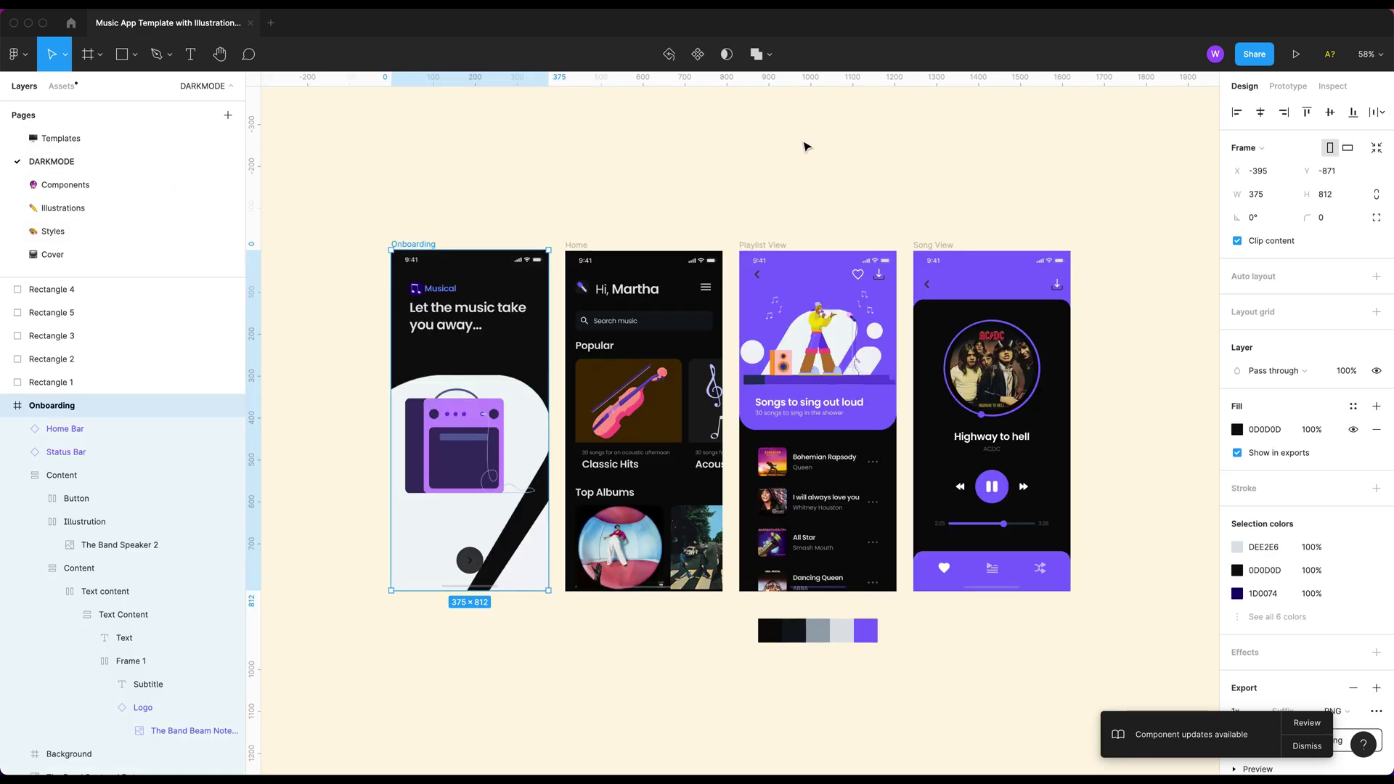
Step: Locate the Dark Mode Magic plugin among the installed plugins without running it
right_click(739, 175)
mouse_move(831, 285)
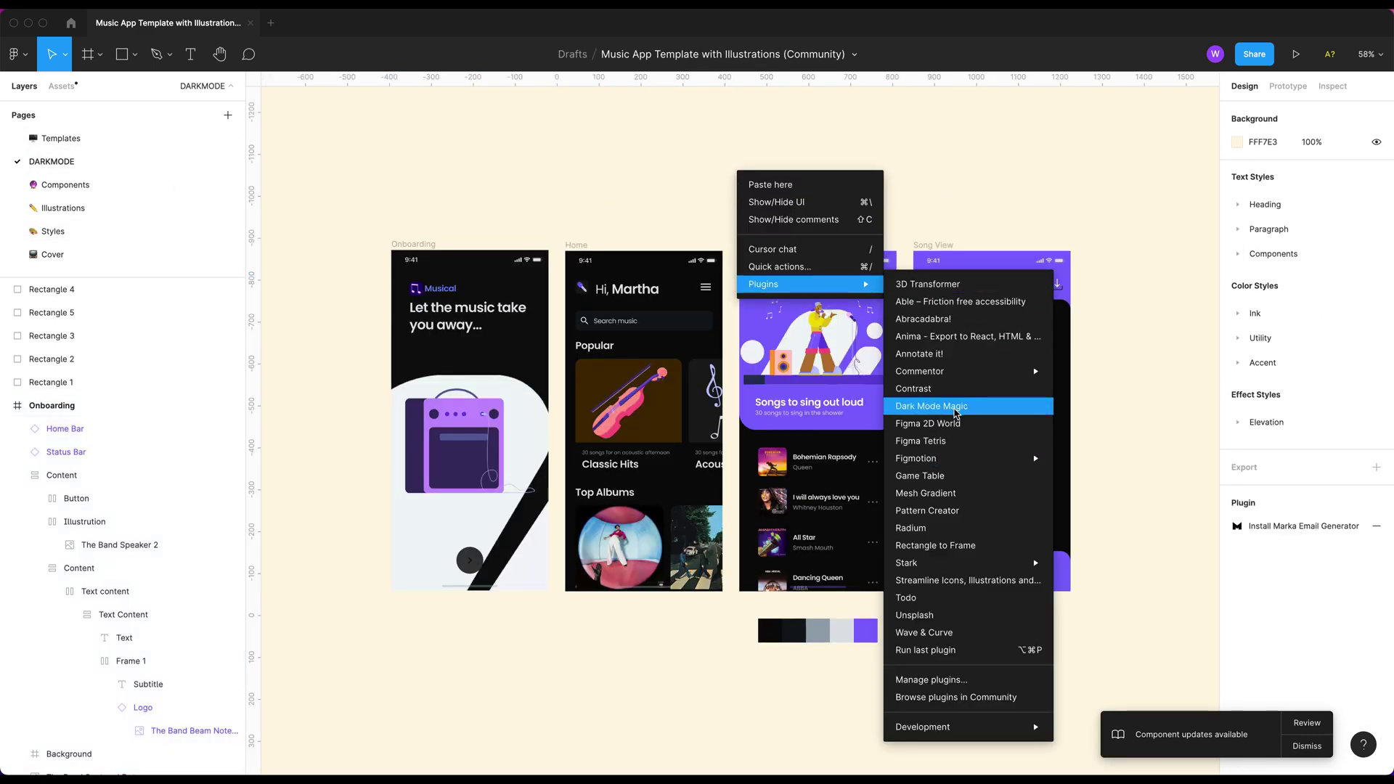
click(1094, 337)
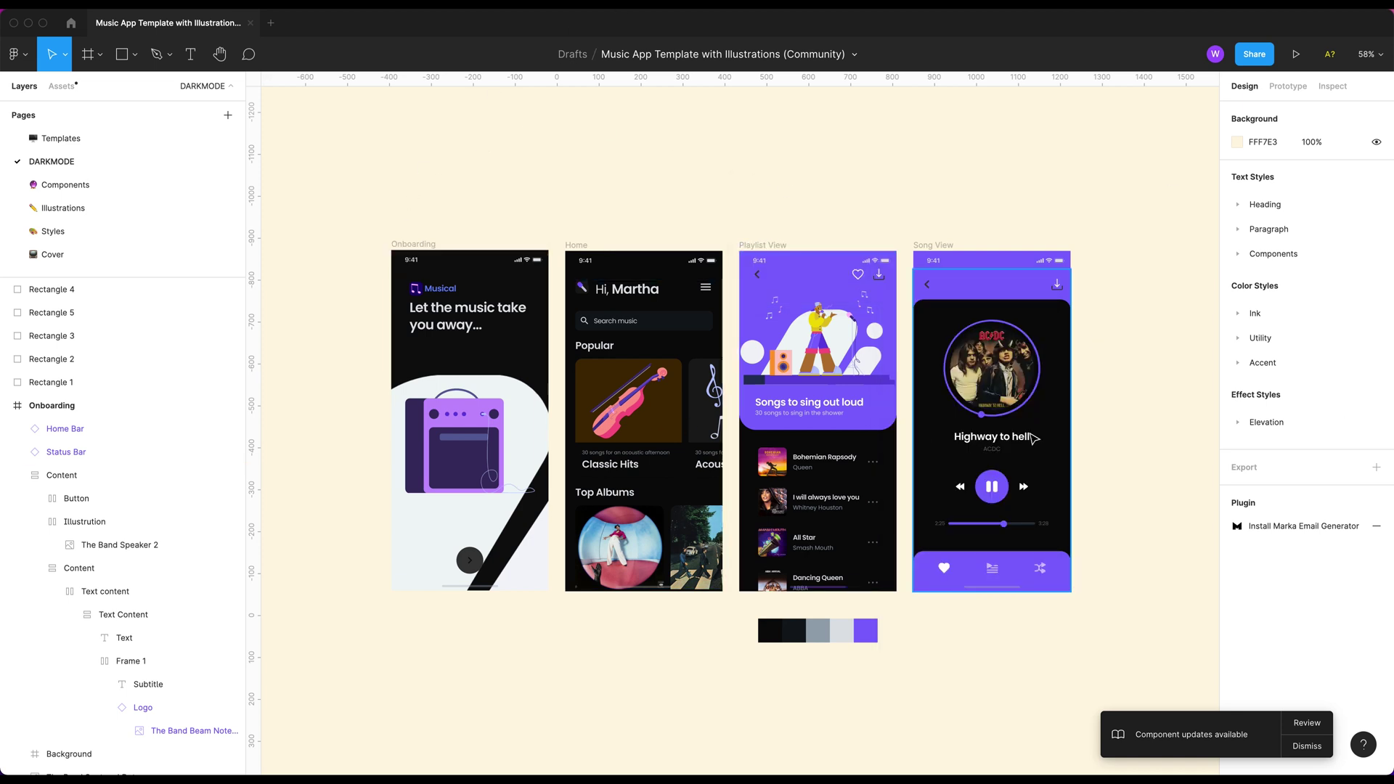
Step: Examine the four dark mode screens against the five palette swatches, including the Onboarding background illustration
drag(1002, 155, 971, 178)
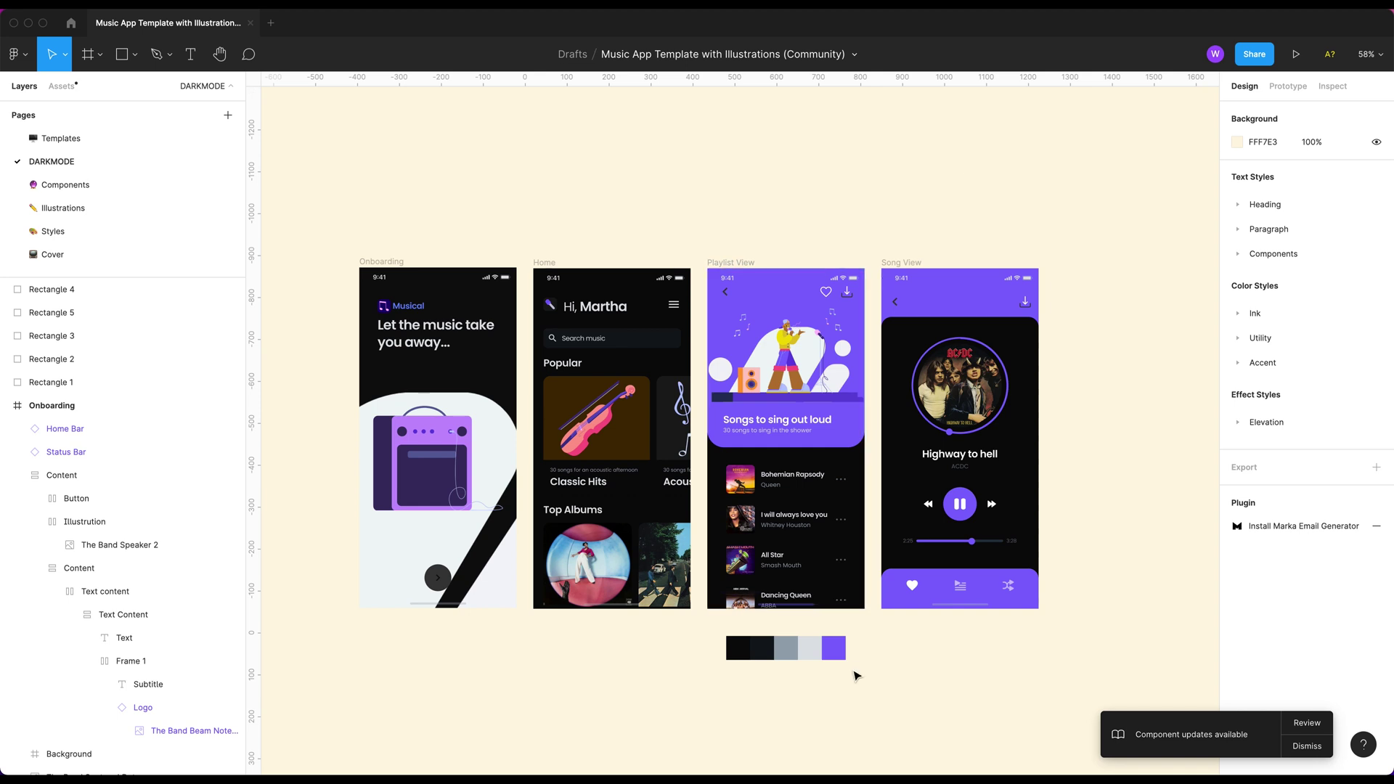
drag(857, 676, 694, 630)
scroll(799, 672, up, 3)
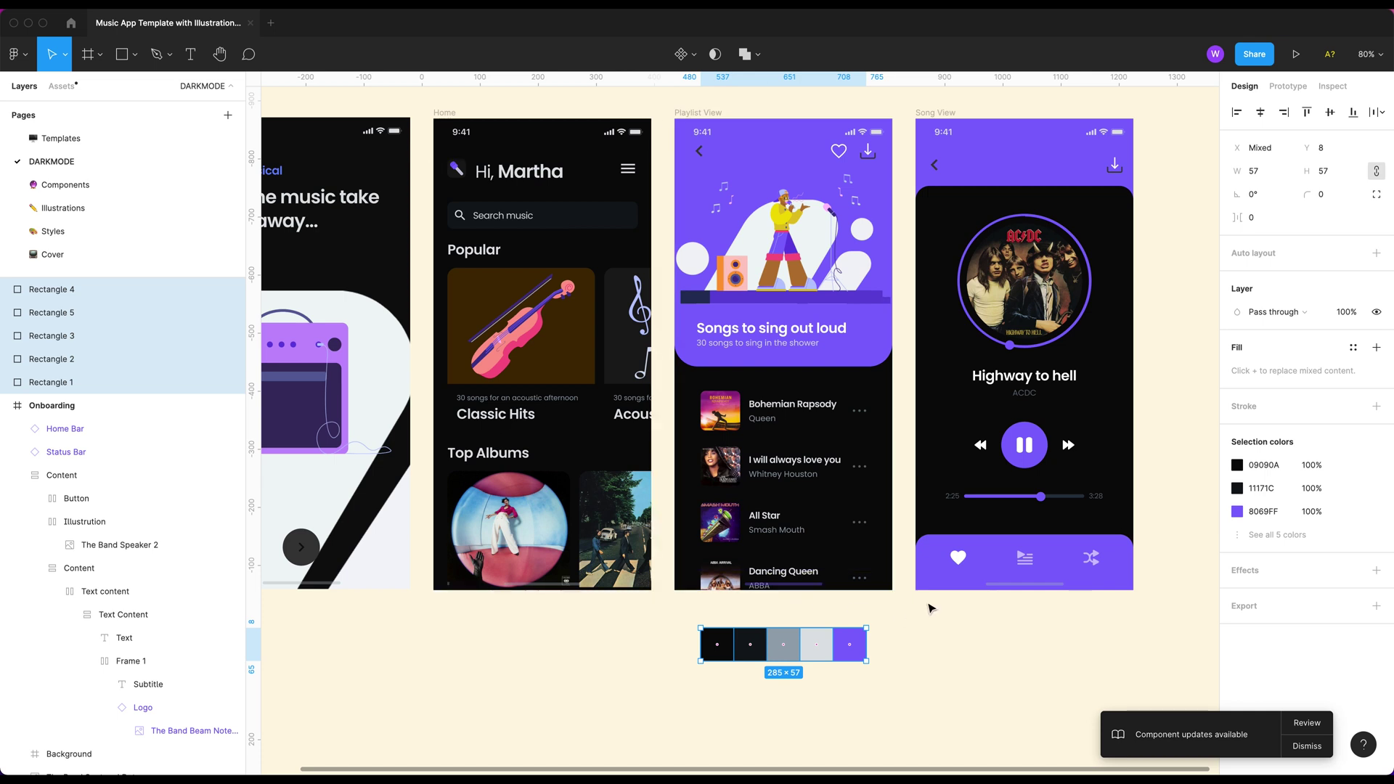
click(865, 735)
scroll(891, 687, down, 2)
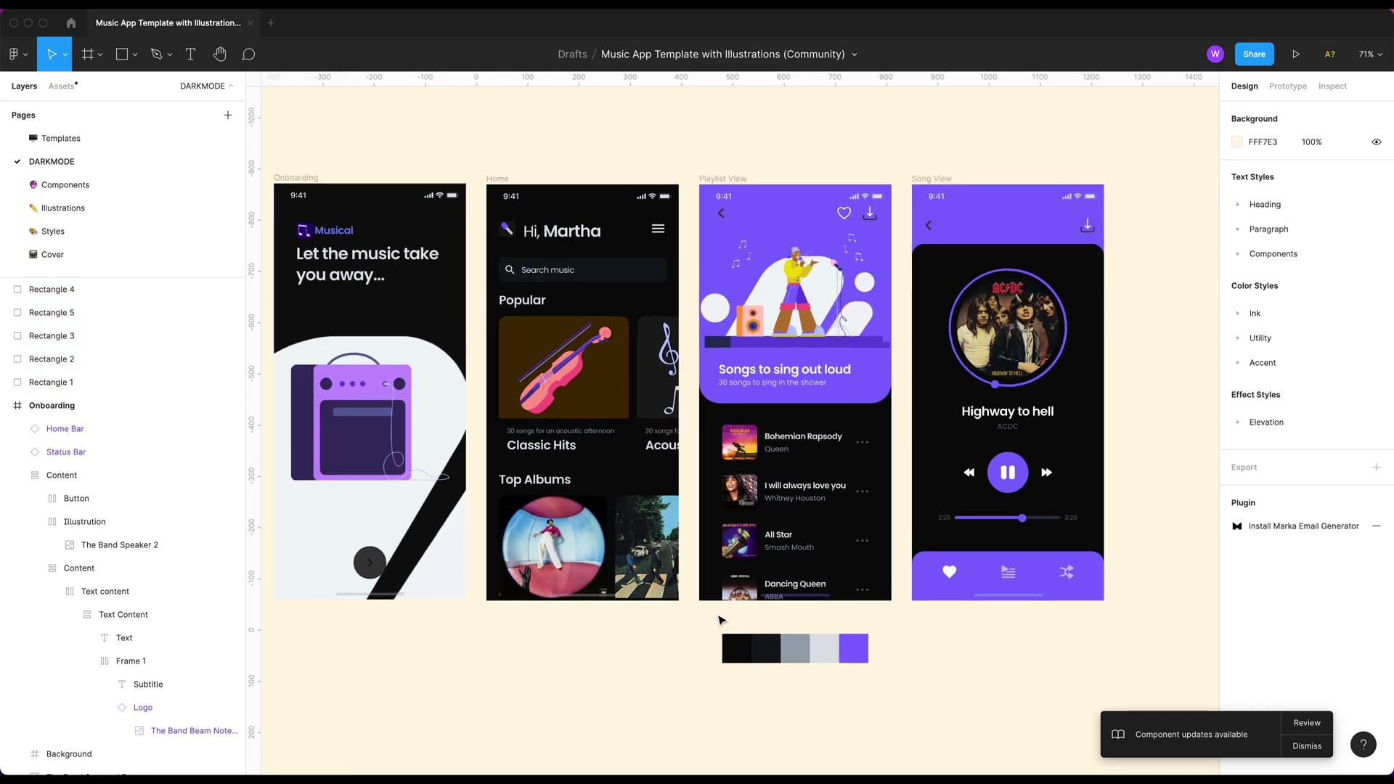
drag(624, 679, 665, 663)
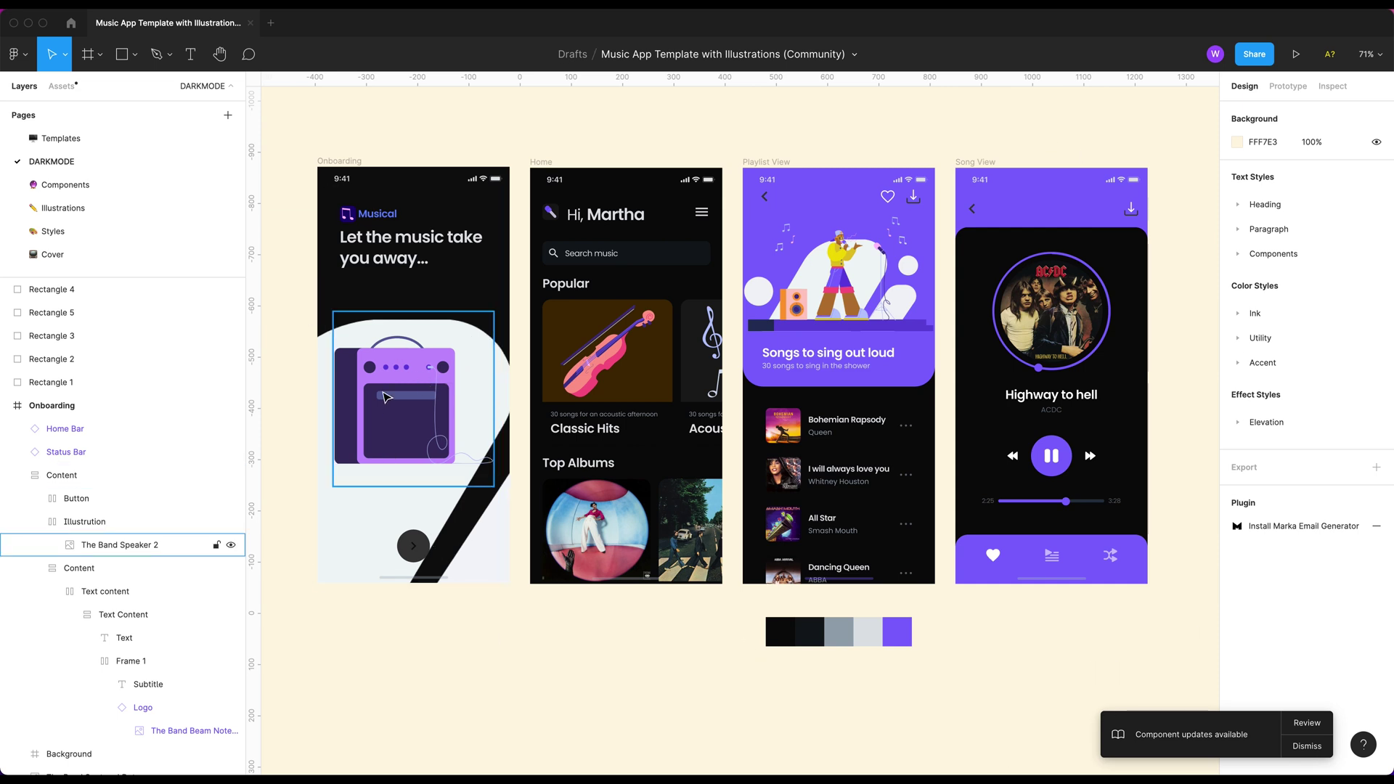
super+click(364, 532)
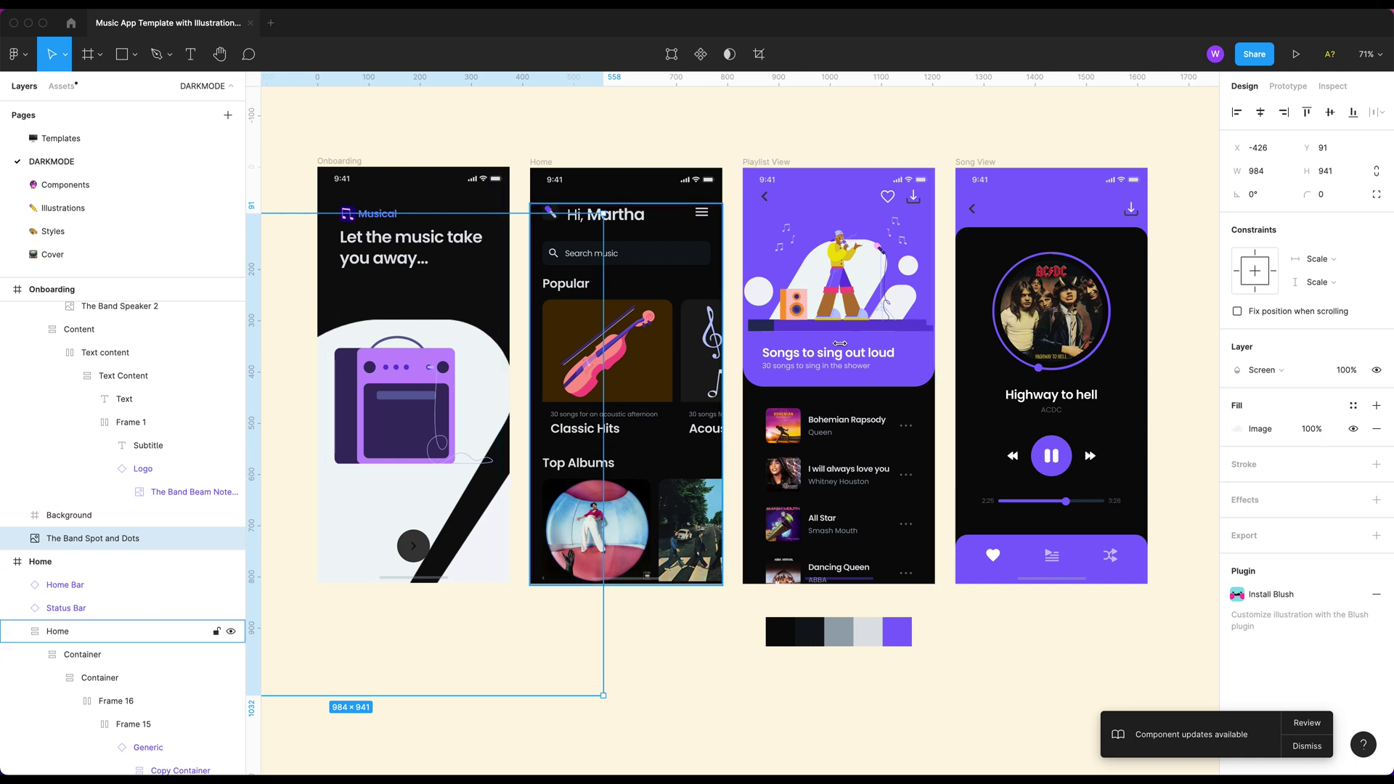
click(1089, 726)
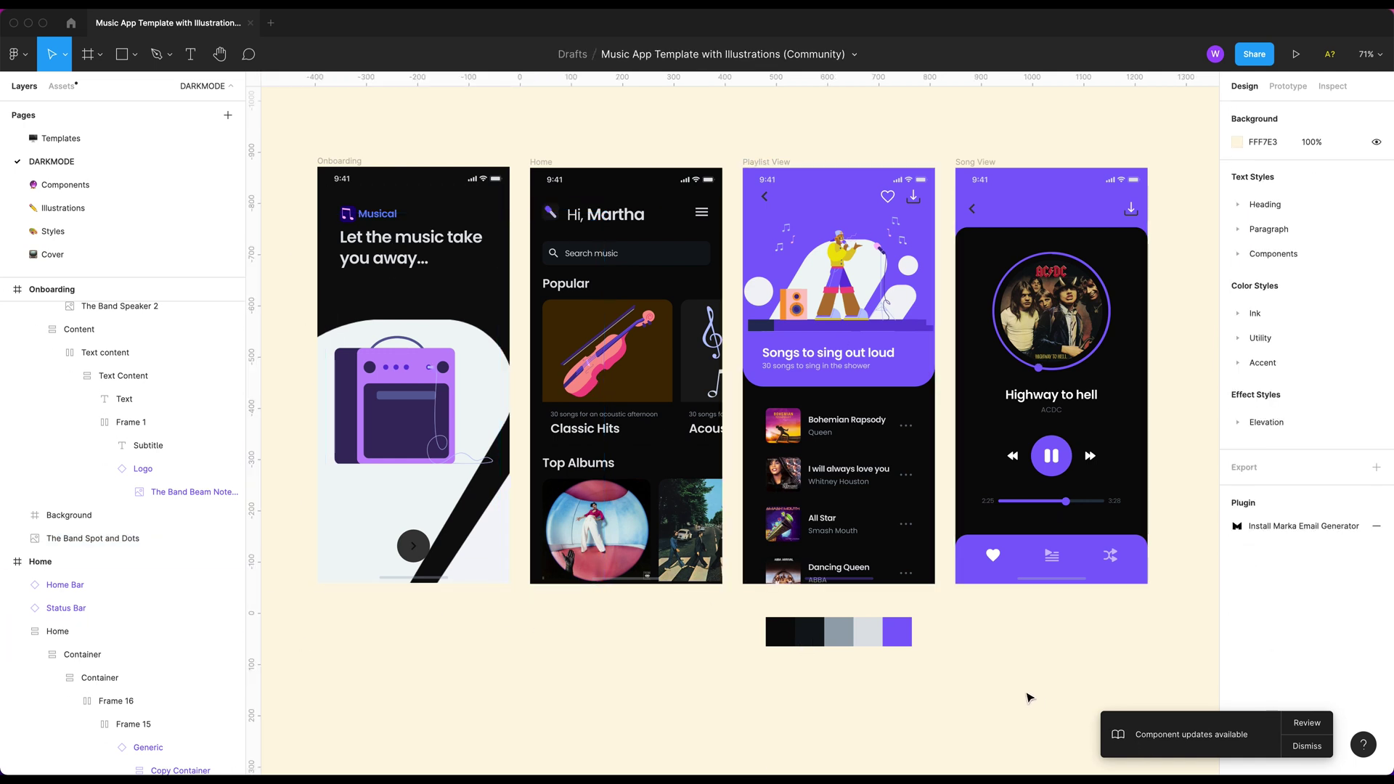
Step: Recolour the "Musical" logo text on the Onboarding screen with the purple sampled from the palette's last swatch
click(394, 217)
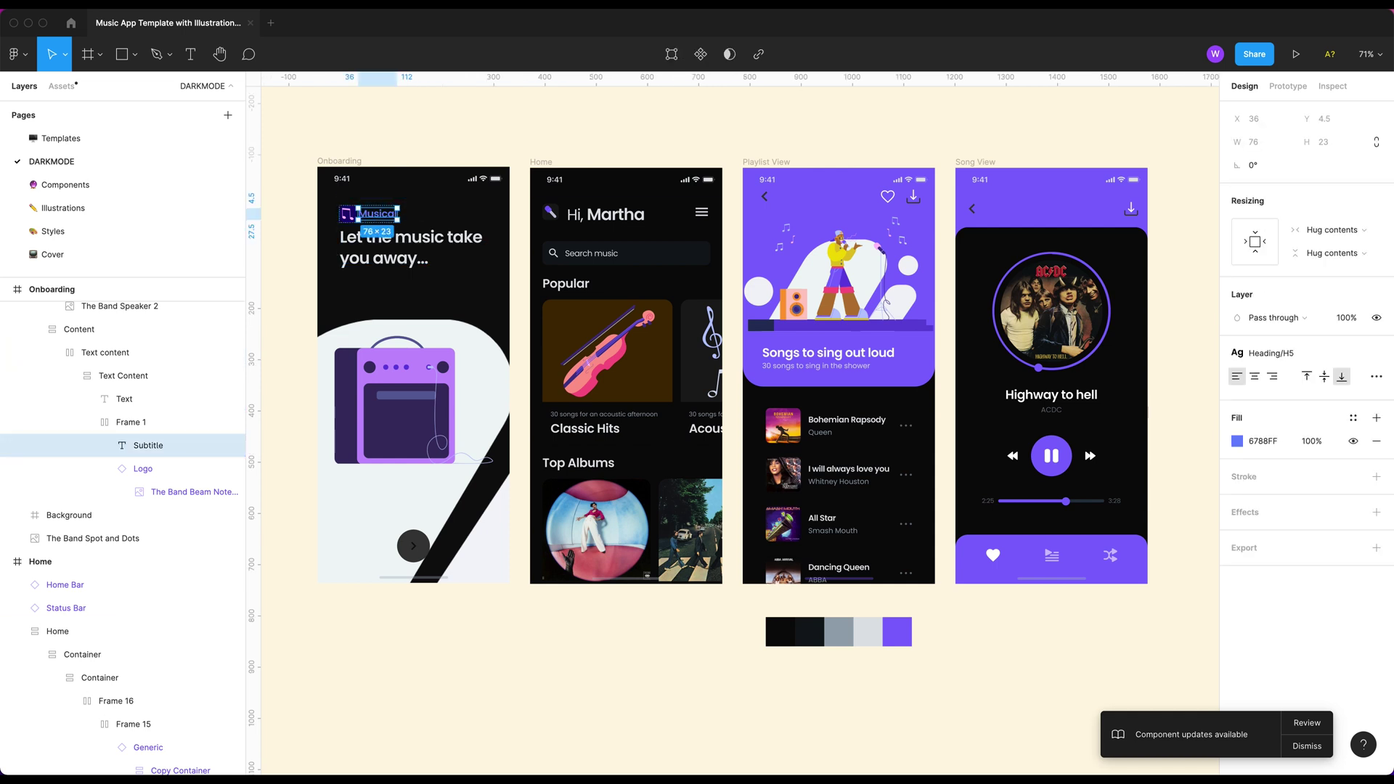
click(1237, 440)
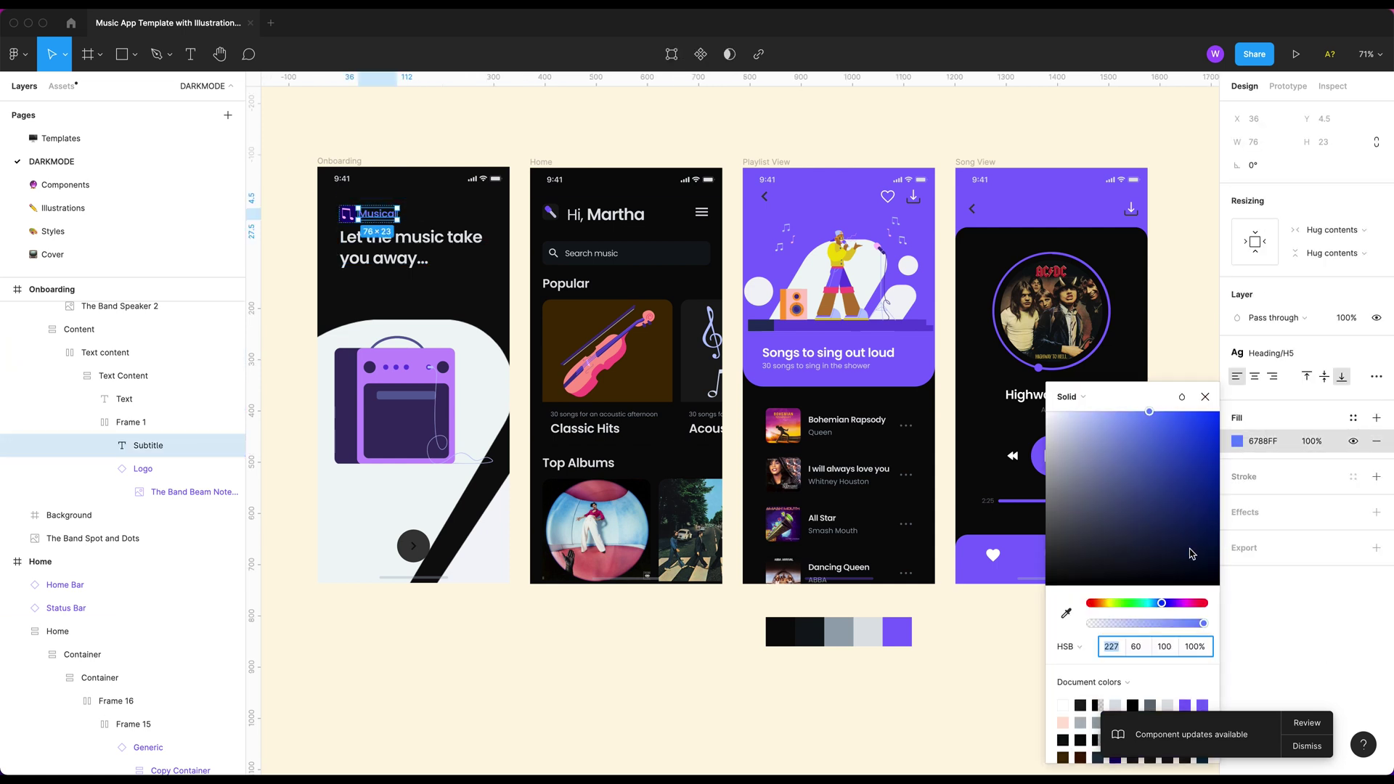
click(1065, 614)
click(902, 632)
click(884, 739)
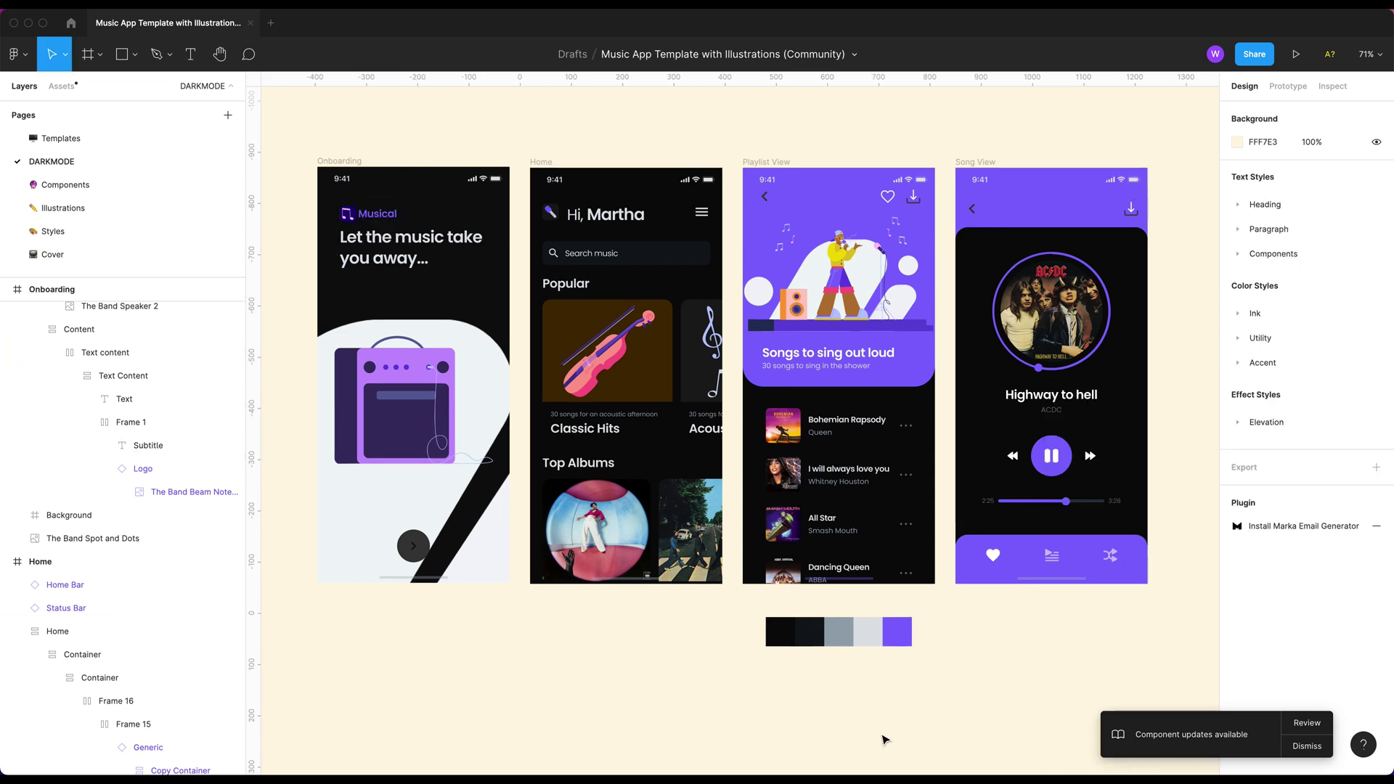
Step: Review the finished dark mode screens side by side, examining the Home card text and Playlist View song list up close
ctrl+scroll(936, 621, down, 2)
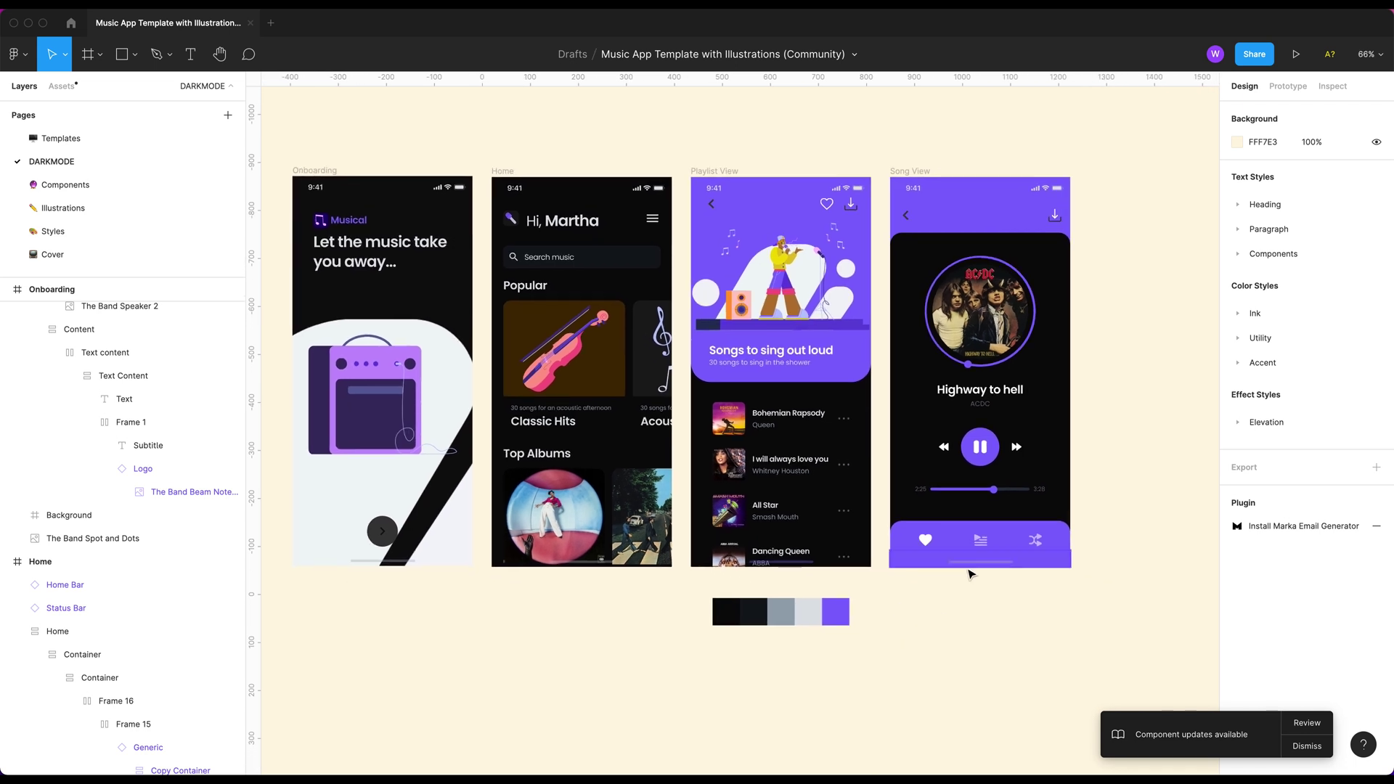
scroll(1009, 657, left, 2)
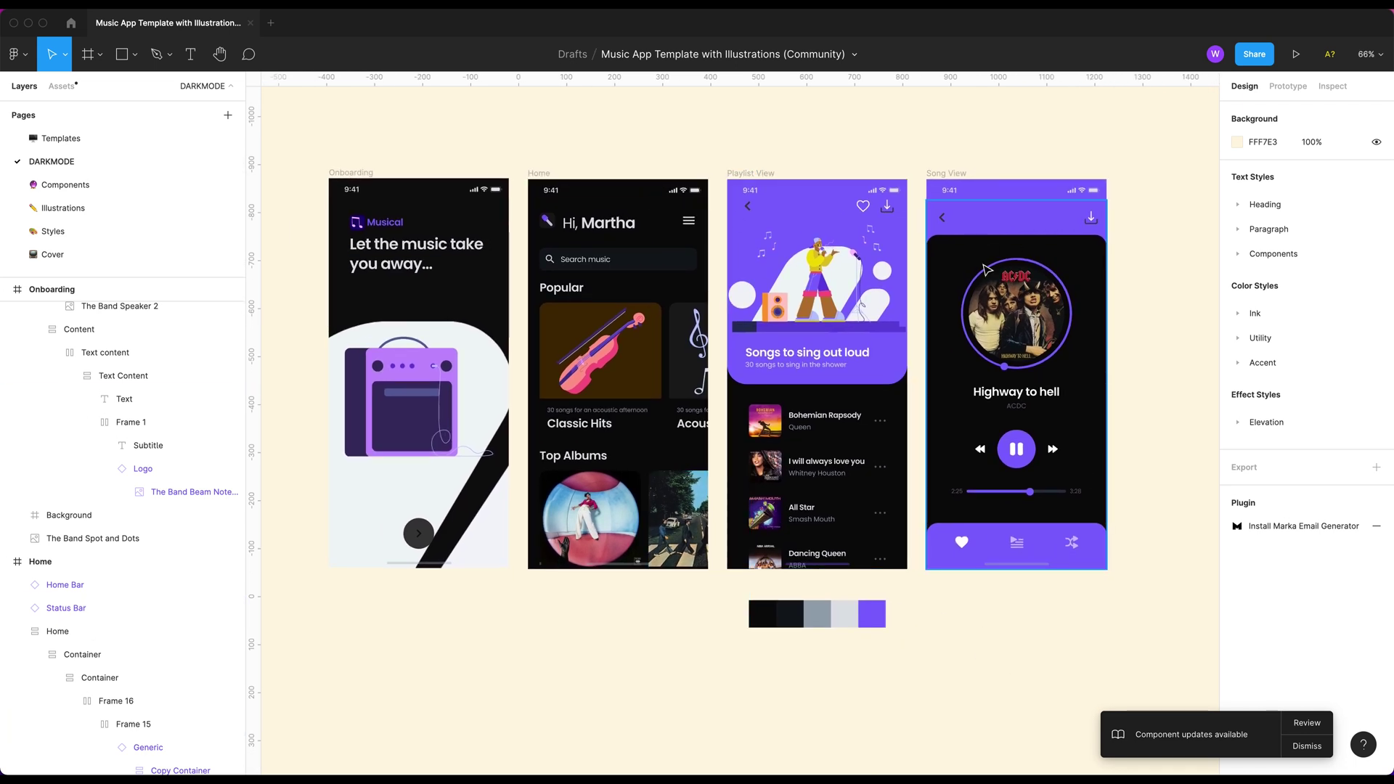
ctrl+scroll(985, 270, down, 1)
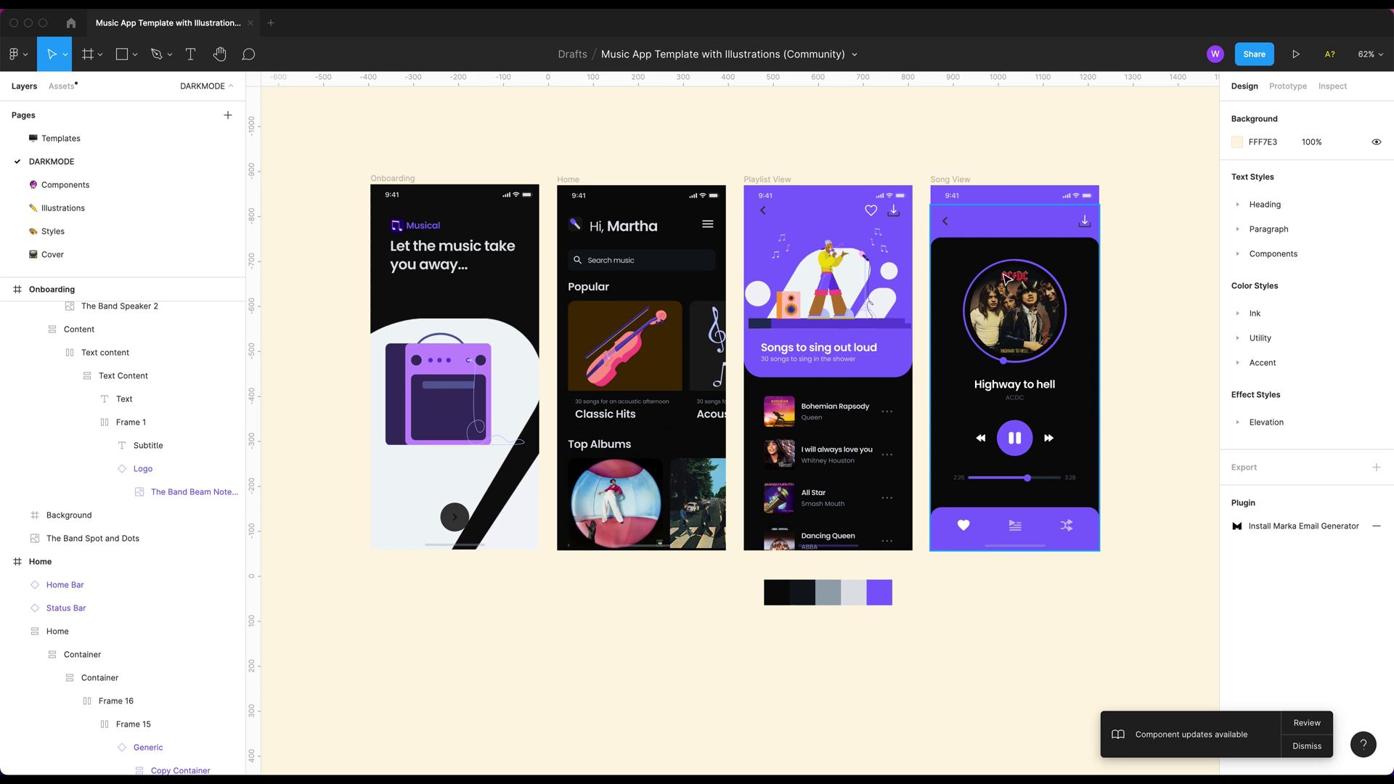
scroll(1110, 243, up, 3)
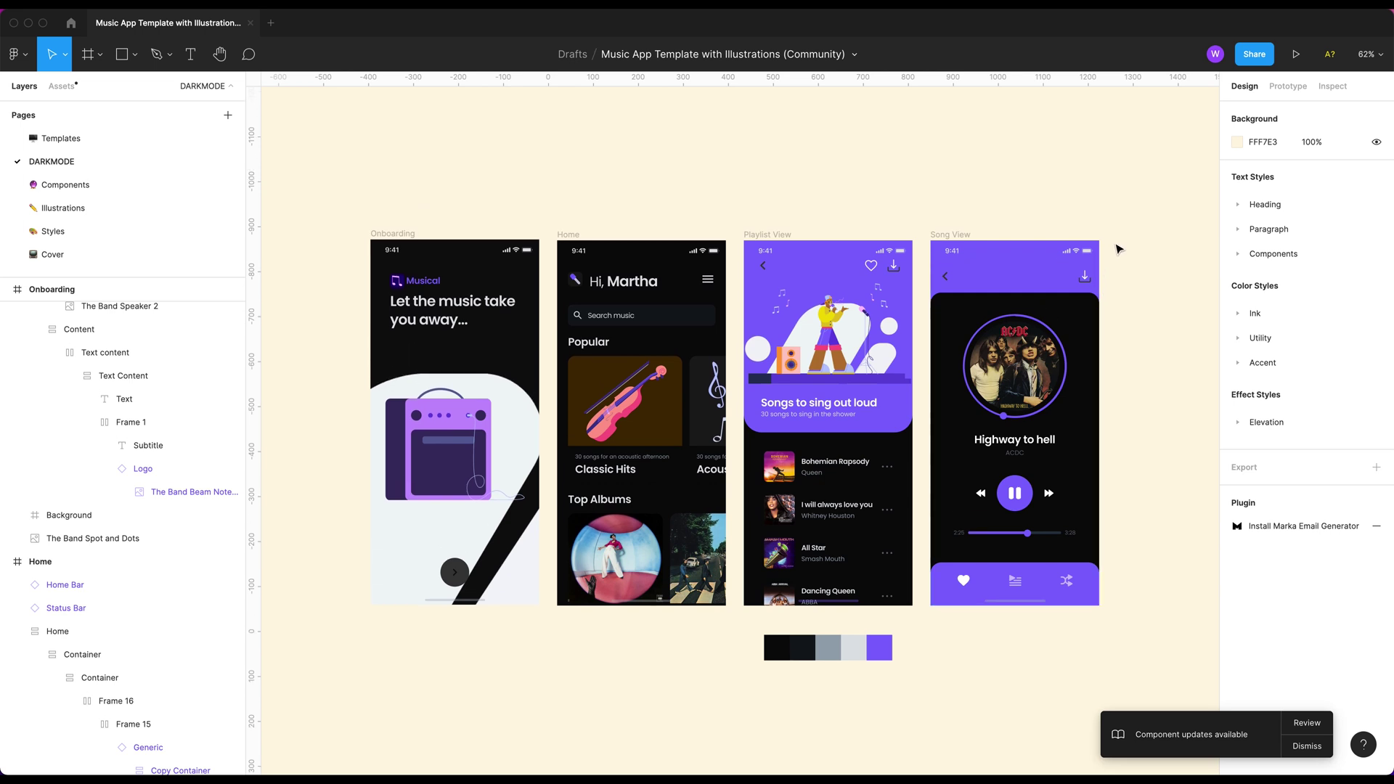
scroll(1144, 273, down, 1)
mouse_move(1170, 340)
mouse_down()
mouse_move(1052, 367)
mouse_move(1120, 383)
mouse_move(1148, 332)
mouse_up()
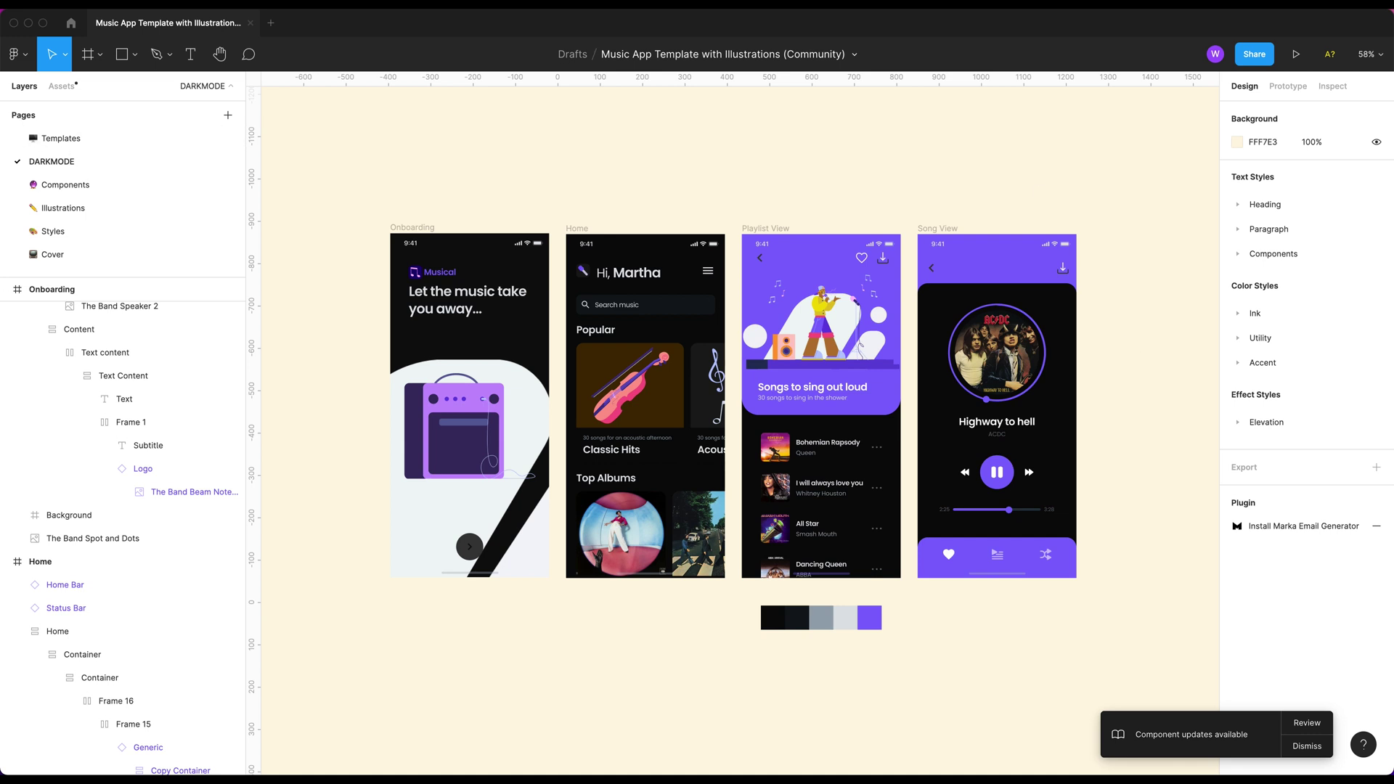
scroll(530, 436, up, 10)
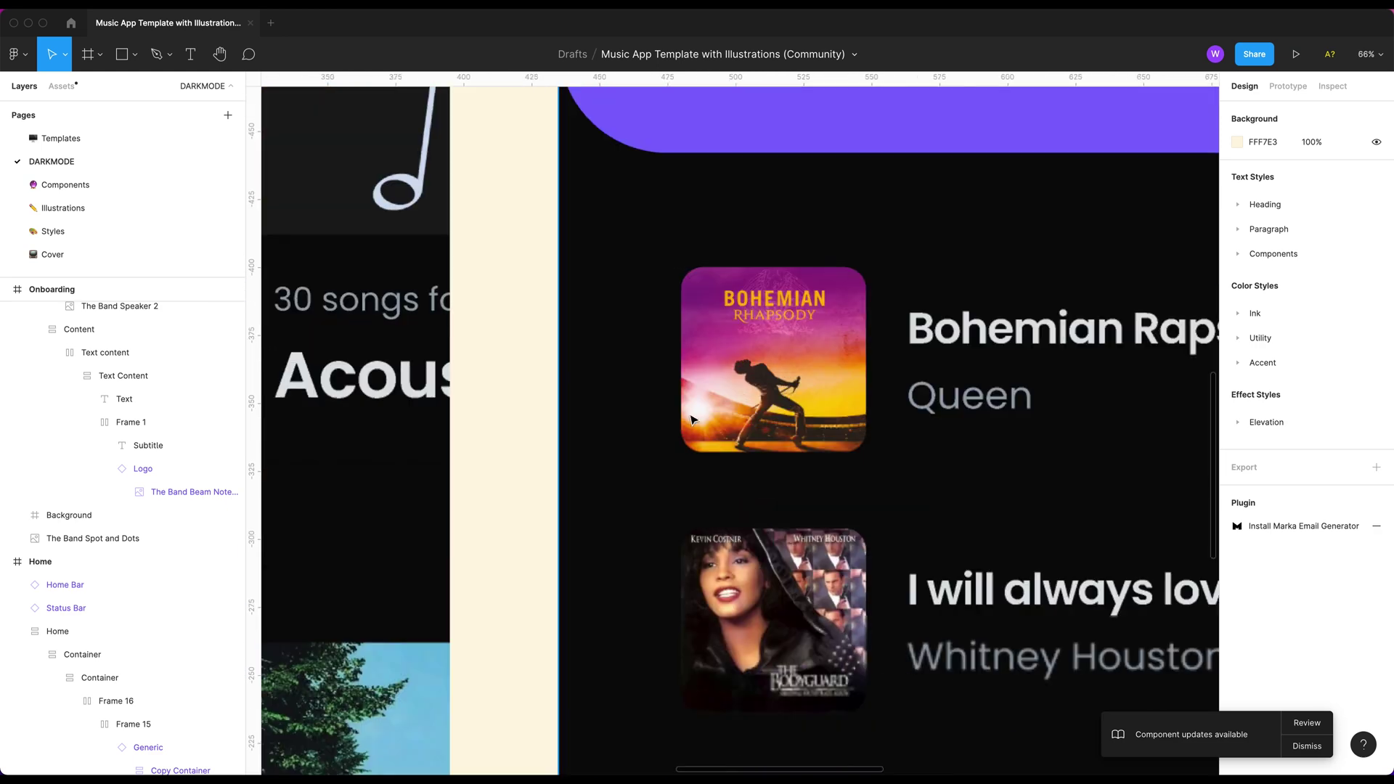
scroll(437, 345, left, 10)
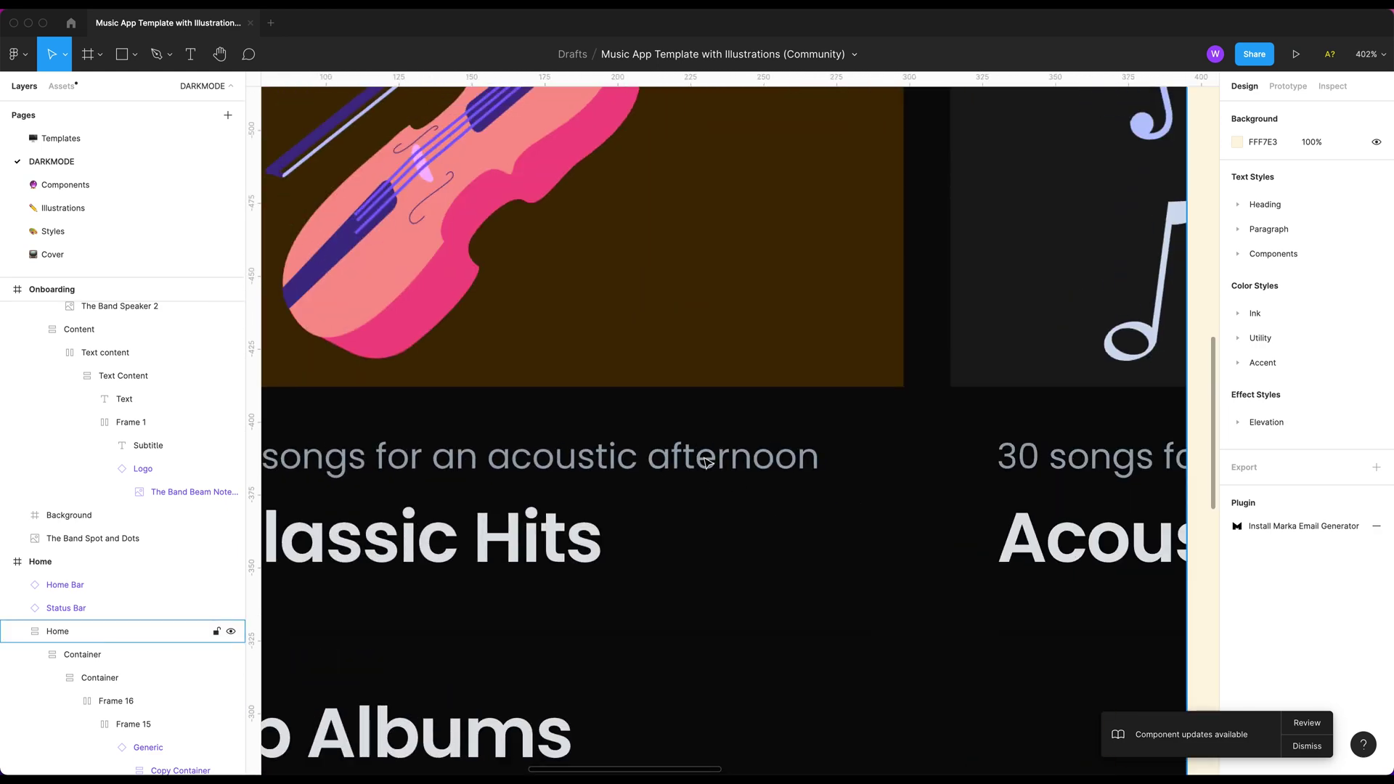
scroll(861, 510, down, 10)
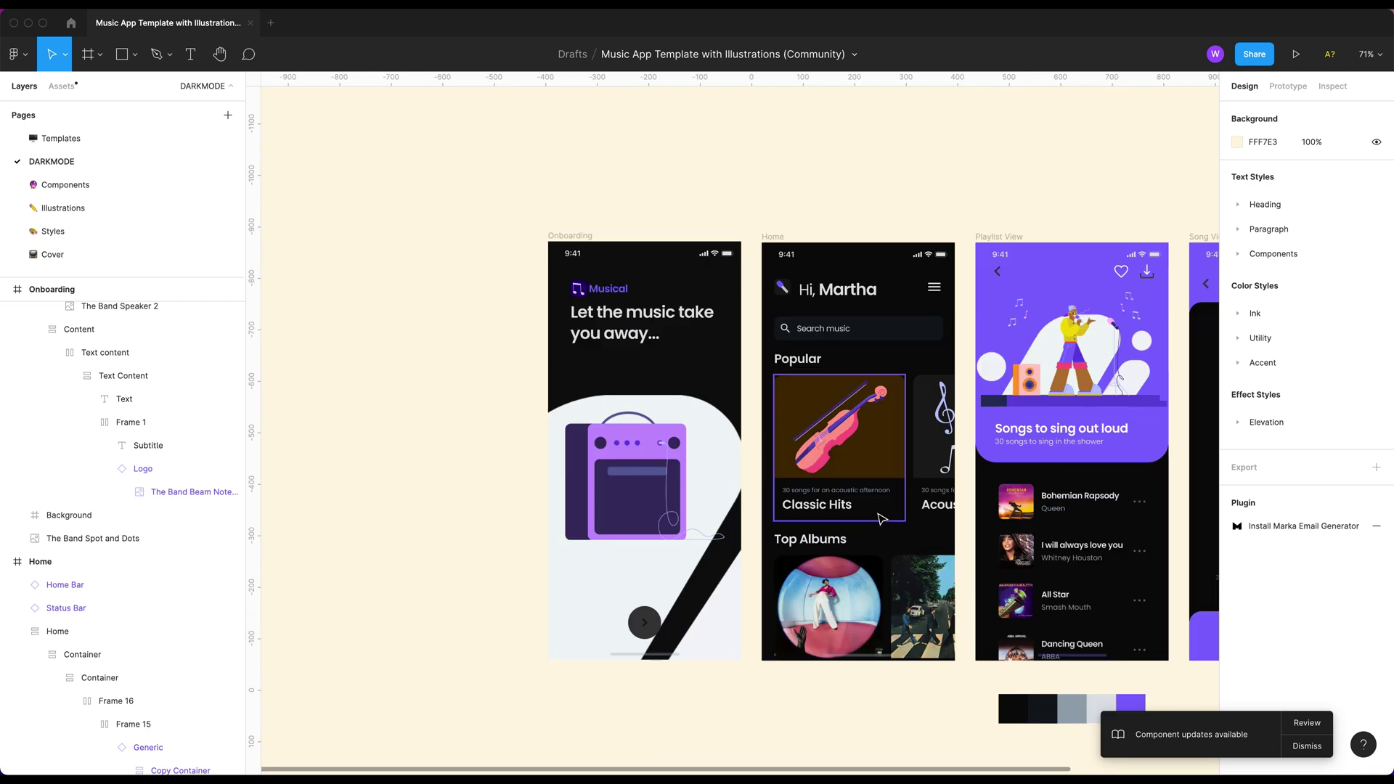
scroll(947, 526, right, 5)
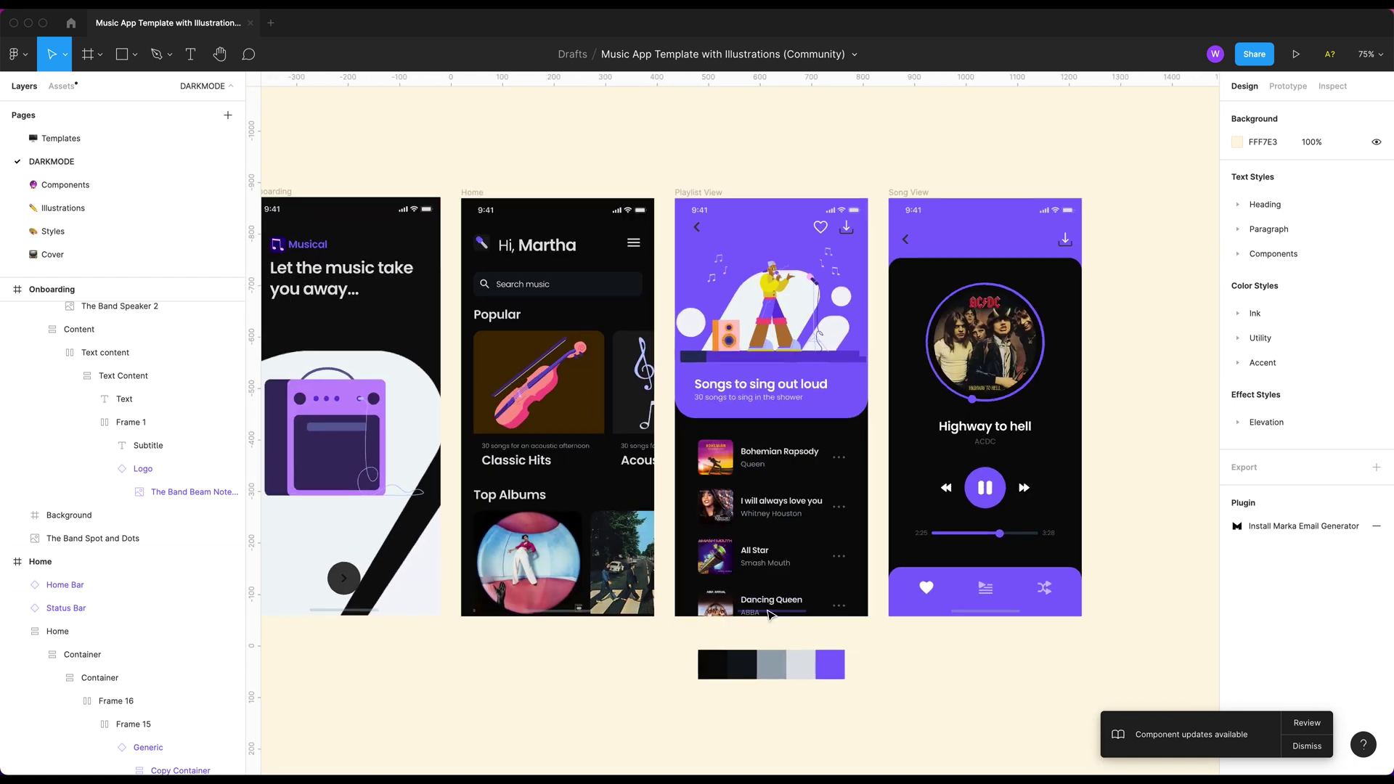
scroll(717, 658, left, 3)
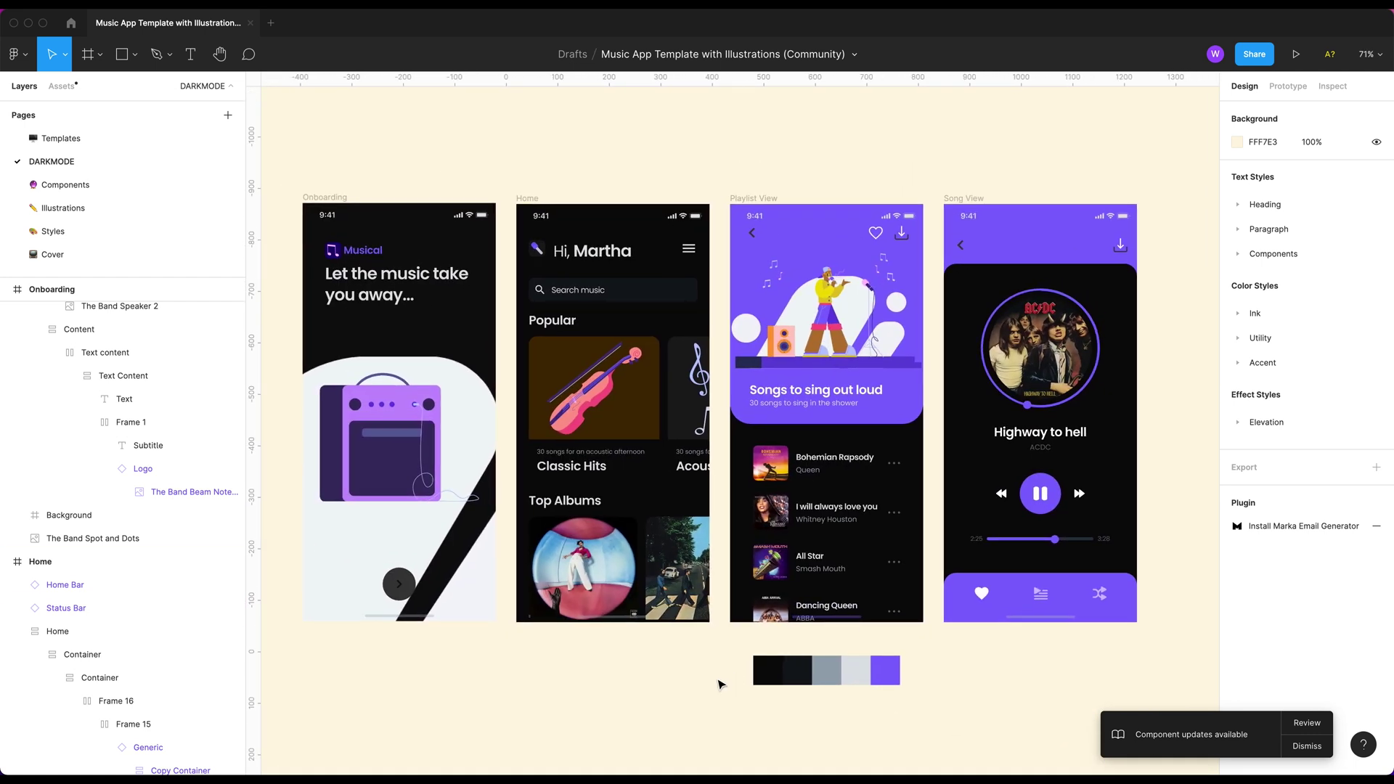